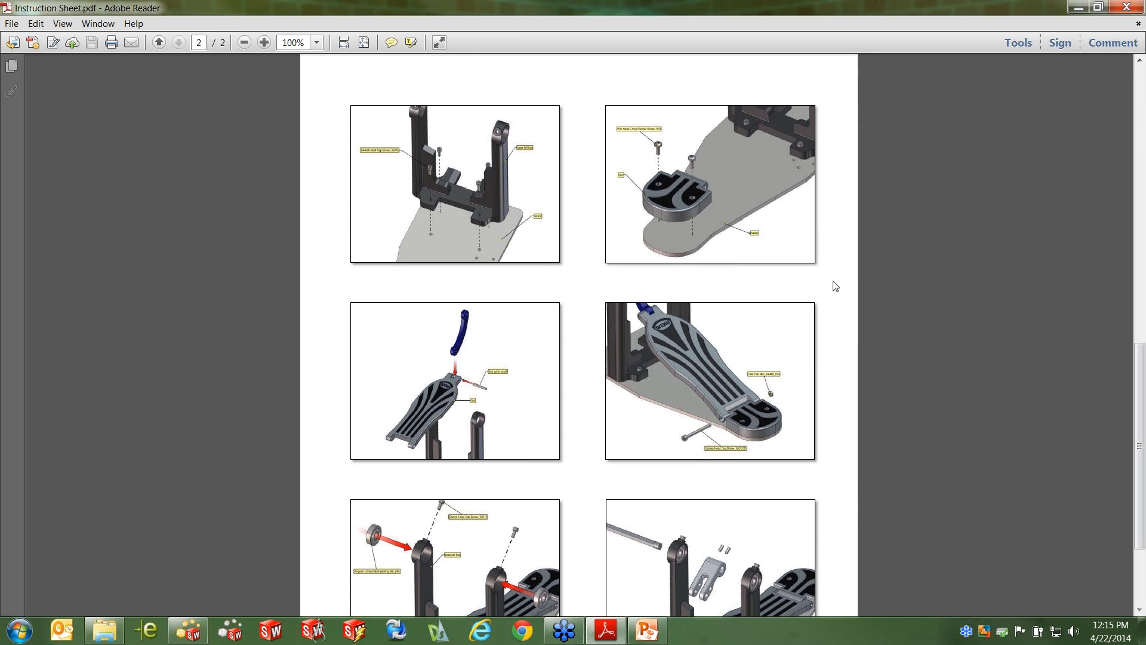
# Review the assembly-step images, exploded view and parts table in the instruction sheet PDF
pyautogui.scroll(-3, 835, 286)
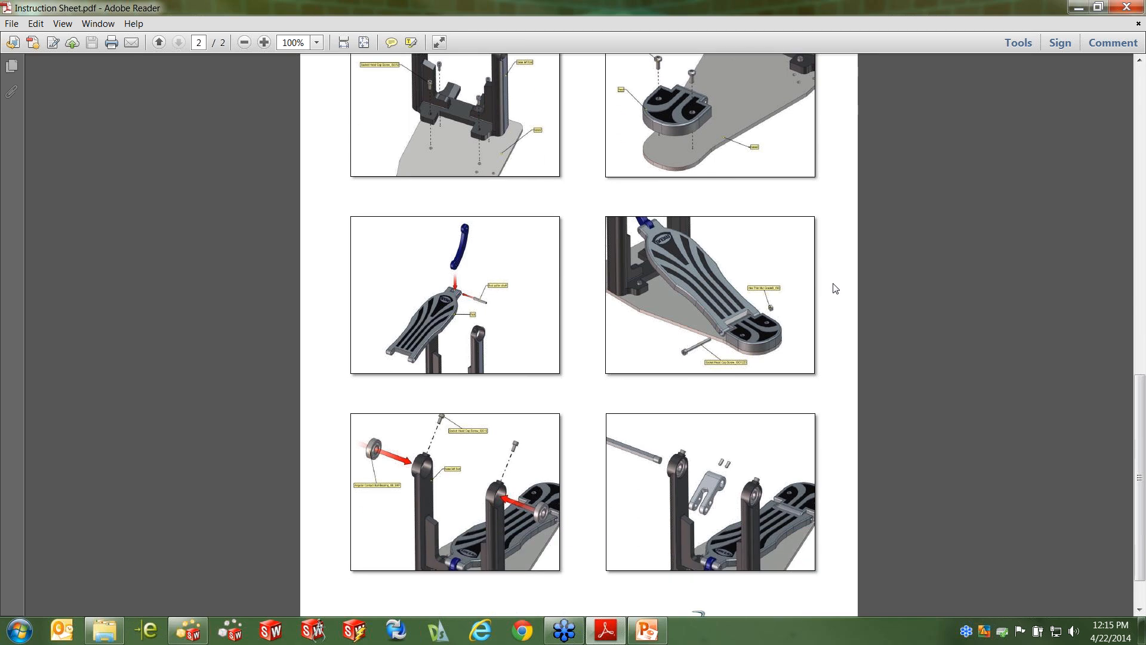
pyautogui.scroll(-2, 834, 289)
pyautogui.scroll(5, 834, 289)
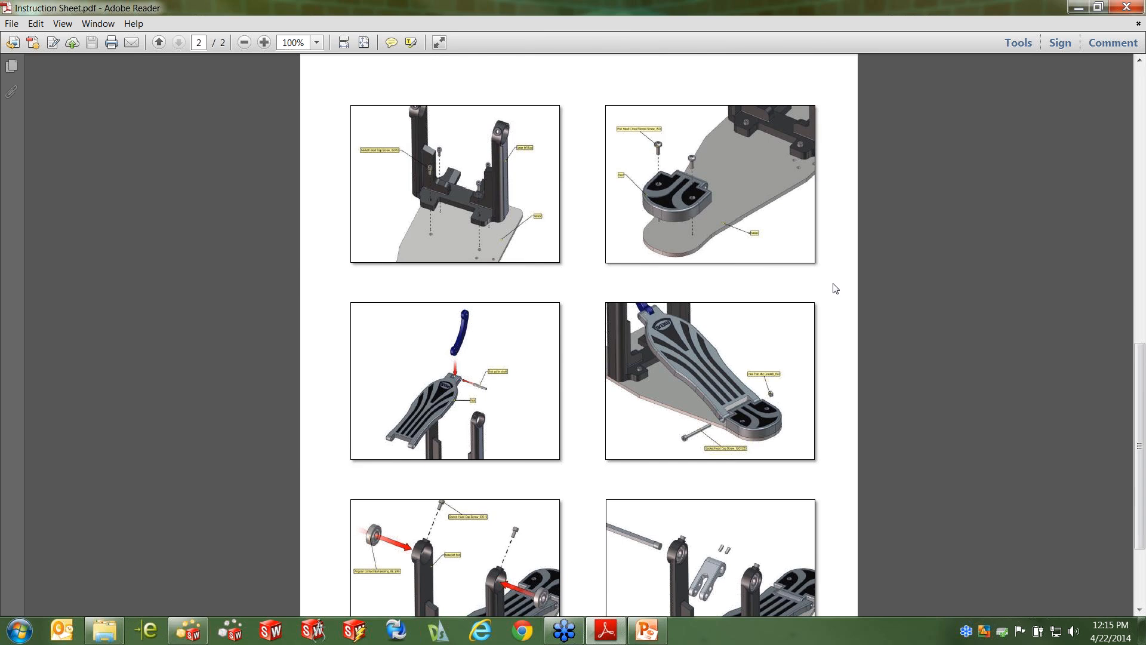
pyautogui.scroll(3, 834, 288)
pyautogui.scroll(7, 835, 288)
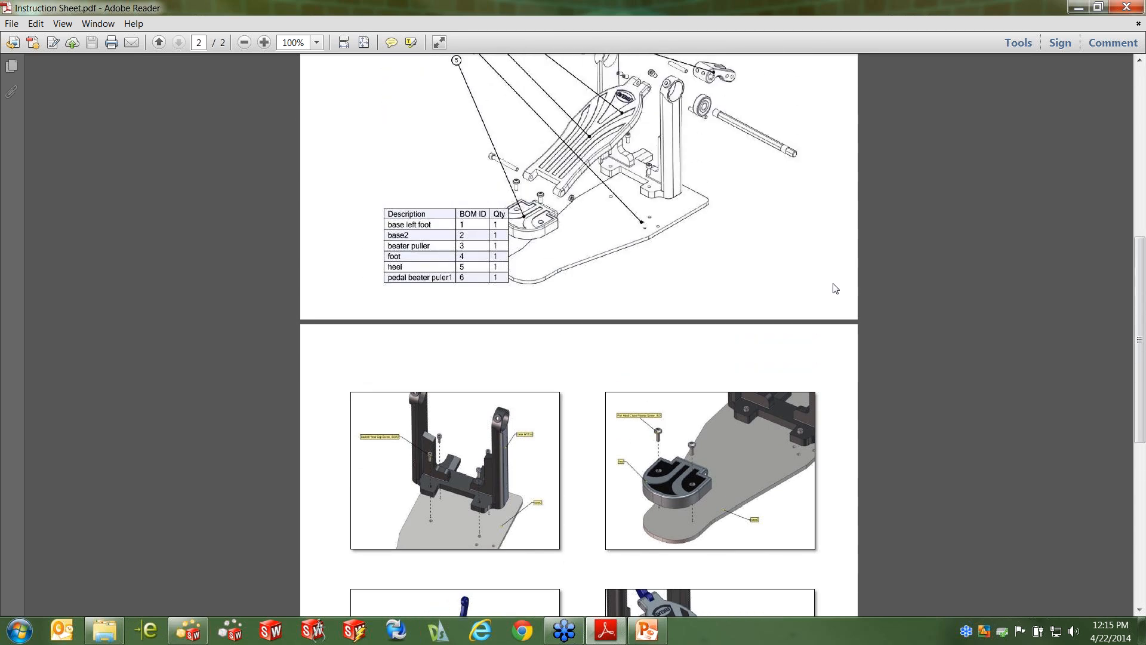
pyautogui.scroll(3, 835, 289)
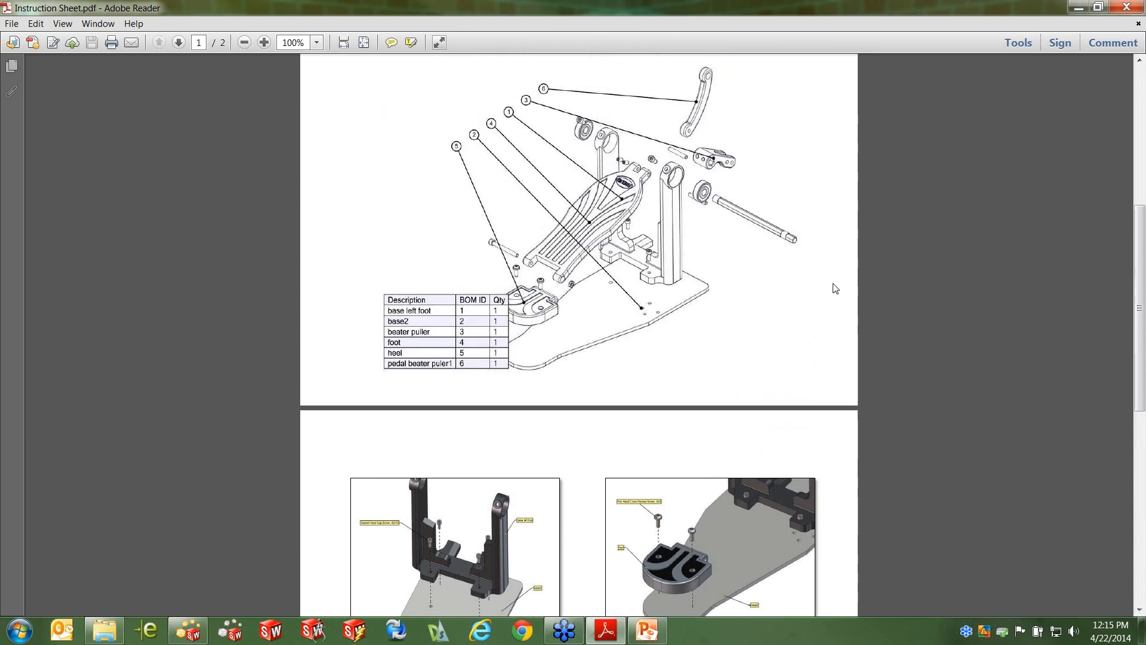
# Switch to SolidWorks Composer, start opening a file and check the list of supported file types
pyautogui.click(1078, 7)
pyautogui.click(188, 629)
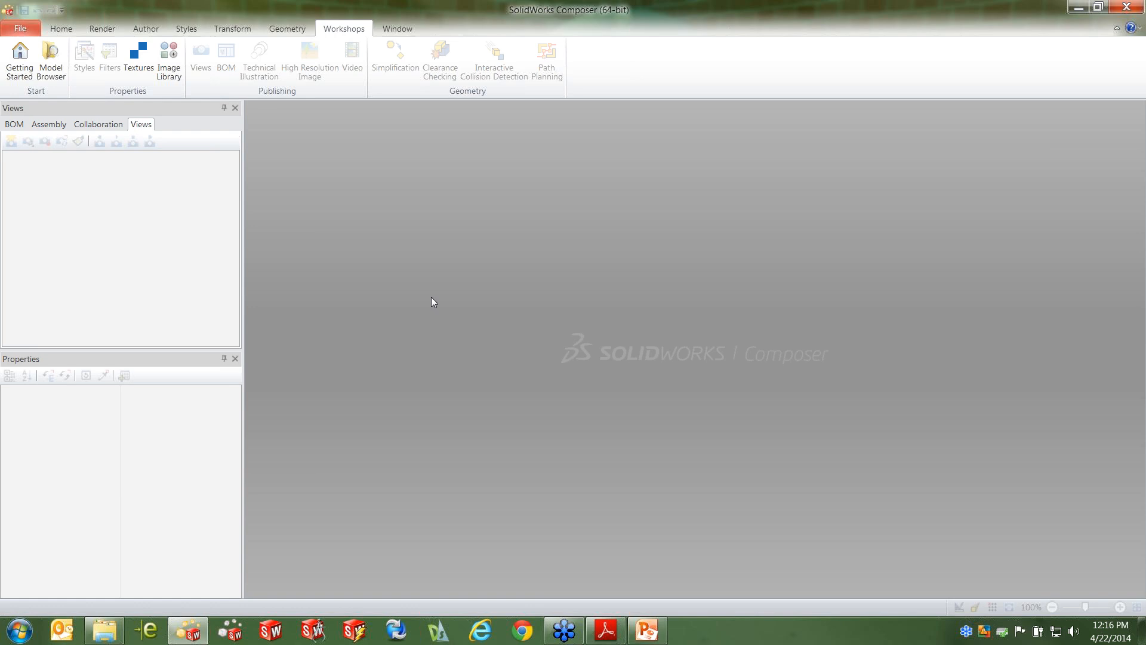
pyautogui.click(24, 28)
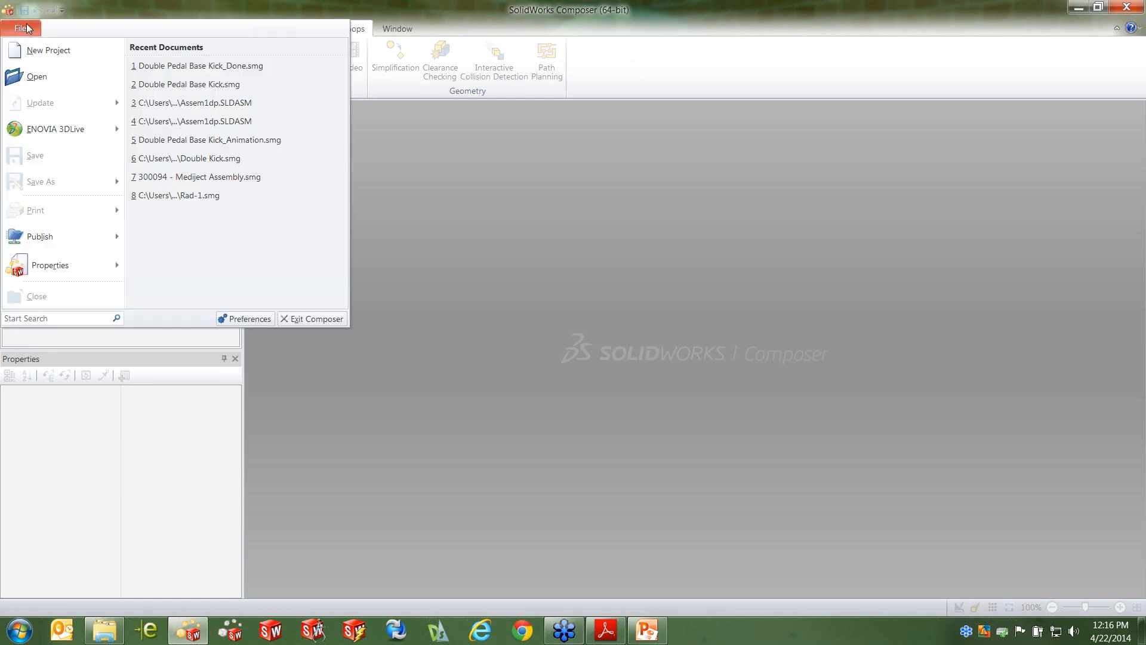
pyautogui.click(37, 76)
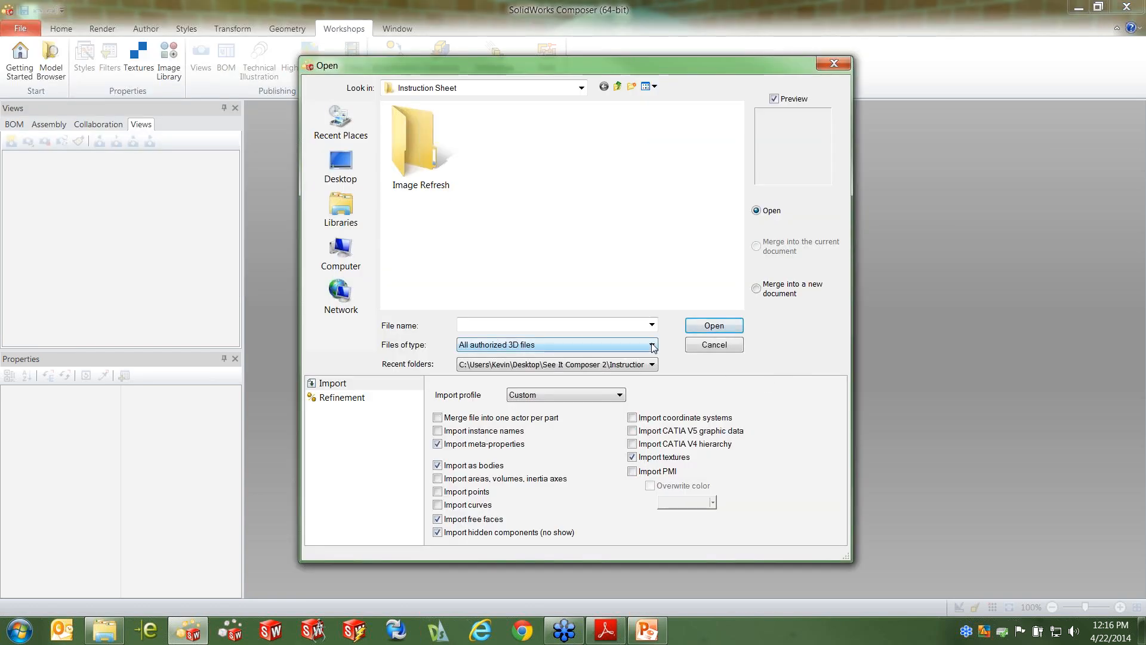
pyautogui.click(652, 345)
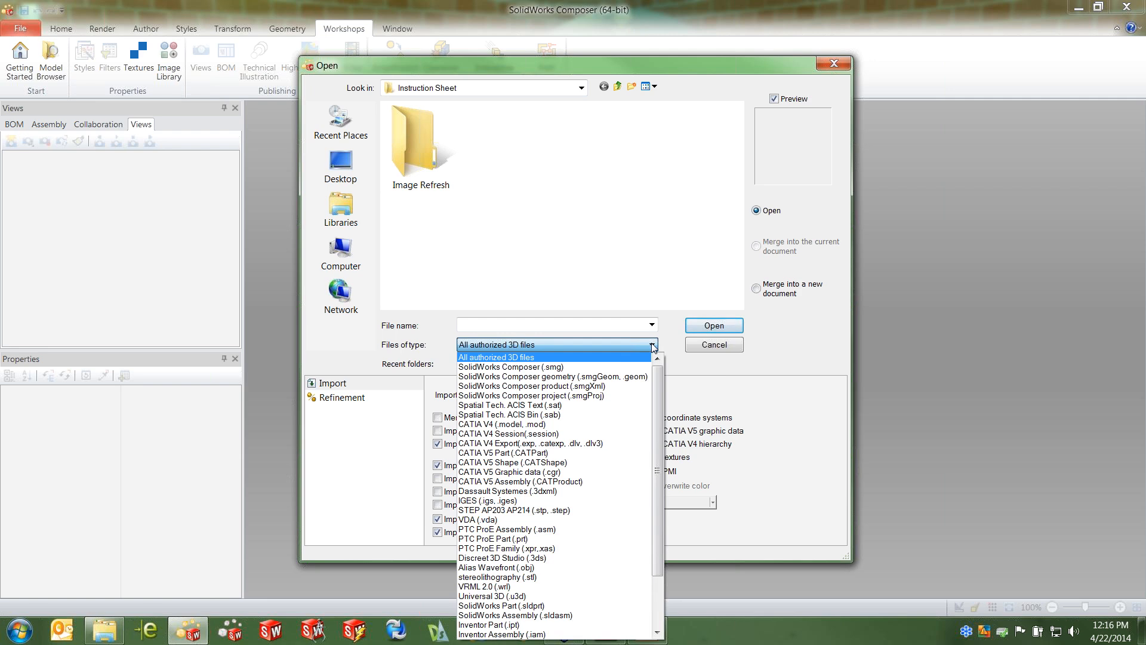
pyautogui.click(652, 230)
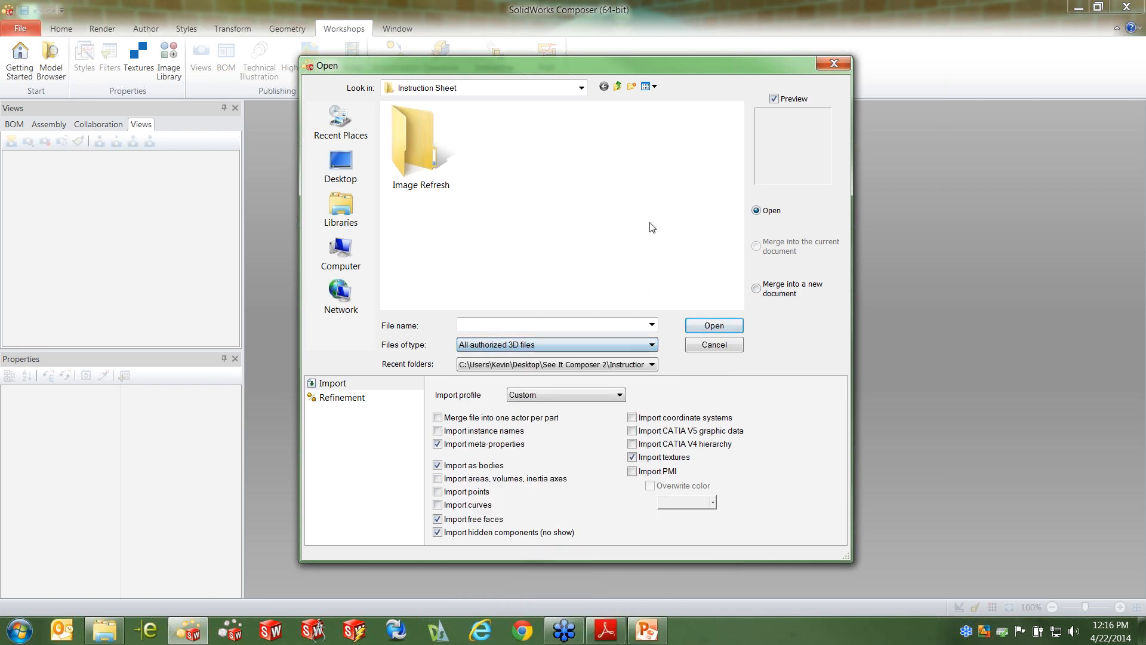
# Browse to the DoublePedalSolidWorks folder inside double-pedal-bass-kick-1.snapshot.4 and select Assem1dp.SLDASM
pyautogui.click(619, 87)
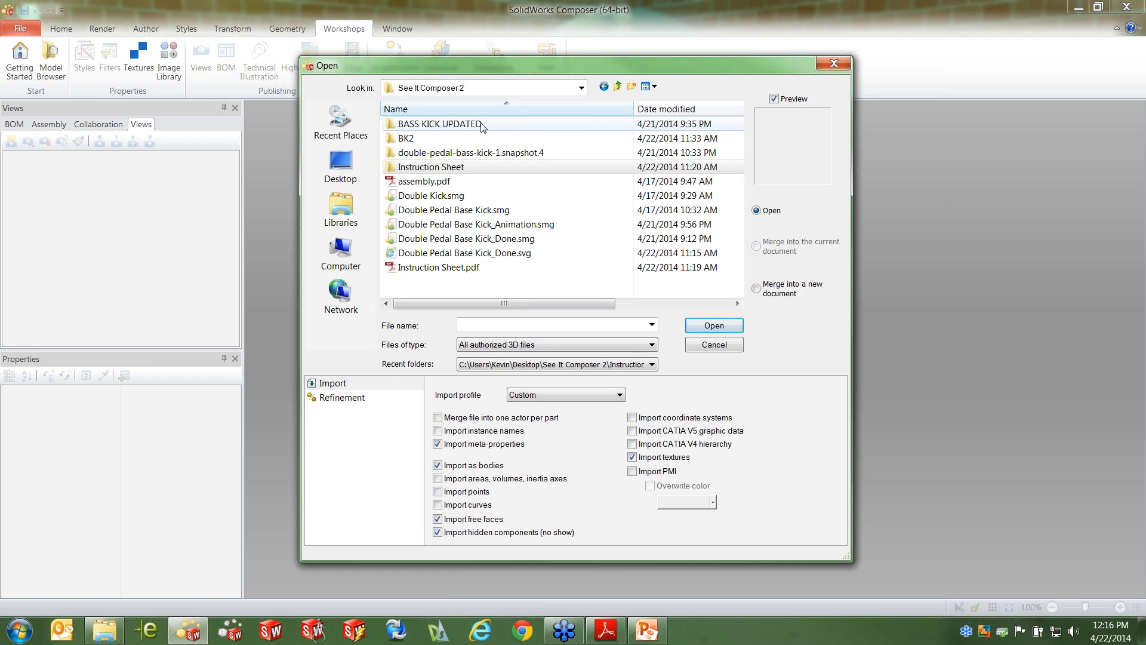
pyautogui.click(455, 155)
pyautogui.doubleClick(455, 154)
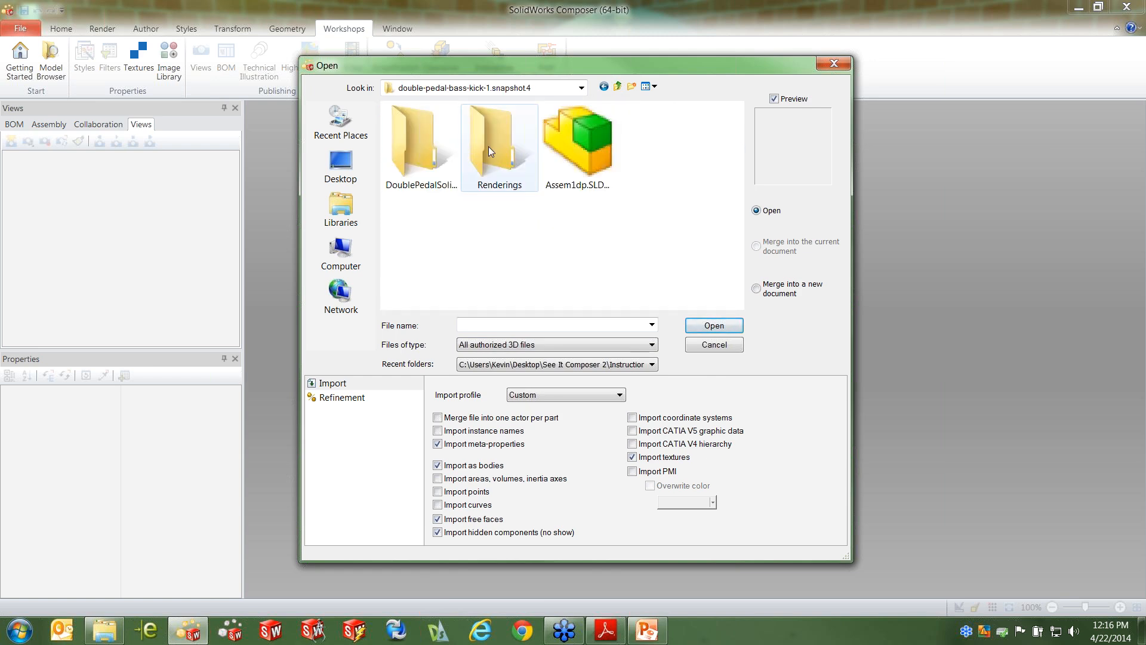
pyautogui.doubleClick(407, 142)
pyautogui.click(439, 126)
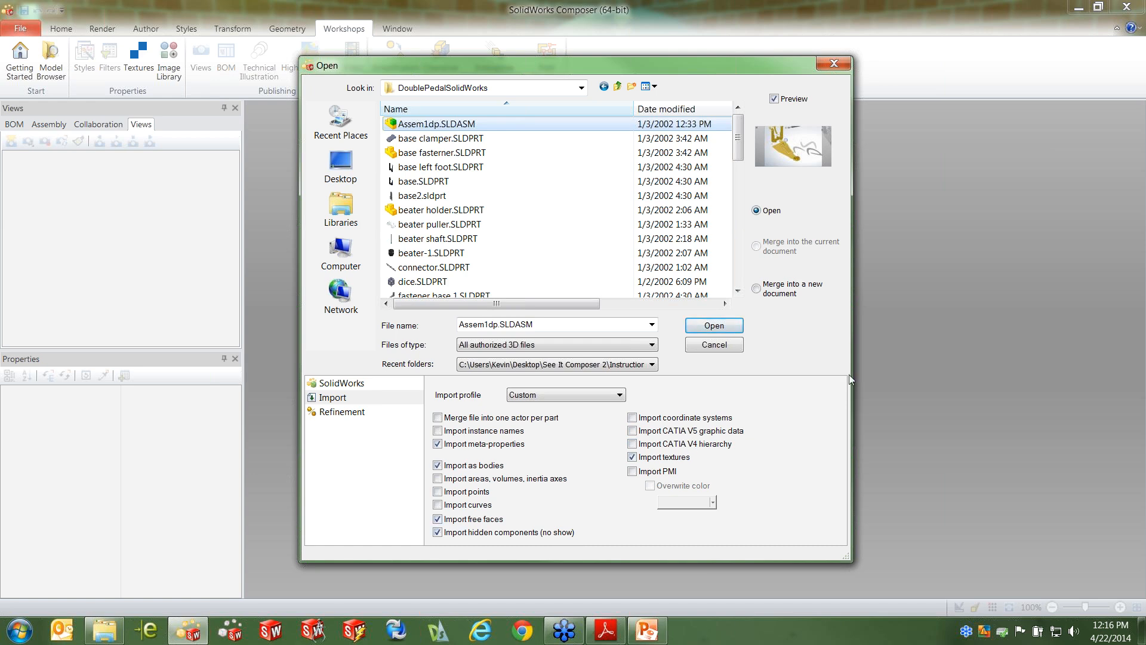
# Open the selected assembly using the SolidWorks (default) import profile
pyautogui.click(650, 346)
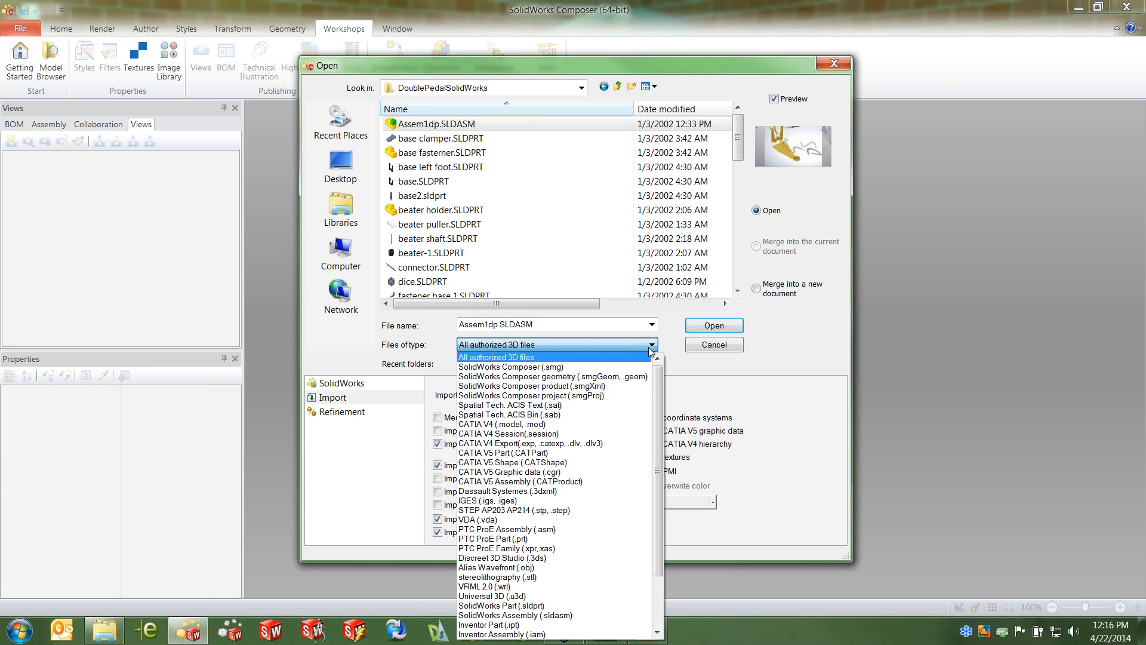
pyautogui.click(465, 127)
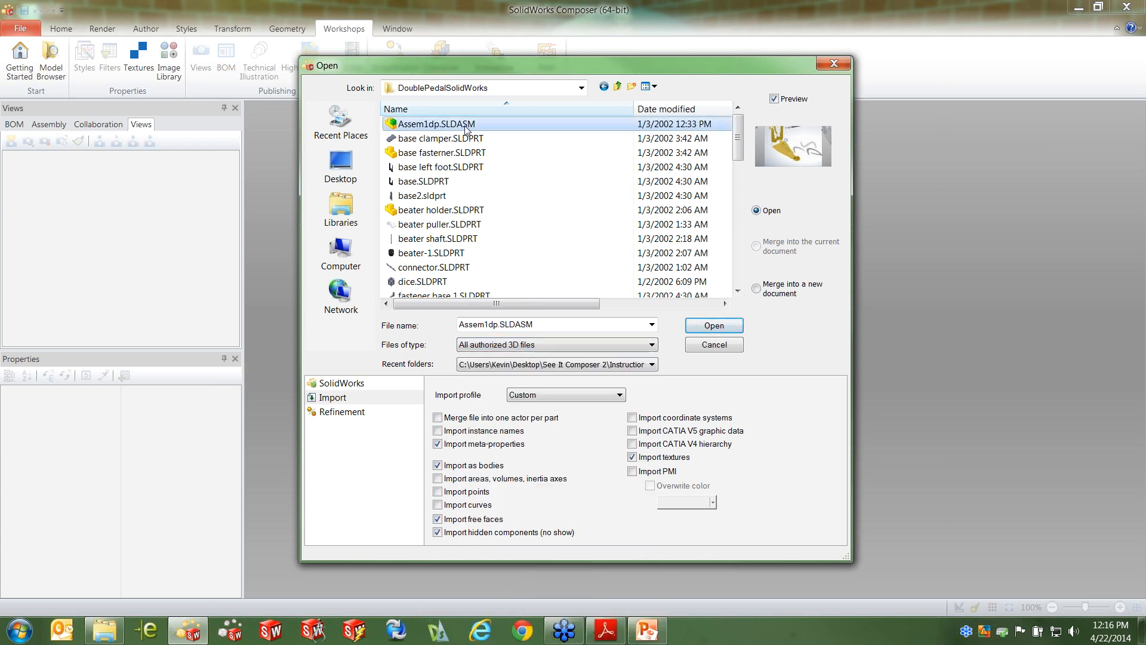
pyautogui.click(568, 395)
pyautogui.click(550, 465)
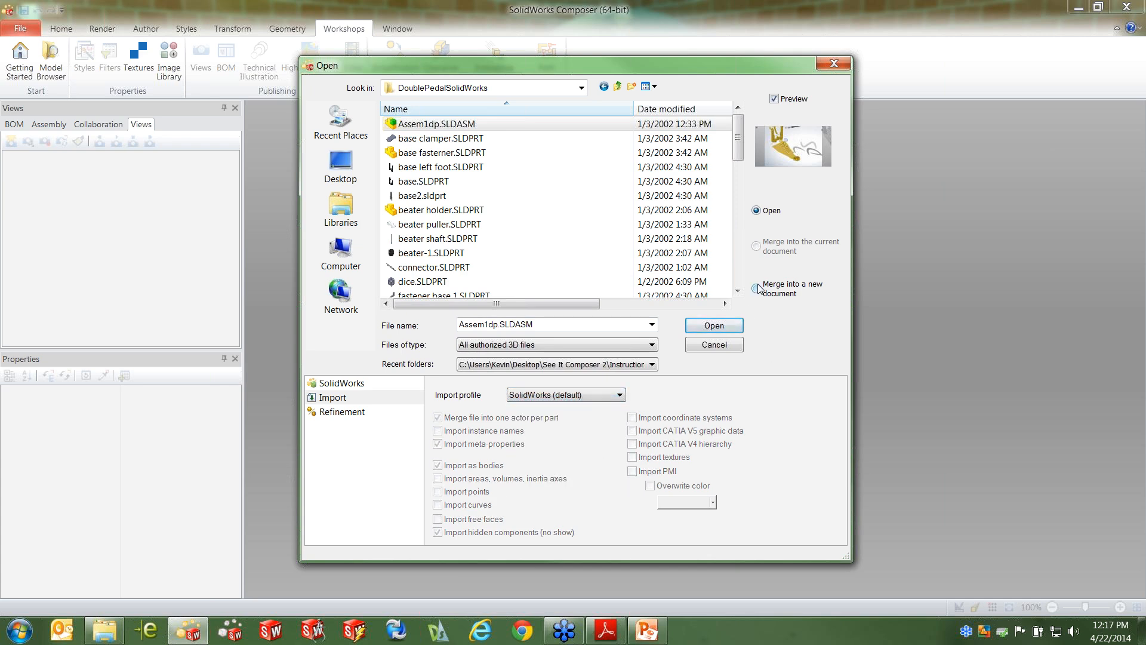
pyautogui.click(720, 326)
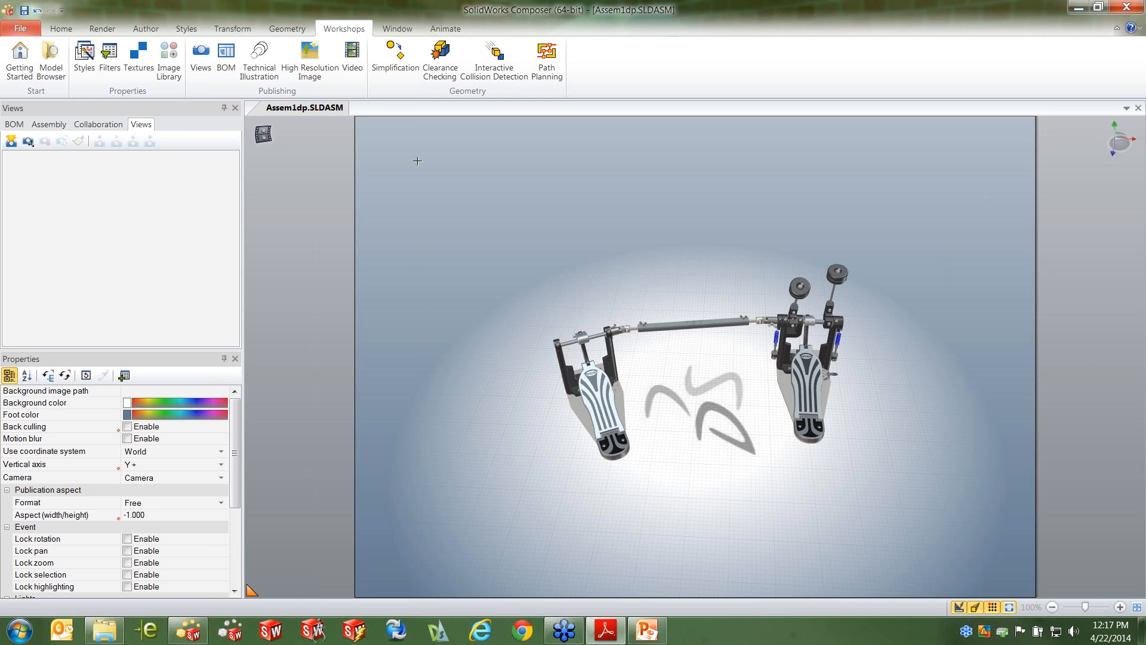
pyautogui.rightClick(494, 189)
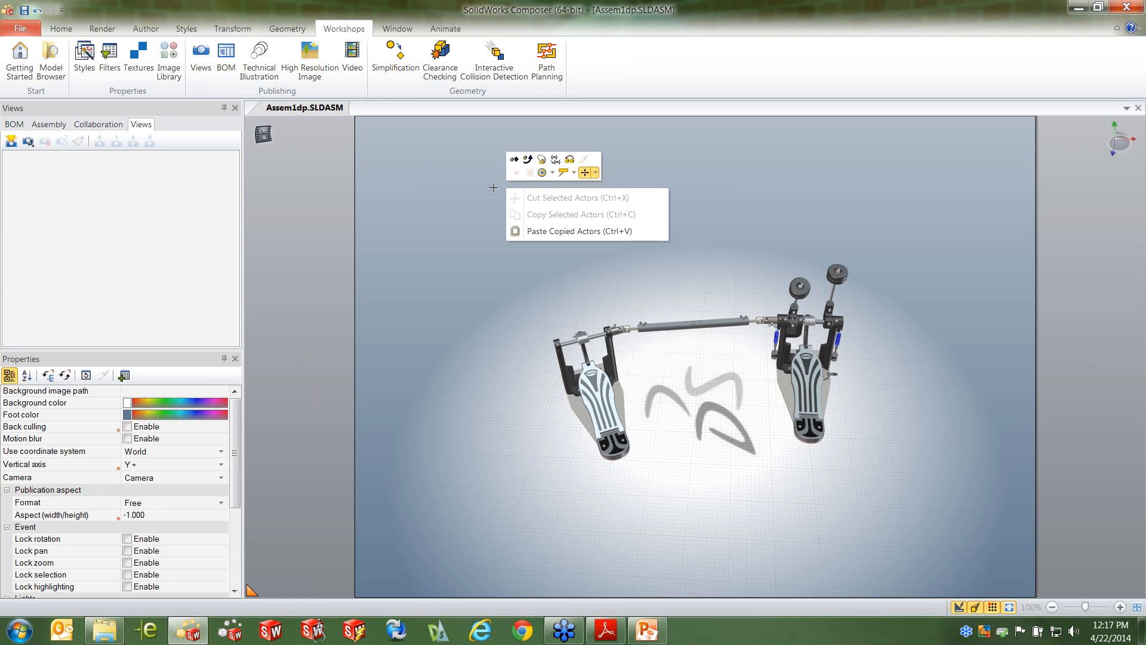
pyautogui.click(419, 193)
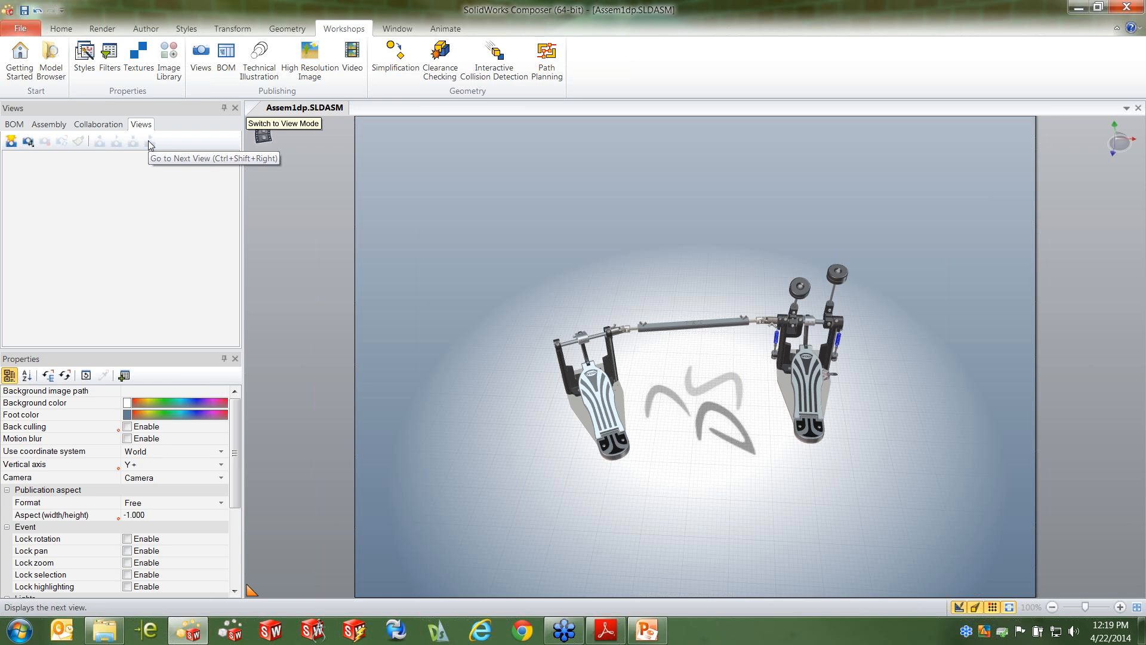
# Create a view of the whole pedal assembly and name it Default
pyautogui.click(11, 145)
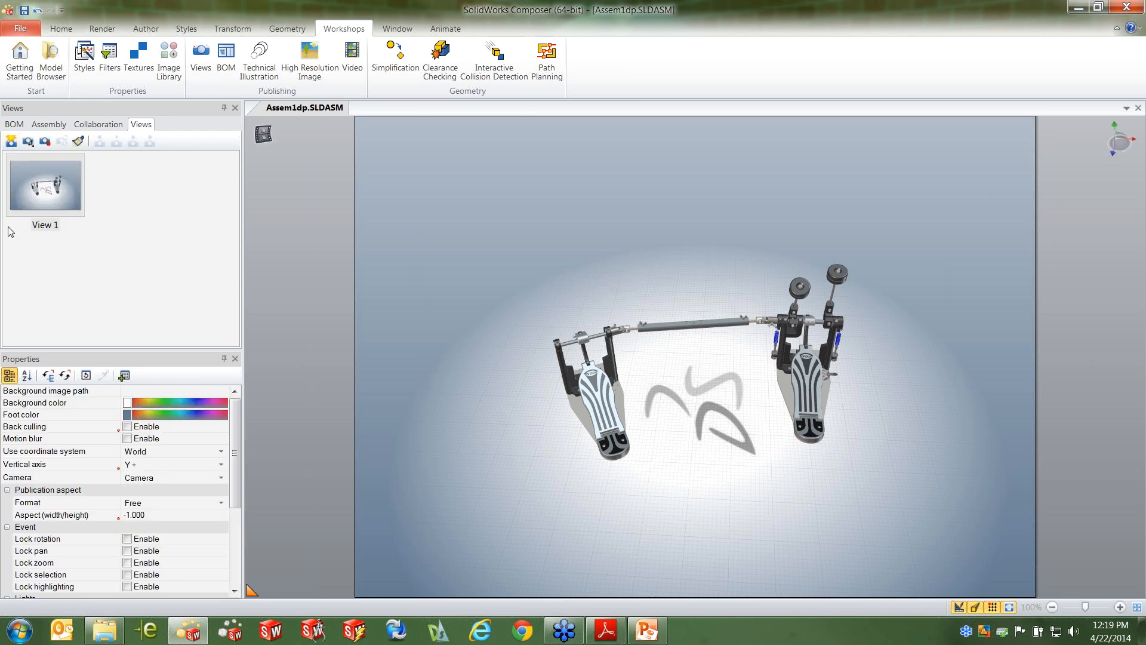
pyautogui.click(50, 228)
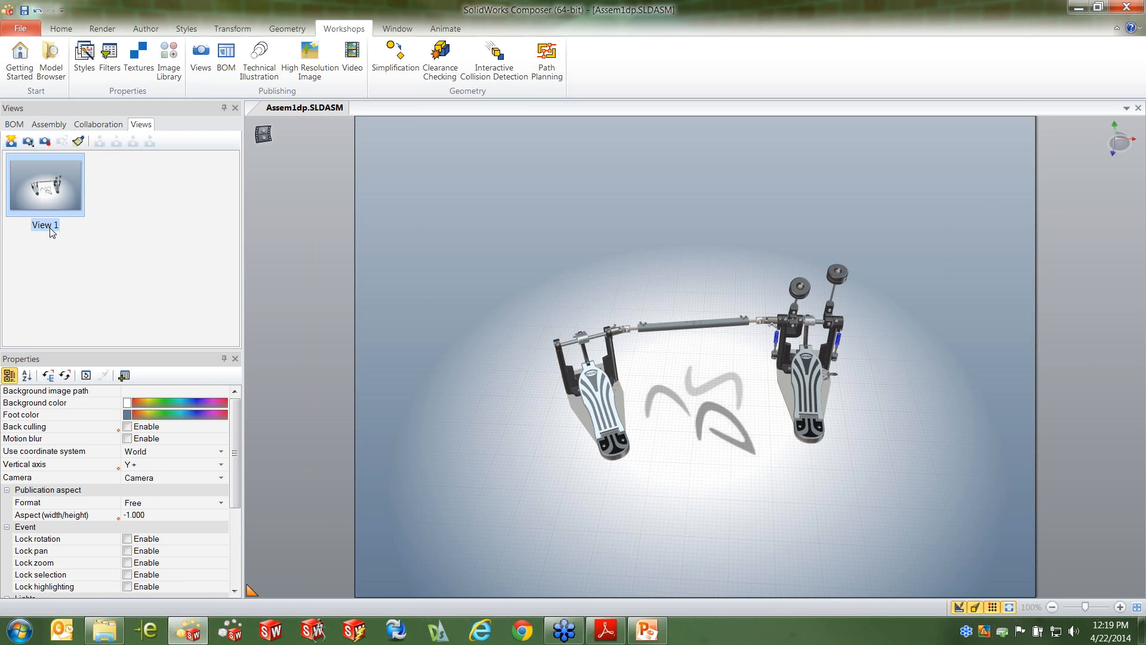
pyautogui.click(50, 227)
pyautogui.write('Default')
pyautogui.click(421, 304)
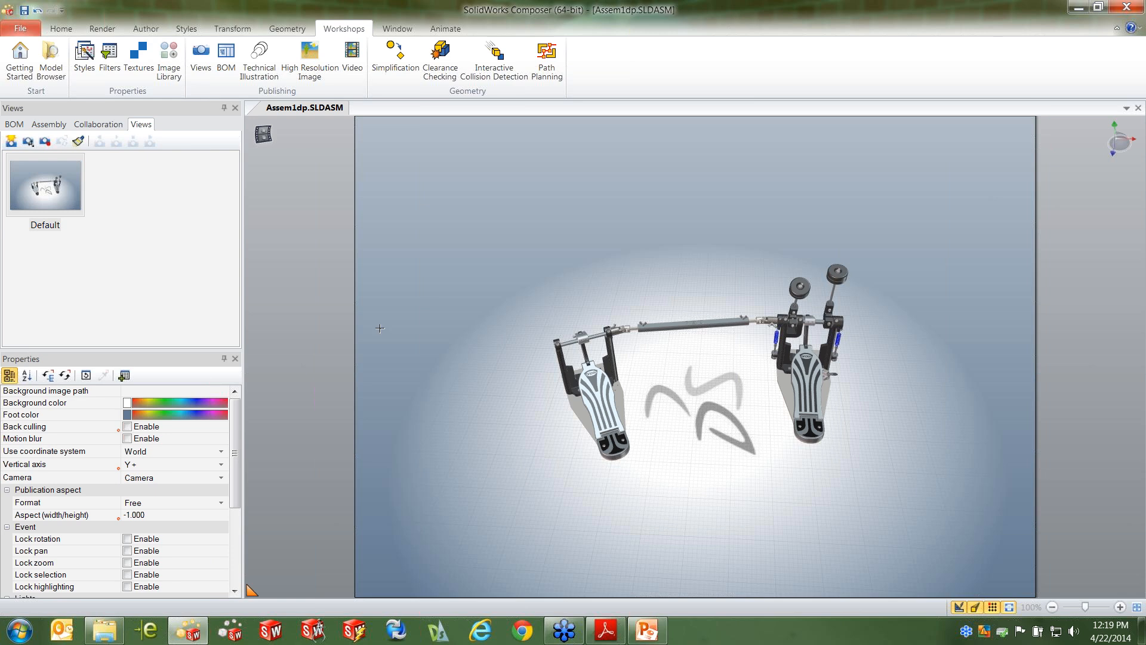
# Turn on the ground shadow and the ground mirror reflection beneath the pedal assembly
pyautogui.moveTo(666, 388); pyautogui.dragTo(751, 392, button='right')
pyautogui.scroll(4, 685, 408)
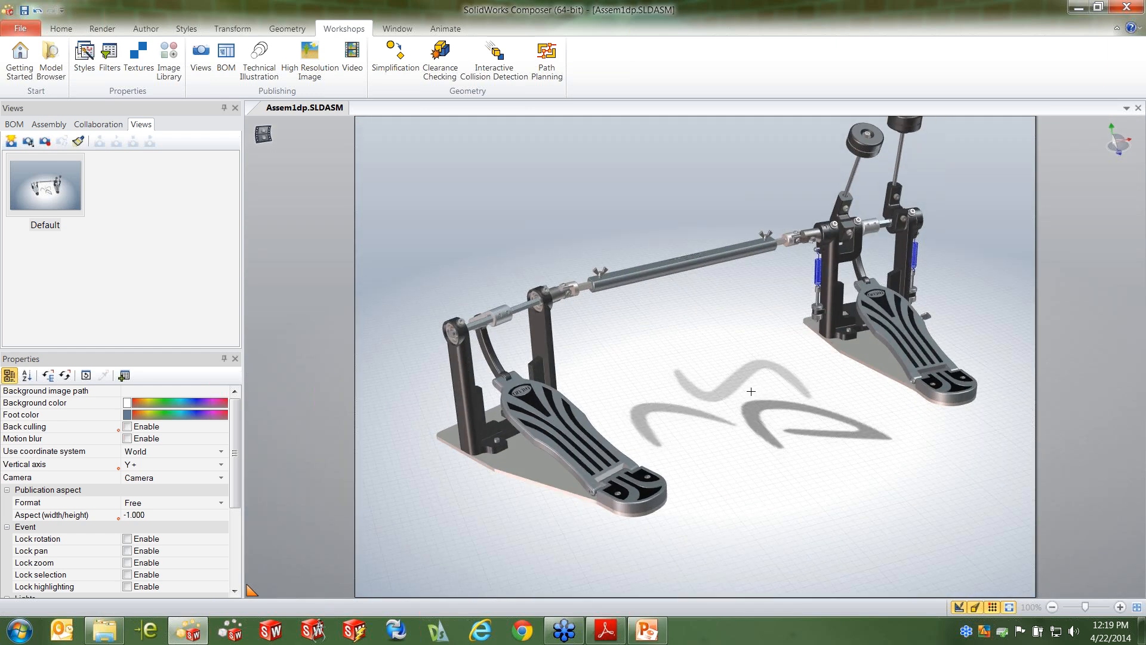
pyautogui.scroll(-1, 752, 376)
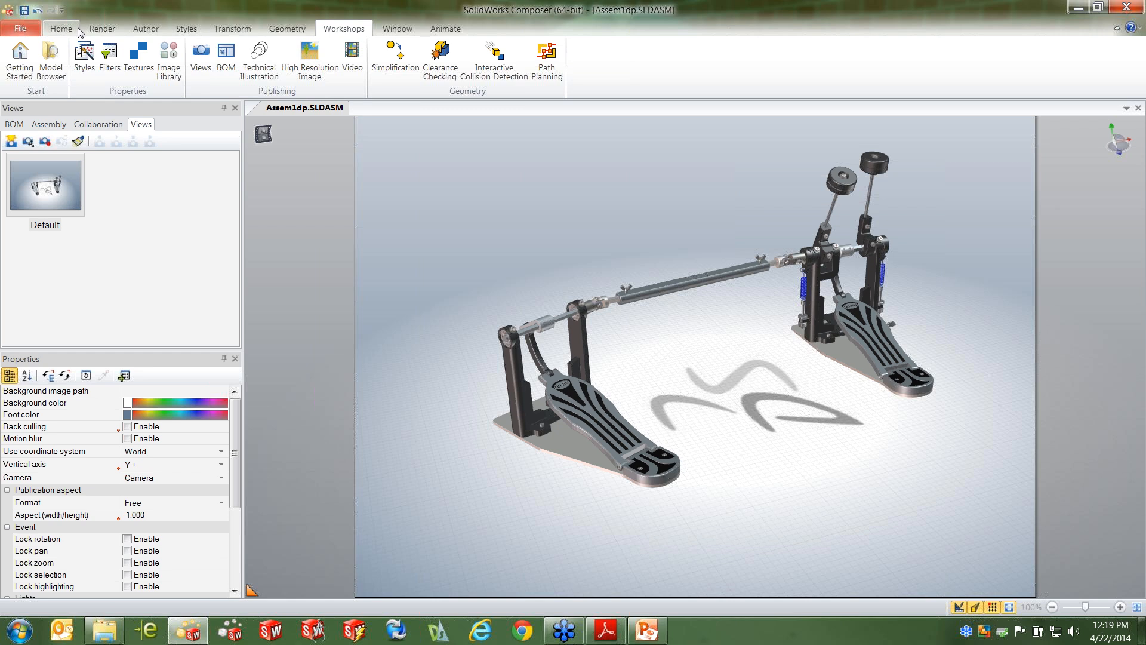
pyautogui.click(102, 28)
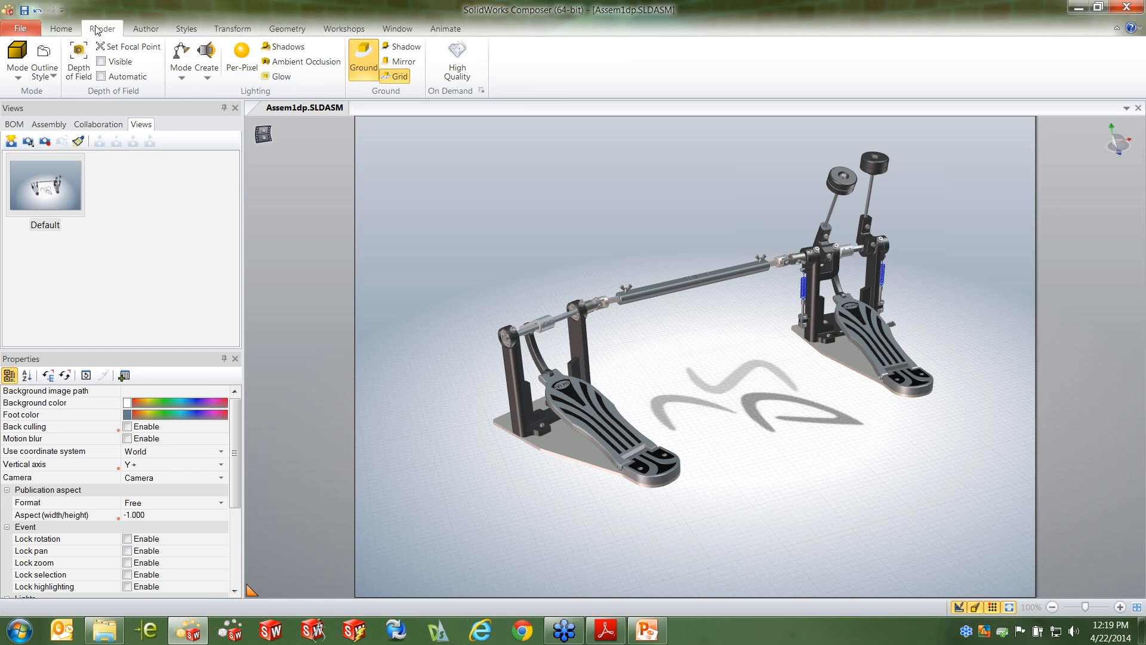
pyautogui.click(403, 51)
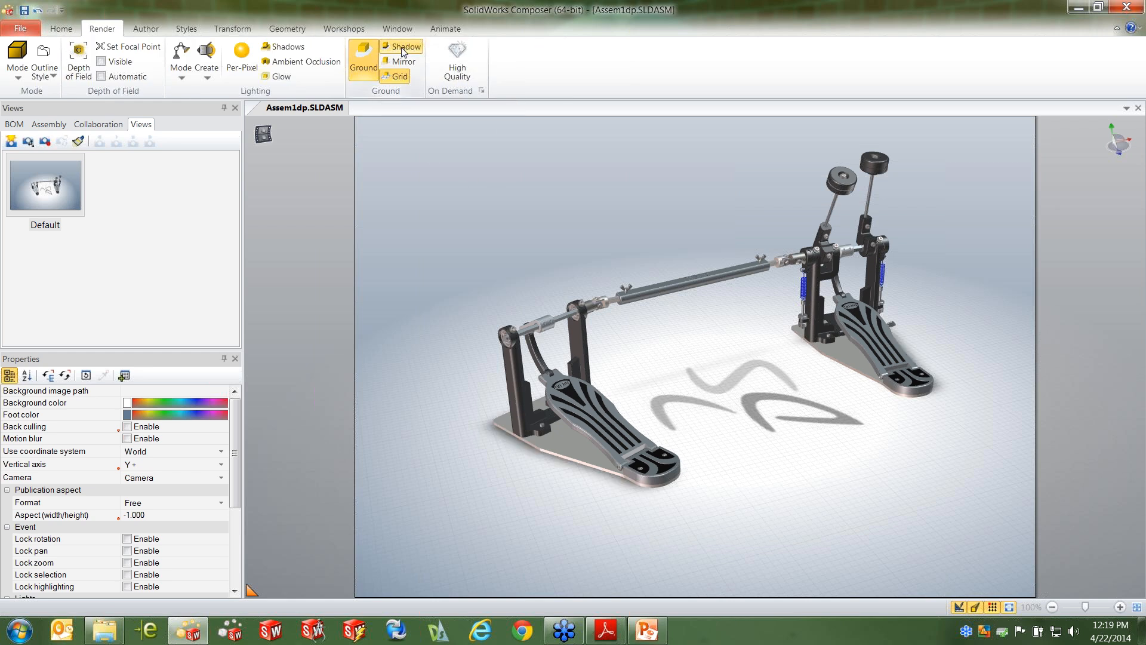
pyautogui.click(407, 61)
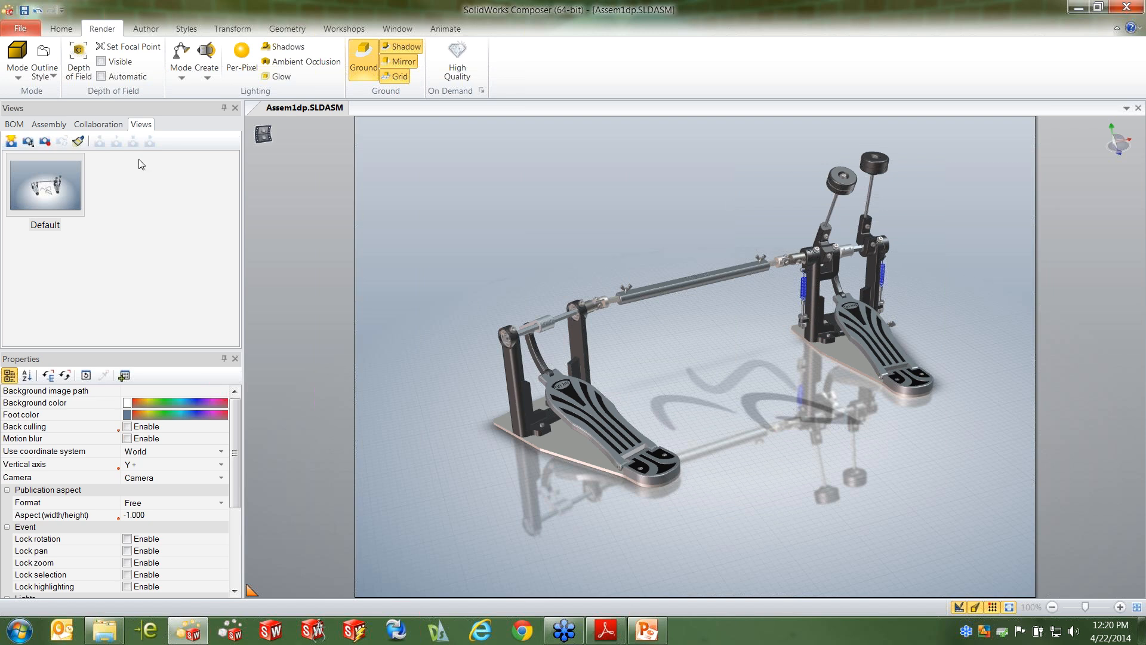
# Remove the %DS% logo texture from the Ground actor in the environment
pyautogui.click(103, 127)
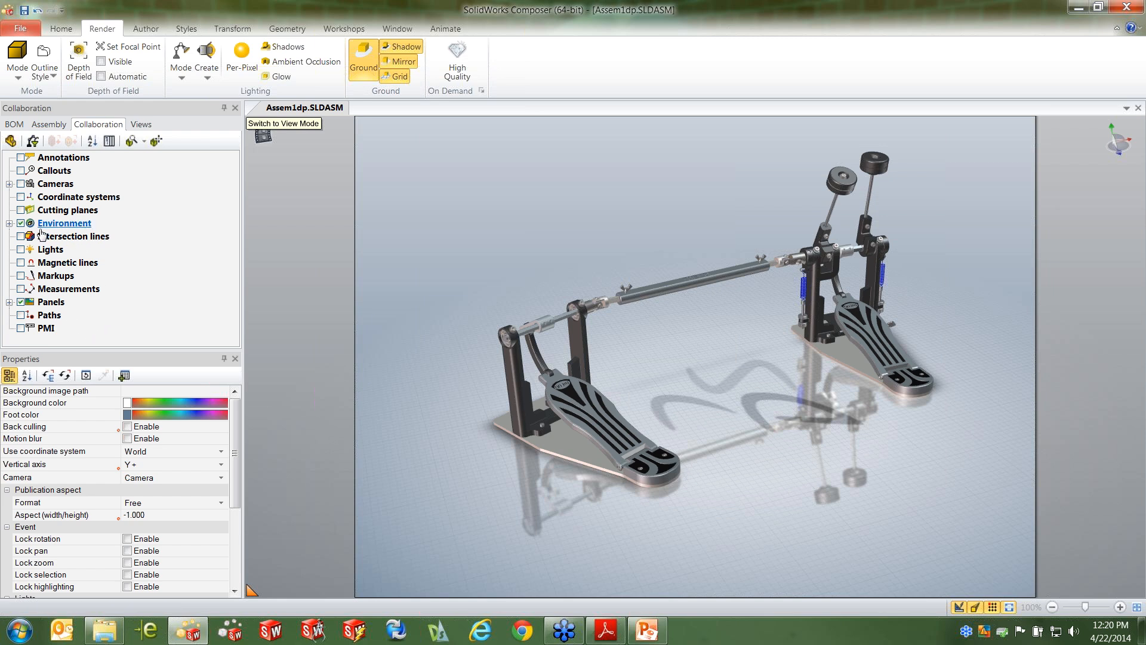
pyautogui.click(9, 223)
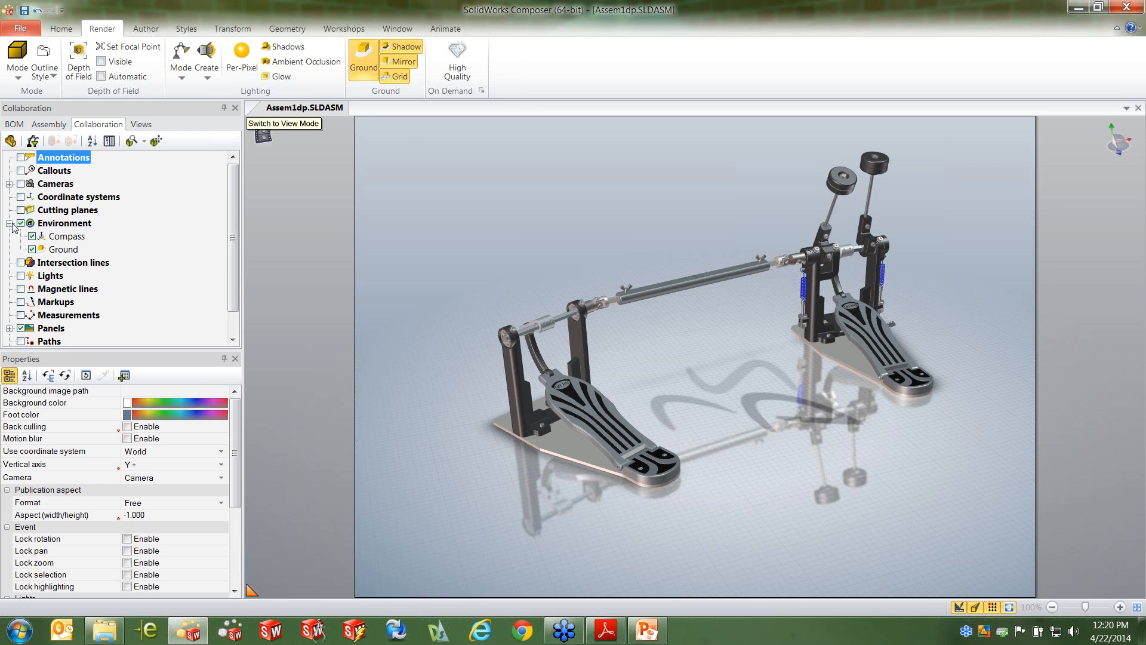
pyautogui.click(64, 250)
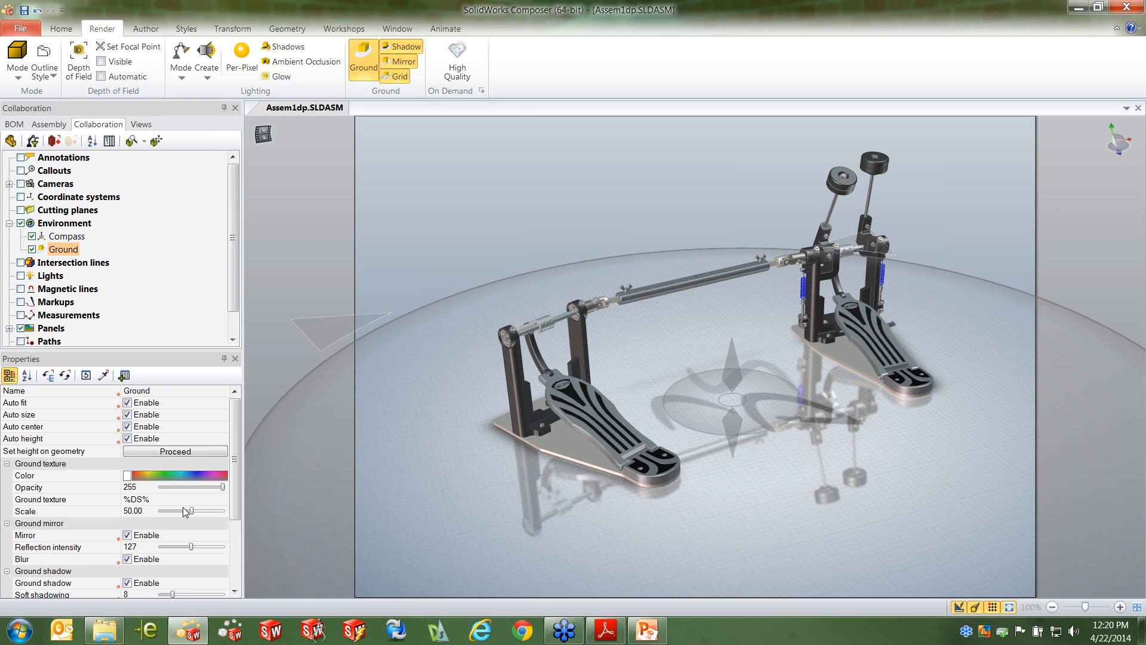
pyautogui.click(114, 500)
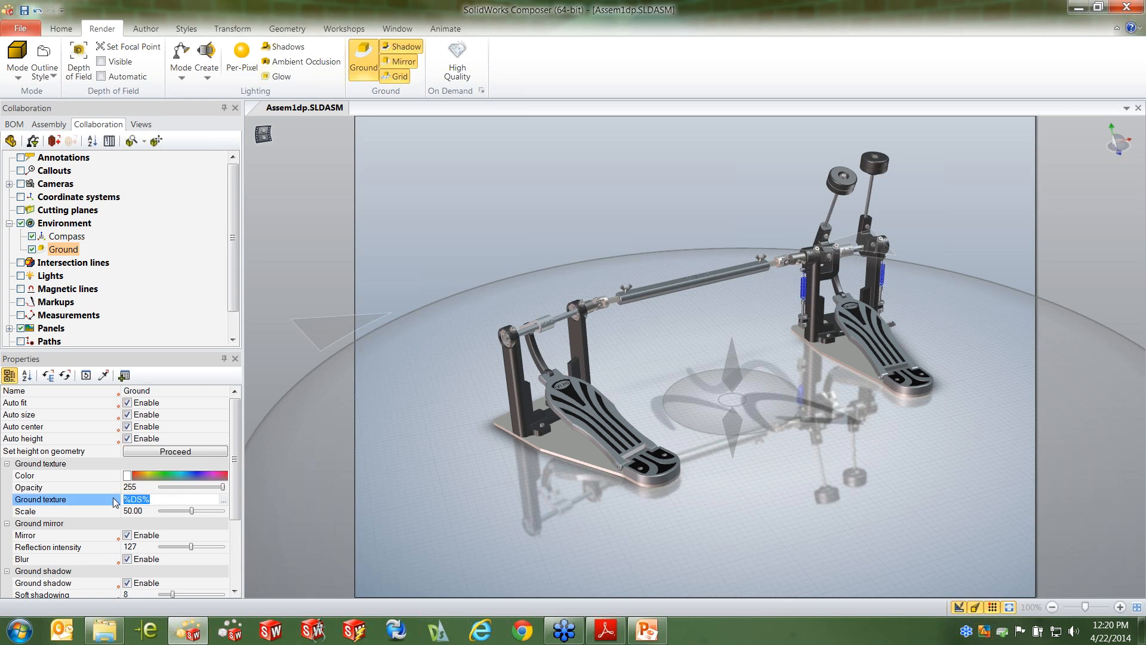
pyautogui.press('BackSpace')
pyautogui.click(434, 244)
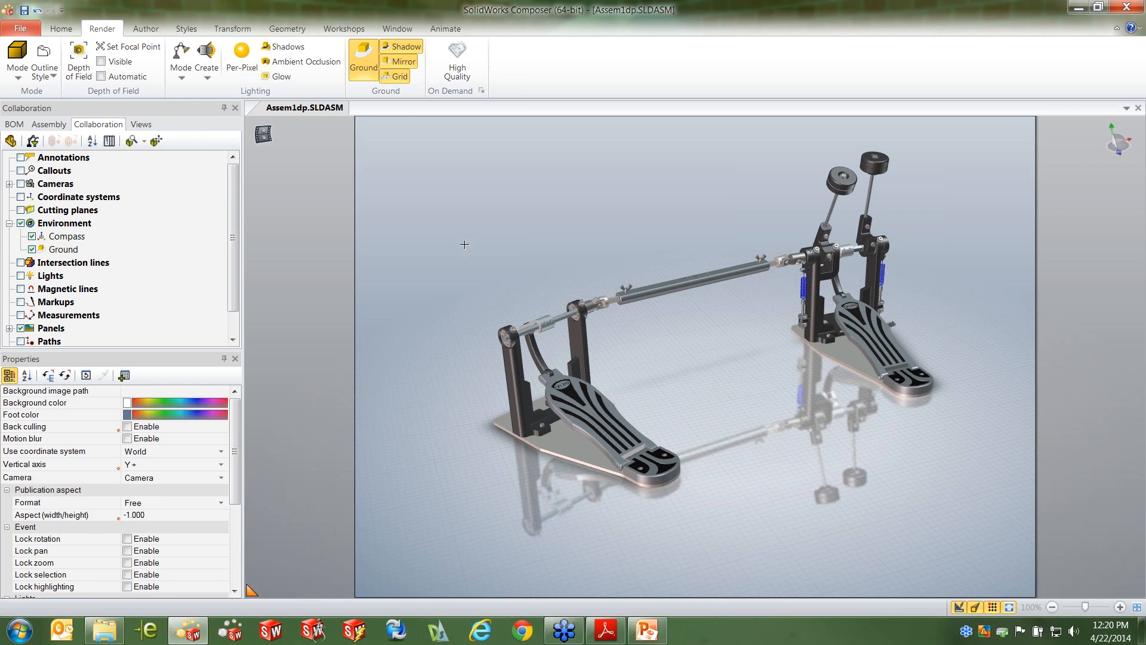
# Turn off the ground grid and set the viewport's foot color to white
pyautogui.click(397, 77)
pyautogui.click(128, 414)
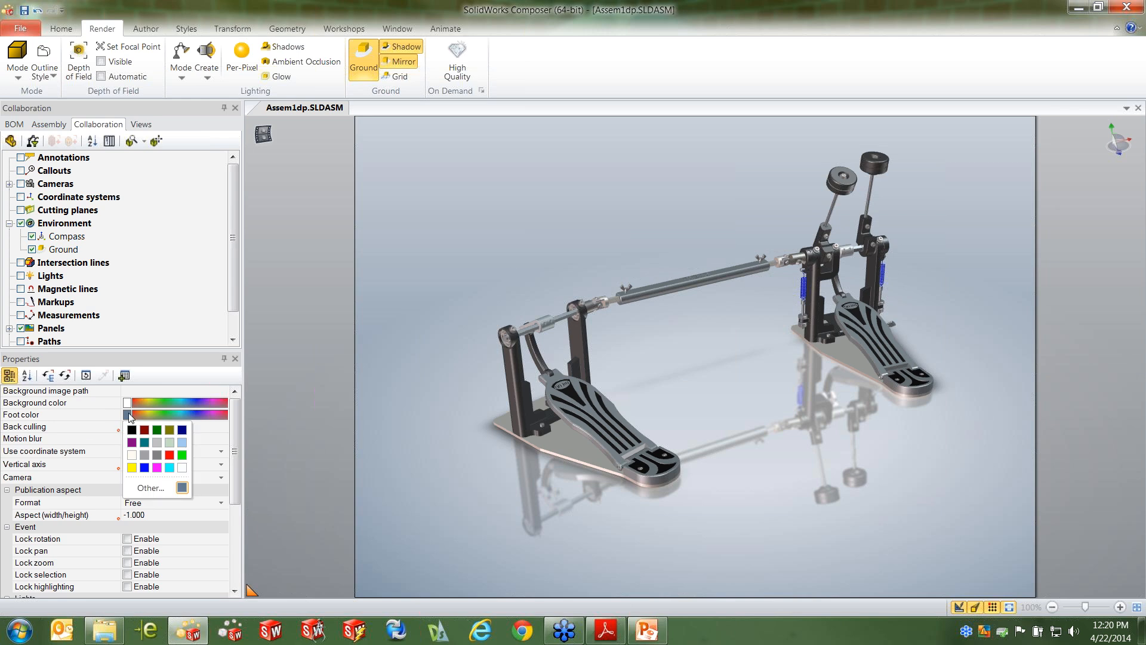
pyautogui.click(182, 468)
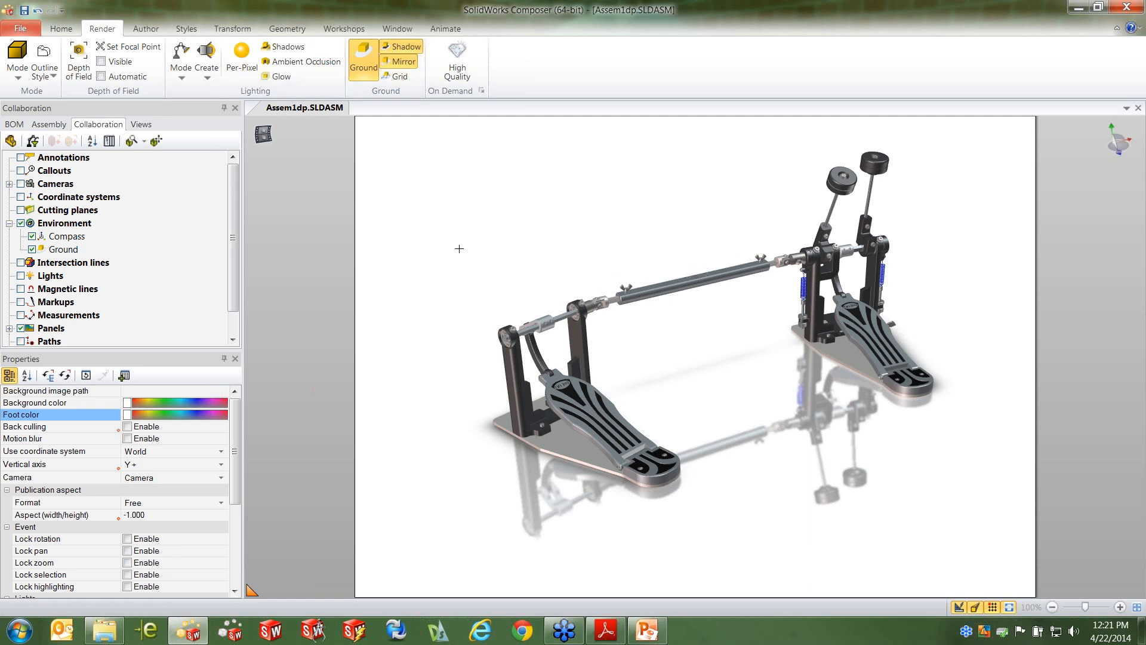
# Apply the Black Bkgd style to the viewport
pyautogui.click(186, 28)
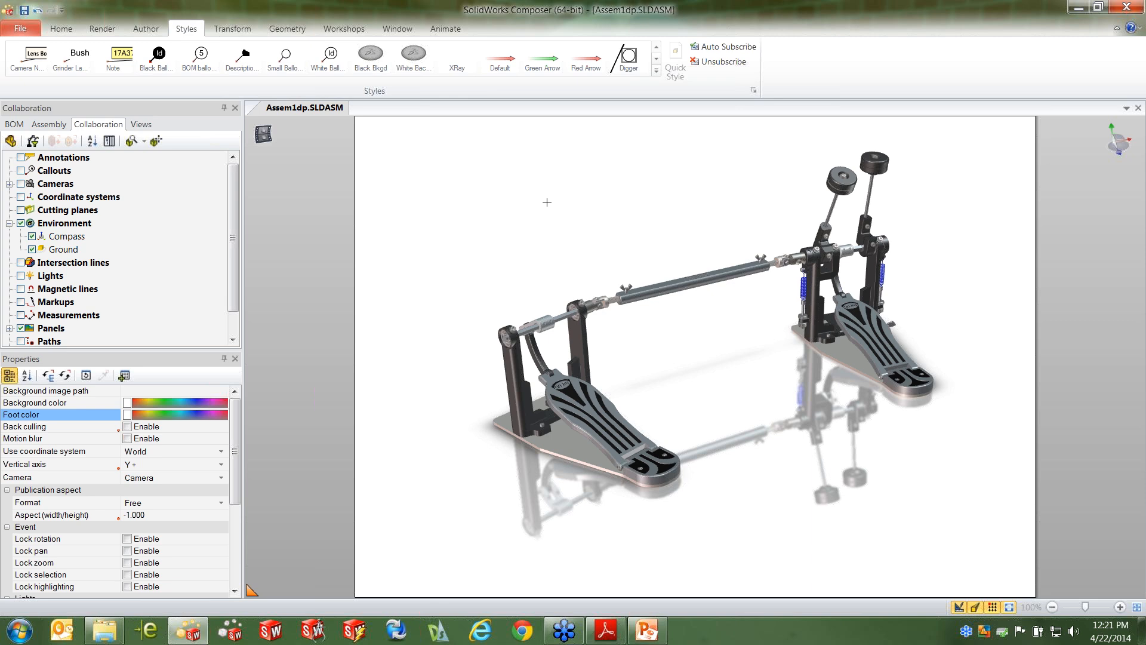
pyautogui.click(369, 63)
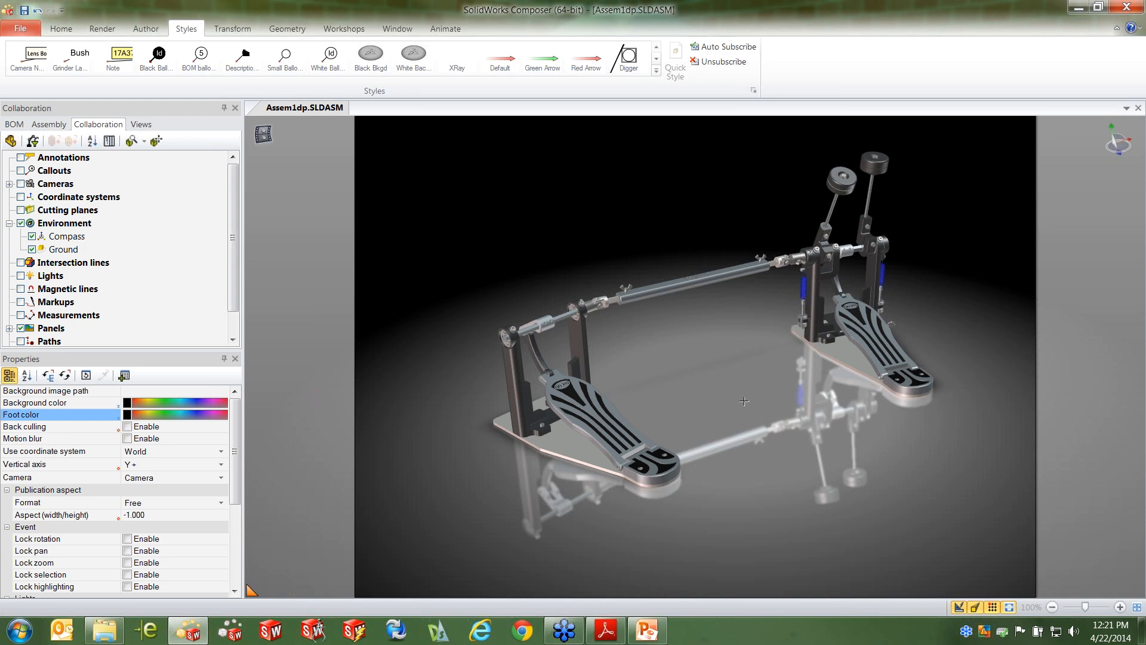
# Orient the pedal assembly in a closer angled view and save it as a new view
pyautogui.moveTo(710, 395); pyautogui.dragTo(720, 363, button='right')
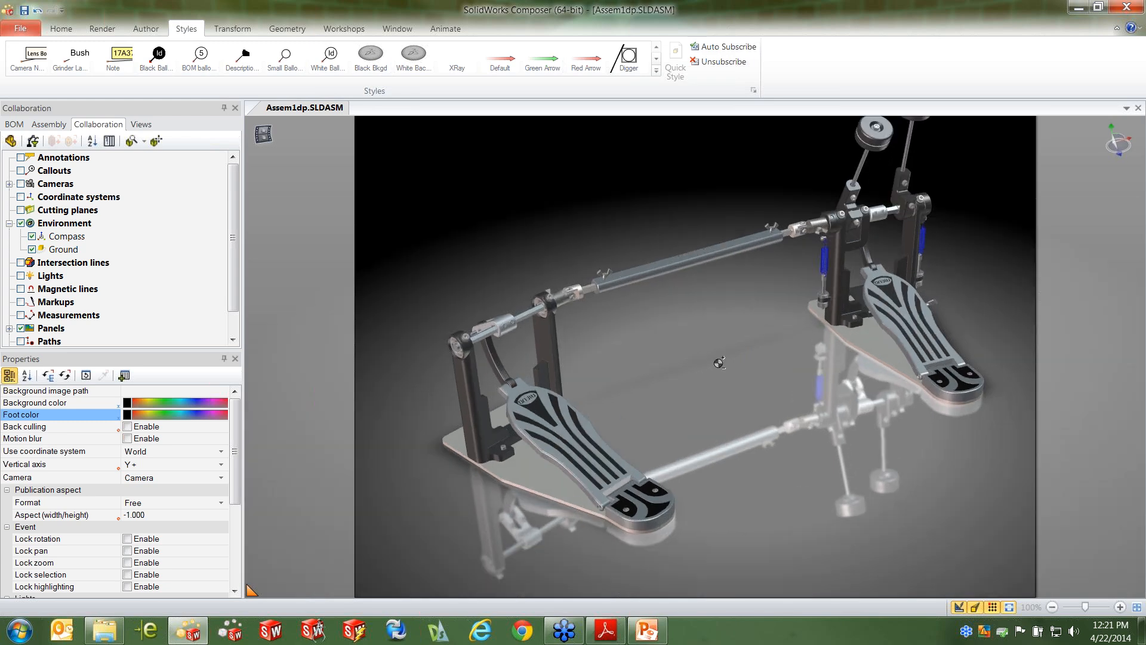
pyautogui.moveTo(710, 378); pyautogui.dragTo(697, 415, button='middle')
pyautogui.click(141, 124)
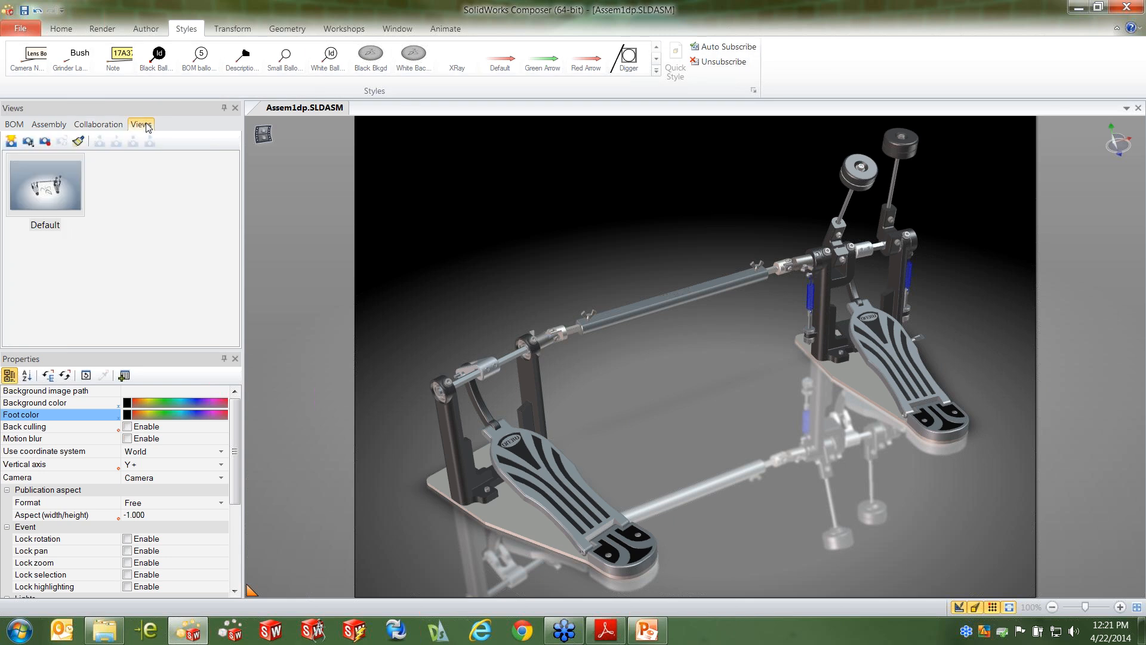
pyautogui.click(11, 141)
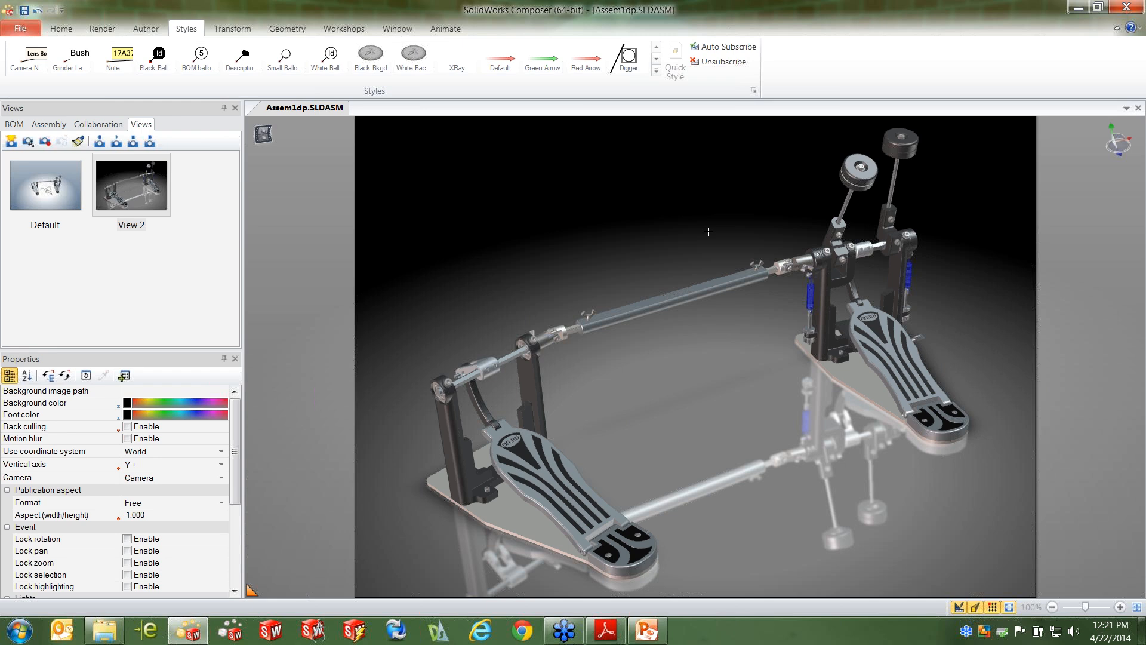
# Color the connector tube, the left pedal's puller arm and its clamp, and both beater holders dark blue
pyautogui.click(699, 291)
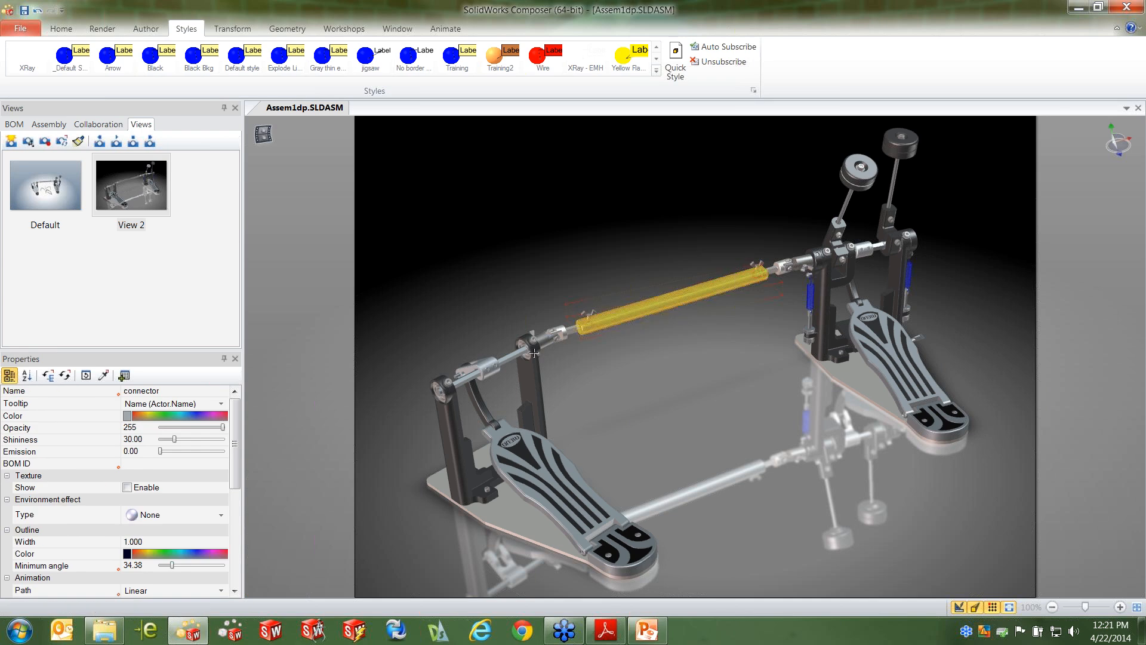
pyautogui.keyDown('ctrl'); pyautogui.click(483, 365); pyautogui.keyUp('ctrl')
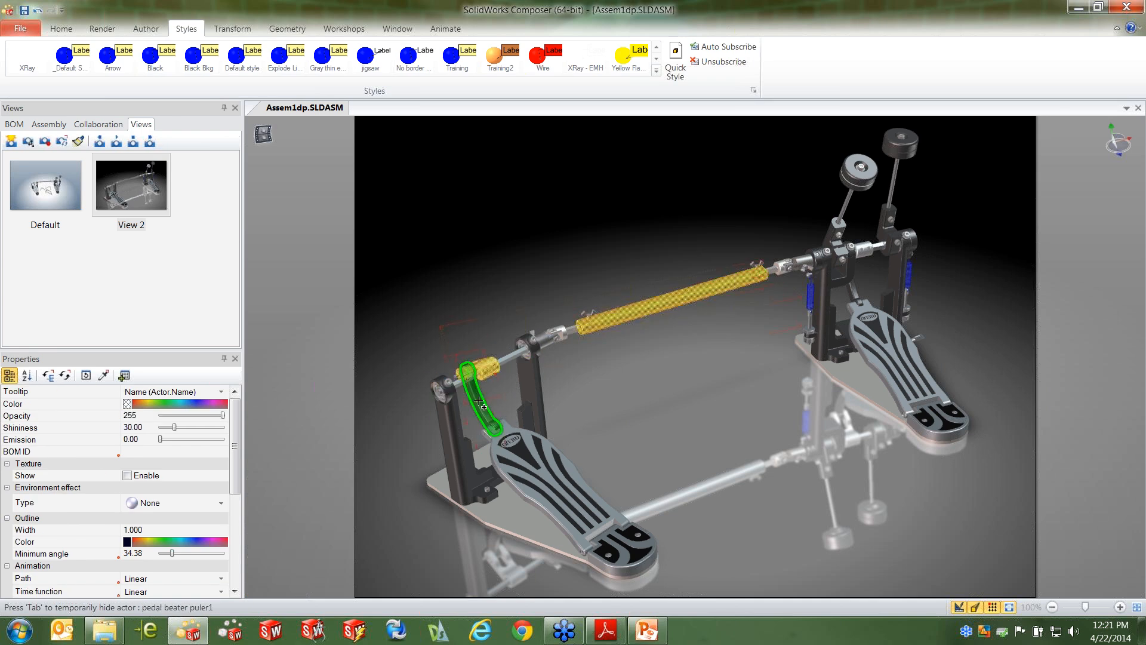
pyautogui.keyDown('ctrl'); pyautogui.click(480, 402); pyautogui.keyUp('ctrl')
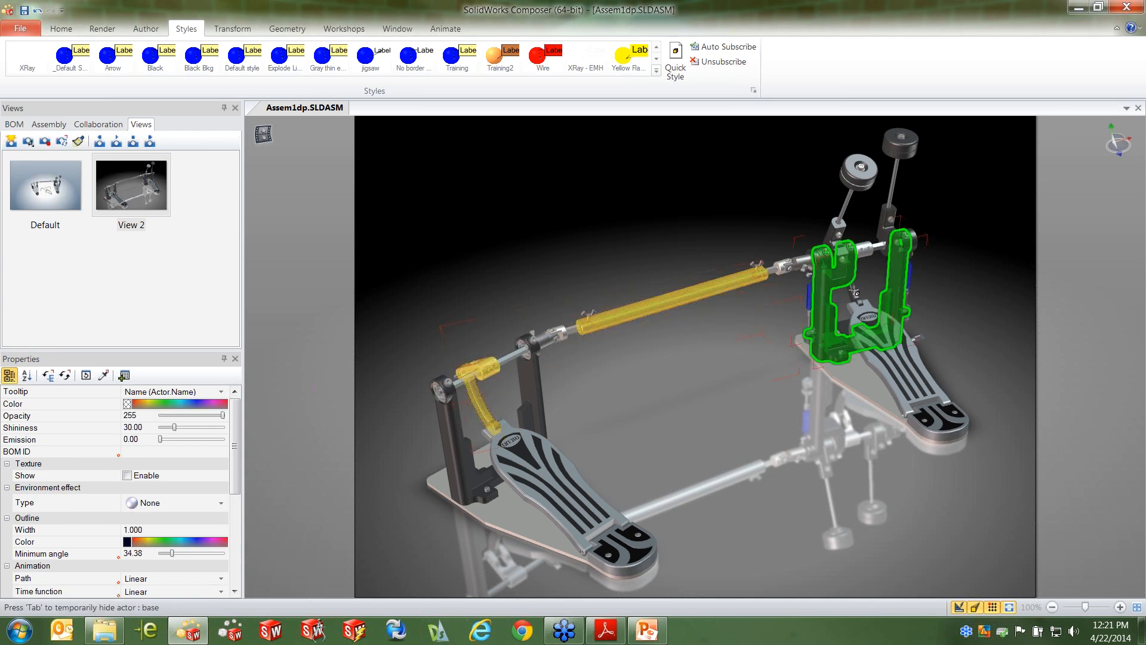
pyautogui.keyDown('ctrl'); pyautogui.click(830, 242); pyautogui.keyUp('ctrl')
pyautogui.keyDown('ctrl'); pyautogui.click(894, 238); pyautogui.keyUp('ctrl')
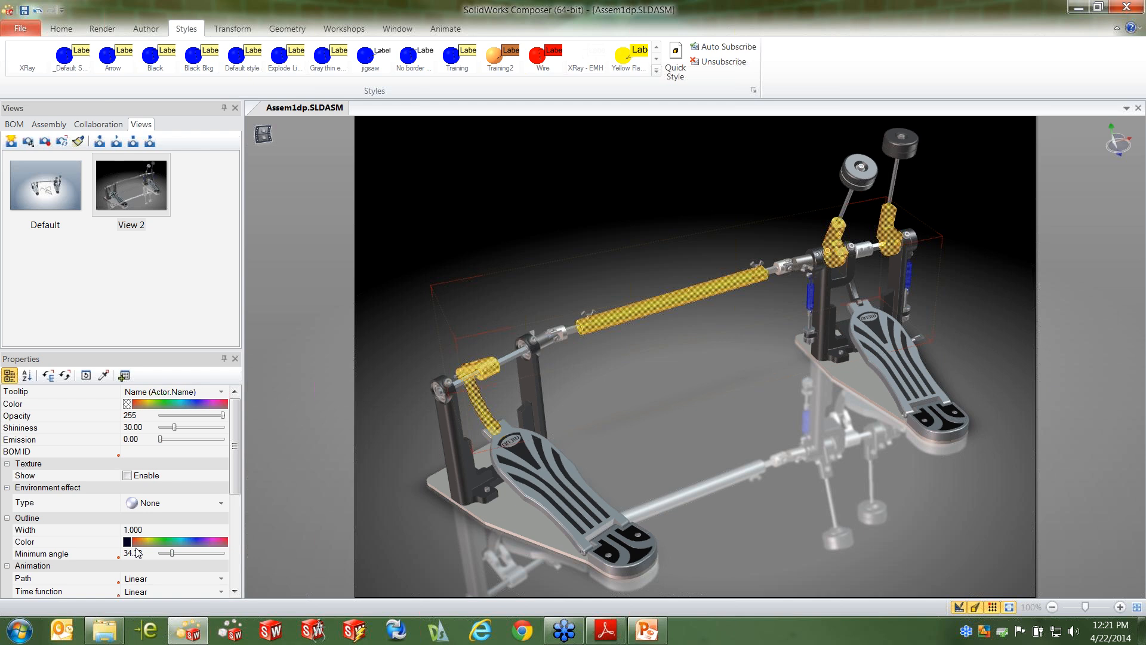
pyautogui.click(128, 404)
pyautogui.click(181, 420)
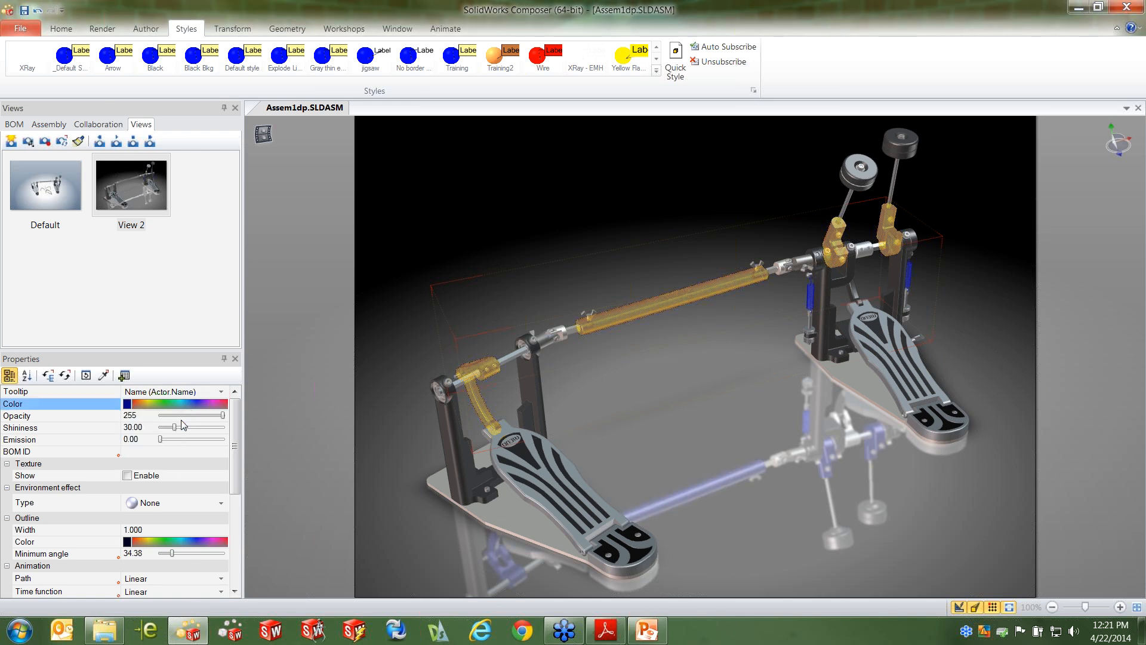
pyautogui.click(559, 244)
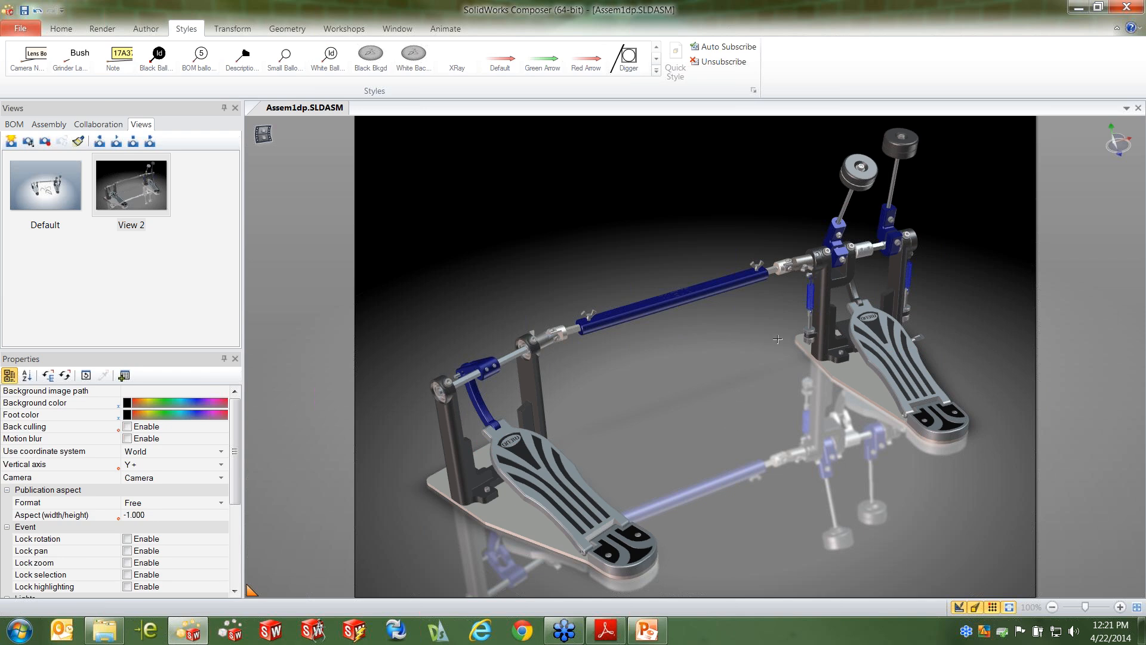
# Apply the Aluminum environment effect to the upright base frames of both pedals
pyautogui.click(830, 324)
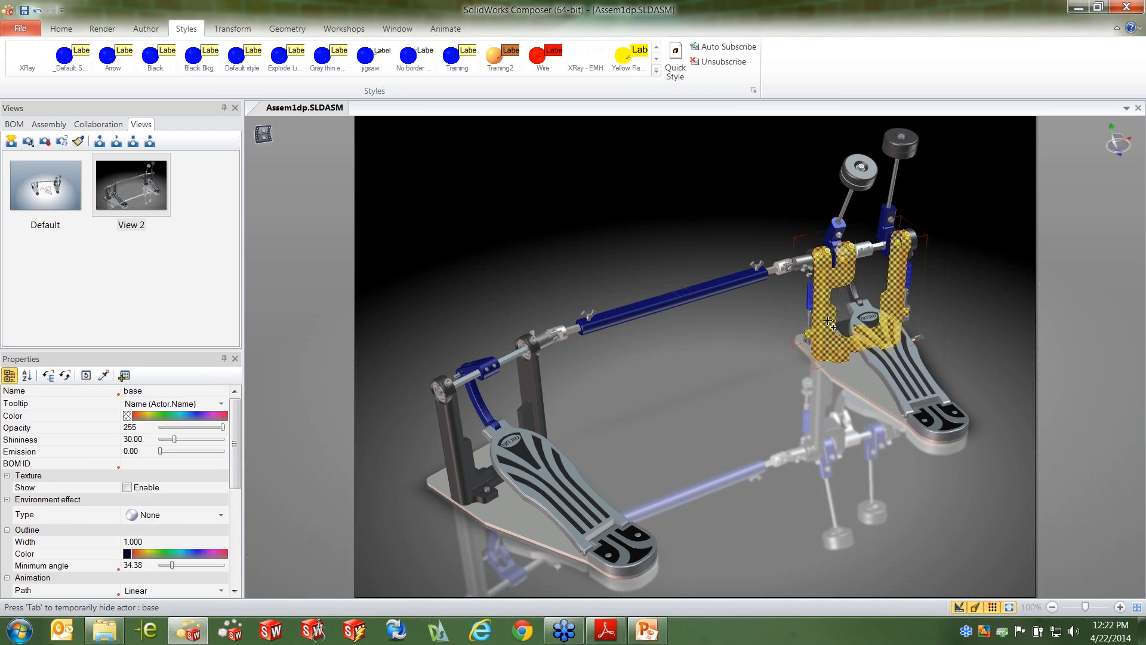
pyautogui.keyDown('ctrl'); pyautogui.click(536, 397); pyautogui.keyUp('ctrl')
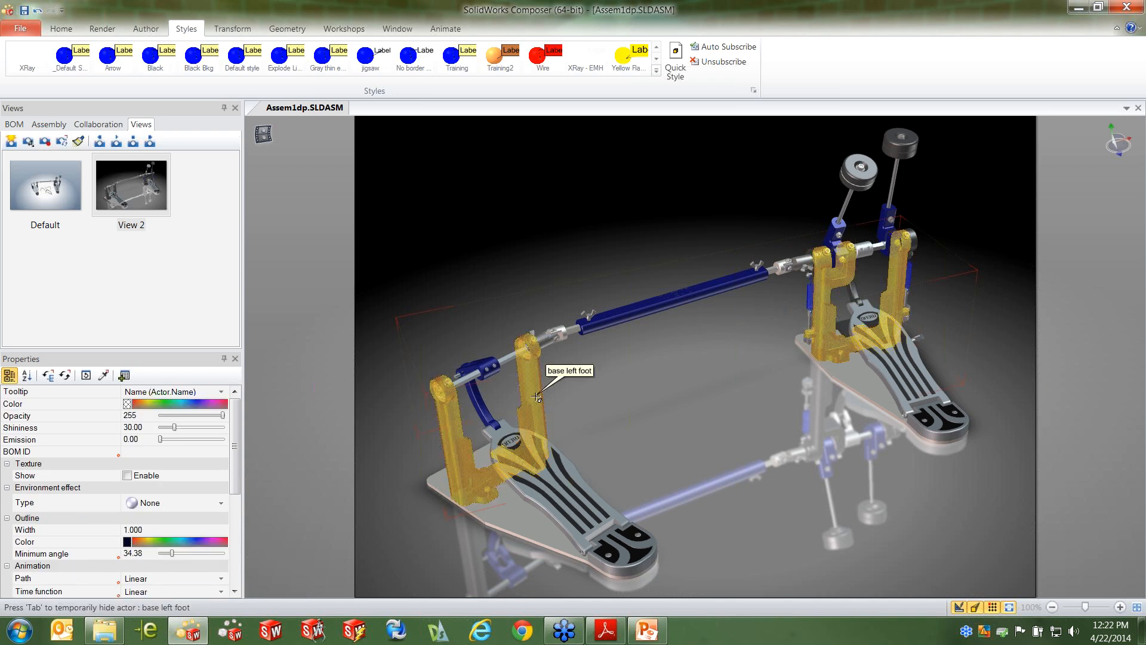
pyautogui.click(220, 503)
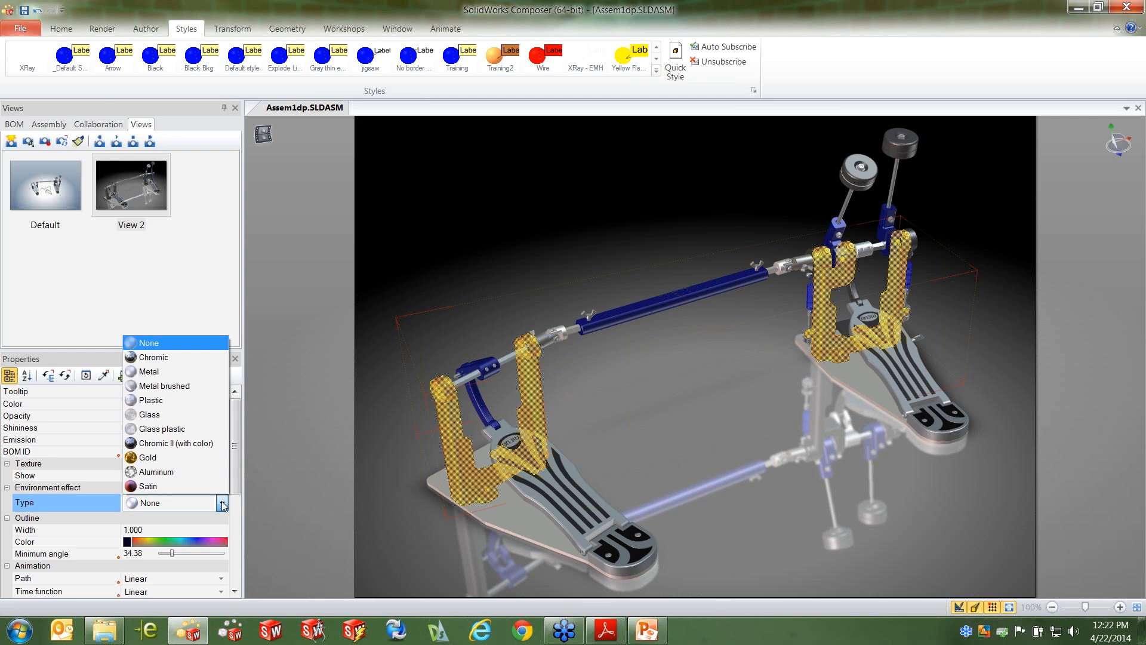
pyautogui.click(173, 473)
pyautogui.click(515, 268)
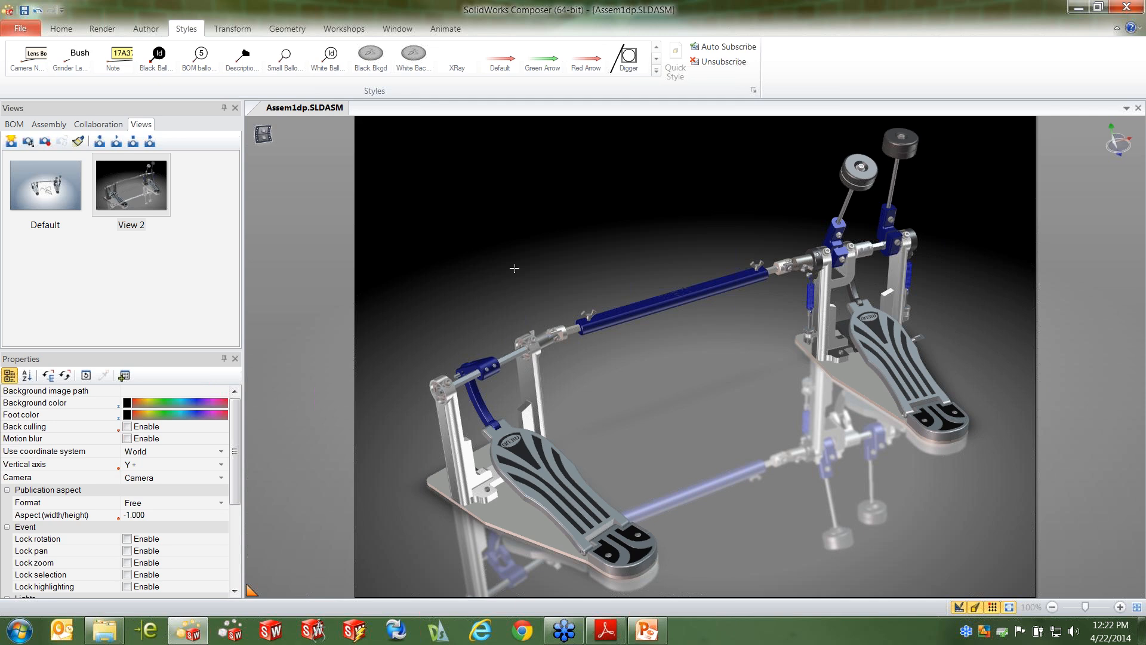
# Update View 2 with the recolored scene and rename the view as Cover
pyautogui.rightClick(155, 206)
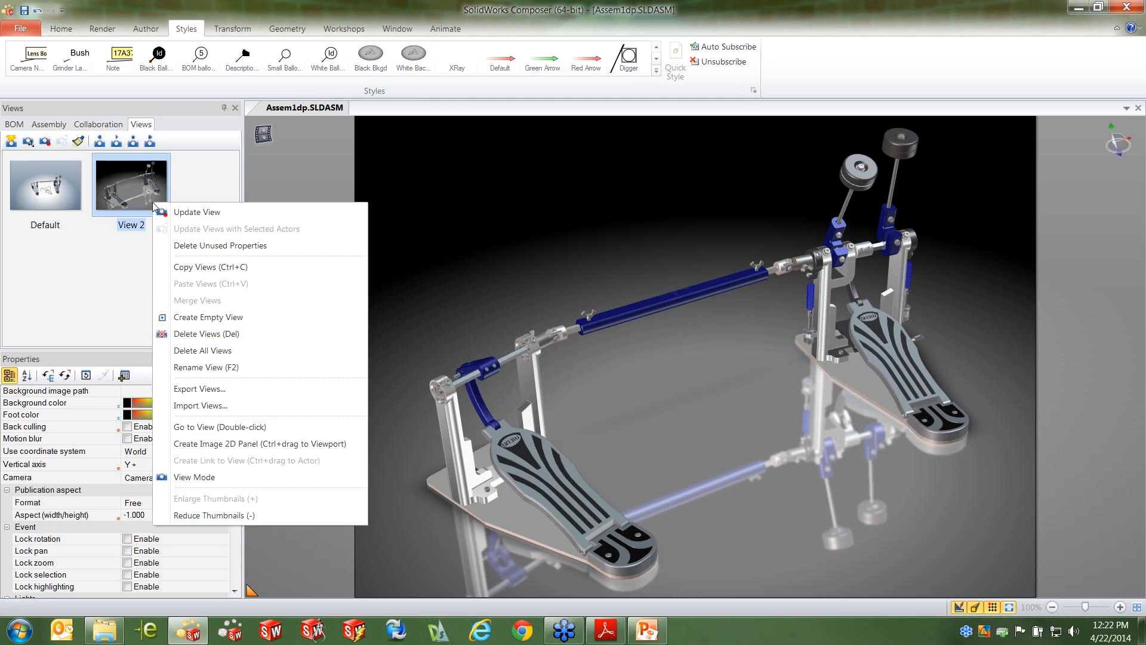
pyautogui.click(212, 214)
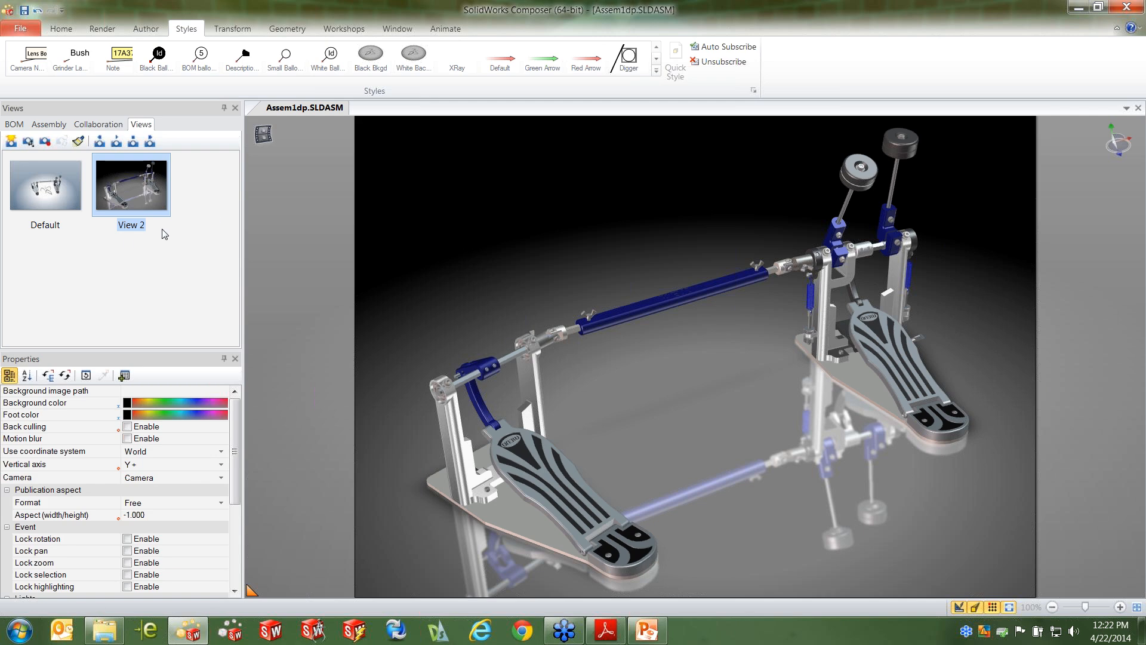
pyautogui.click(144, 230)
pyautogui.write('Cover')
pyautogui.click(625, 269)
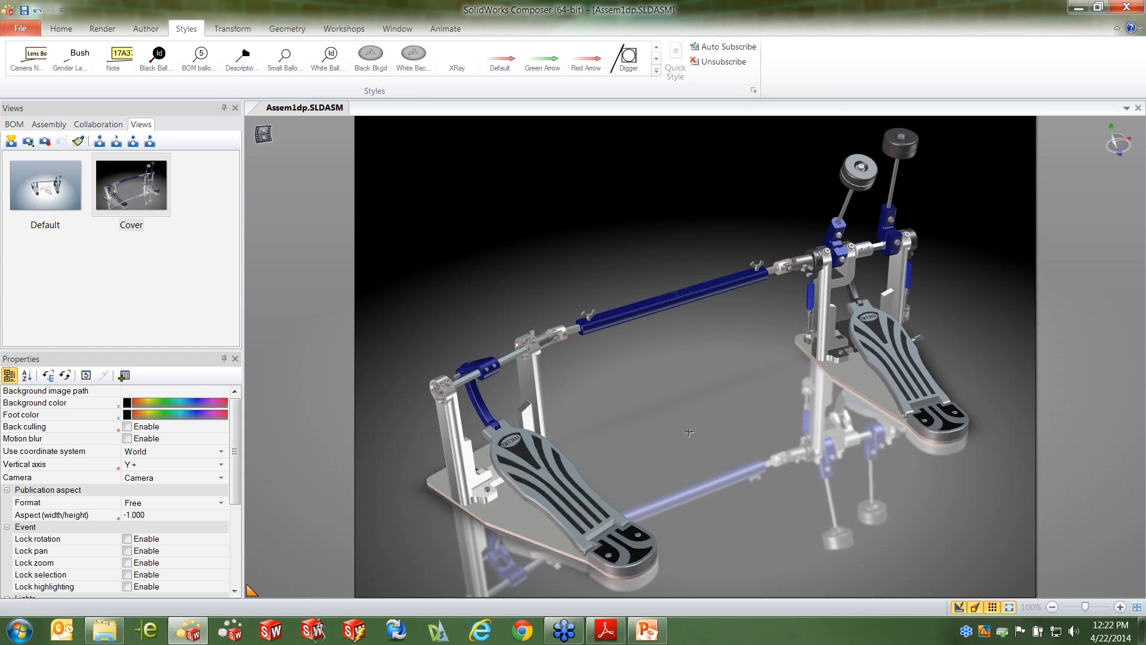
# Apply the white background style to the viewport and turn off the ground effect
pyautogui.moveTo(709, 423); pyautogui.dragTo(639, 412, button='middle')
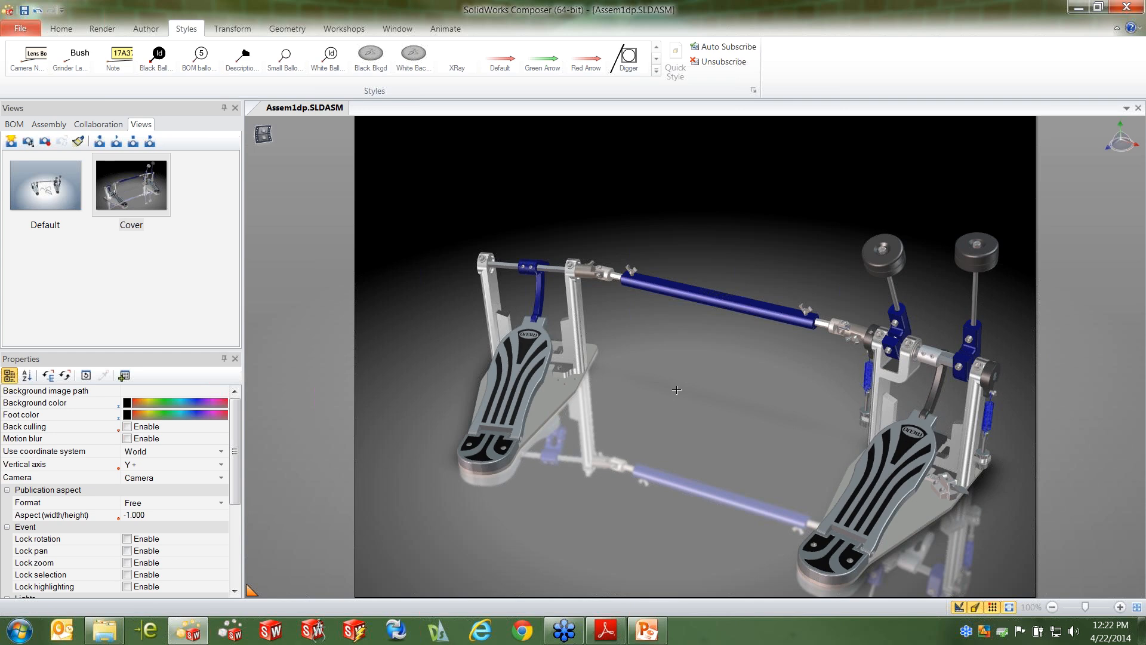
pyautogui.click(413, 55)
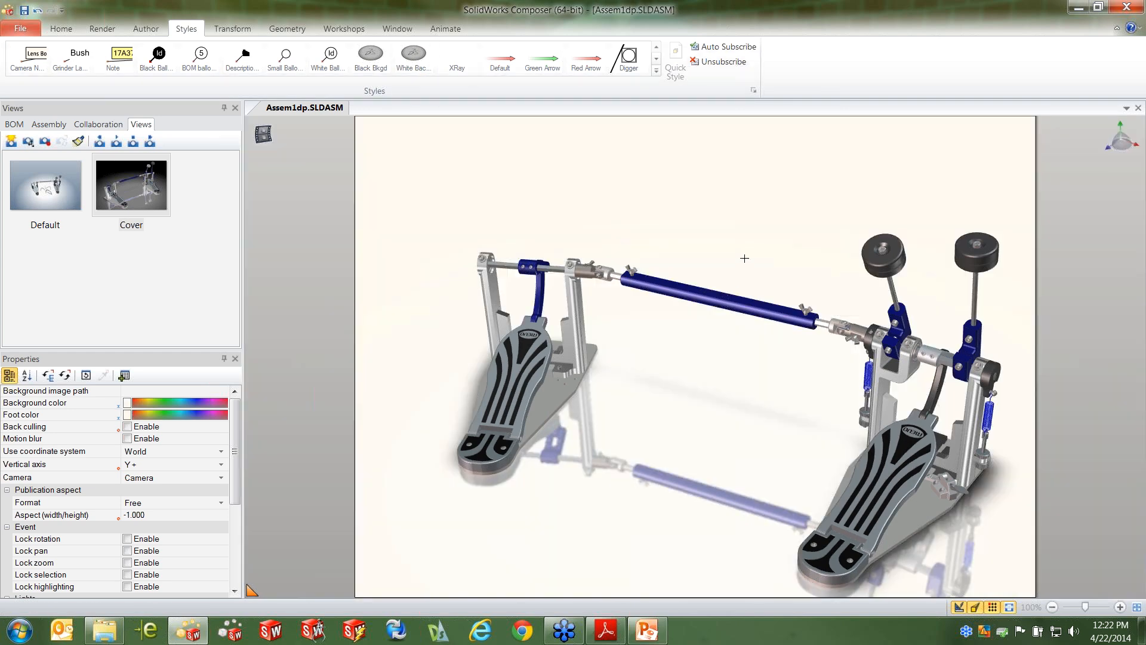
pyautogui.click(102, 28)
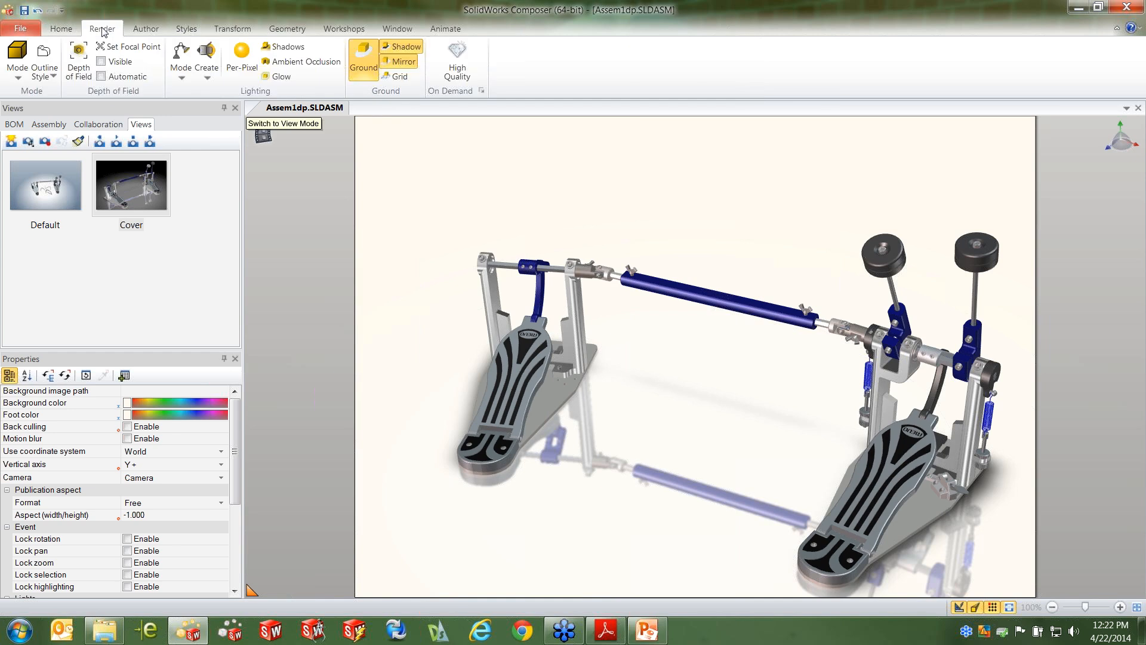
pyautogui.click(364, 60)
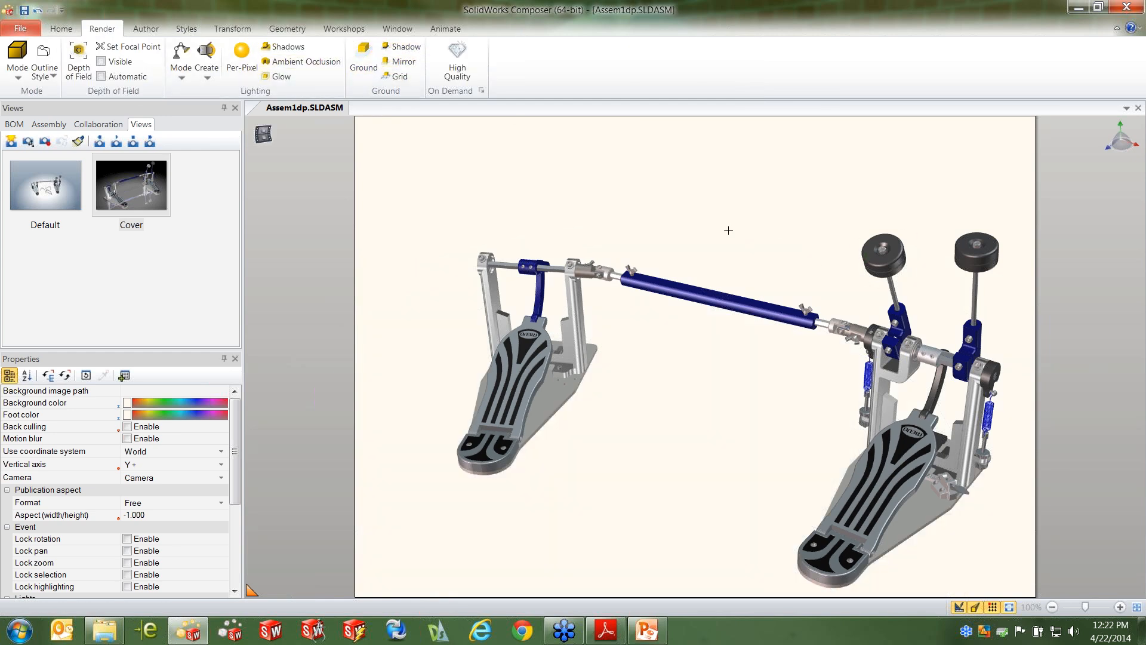
# Create a selection set named Left Pedal from all the parts of the left pedal
pyautogui.moveTo(744, 228); pyautogui.dragTo(786, 224)
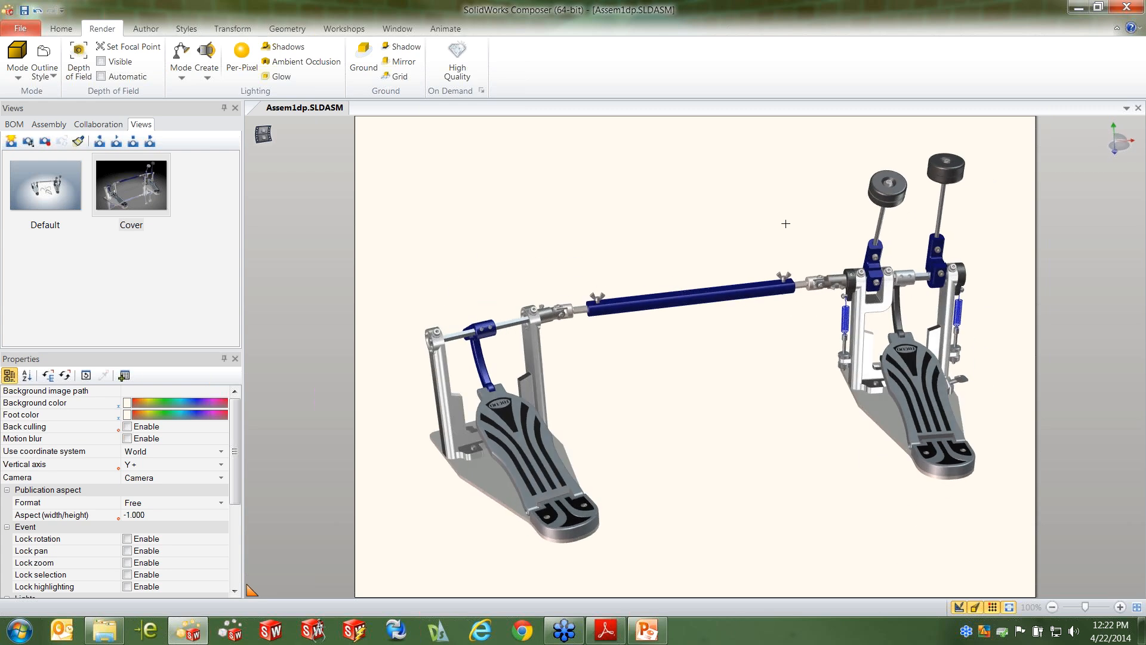
pyautogui.moveTo(639, 423); pyautogui.dragTo(657, 419)
pyautogui.moveTo(638, 460); pyautogui.dragTo(584, 477, button='right')
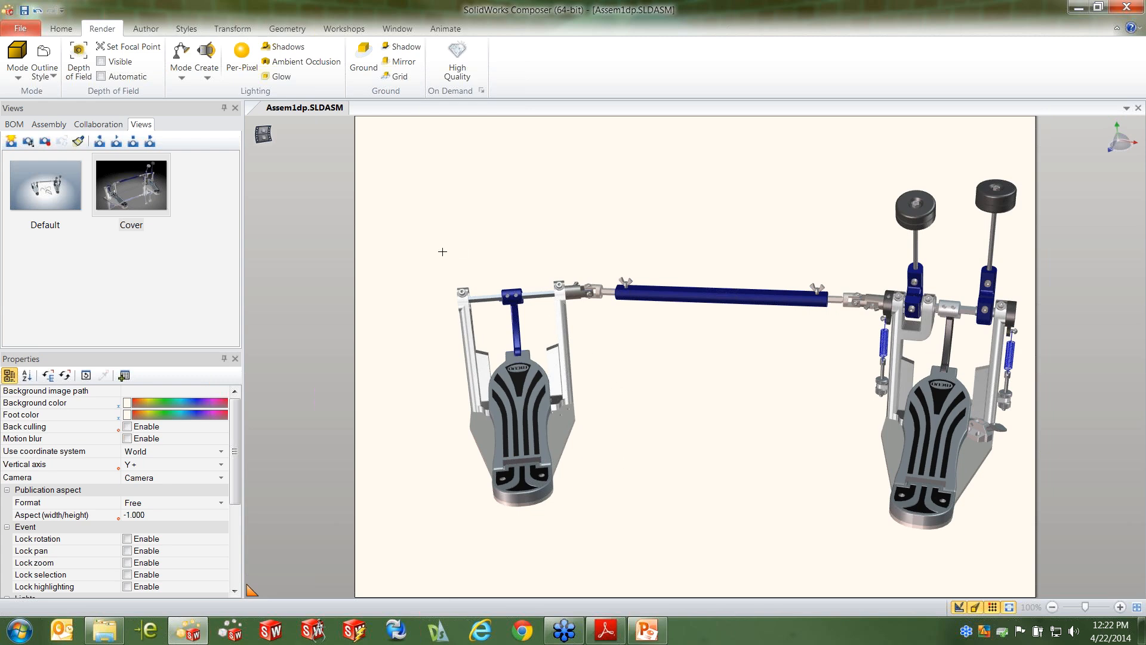
pyautogui.moveTo(435, 252); pyautogui.dragTo(586, 540)
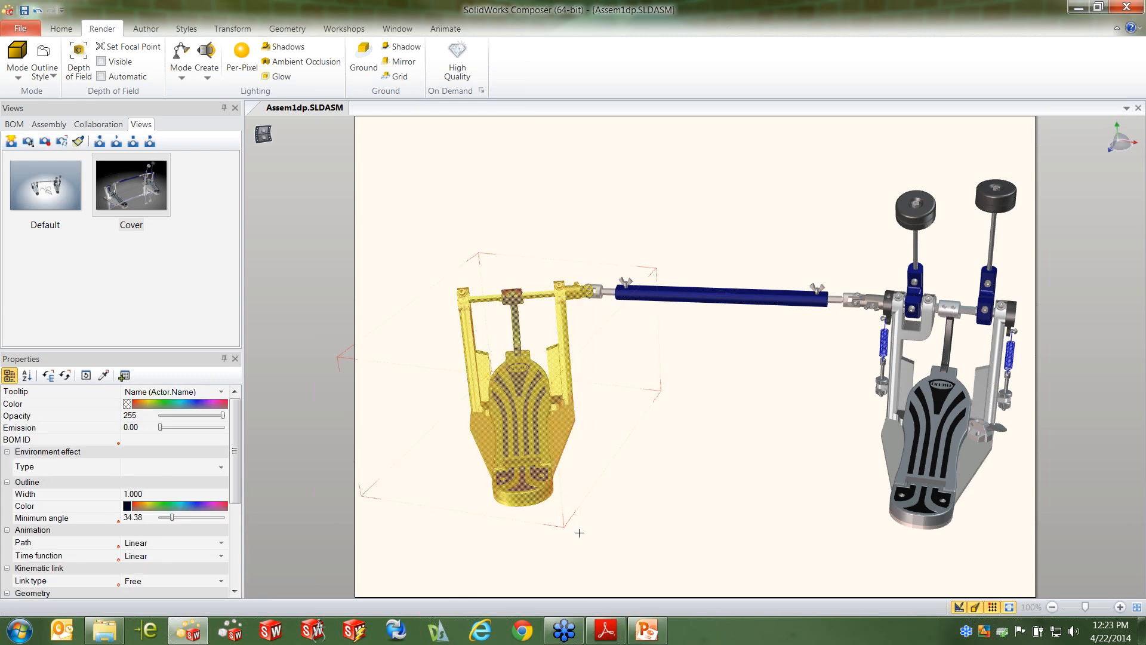
pyautogui.click(53, 124)
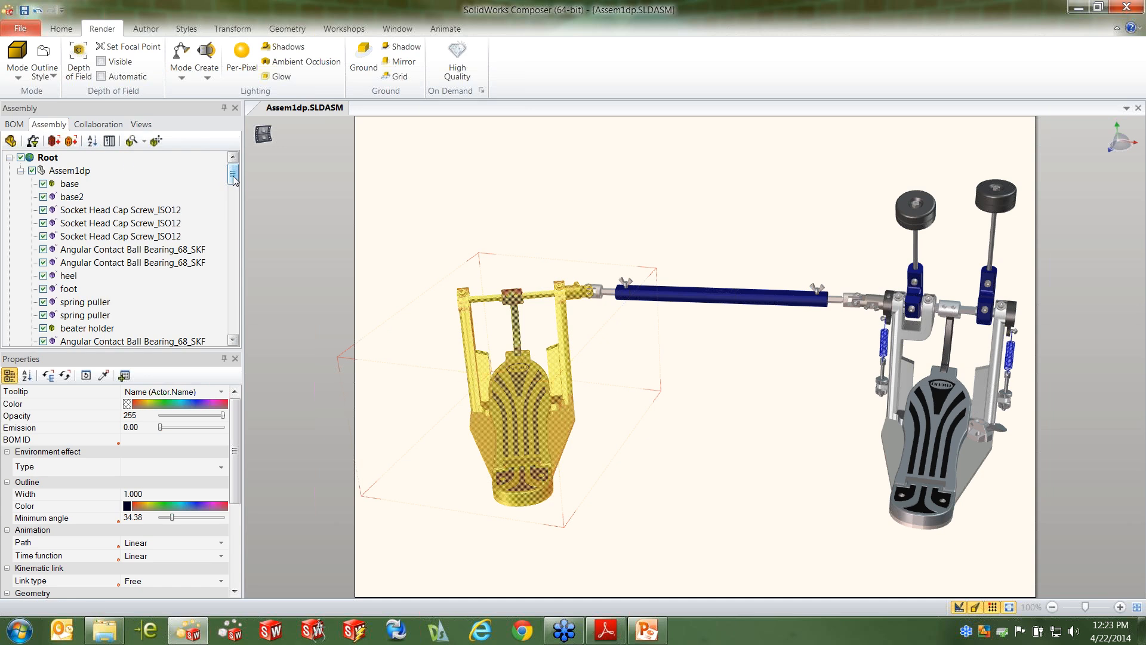
pyautogui.moveTo(233, 180)
pyautogui.mouseDown()
pyautogui.moveTo(230, 265)
pyautogui.moveTo(231, 178)
pyautogui.mouseUp()
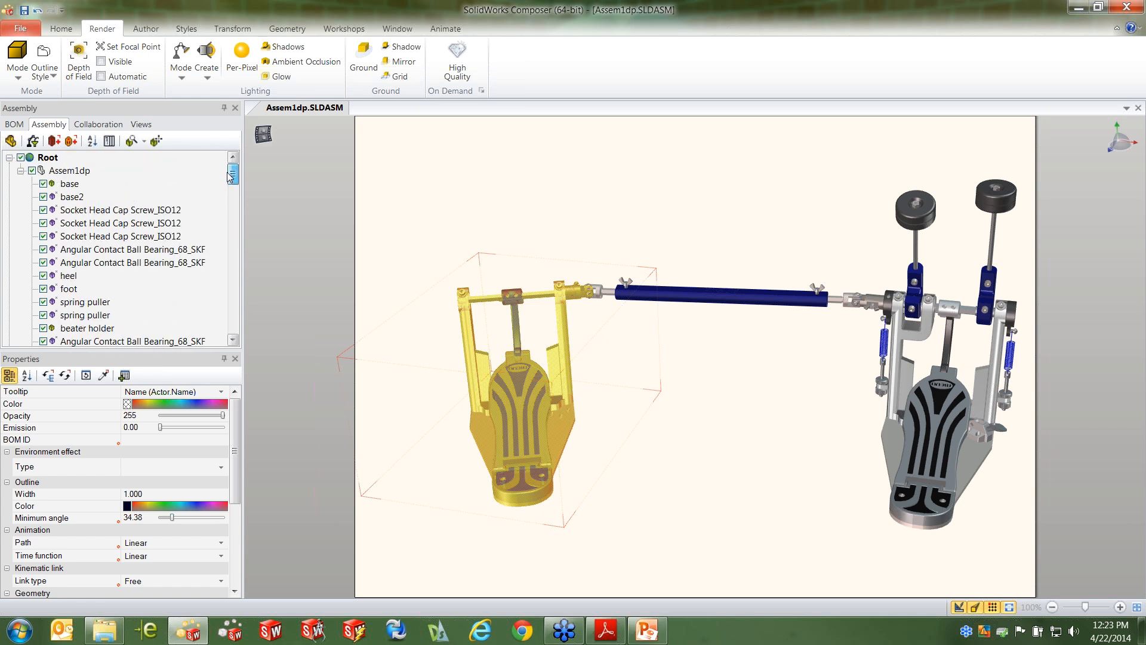
pyautogui.click(56, 141)
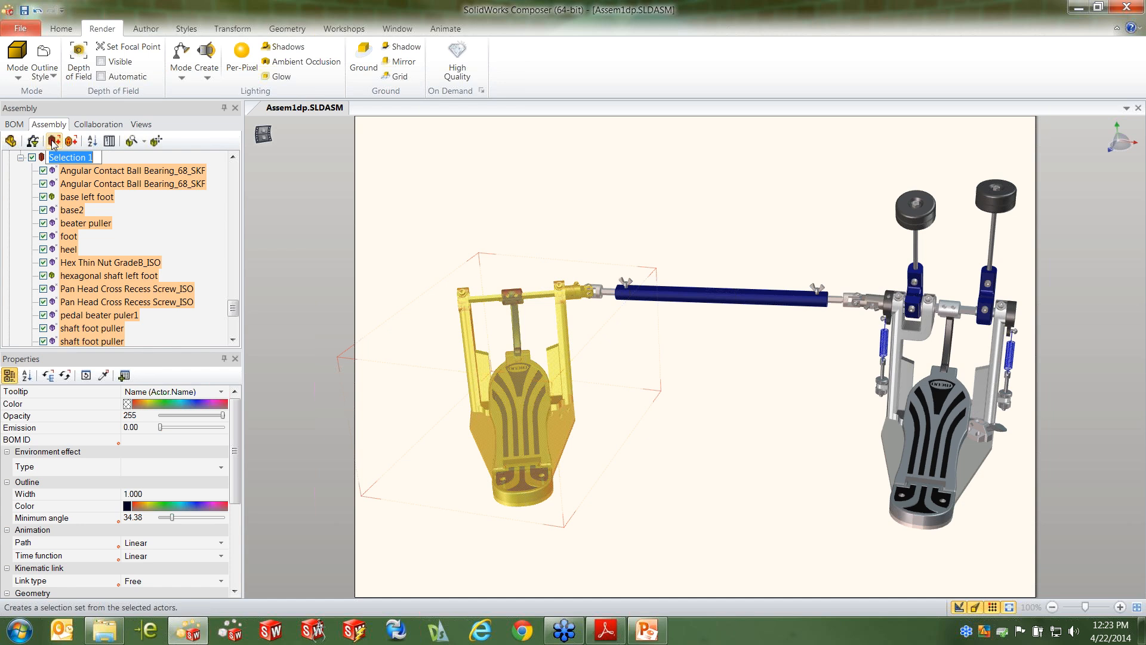
pyautogui.write('Left Pedal')
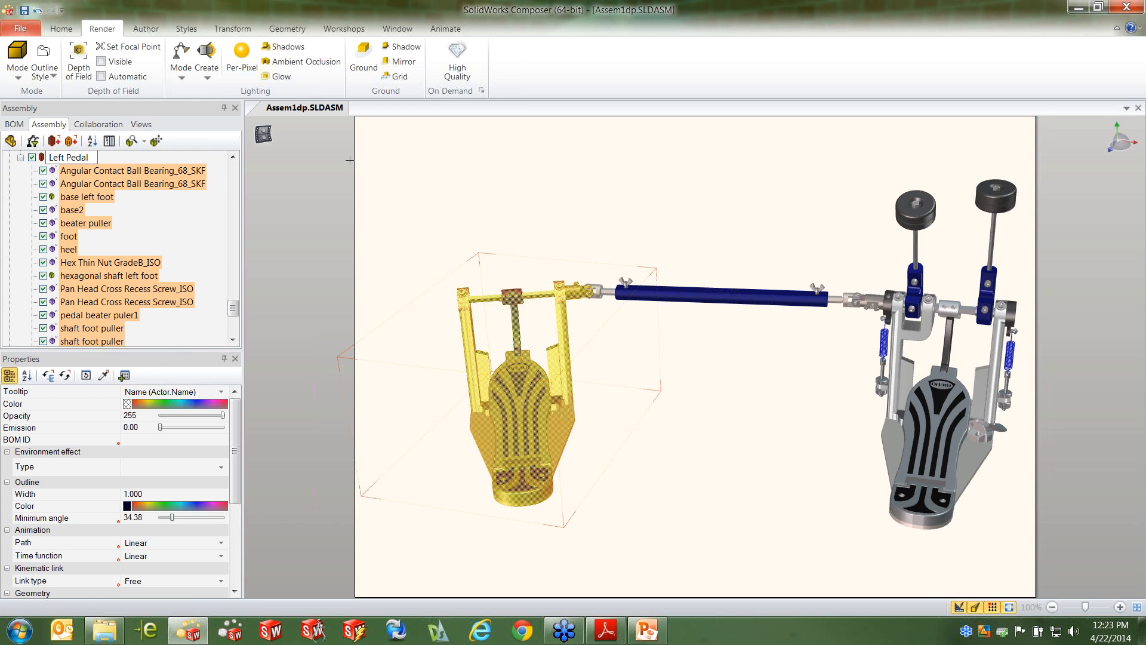
pyautogui.press('Return')
pyautogui.click(479, 185)
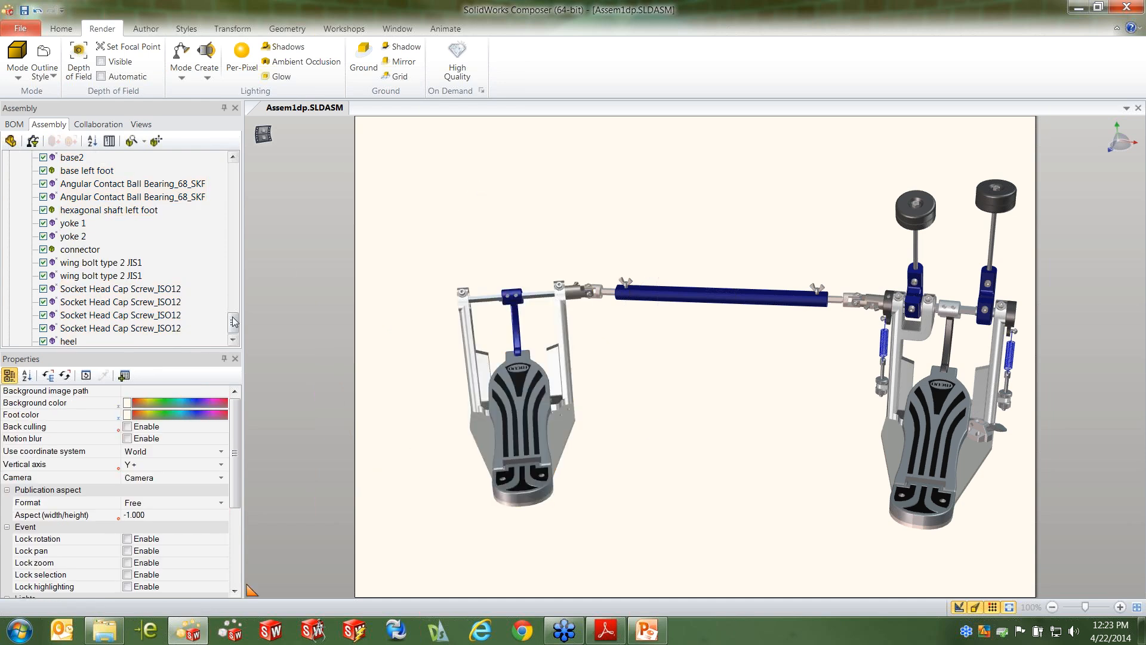
# Hide the parts of the Left Pedal selection set and show them again
pyautogui.moveTo(234, 317); pyautogui.dragTo(236, 330)
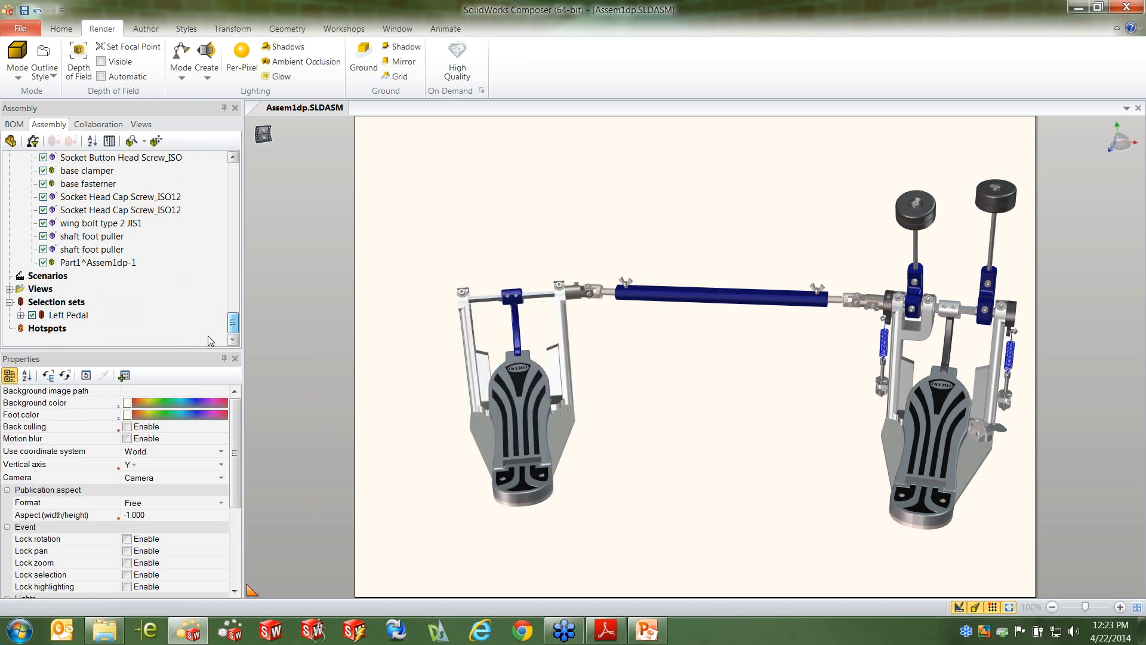
pyautogui.click(32, 315)
pyautogui.click(32, 315)
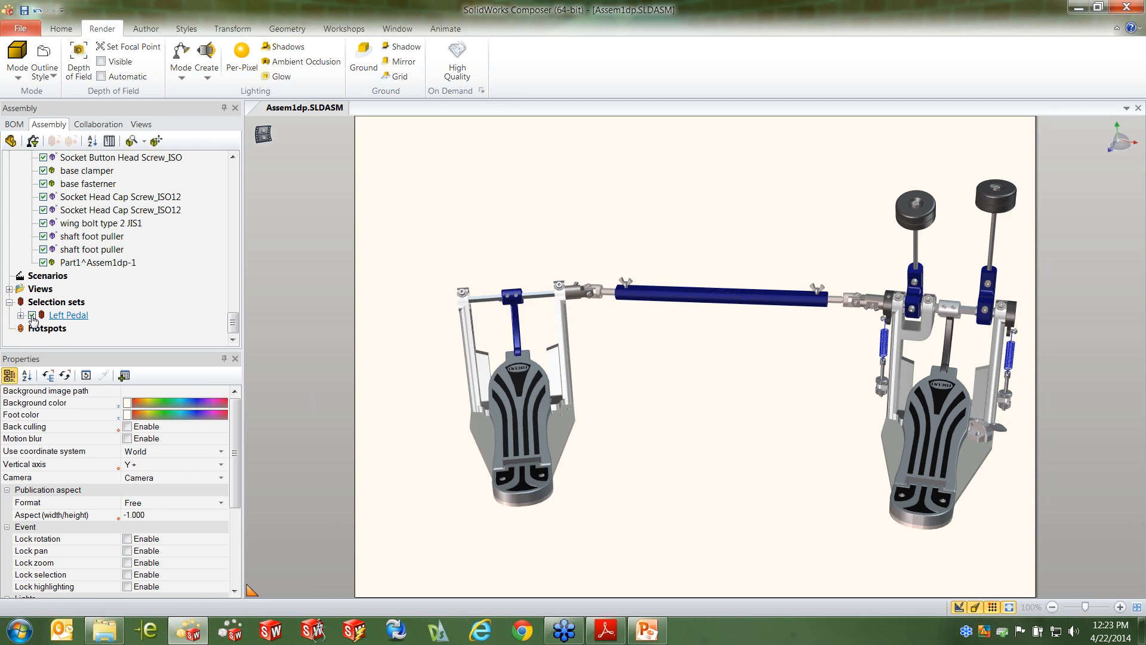
# Isolate the Left Pedal selection set in the viewport by hiding all other parts
pyautogui.click(67, 316)
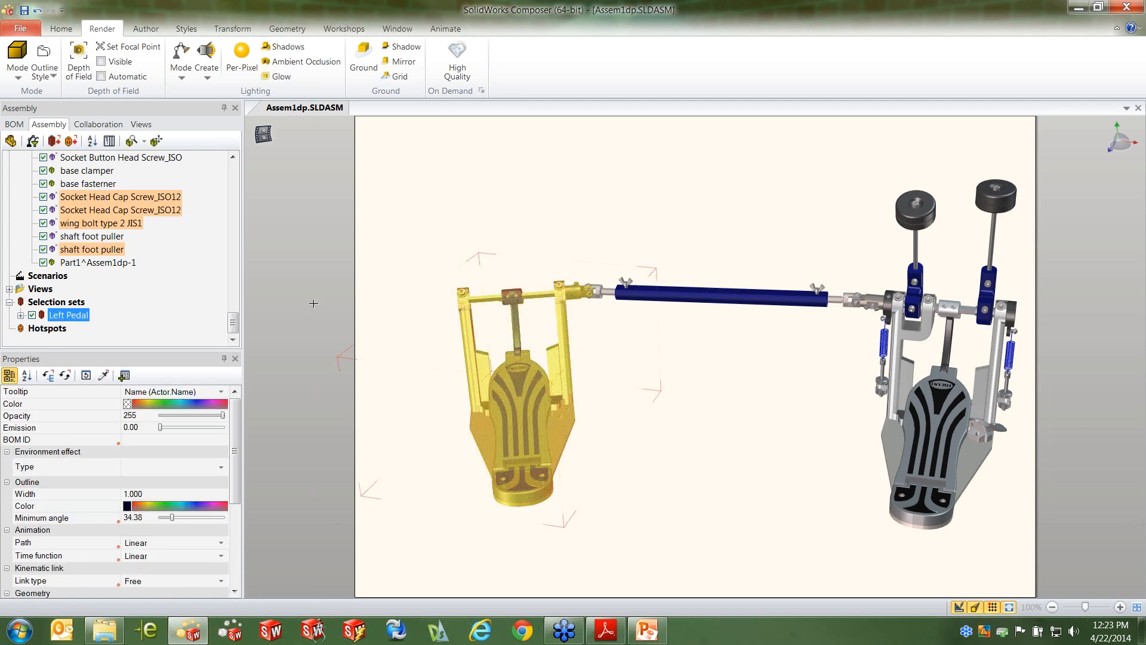
pyautogui.rightClick(538, 186)
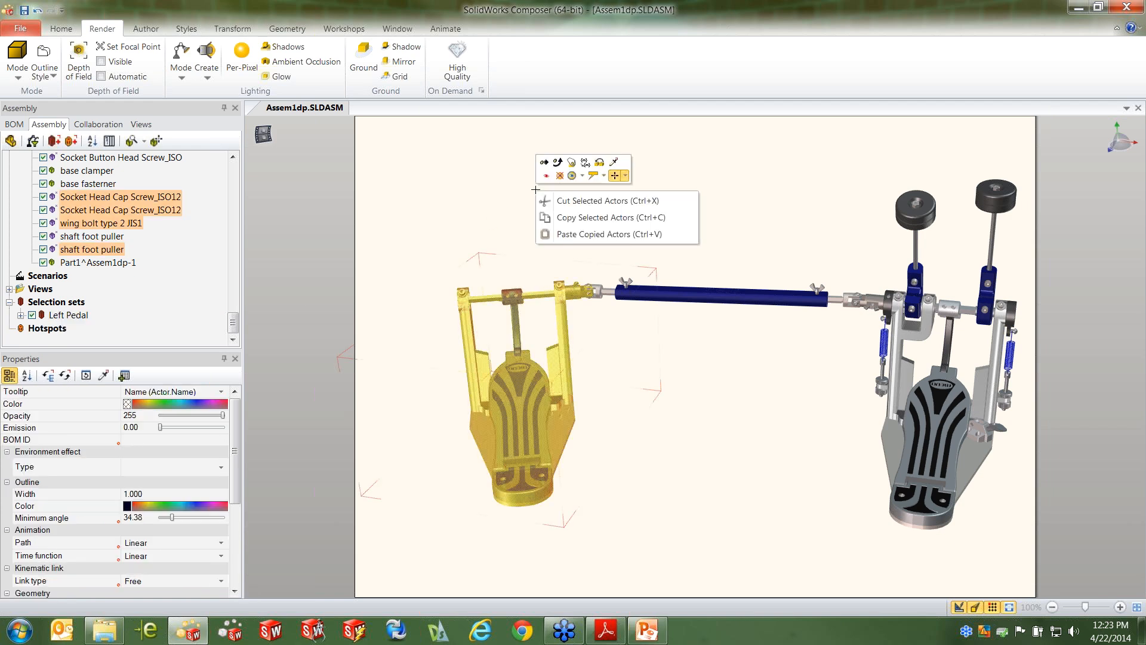
pyautogui.click(581, 176)
pyautogui.click(639, 221)
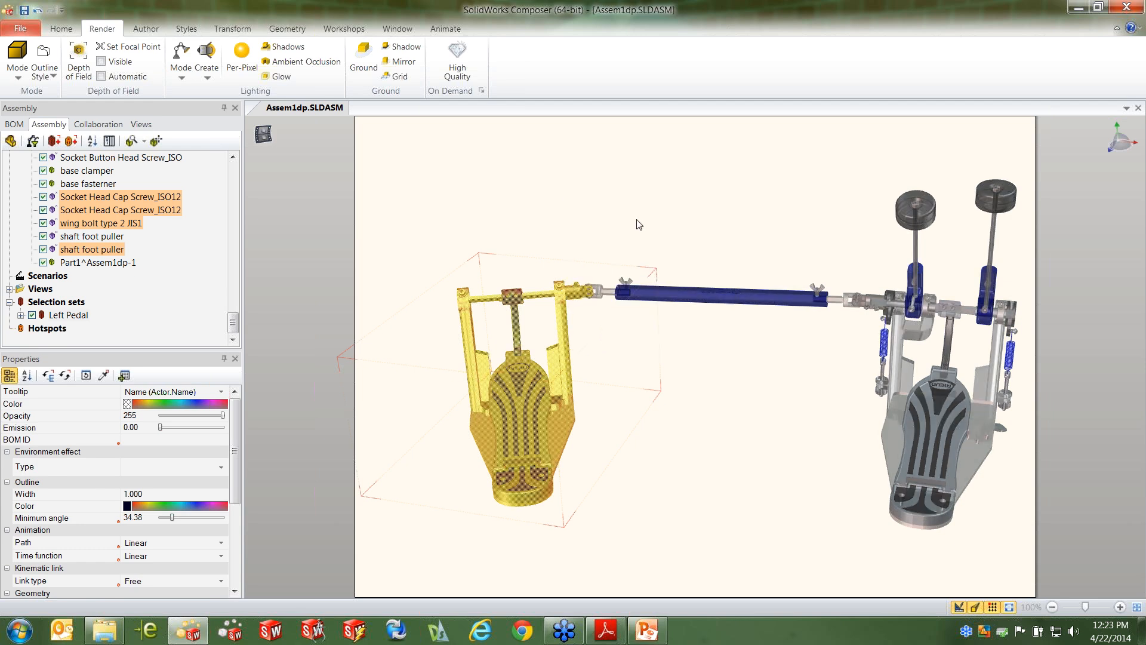
pyautogui.click(862, 401)
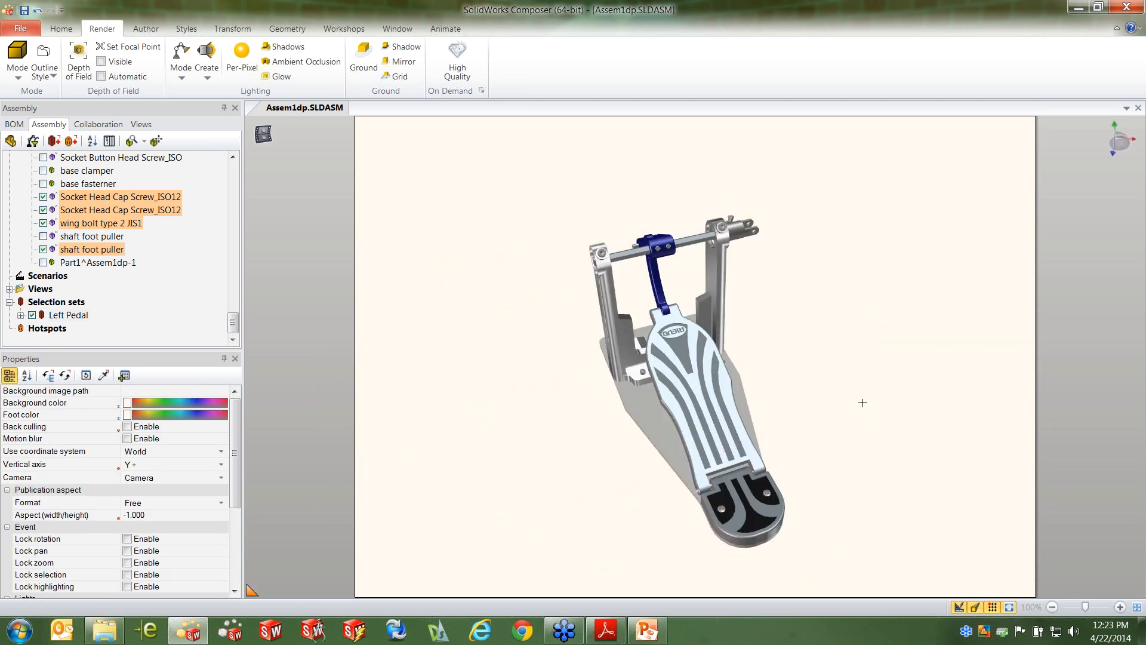
# Turn off the camera's perspective mode for the view of the isolated left pedal
pyautogui.moveTo(879, 379)
pyautogui.mouseDown()
pyautogui.moveTo(862, 356)
pyautogui.moveTo(872, 371)
pyautogui.mouseUp()
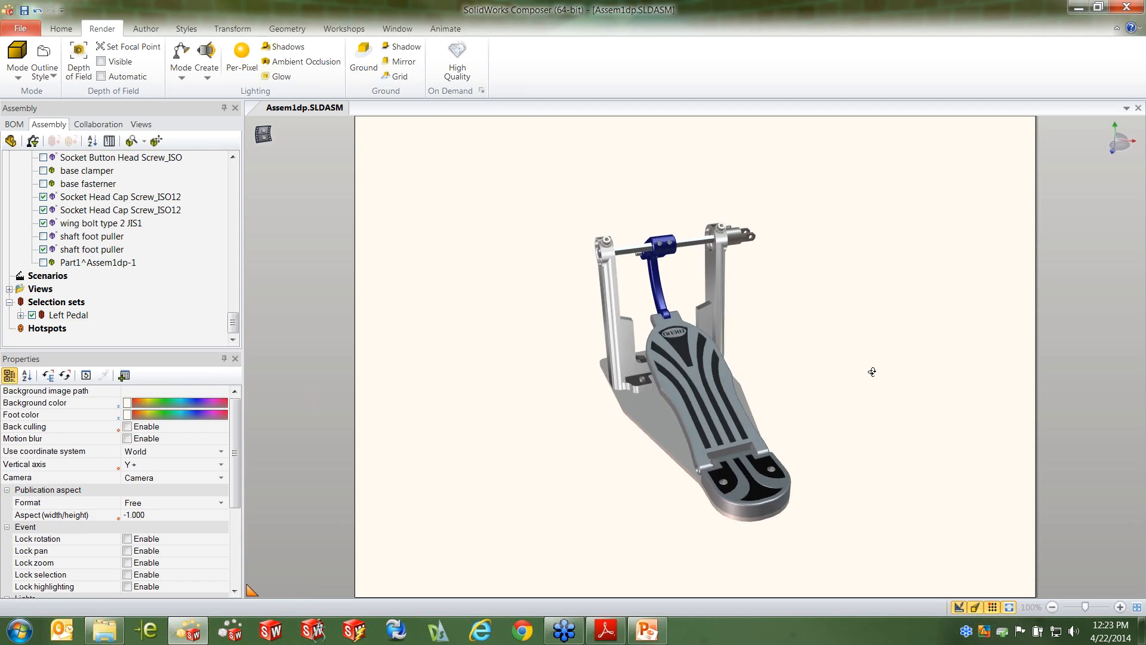
pyautogui.click(983, 610)
pyautogui.scroll(-6, 747, 452)
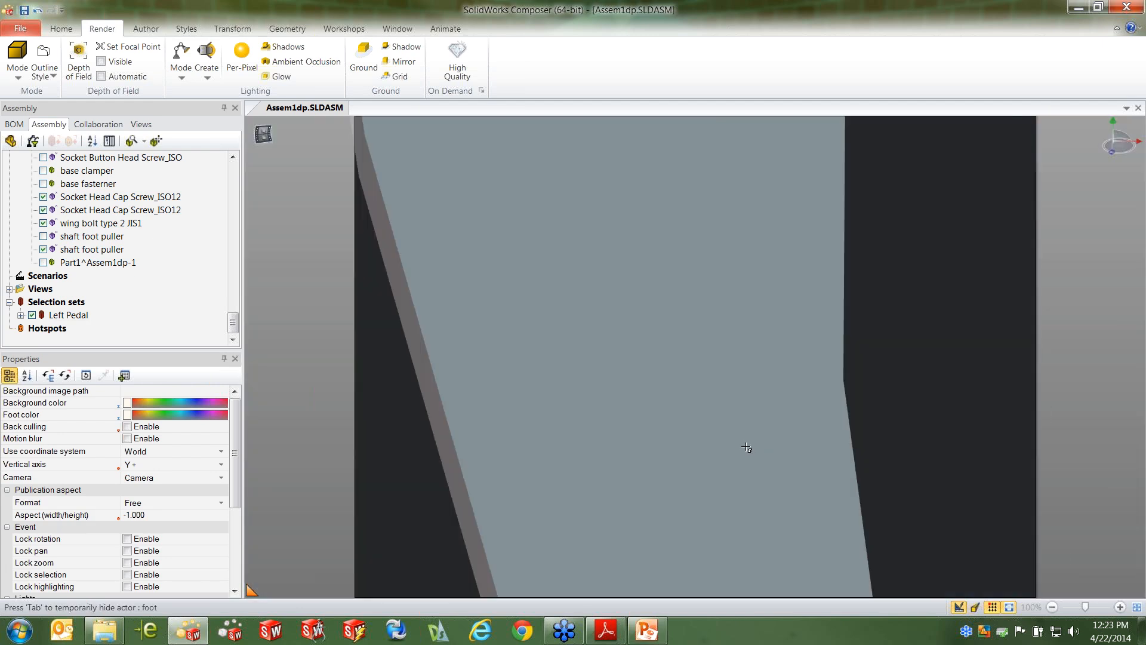
# Hide yoke 1 and the wing bolt at the end of the left pedal's shaft
pyautogui.scroll(-8, 746, 442)
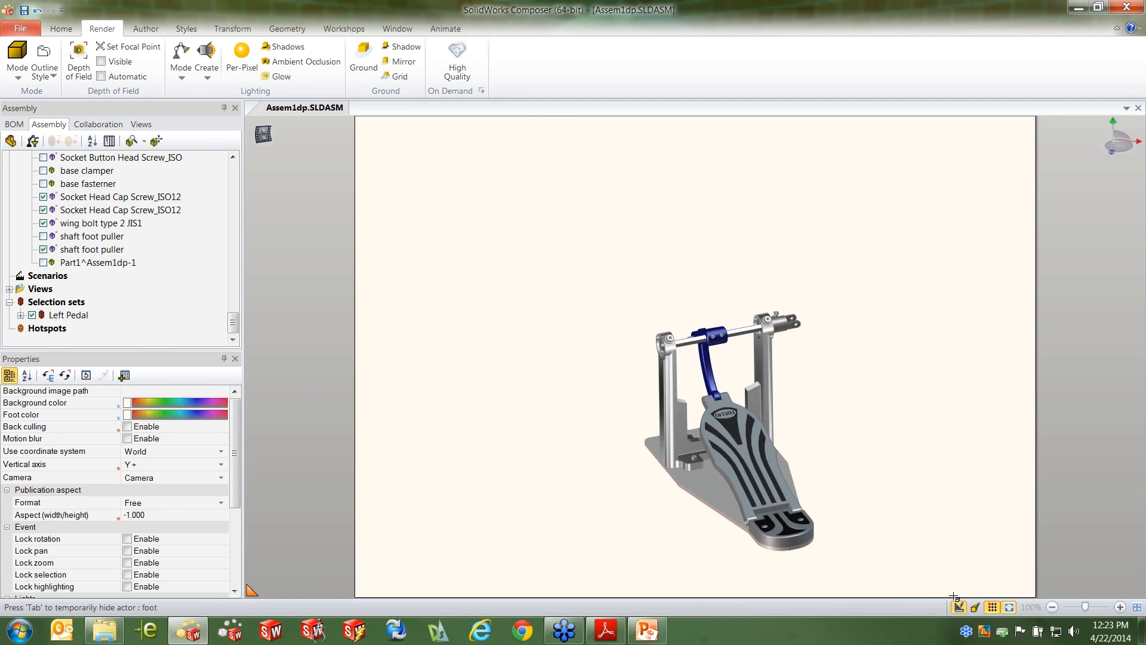
pyautogui.click(975, 608)
pyautogui.scroll(-10, 749, 443)
pyautogui.scroll(5, 749, 448)
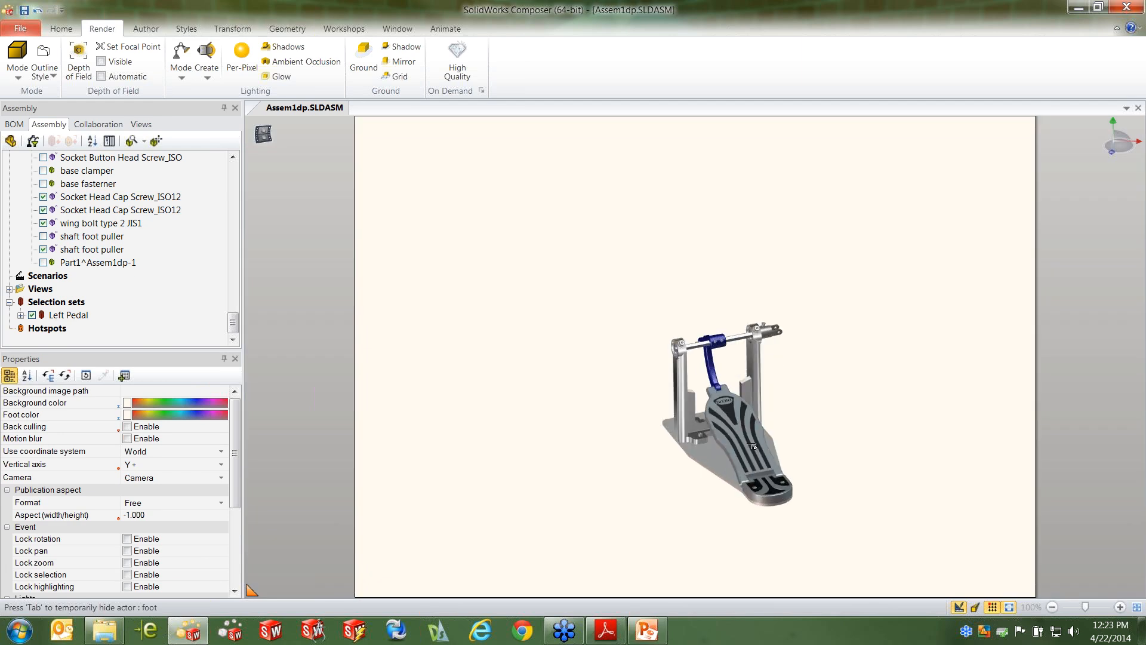
pyautogui.moveTo(750, 448); pyautogui.dragTo(717, 449)
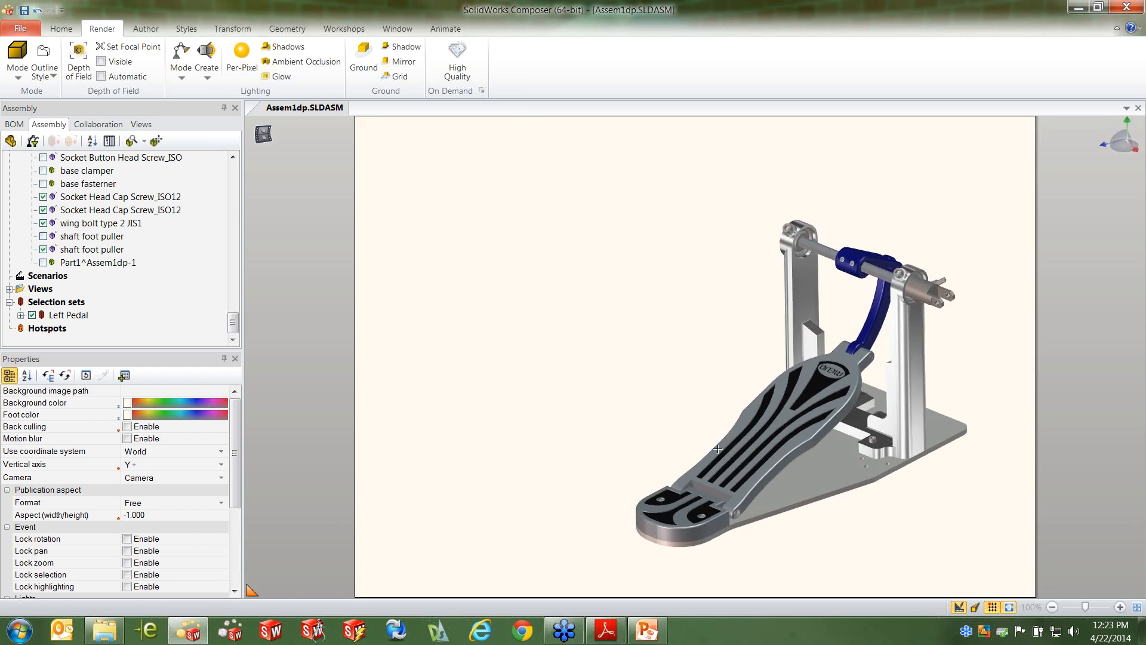
pyautogui.click(928, 296)
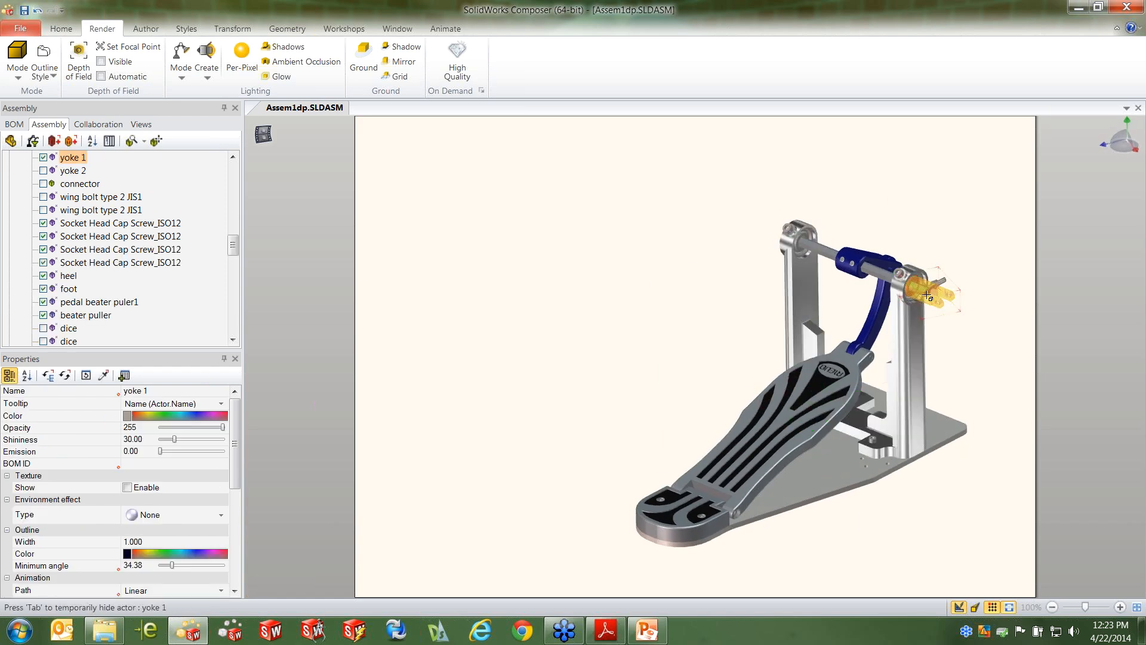
pyautogui.press('h')
pyautogui.scroll(4, 946, 300)
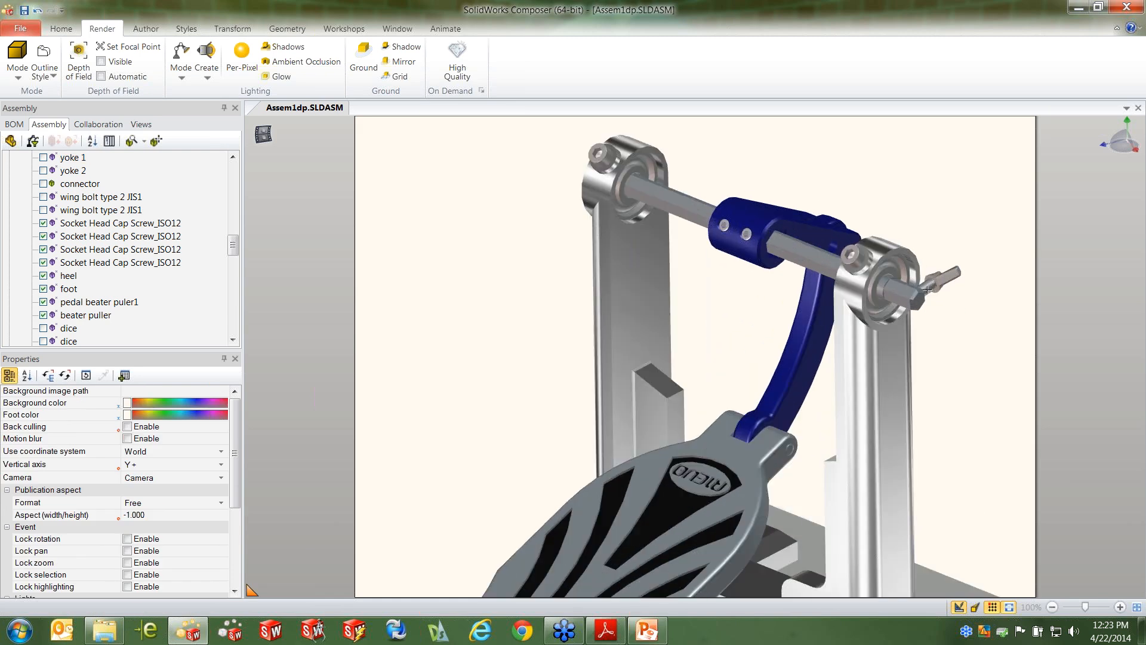
pyautogui.click(952, 278)
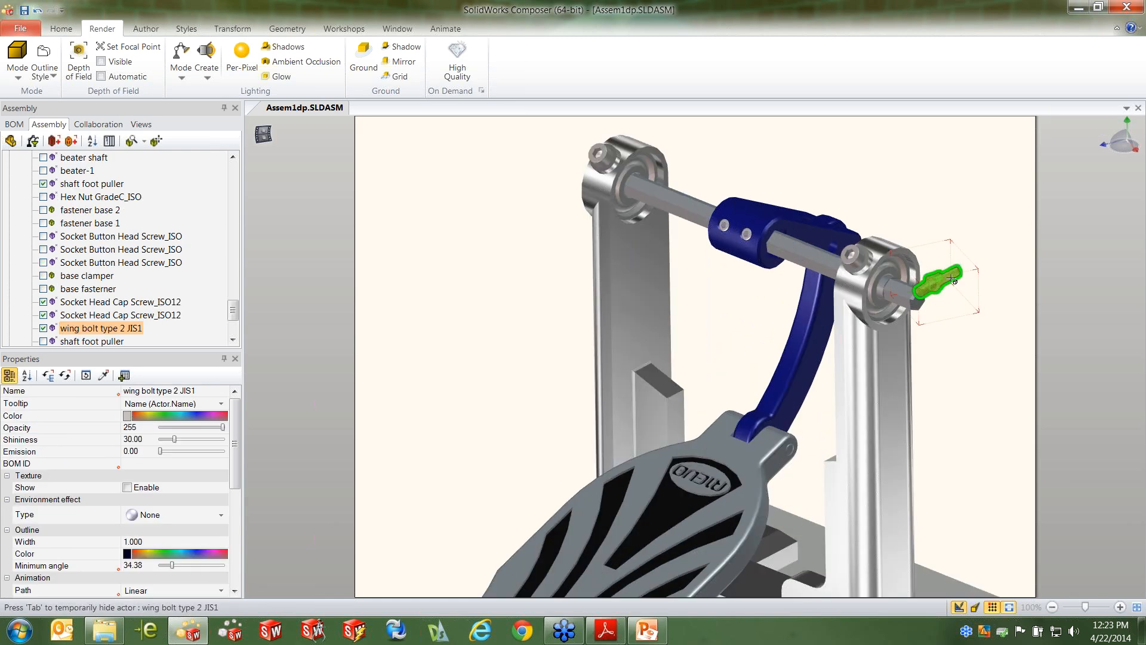
pyautogui.click(960, 386)
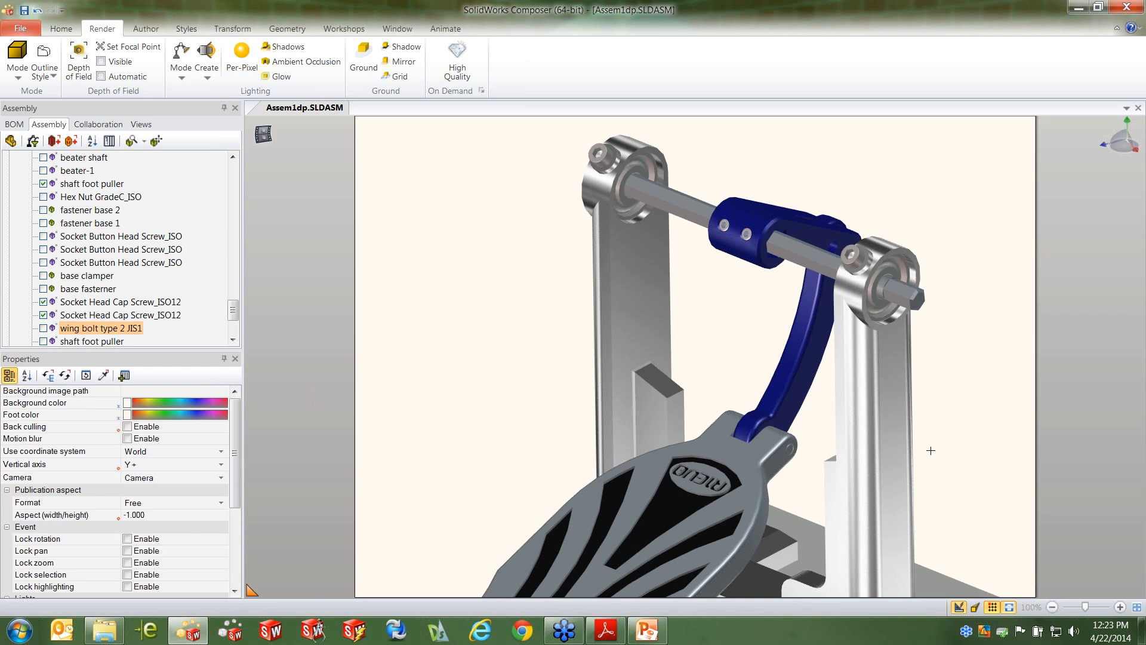
# Capture the full left pedal at an angle as a new view
pyautogui.scroll(-4, 935, 481)
pyautogui.moveTo(932, 481); pyautogui.dragTo(824, 350, button='right')
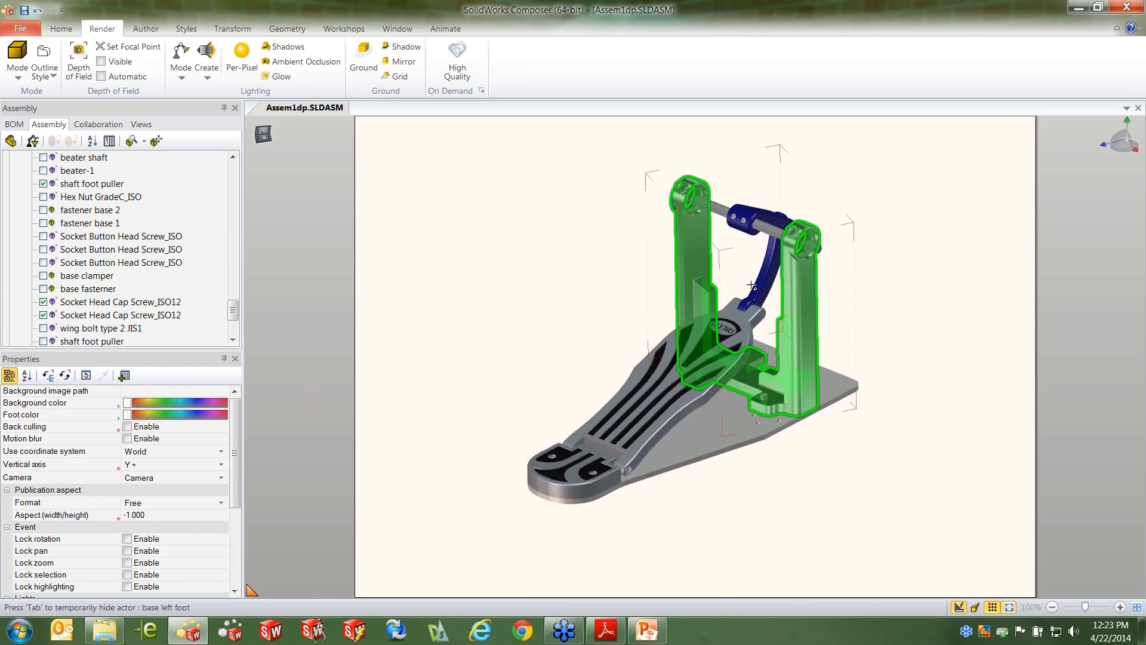
pyautogui.click(148, 125)
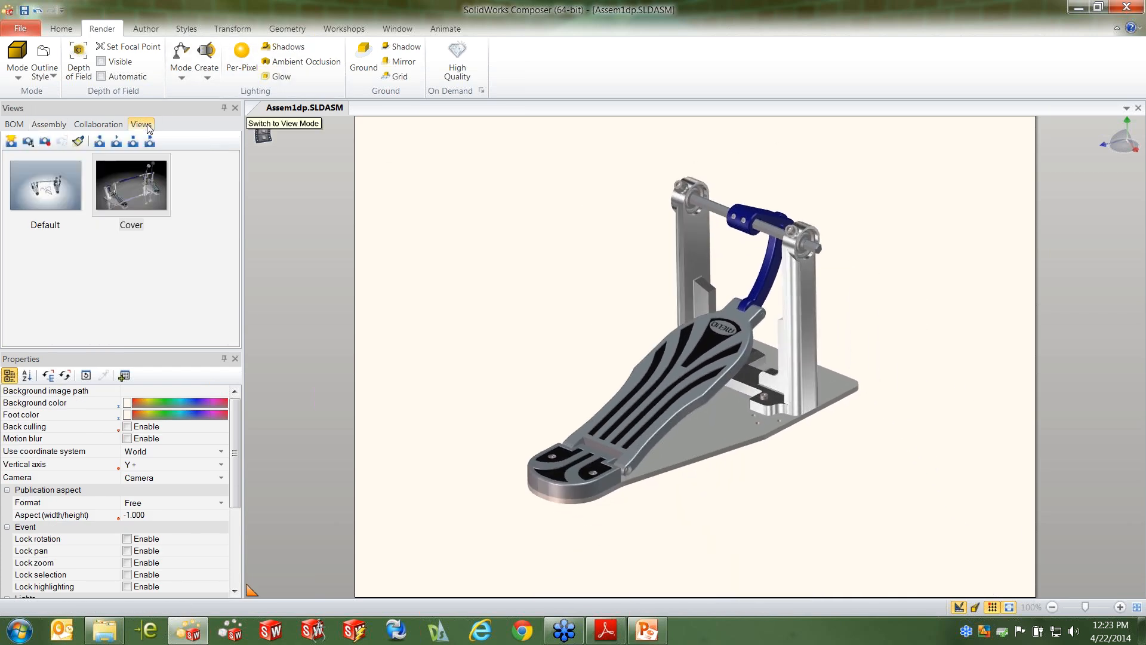
pyautogui.click(11, 141)
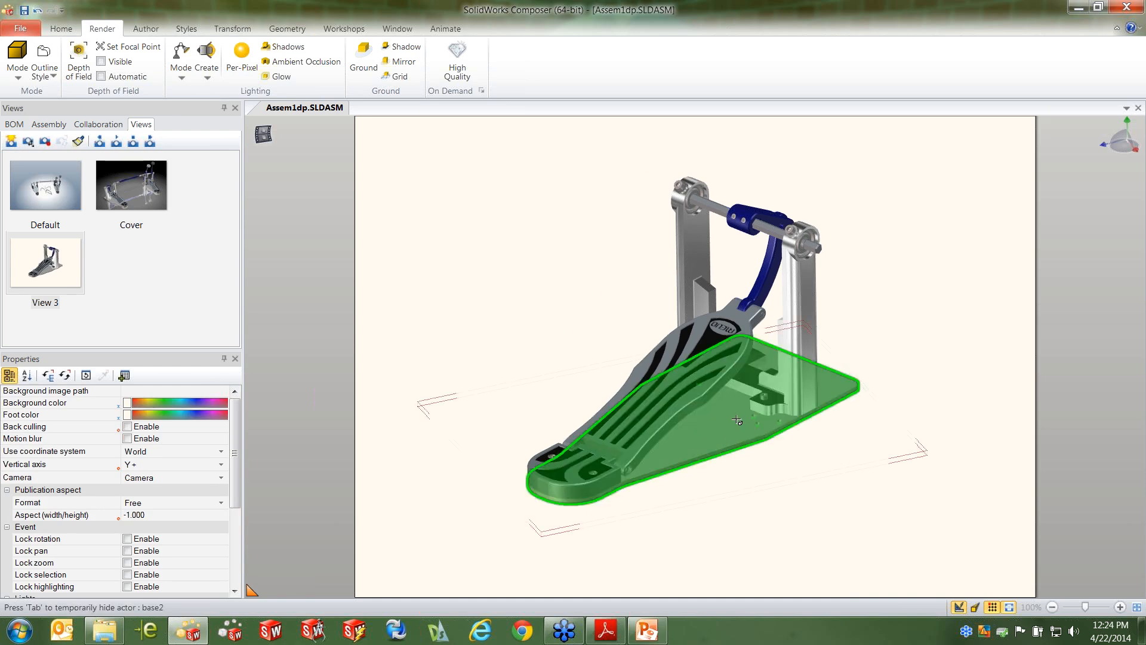
# Tilt the camera to a higher angle on the pedal and set the render mode to Smooth with Outline
pyautogui.moveTo(733, 418); pyautogui.dragTo(730, 428, button='middle')
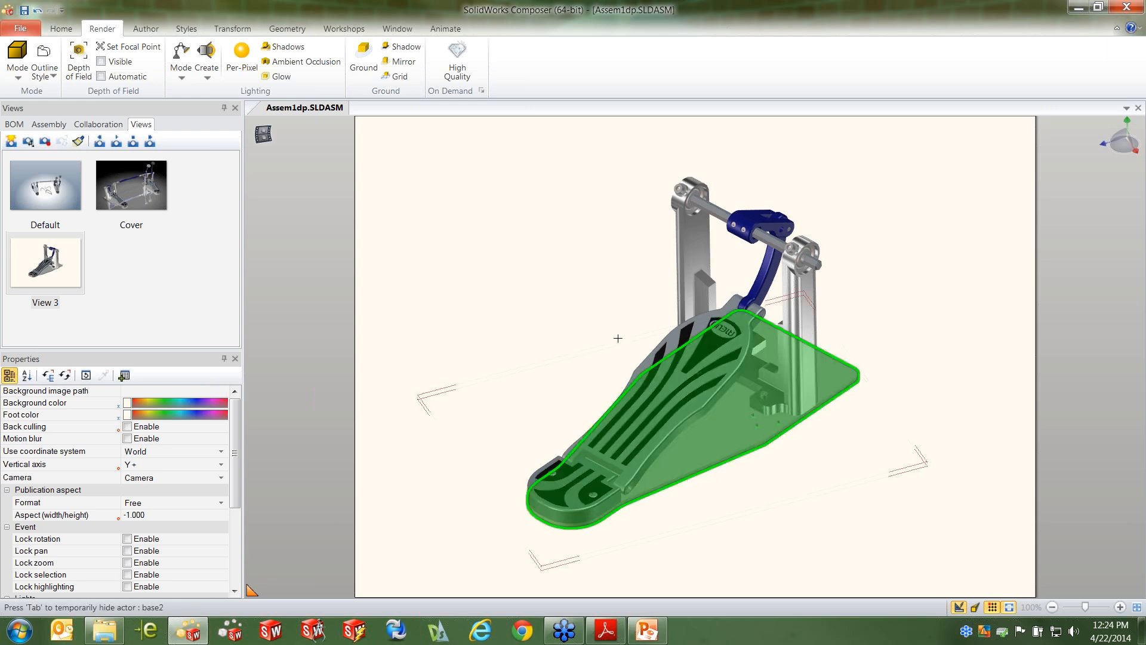
pyautogui.click(18, 76)
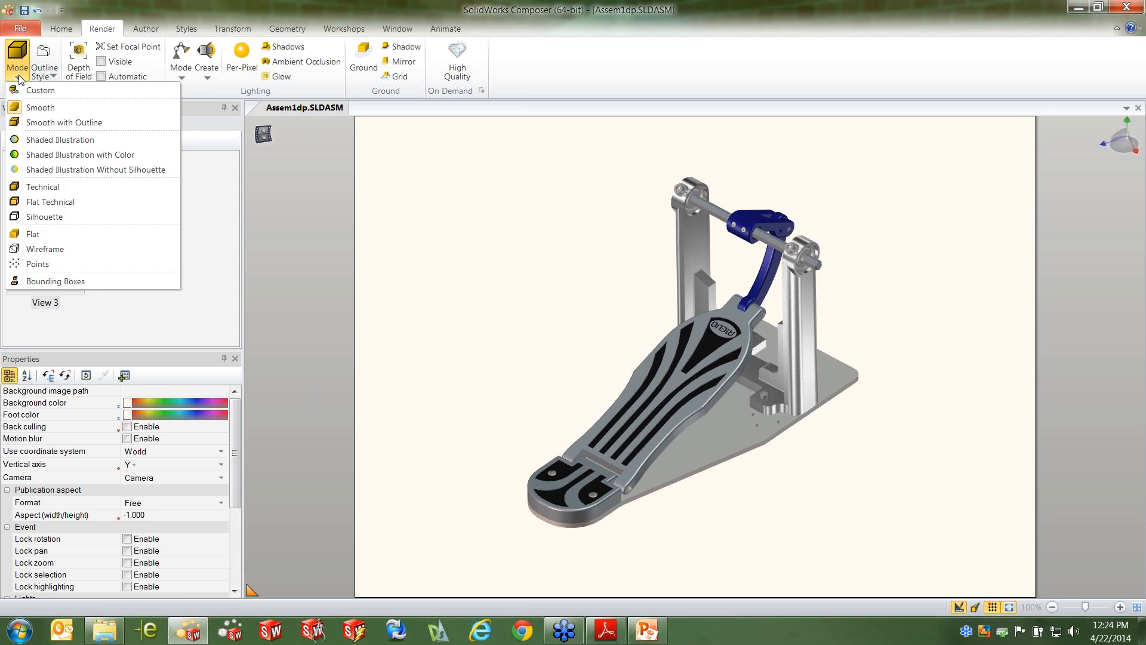
pyautogui.click(62, 123)
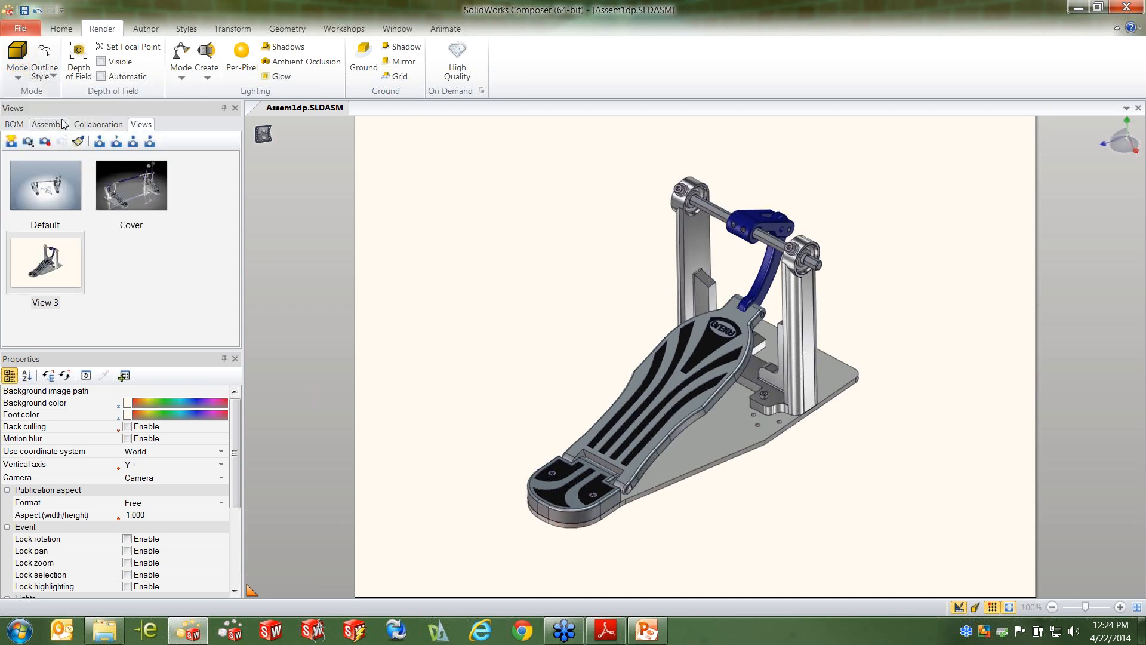
# Try the Shaded Illustration with Color and Silhouette render modes on the pedal and return to Smooth with Outline
pyautogui.click(18, 69)
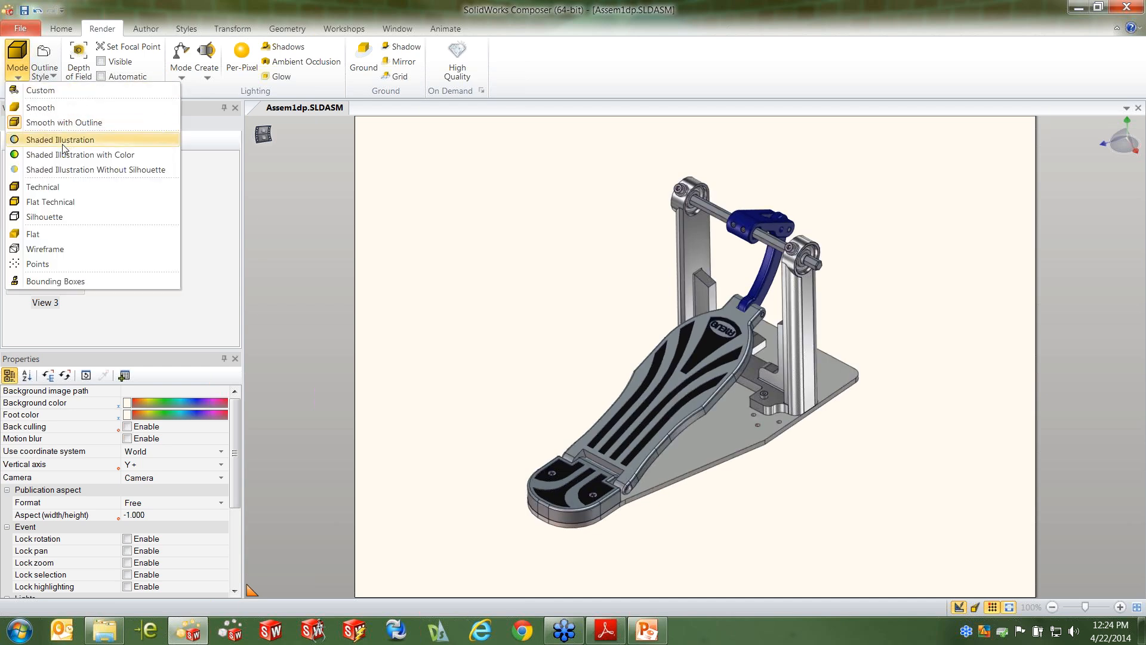
pyautogui.click(64, 155)
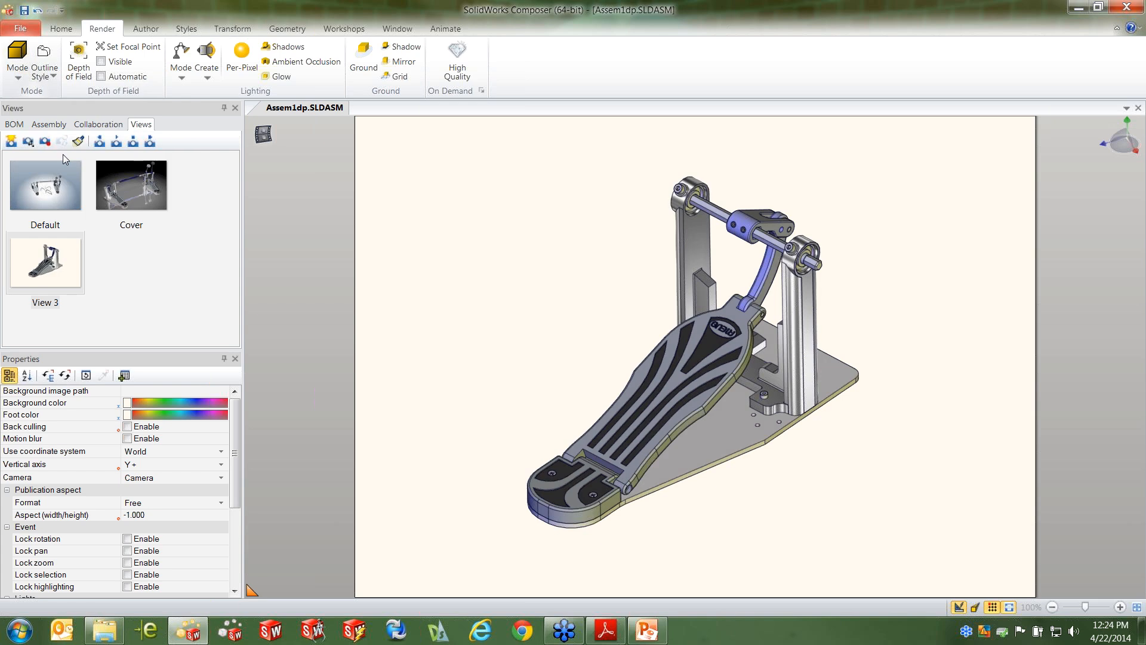
pyautogui.click(16, 72)
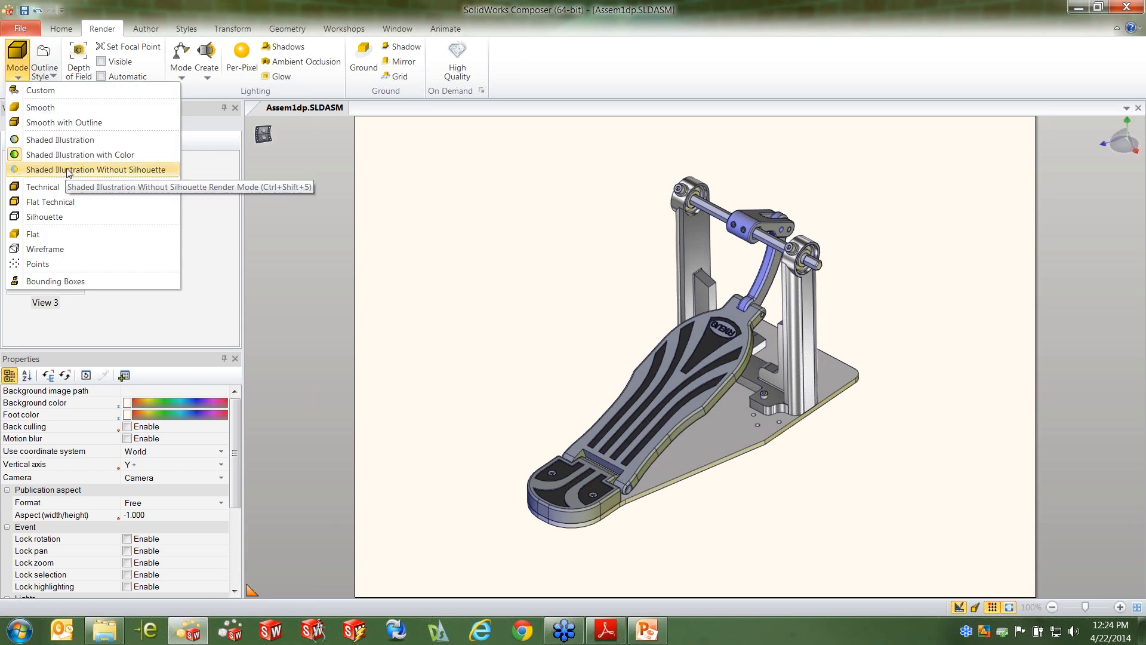
pyautogui.click(47, 216)
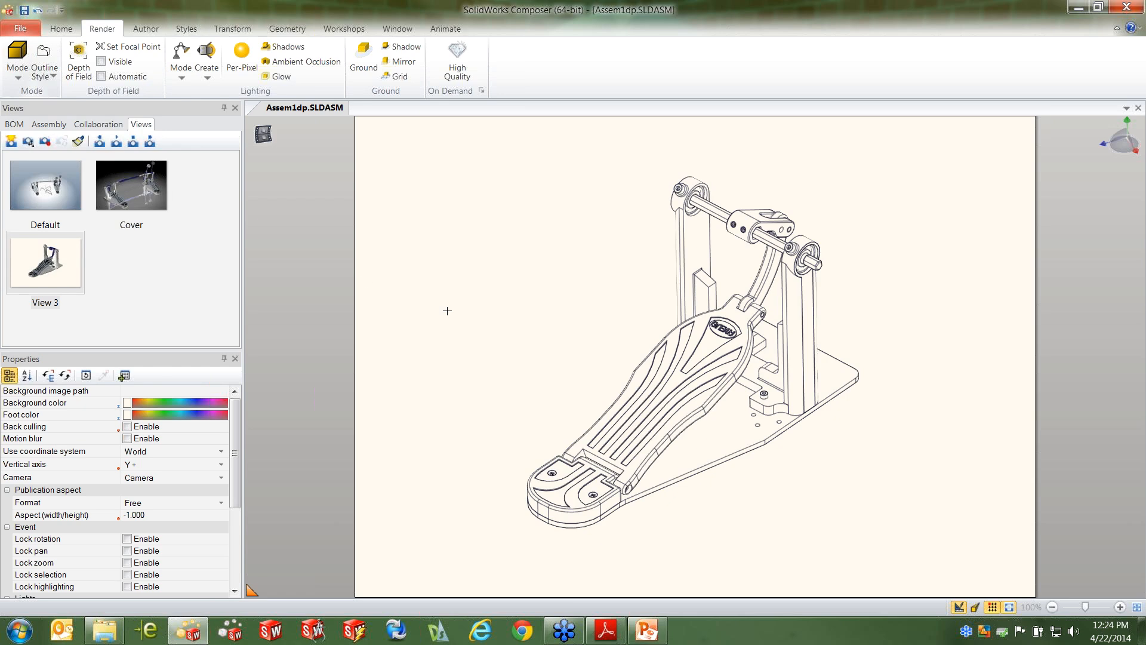
pyautogui.click(17, 70)
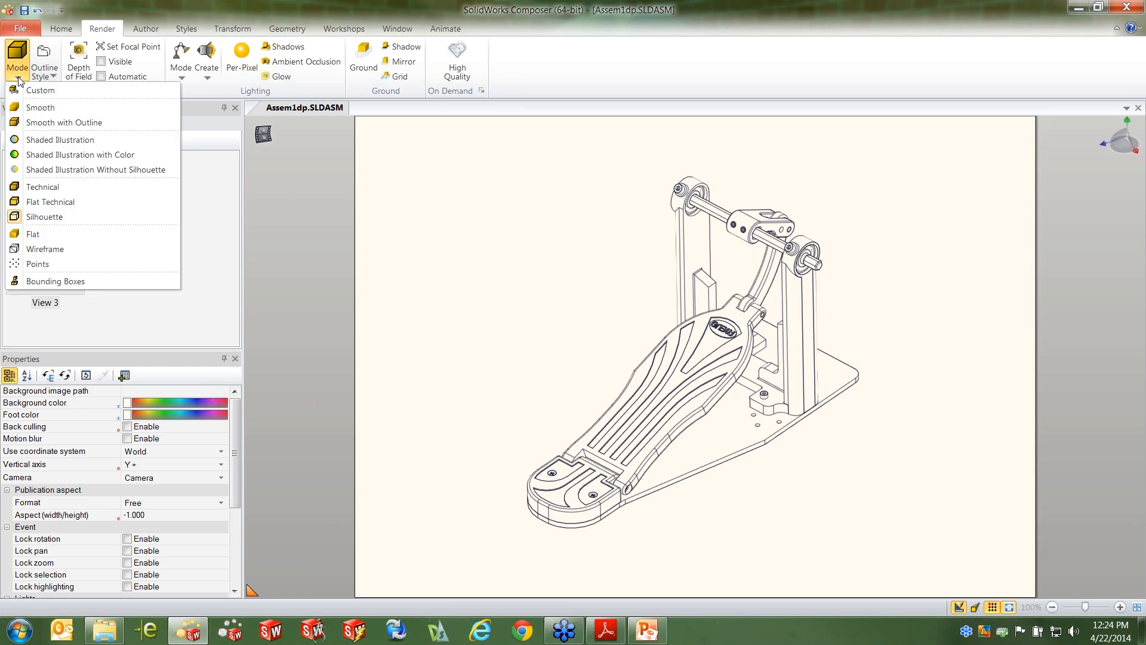
pyautogui.click(50, 123)
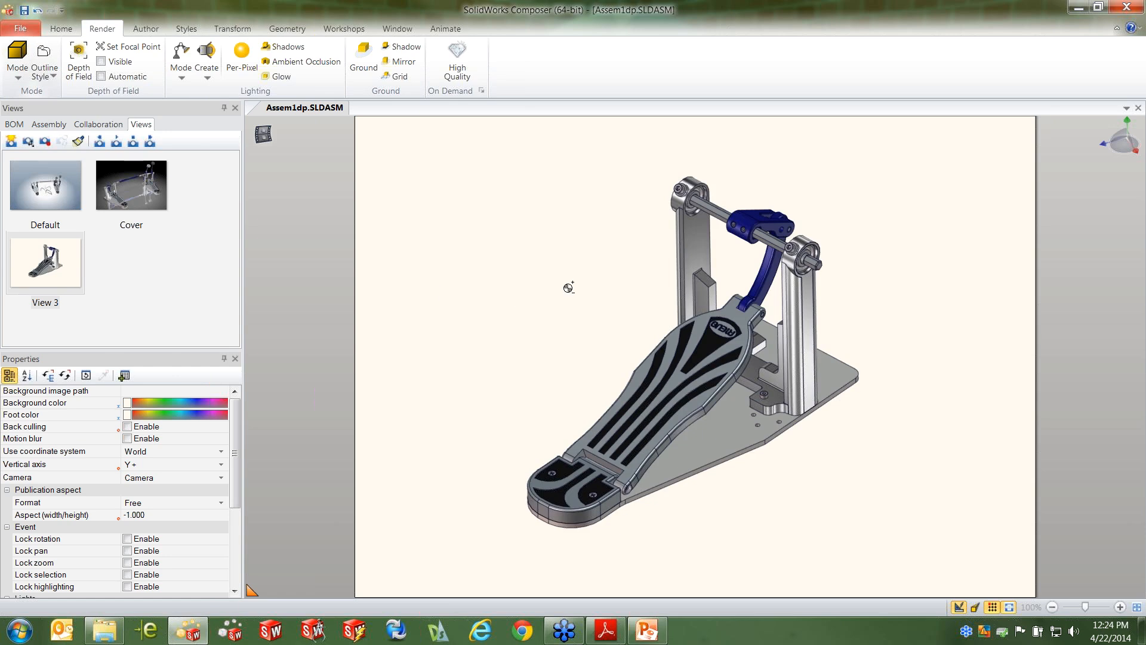
# Enlarge the pedal within the paper area and update View 3 with the current viewport
pyautogui.scroll(2, 569, 288)
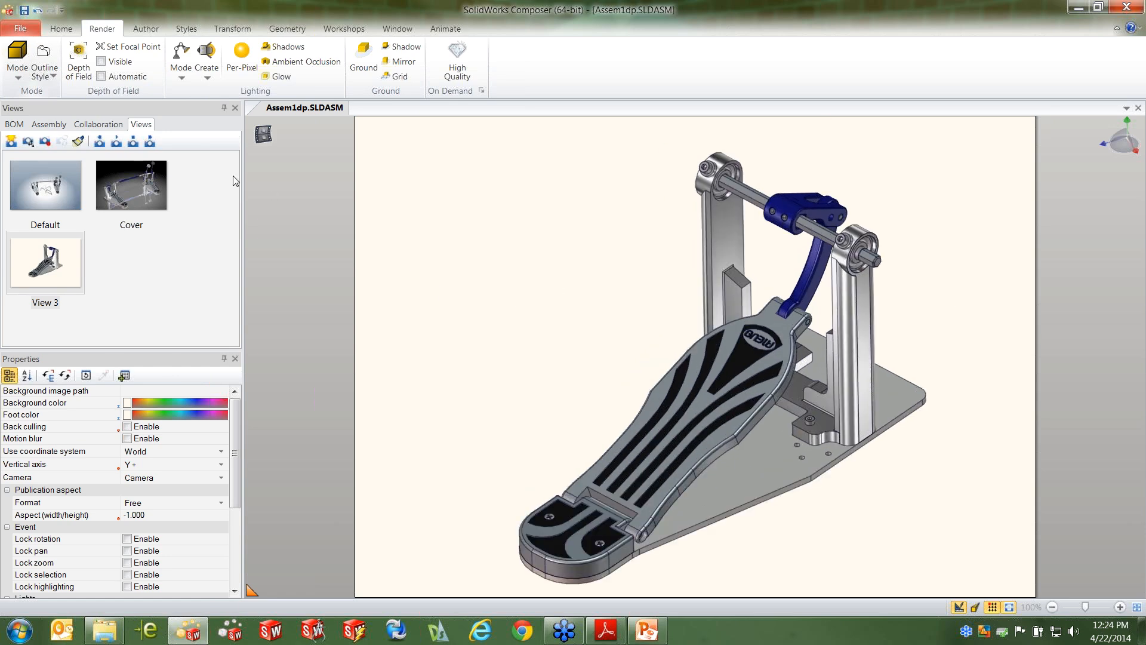
pyautogui.rightClick(72, 267)
pyautogui.click(114, 275)
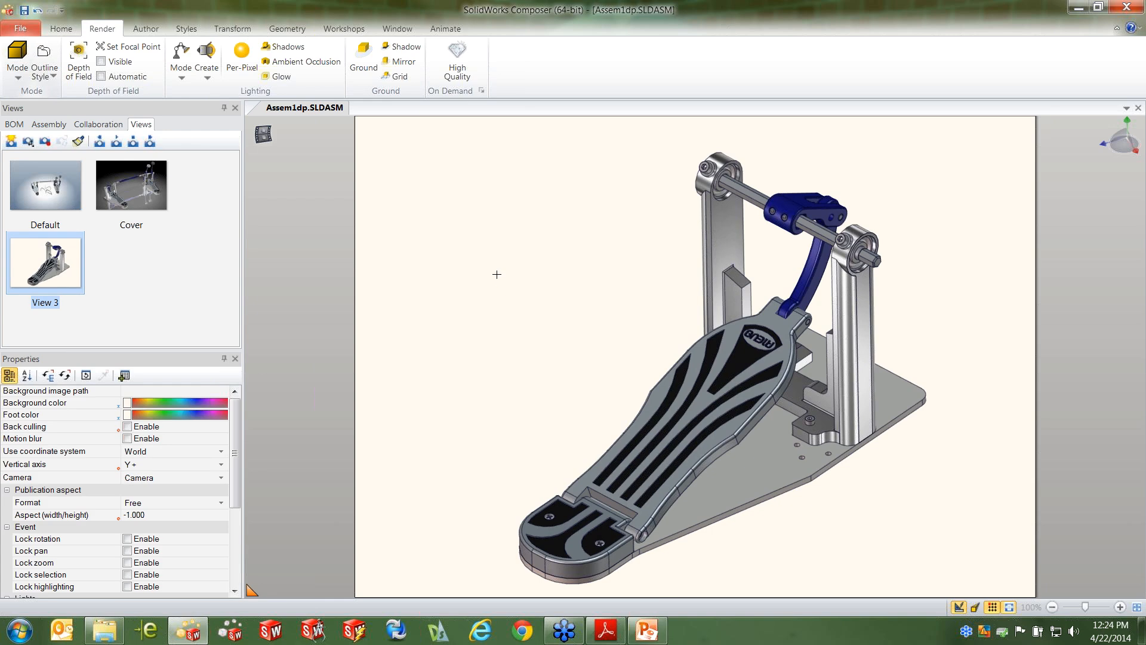
pyautogui.click(588, 261)
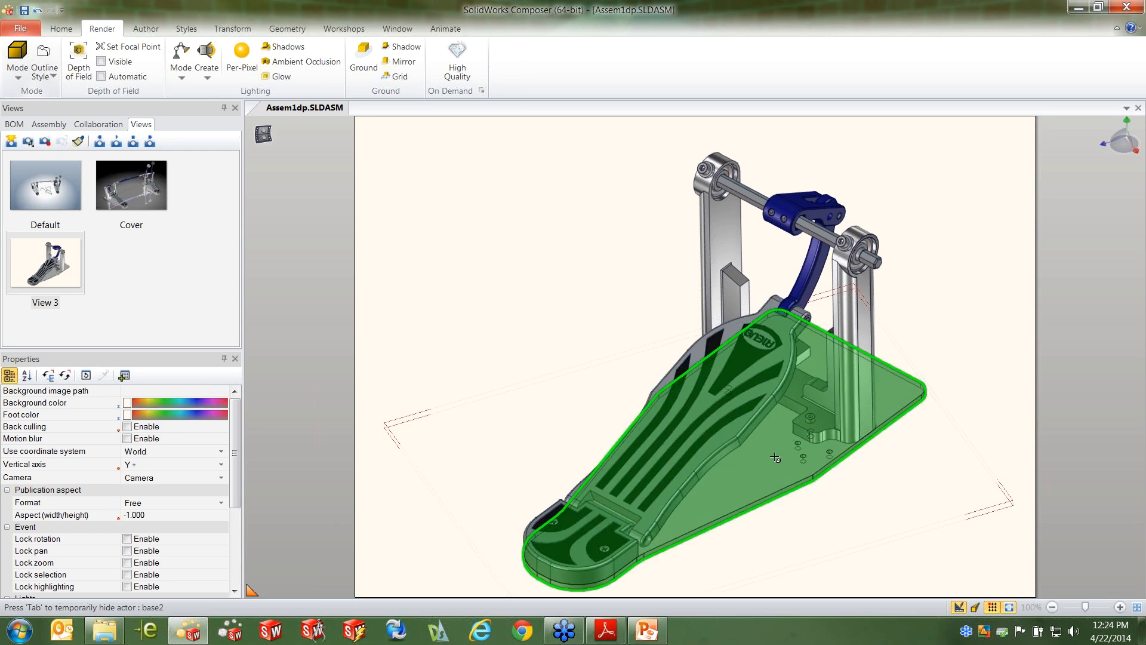
# Isolate base2, base left foot and the socket head cap screws fastening them by hiding all other parts
pyautogui.click(798, 425)
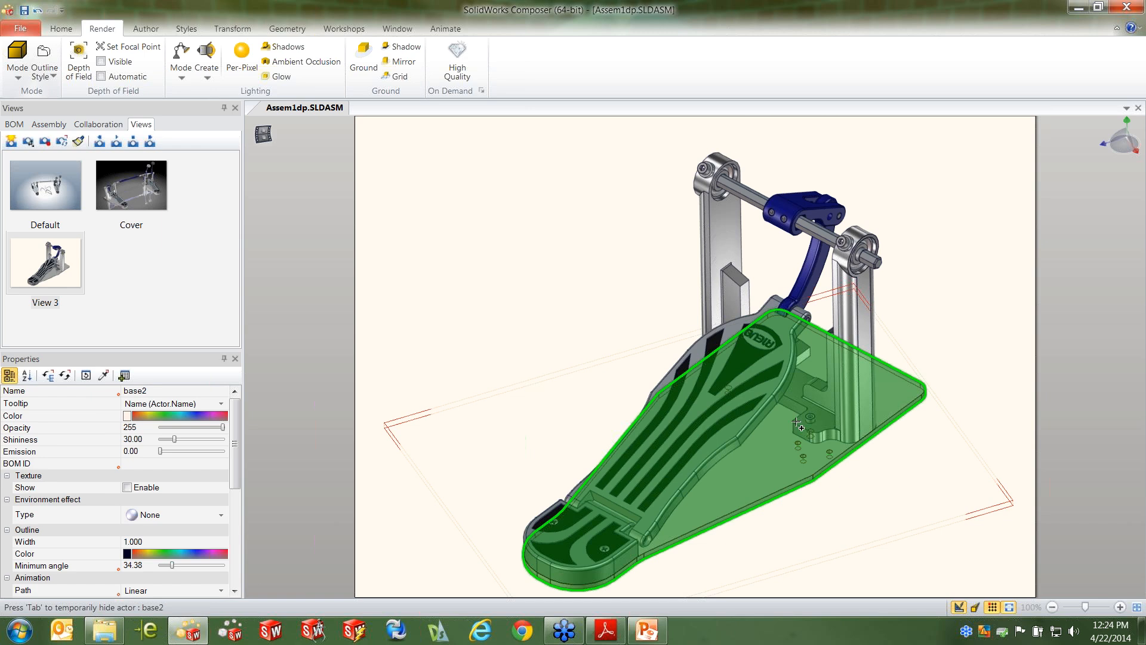
pyautogui.scroll(5, 813, 429)
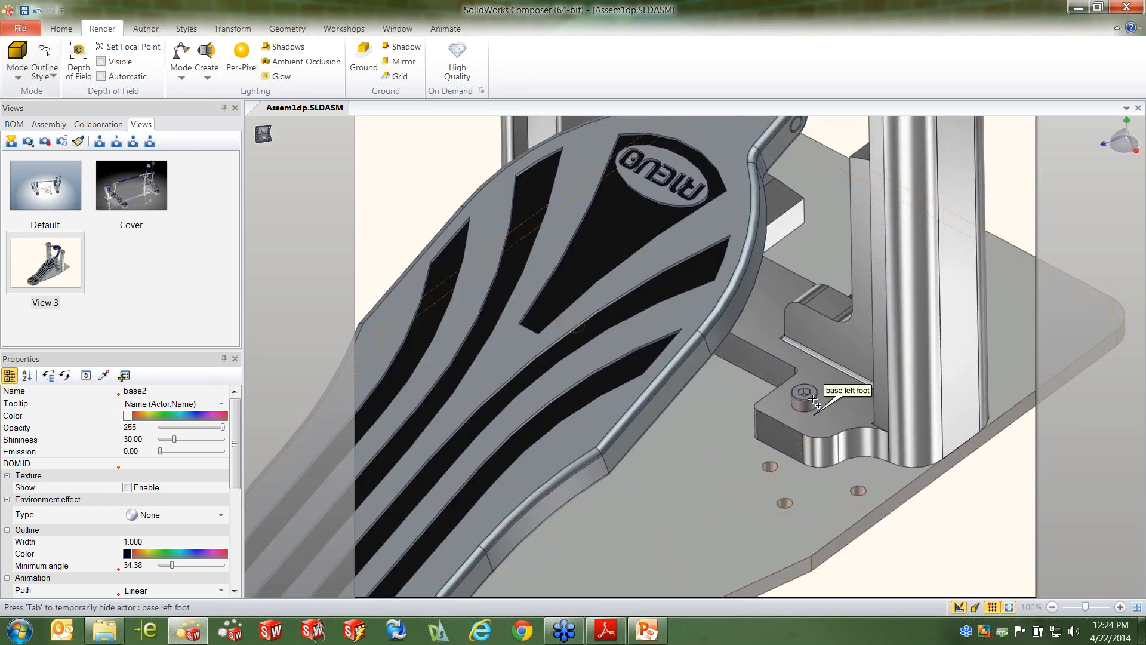
pyautogui.keyDown('ctrl'); pyautogui.click(807, 367); pyautogui.keyUp('ctrl')
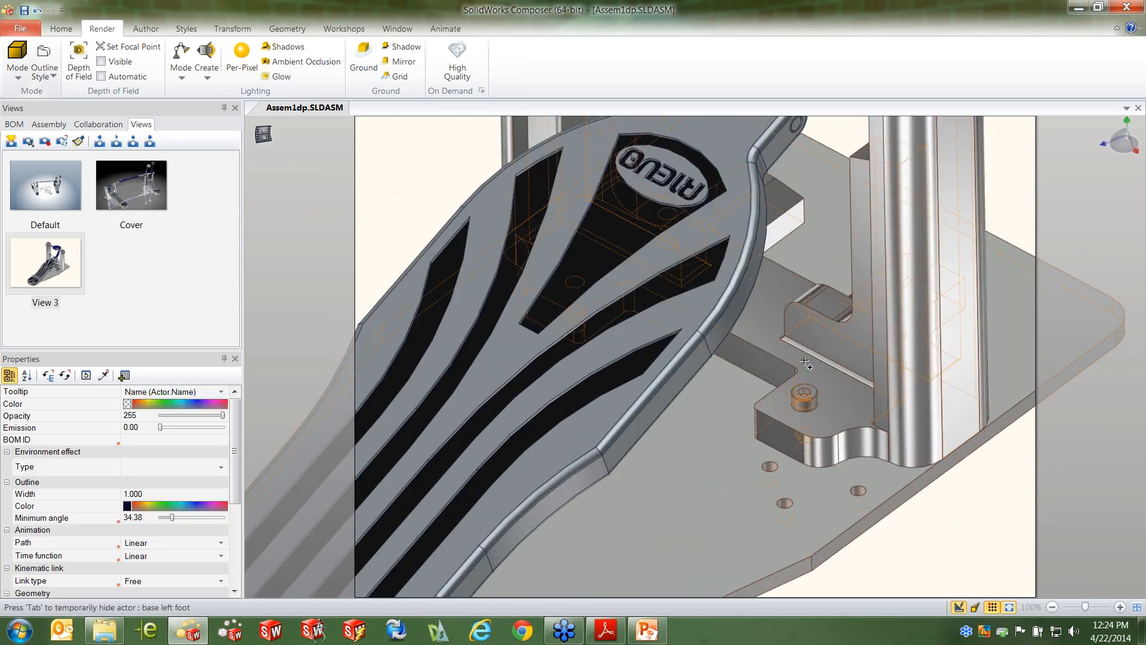
pyautogui.moveTo(926, 403); pyautogui.dragTo(883, 397, button='right')
pyautogui.keyDown('ctrl'); pyautogui.scroll(-4, 956, 421); pyautogui.keyUp('ctrl')
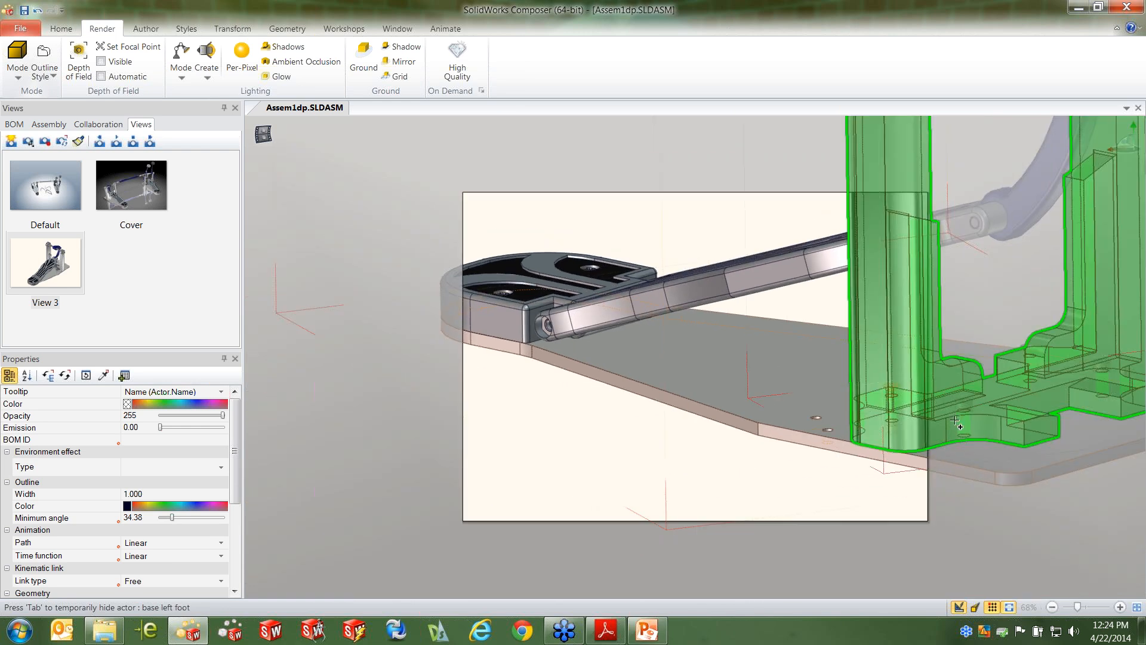
pyautogui.scroll(-6, 910, 421)
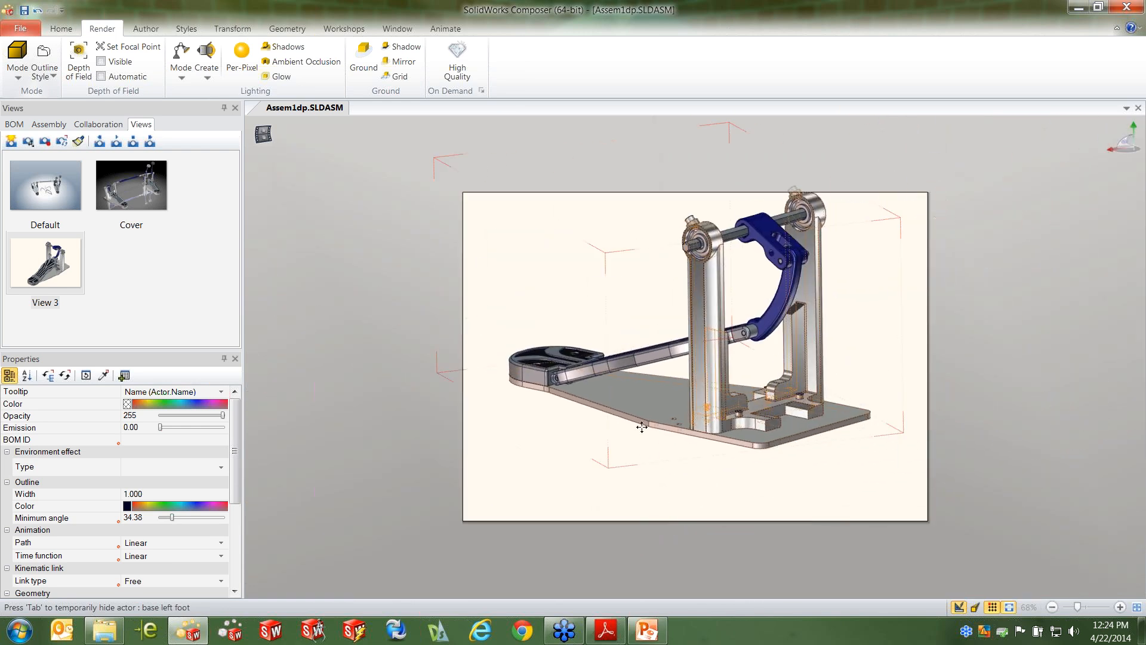
pyautogui.scroll(6, 705, 435)
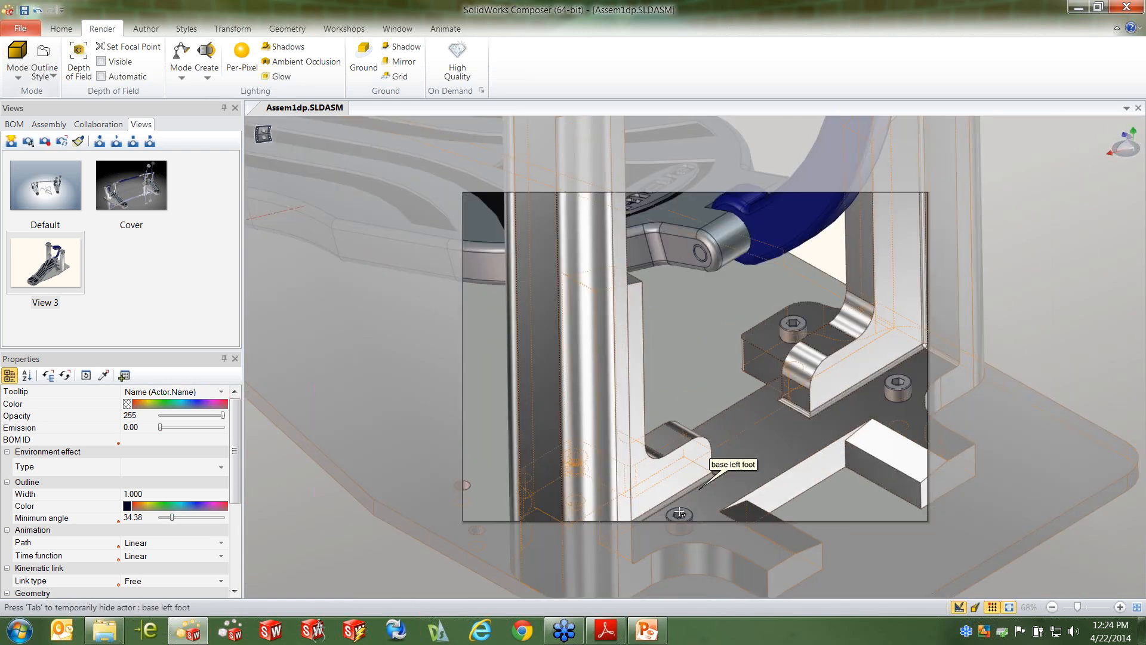
pyautogui.moveTo(683, 475); pyautogui.dragTo(674, 422, button='middle')
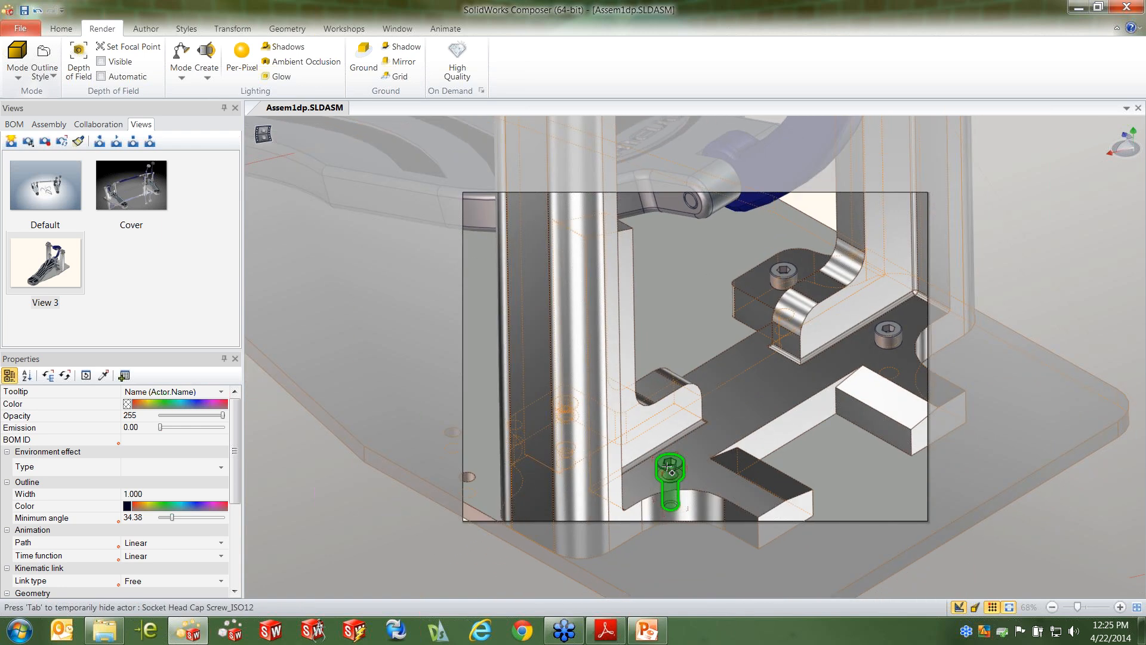
pyautogui.keyDown('ctrl'); pyautogui.click(667, 466); pyautogui.keyUp('ctrl')
pyautogui.keyDown('ctrl'); pyautogui.click(890, 339); pyautogui.keyUp('ctrl')
pyautogui.keyDown('ctrl'); pyautogui.click(788, 276); pyautogui.keyUp('ctrl')
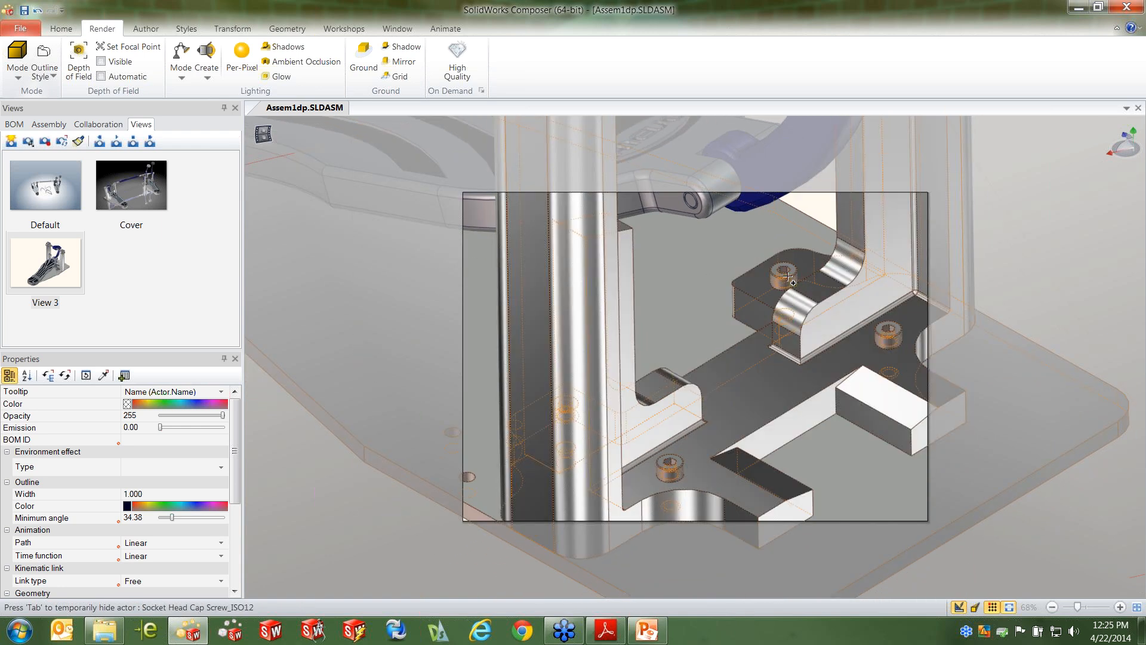
pyautogui.rightClick(697, 255)
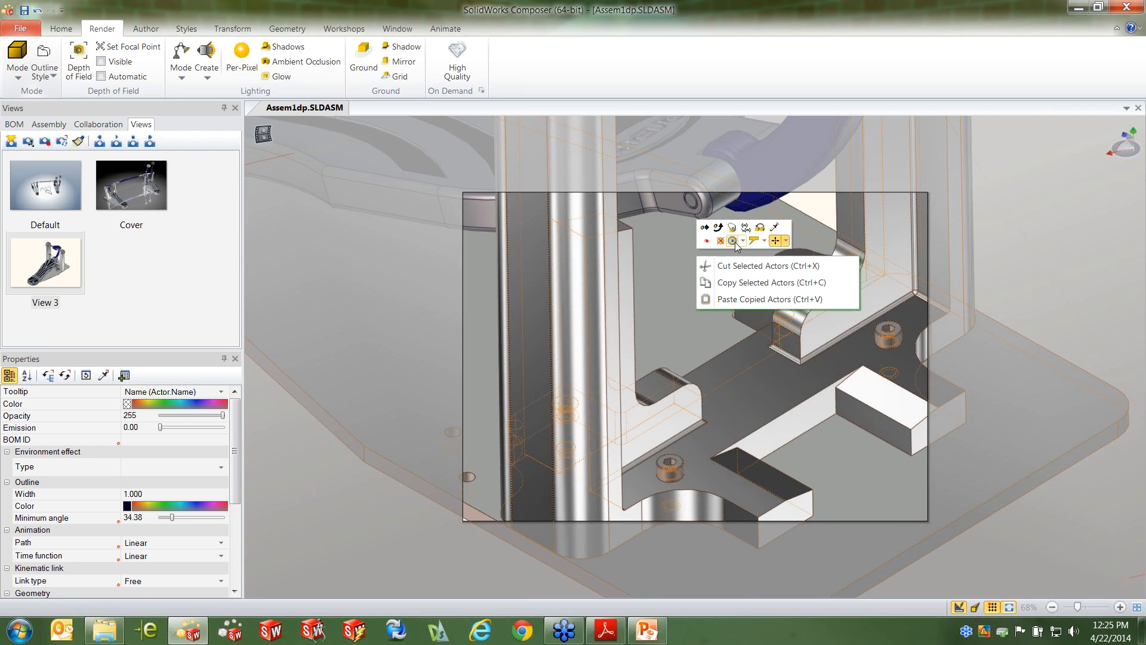
pyautogui.click(743, 241)
pyautogui.click(783, 285)
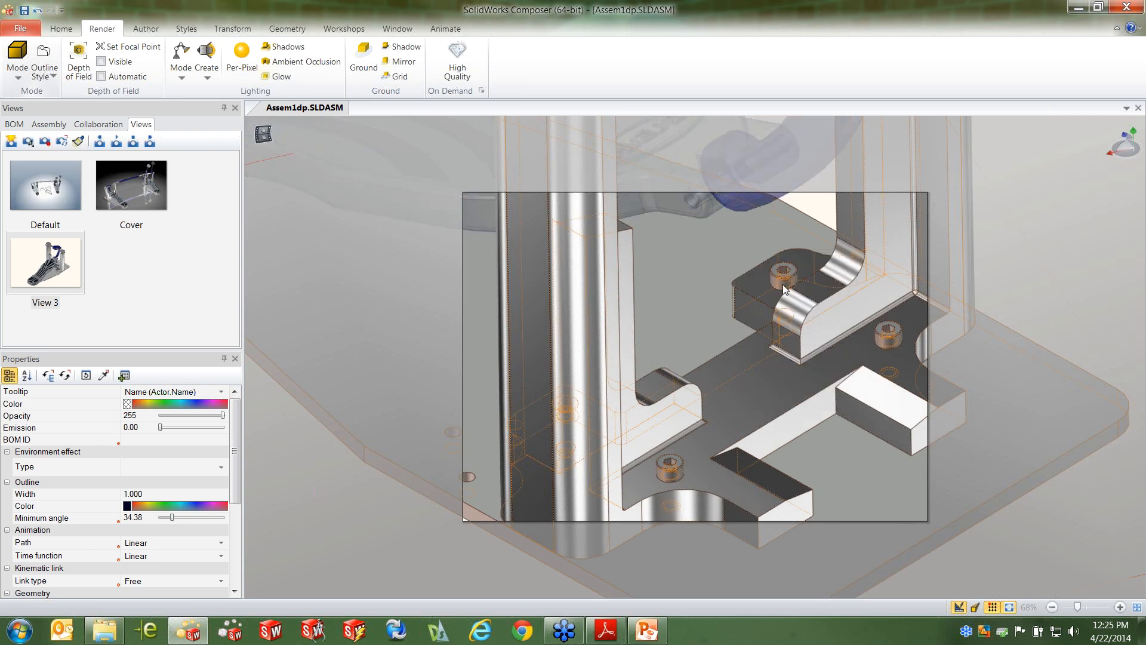
pyautogui.click(827, 425)
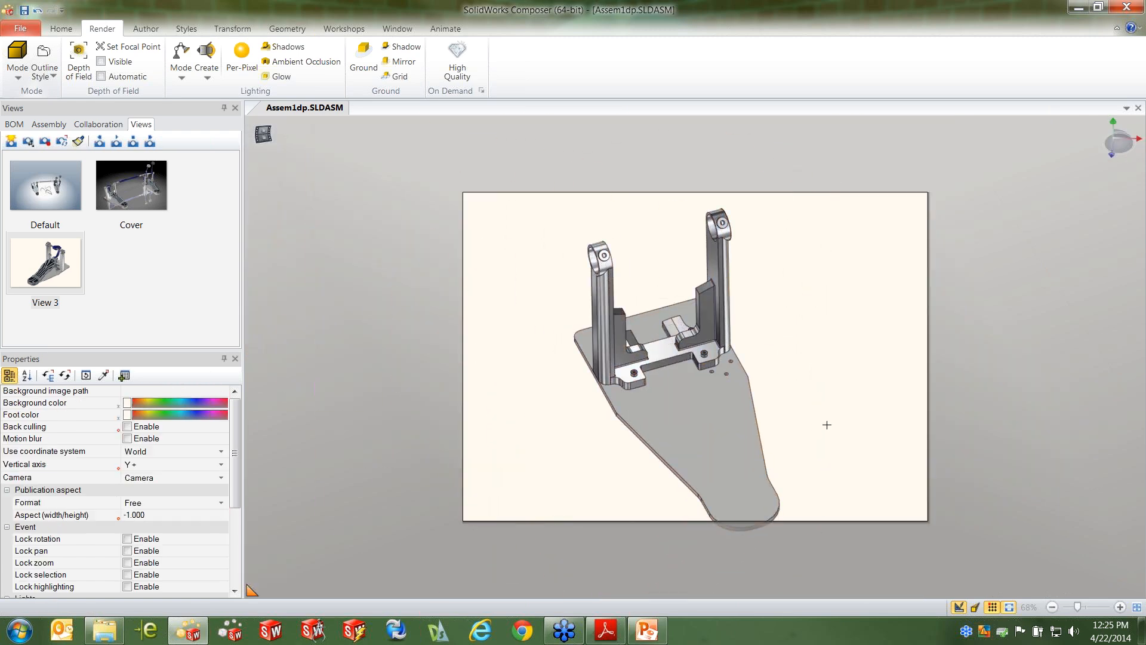
# Orient and enlarge the isolated base parts within the paper area, and capture the viewport as a new view
pyautogui.moveTo(800, 415); pyautogui.dragTo(740, 409)
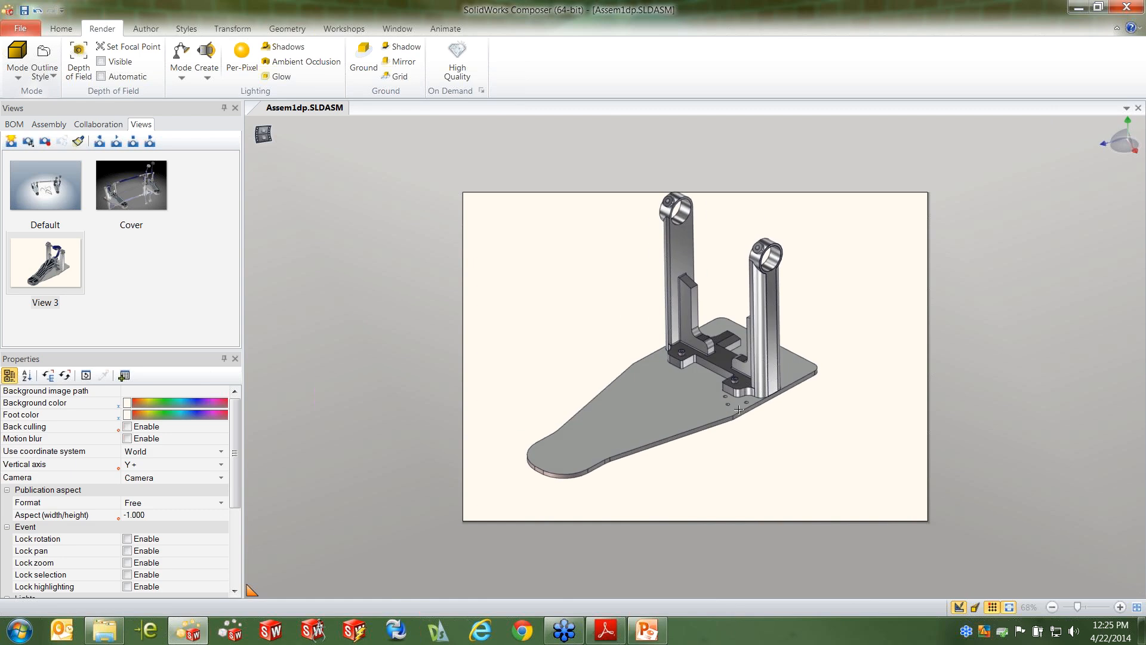
pyautogui.scroll(-3, 675, 378)
pyautogui.scroll(4, 659, 383)
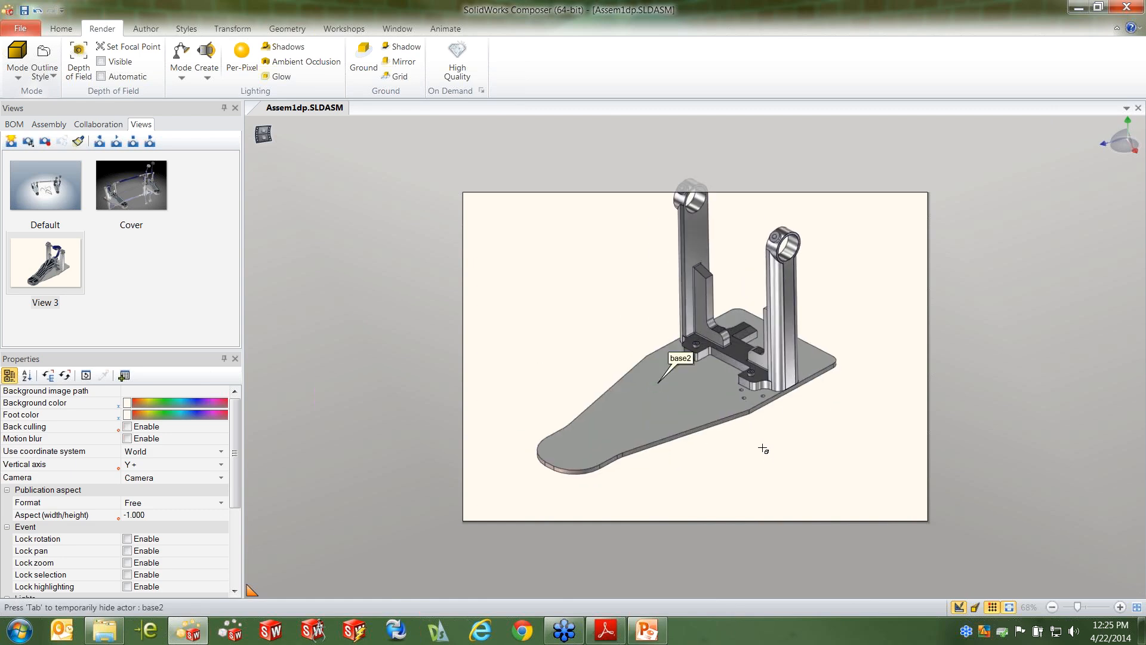
pyautogui.moveTo(768, 449); pyautogui.dragTo(771, 457, button='middle')
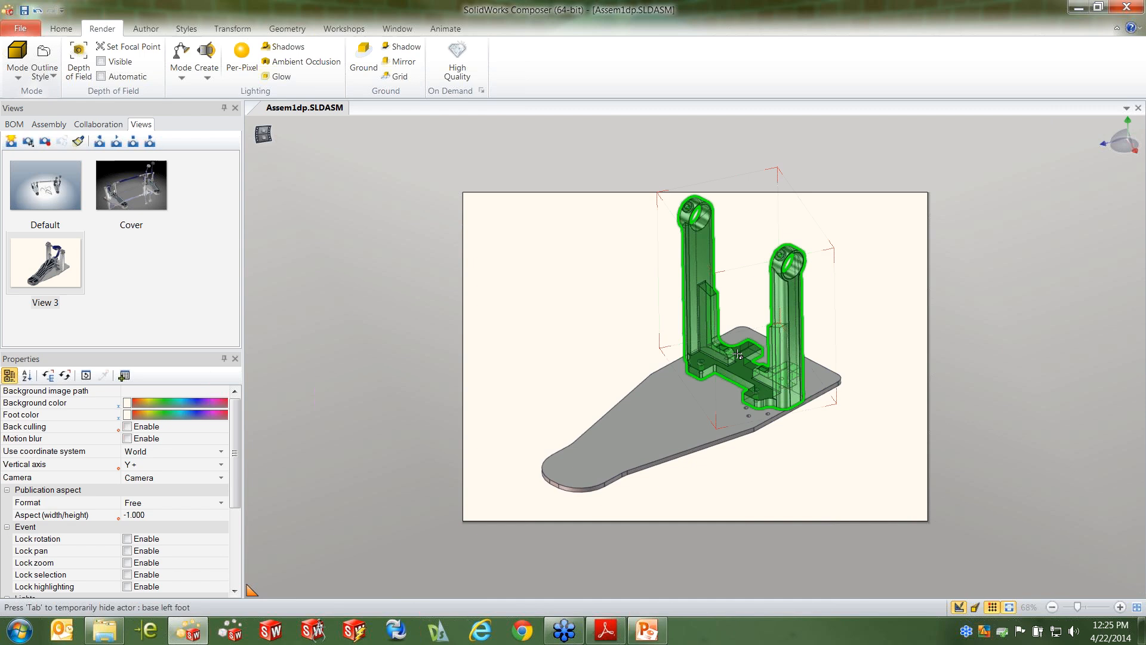
pyautogui.scroll(4, 738, 354)
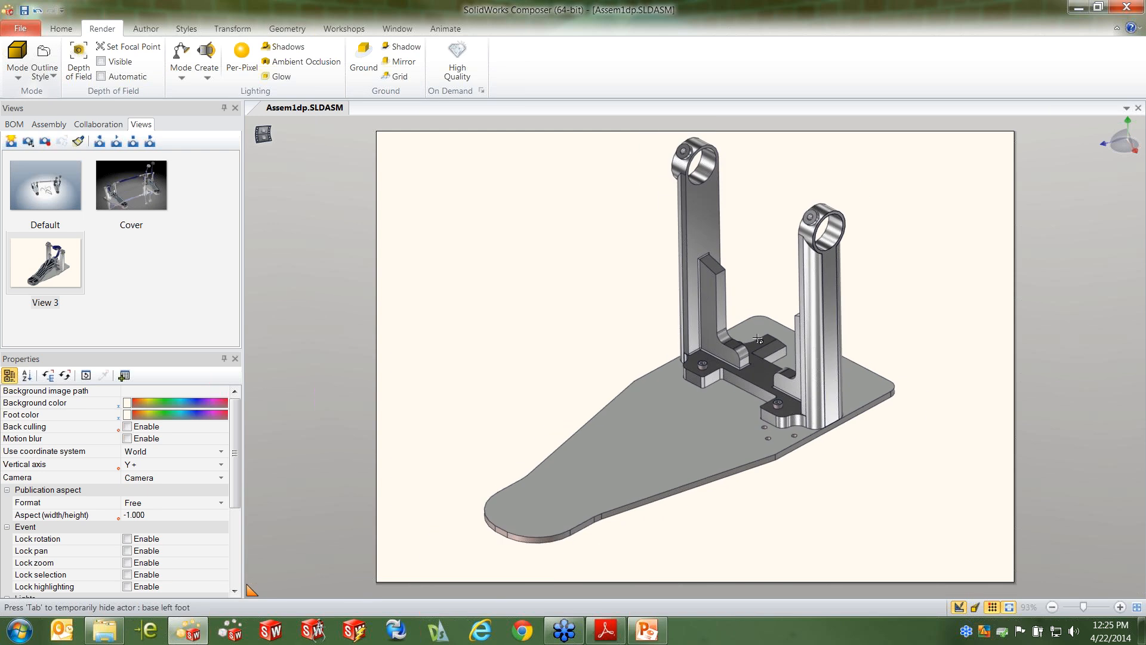
pyautogui.click(11, 143)
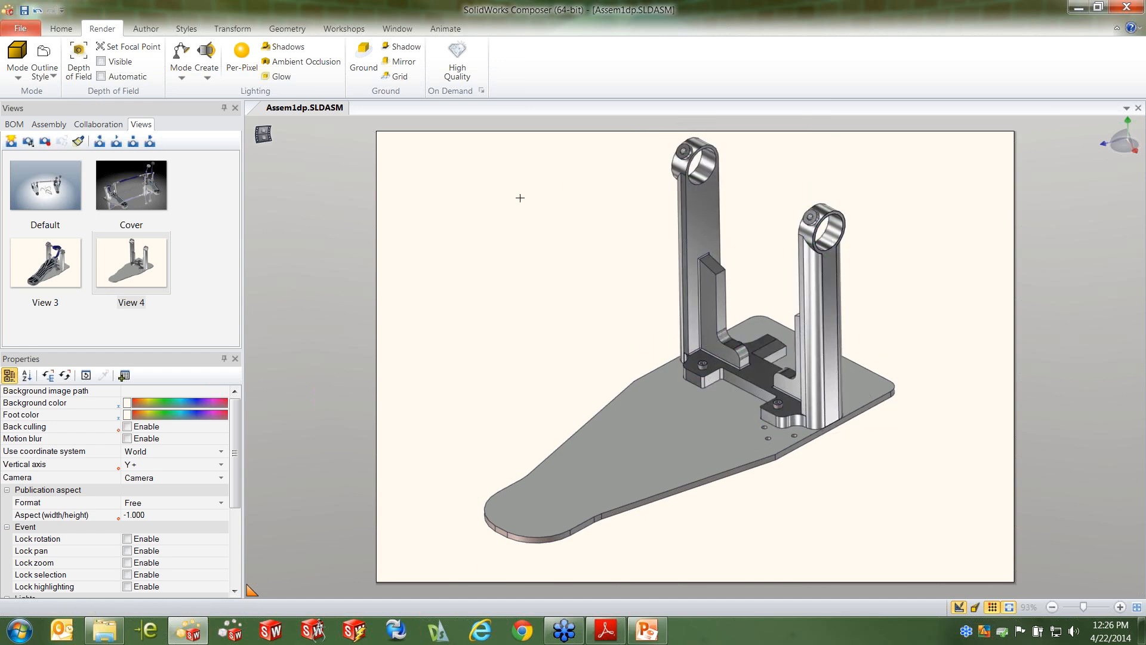
# Translate the four socket head cap screws straight up out of their holes in base left foot
pyautogui.rightClick(545, 272)
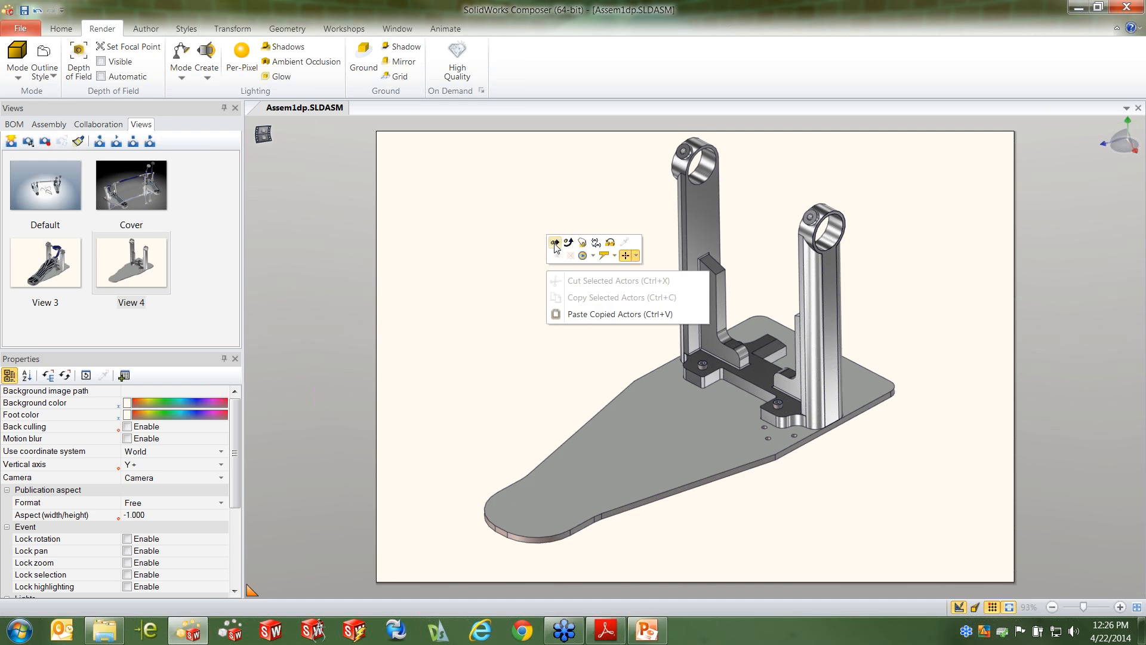
pyautogui.click(555, 243)
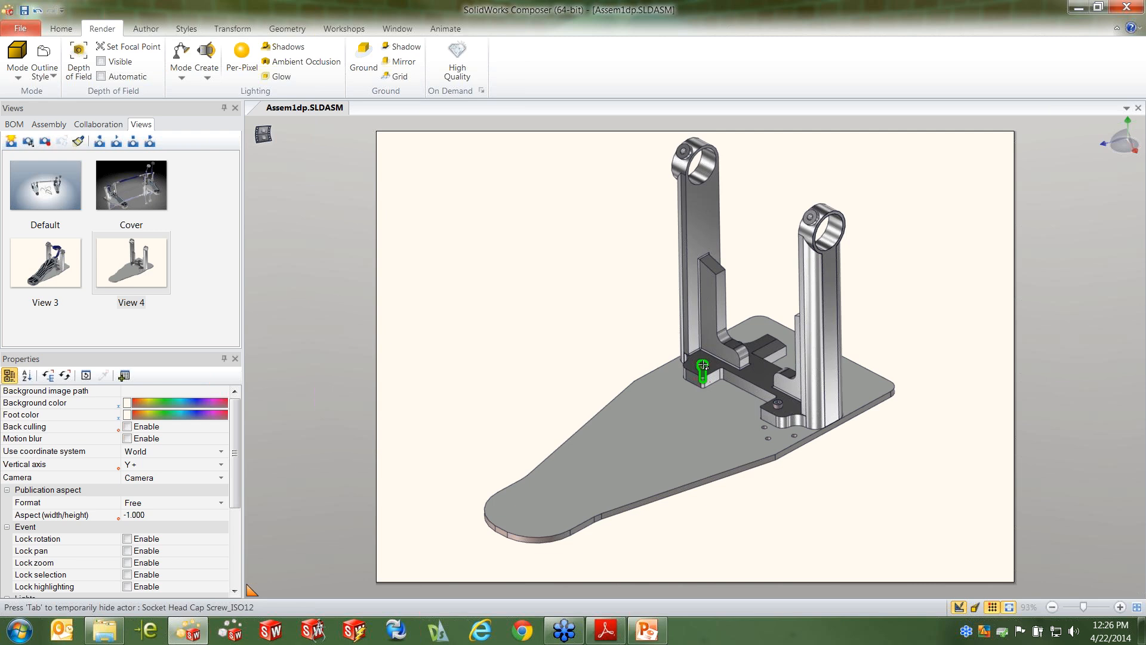
pyautogui.click(703, 365)
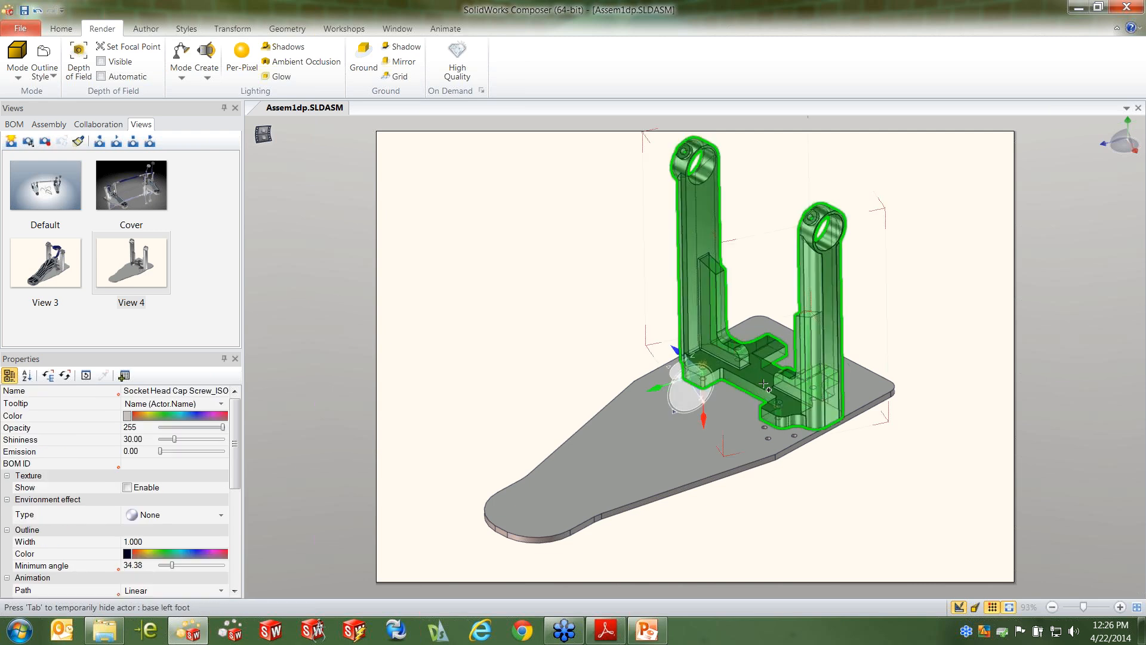
pyautogui.keyDown('ctrl'); pyautogui.click(778, 405); pyautogui.keyUp('ctrl')
pyautogui.moveTo(885, 422); pyautogui.dragTo(766, 417, button='middle')
pyautogui.keyDown('ctrl'); pyautogui.click(743, 406); pyautogui.keyUp('ctrl')
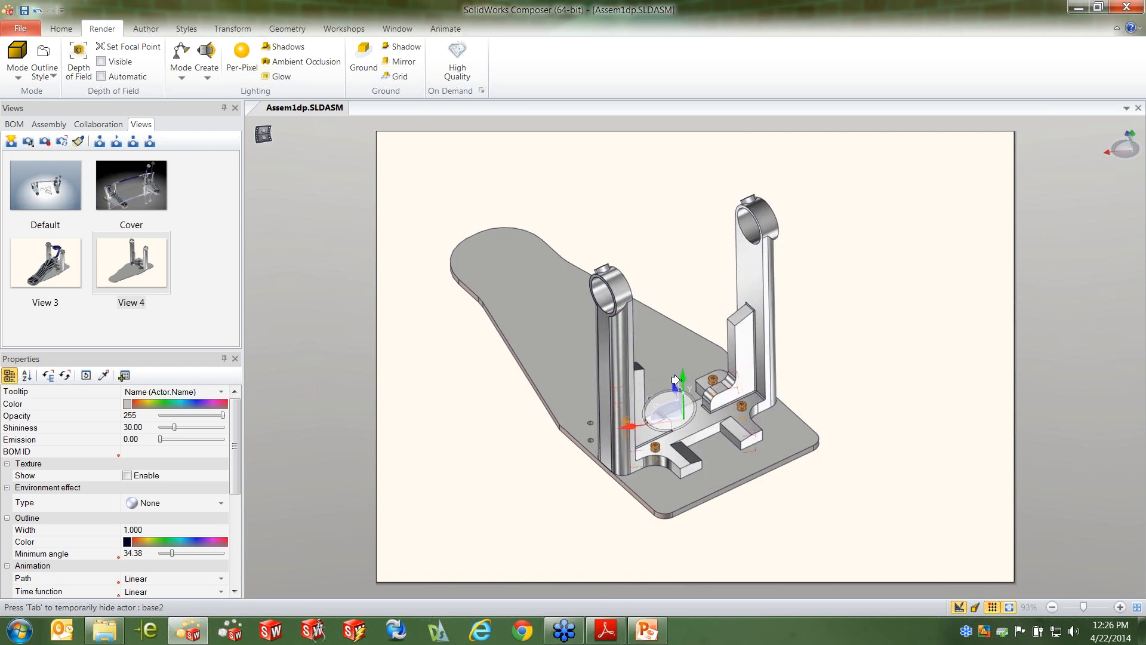
pyautogui.moveTo(679, 377); pyautogui.dragTo(684, 284)
pyautogui.click(865, 355)
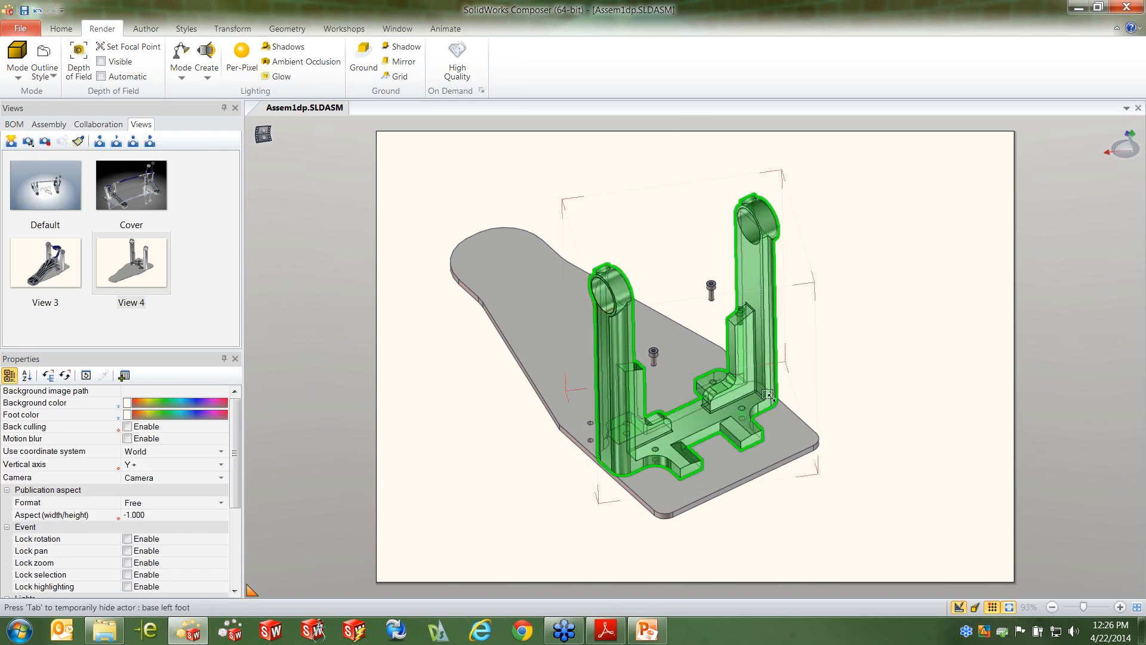
# Translate base left foot straight up off base2, keeping it below the raised screws for an exploded arrangement
pyautogui.click(765, 391)
pyautogui.moveTo(687, 294); pyautogui.dragTo(680, 248)
pyautogui.click(889, 362)
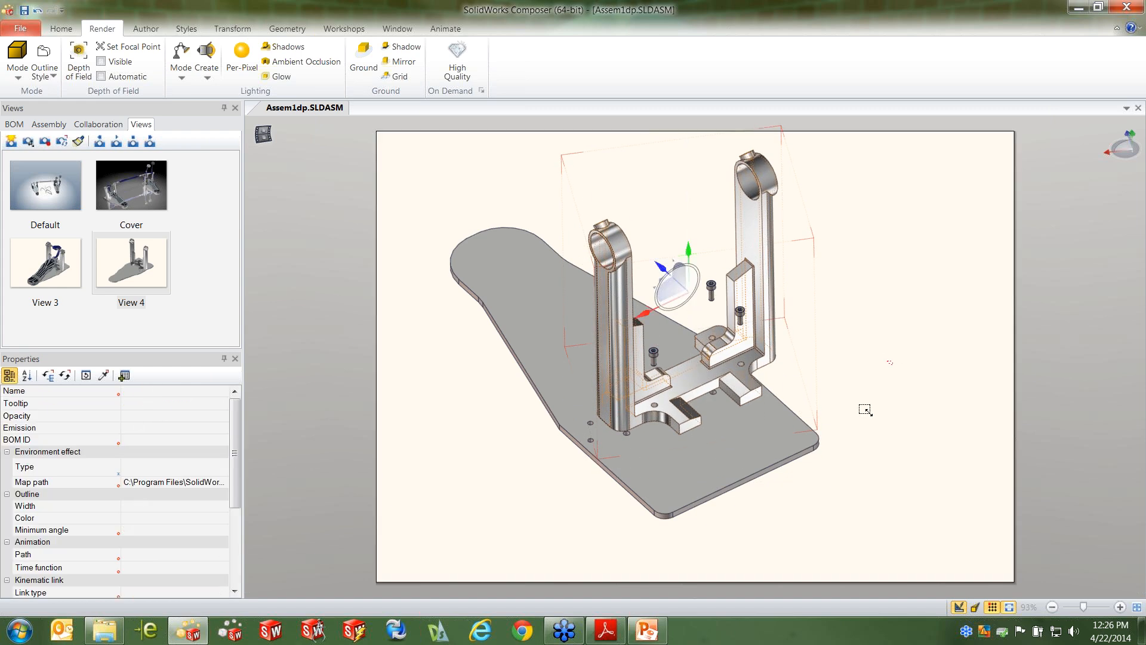
pyautogui.moveTo(801, 428); pyautogui.dragTo(808, 491)
pyautogui.moveTo(808, 491); pyautogui.dragTo(799, 470, button='middle')
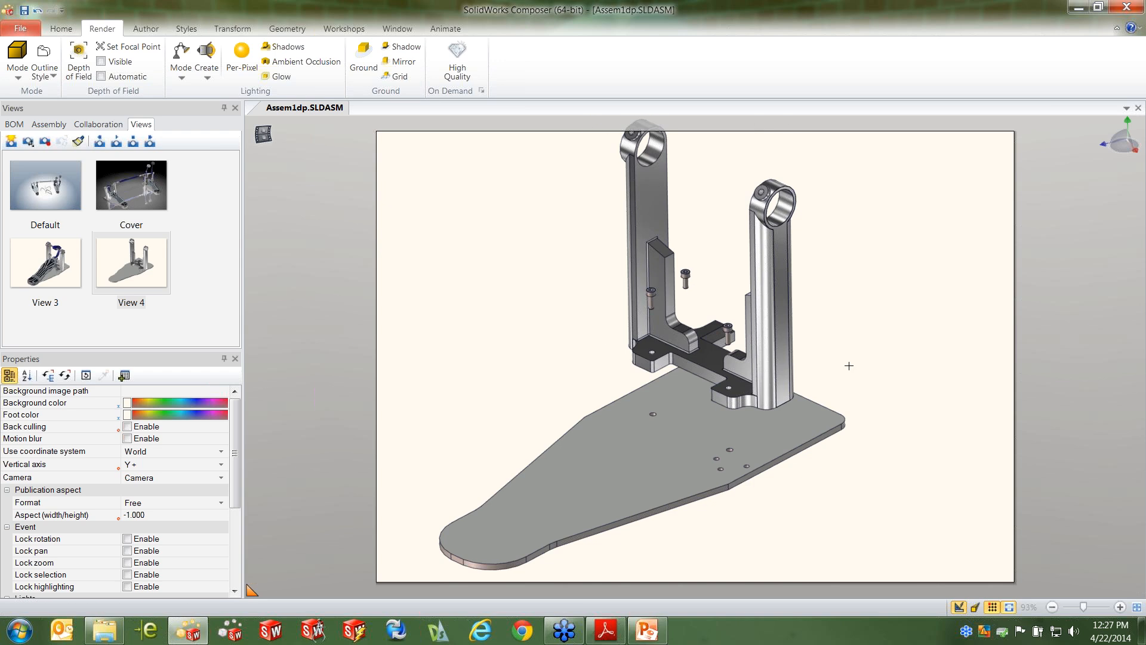
# Create associative paths from the neutral position for the four raised socket head cap screws
pyautogui.click(146, 30)
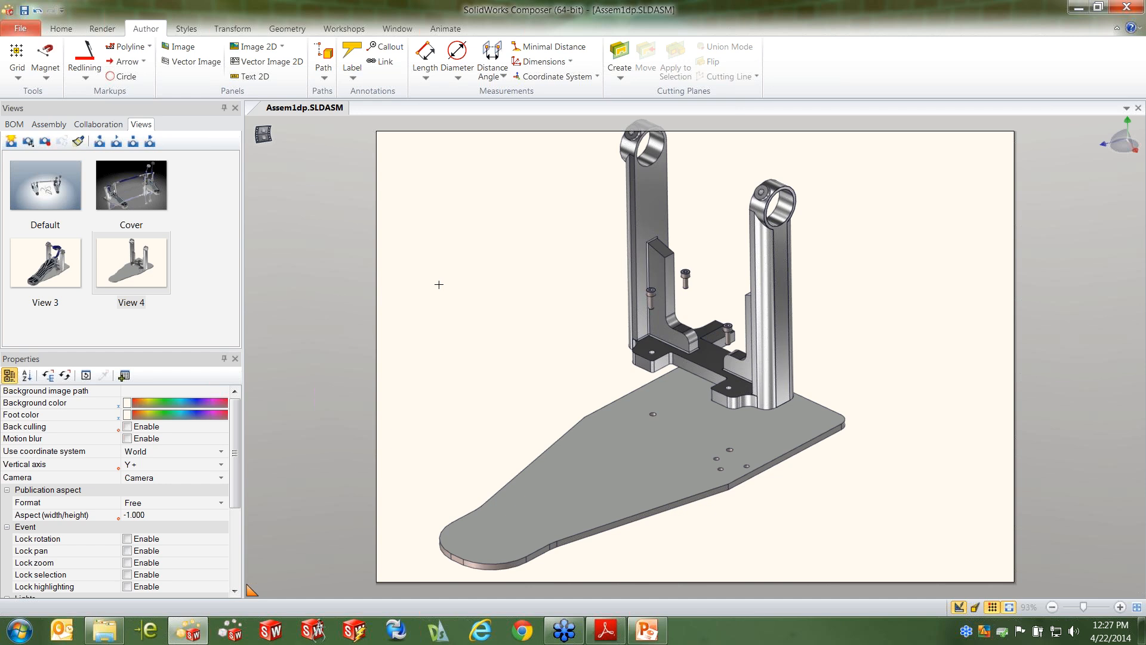
pyautogui.click(685, 278)
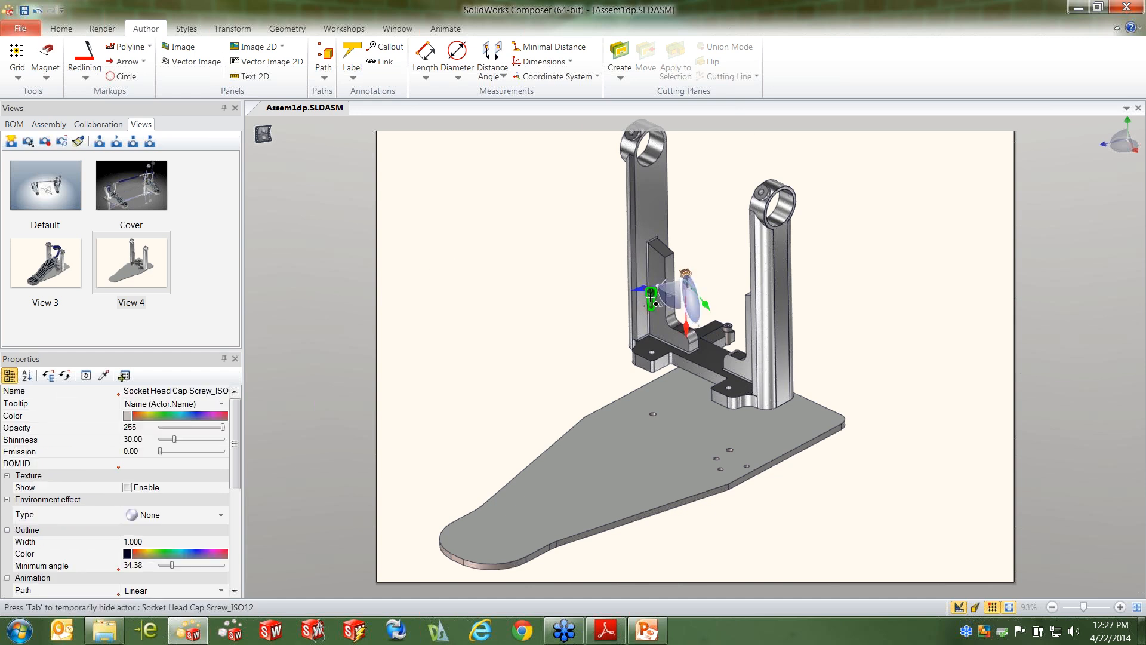
pyautogui.keyDown('ctrl'); pyautogui.click(651, 298); pyautogui.keyUp('ctrl')
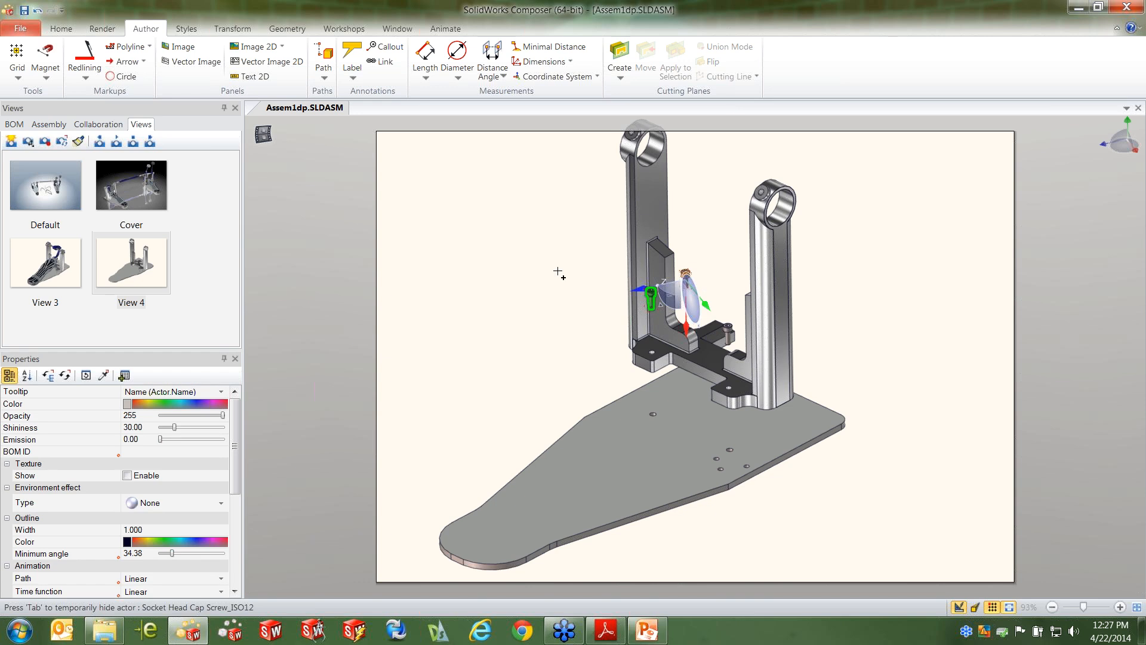
pyautogui.rightClick(538, 238)
pyautogui.click(558, 213)
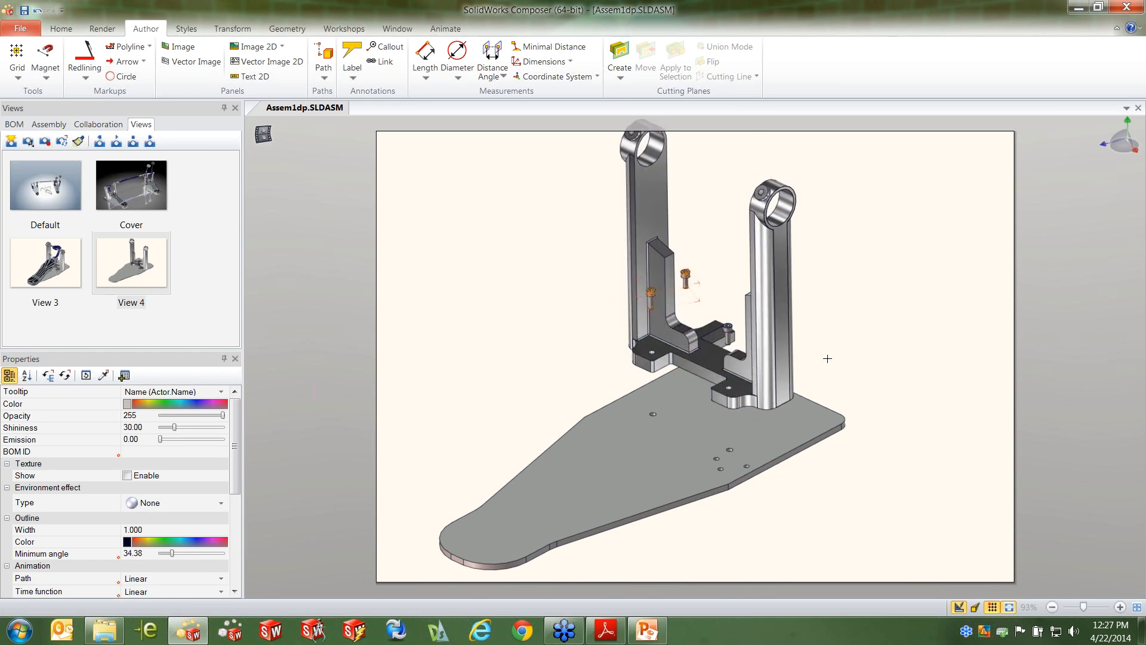
pyautogui.moveTo(827, 359); pyautogui.dragTo(726, 353, button='middle')
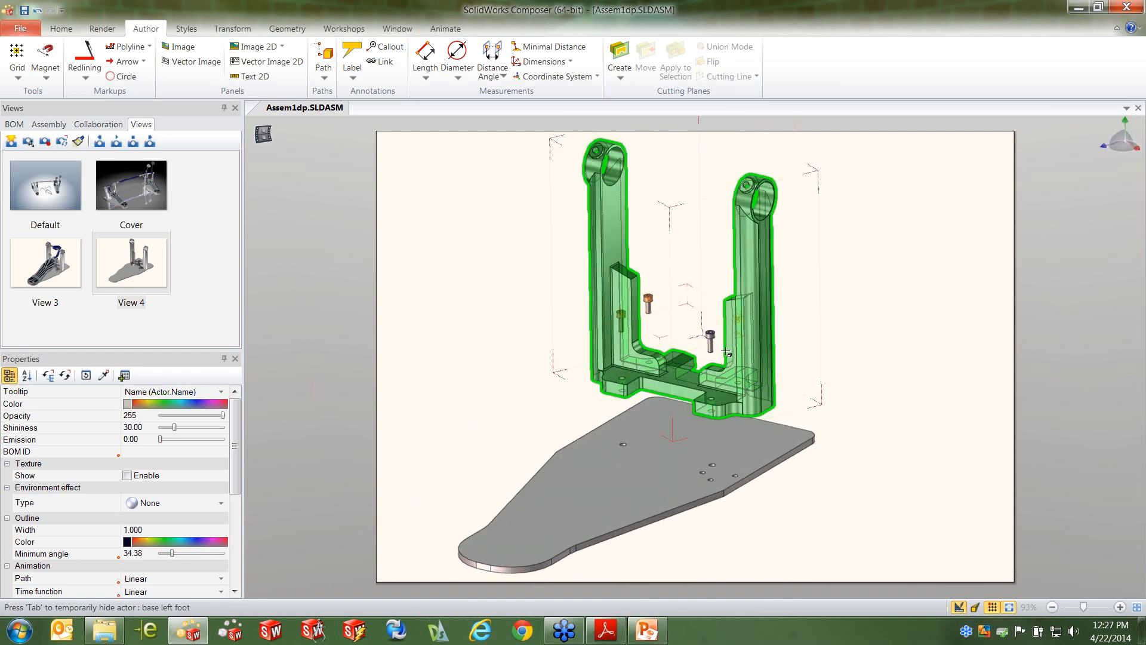
pyautogui.click(335, 85)
pyautogui.click(385, 128)
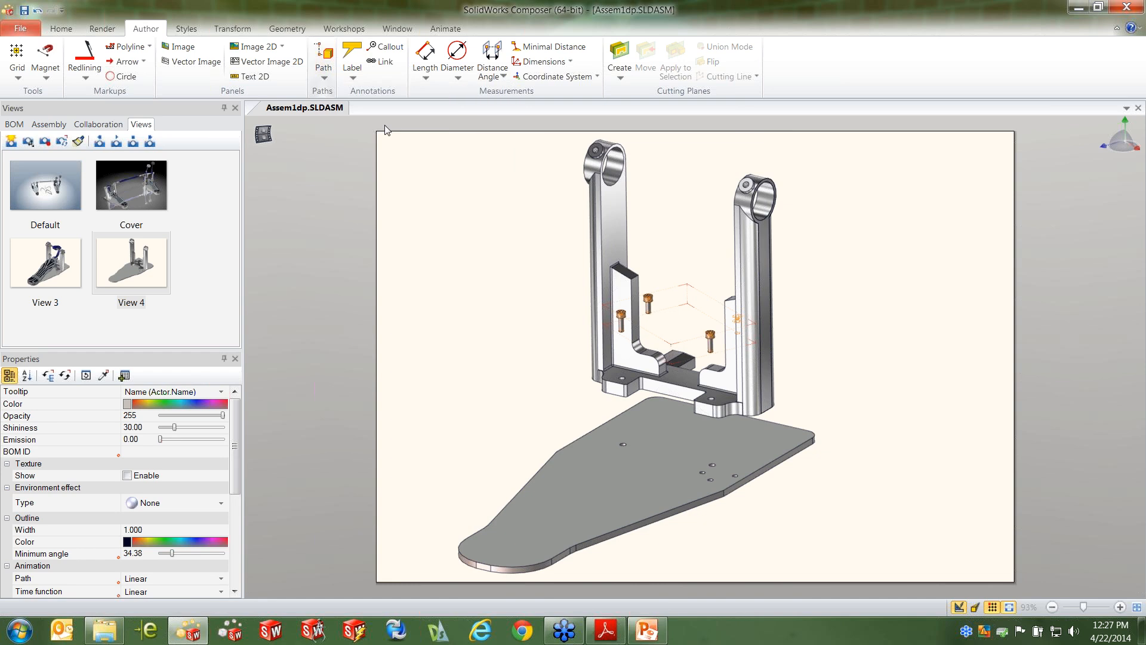
pyautogui.click(512, 326)
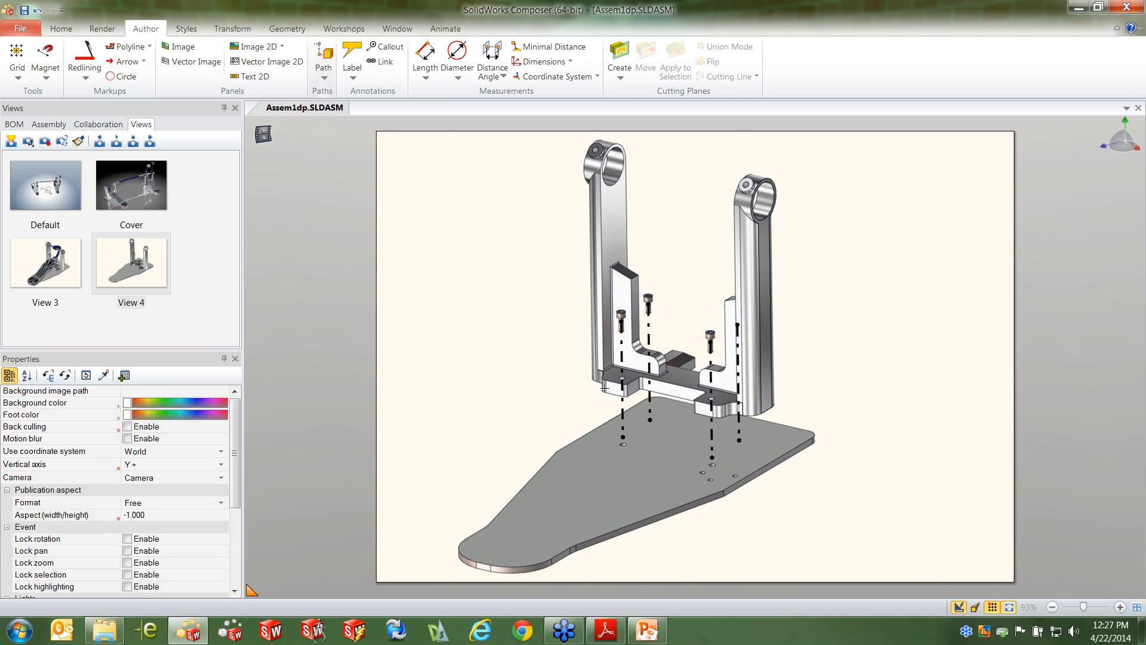
# Select all four screw path lines and set their front line type to short dashes
pyautogui.click(623, 362)
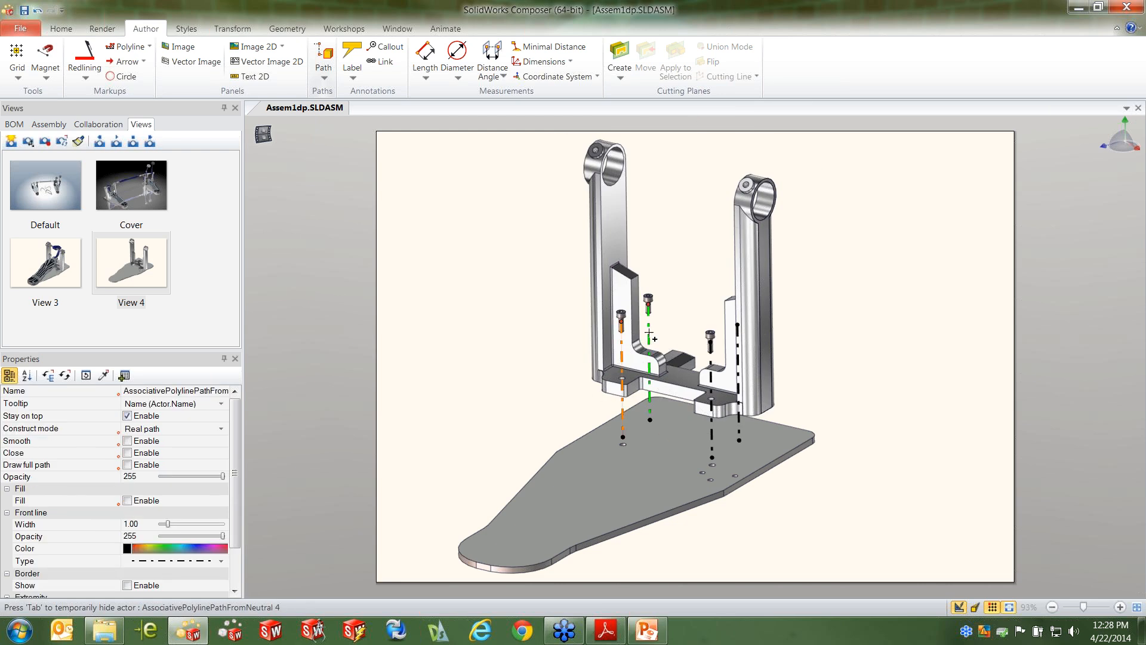
pyautogui.keyDown('ctrl'); pyautogui.click(649, 336); pyautogui.keyUp('ctrl')
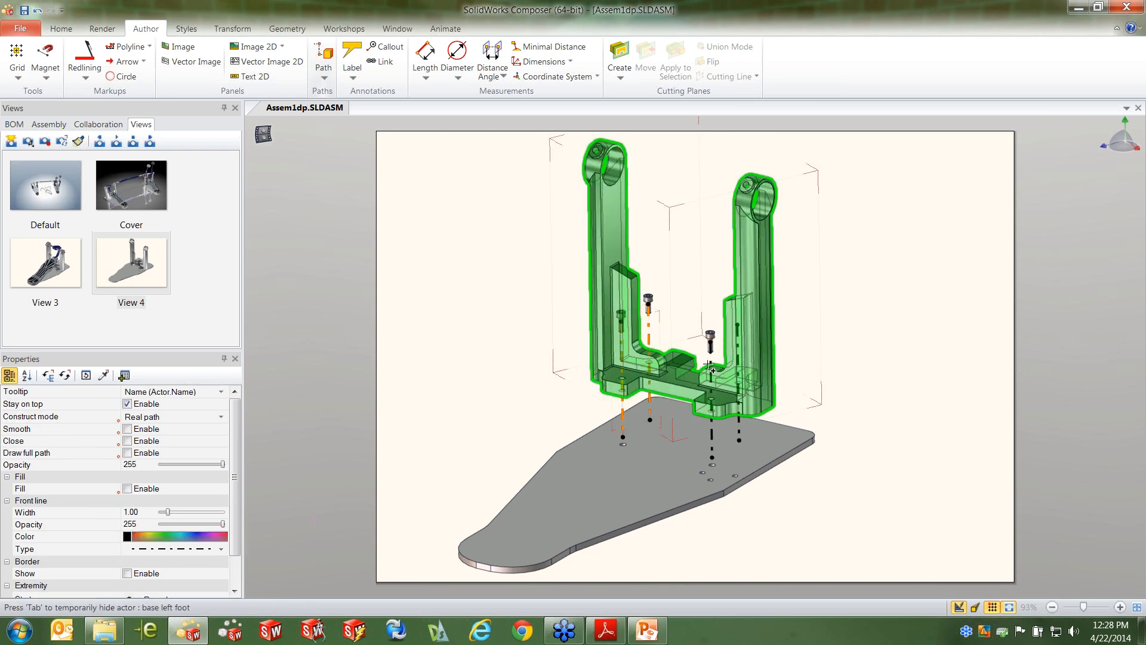
pyautogui.keyDown('ctrl'); pyautogui.click(710, 367); pyautogui.keyUp('ctrl')
pyautogui.keyDown('ctrl'); pyautogui.click(738, 358); pyautogui.keyUp('ctrl')
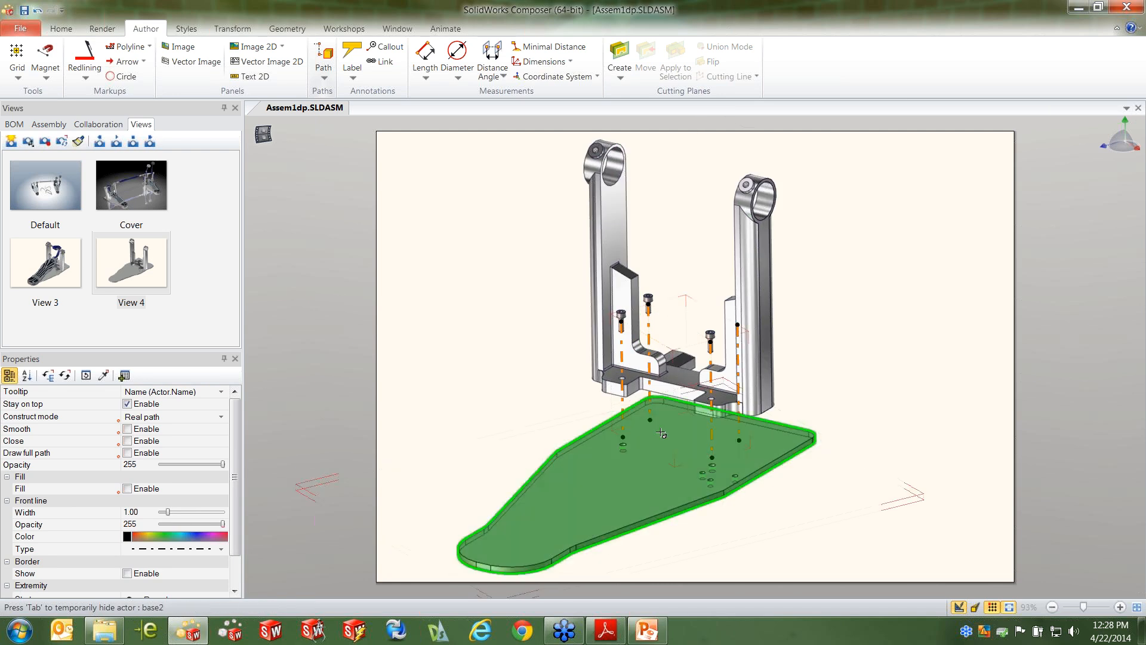
pyautogui.moveTo(237, 488); pyautogui.dragTo(238, 523)
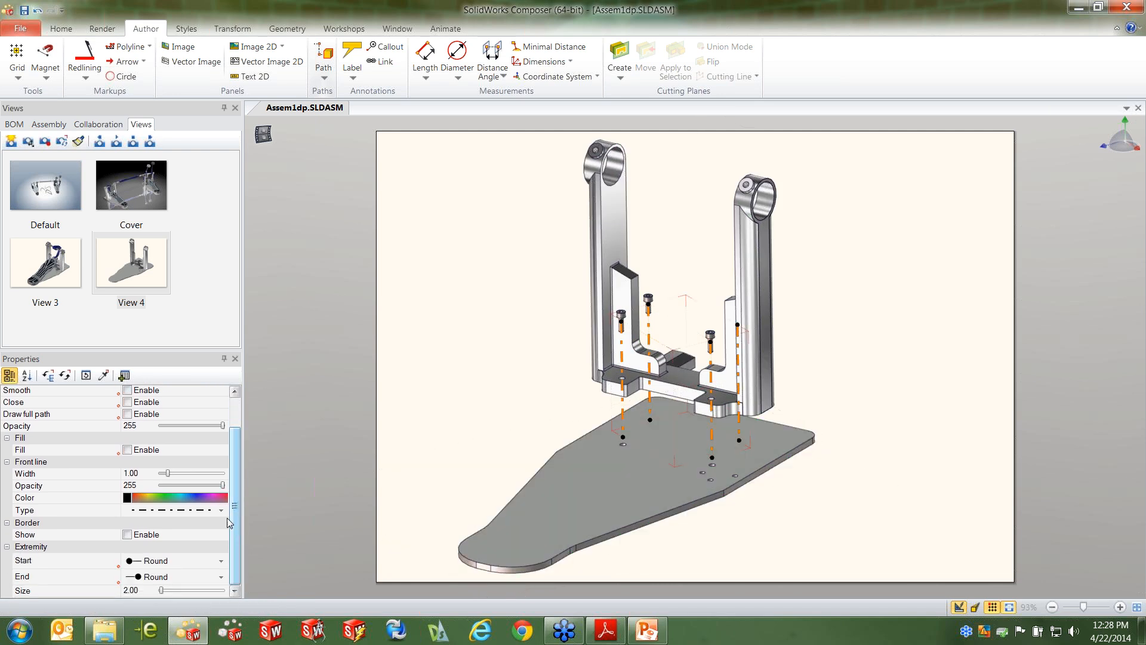
pyautogui.click(221, 509)
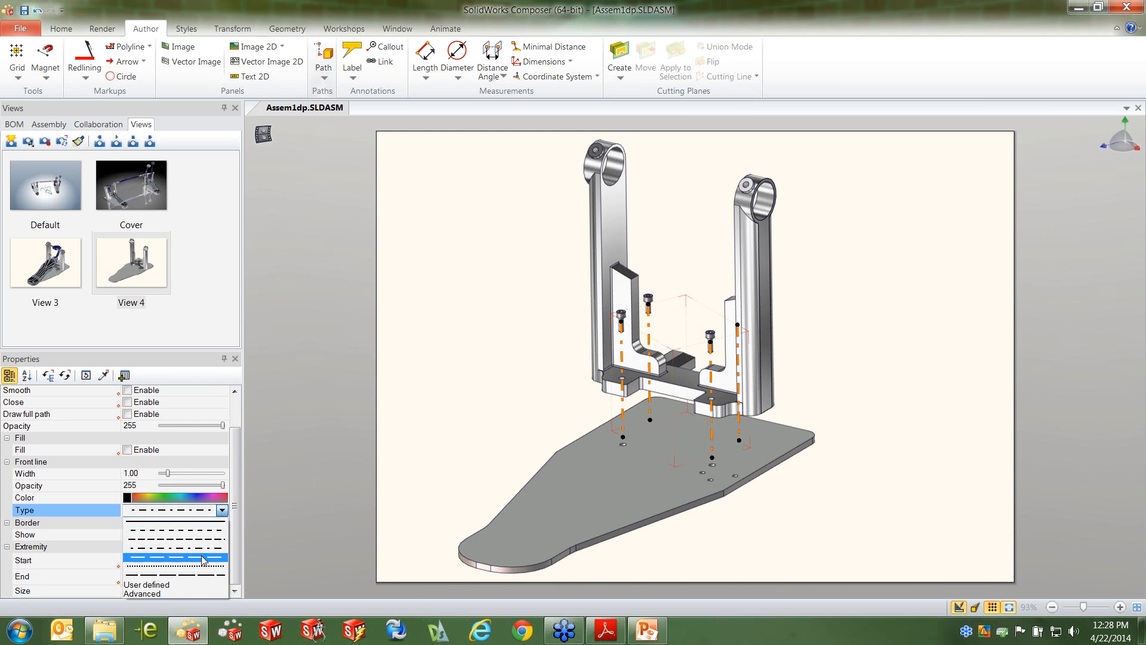
pyautogui.click(205, 531)
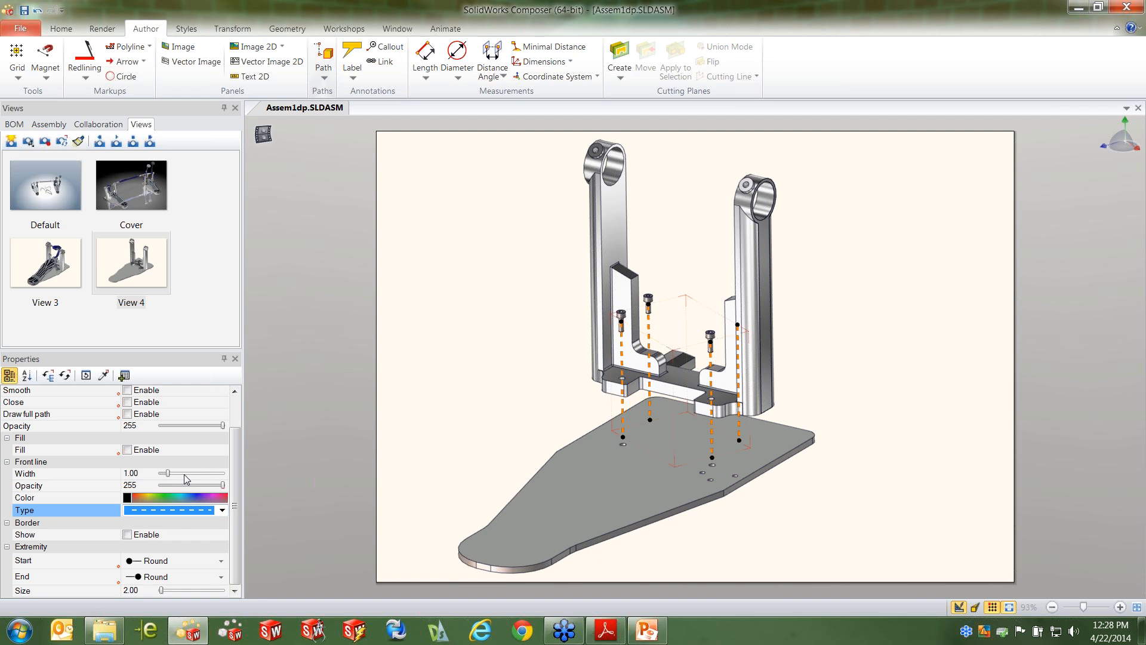
# Set the screw paths' line width to 0.72, with start extremity None and end extremity Arrow
pyautogui.moveTo(168, 474); pyautogui.dragTo(165, 476)
pyautogui.click(179, 561)
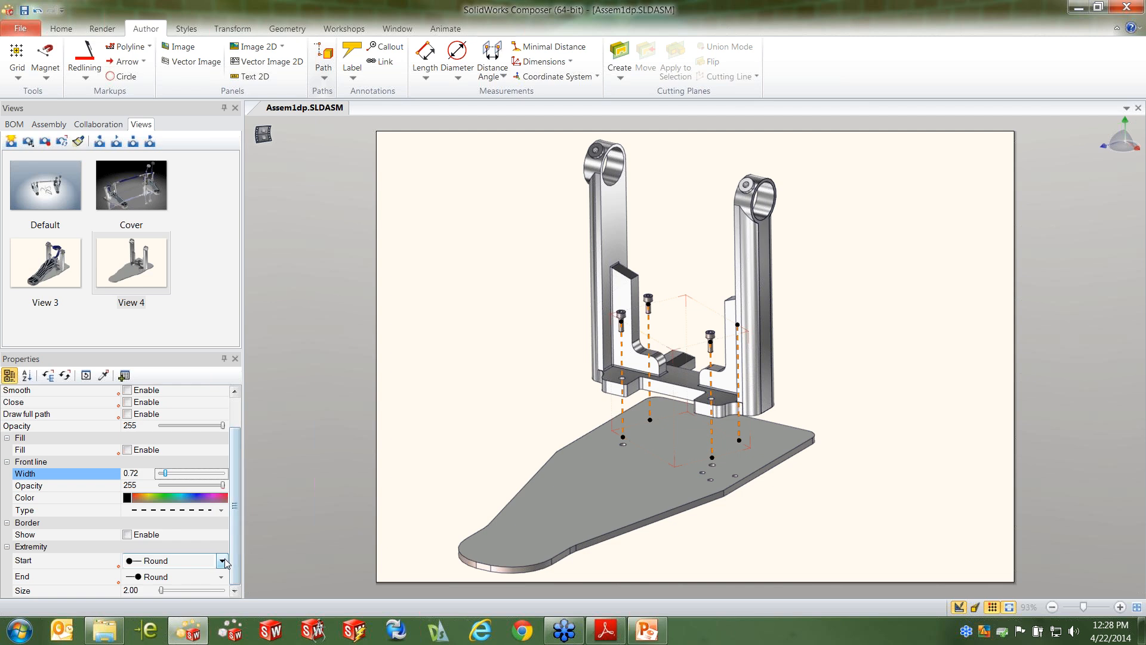
pyautogui.click(222, 561)
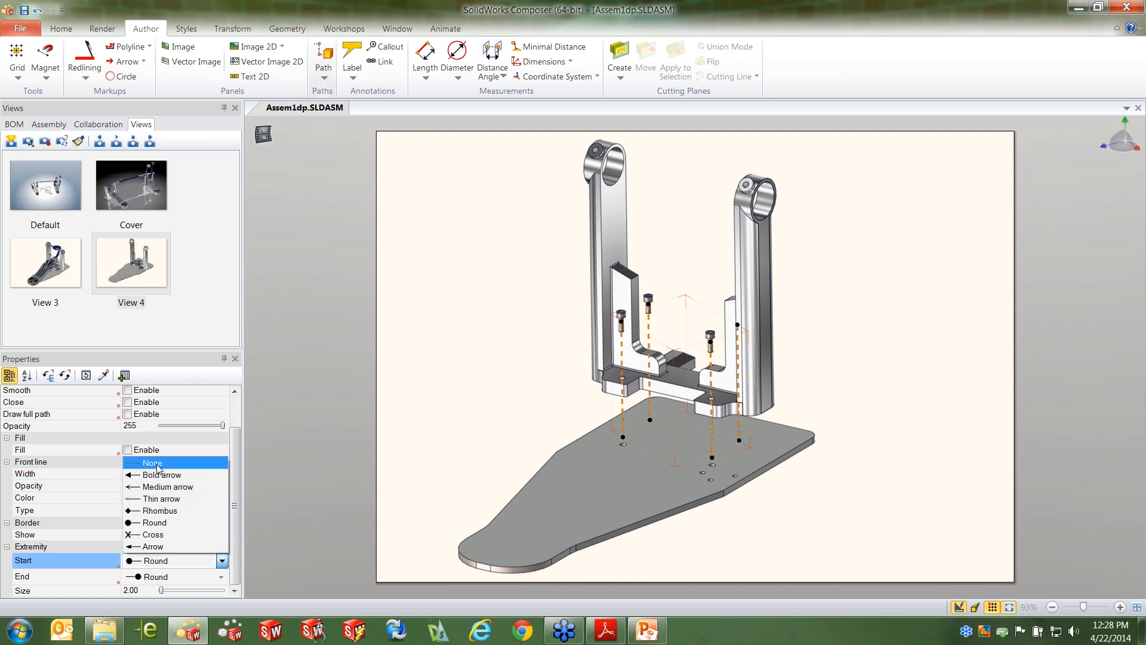
pyautogui.click(159, 464)
pyautogui.click(222, 577)
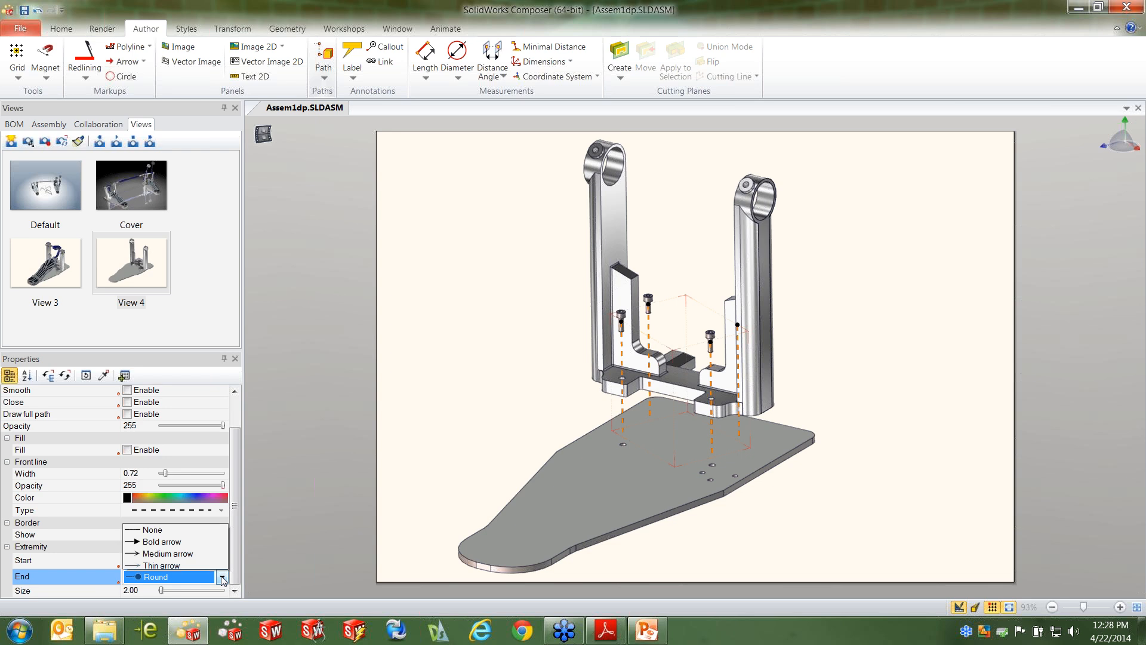
pyautogui.click(163, 563)
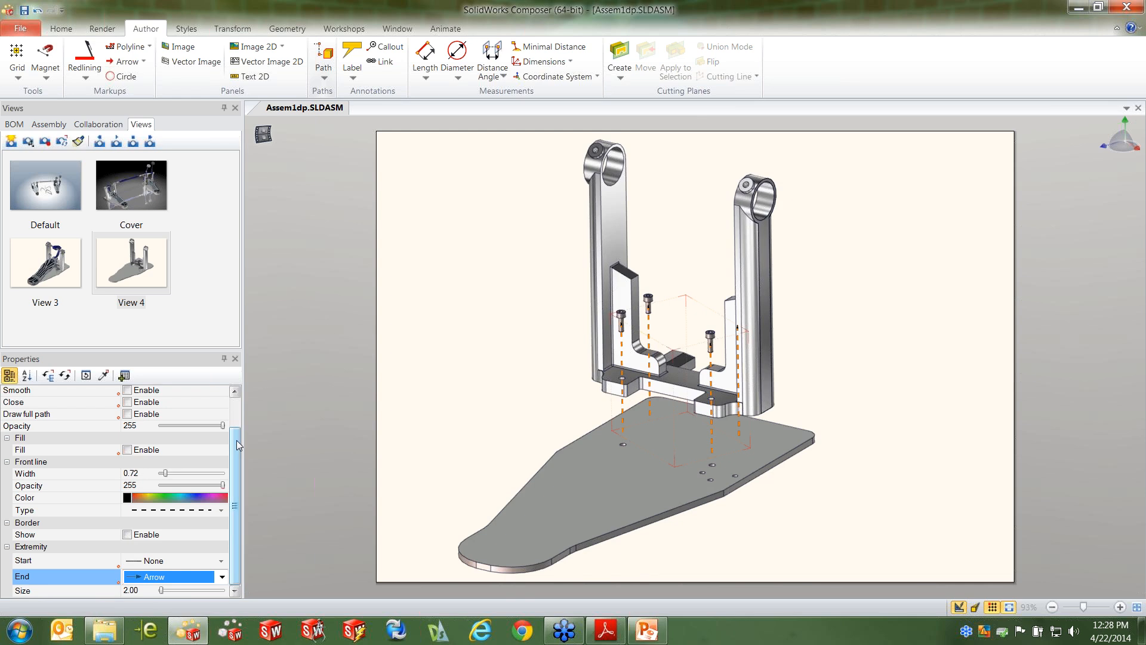
# Disable Stay on top for the four screw paths so the parts can cover them
pyautogui.scroll(1, 235, 436)
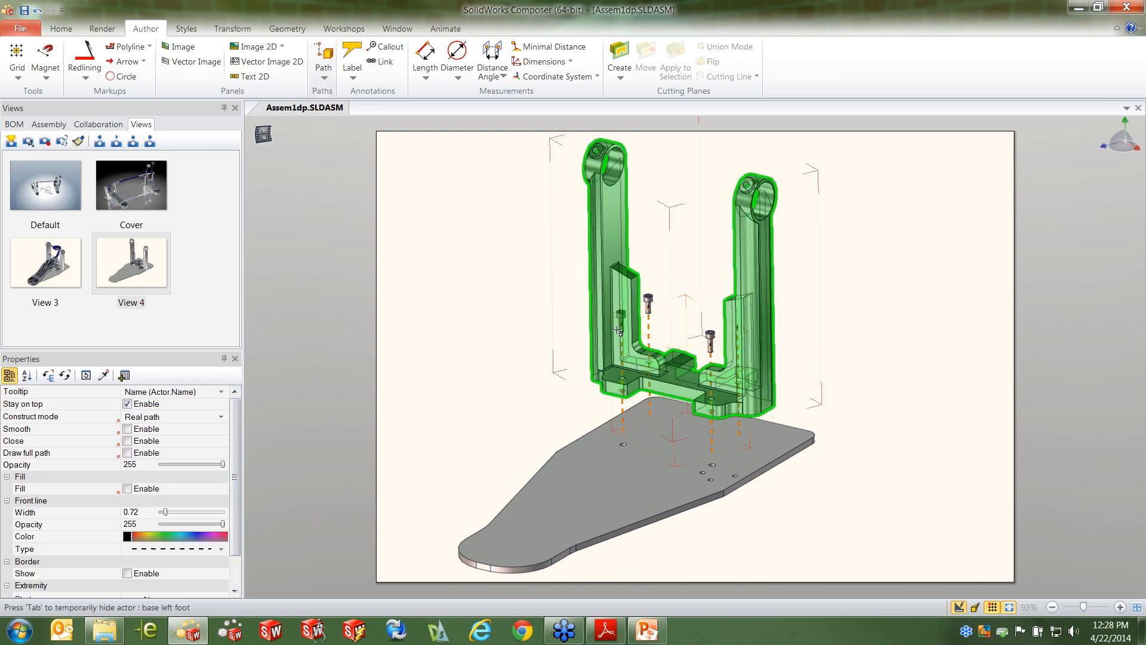
pyautogui.click(127, 405)
pyautogui.click(467, 354)
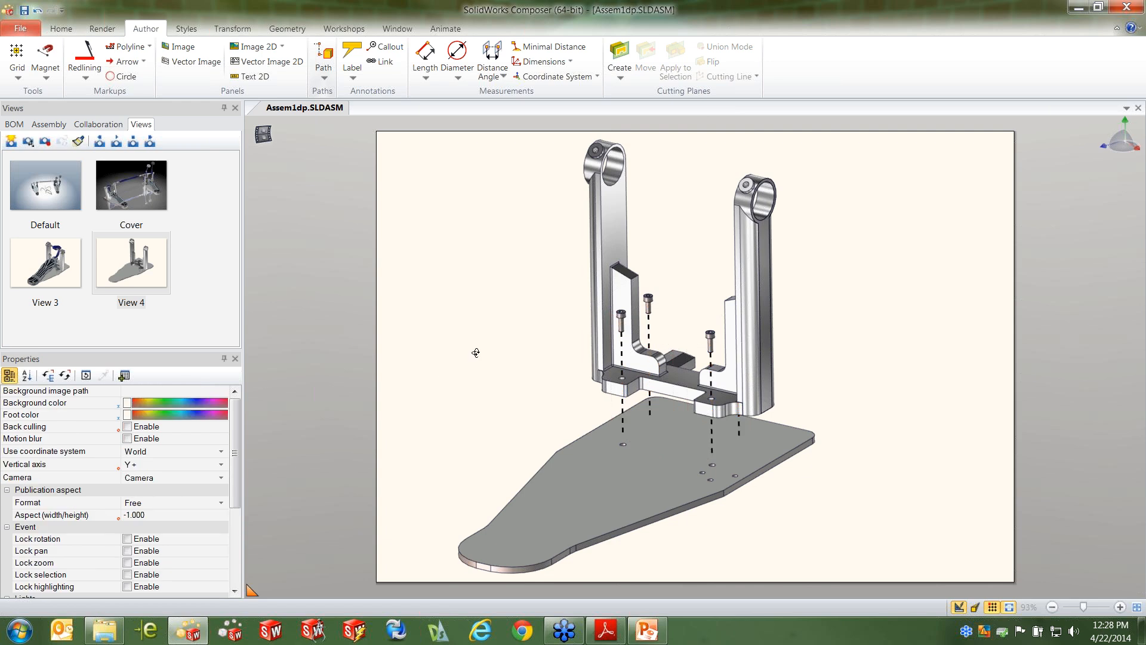
# Adjust the camera angle on the exploded base and update View 4 with the current viewport
pyautogui.moveTo(476, 353); pyautogui.dragTo(471, 357)
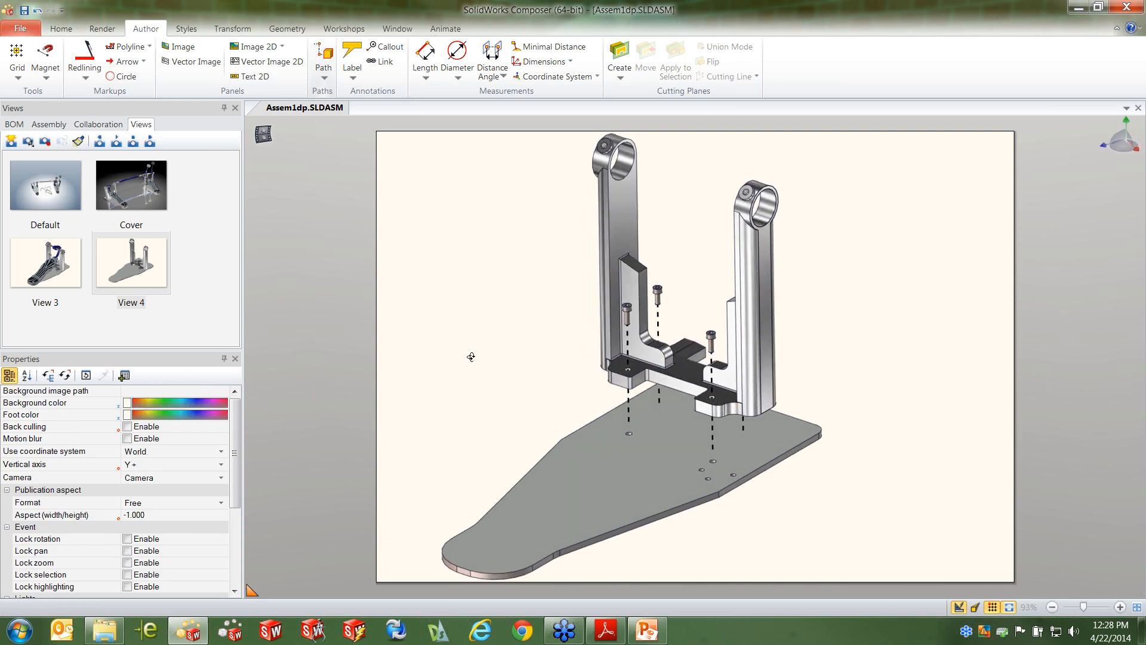
pyautogui.rightClick(155, 251)
pyautogui.click(197, 261)
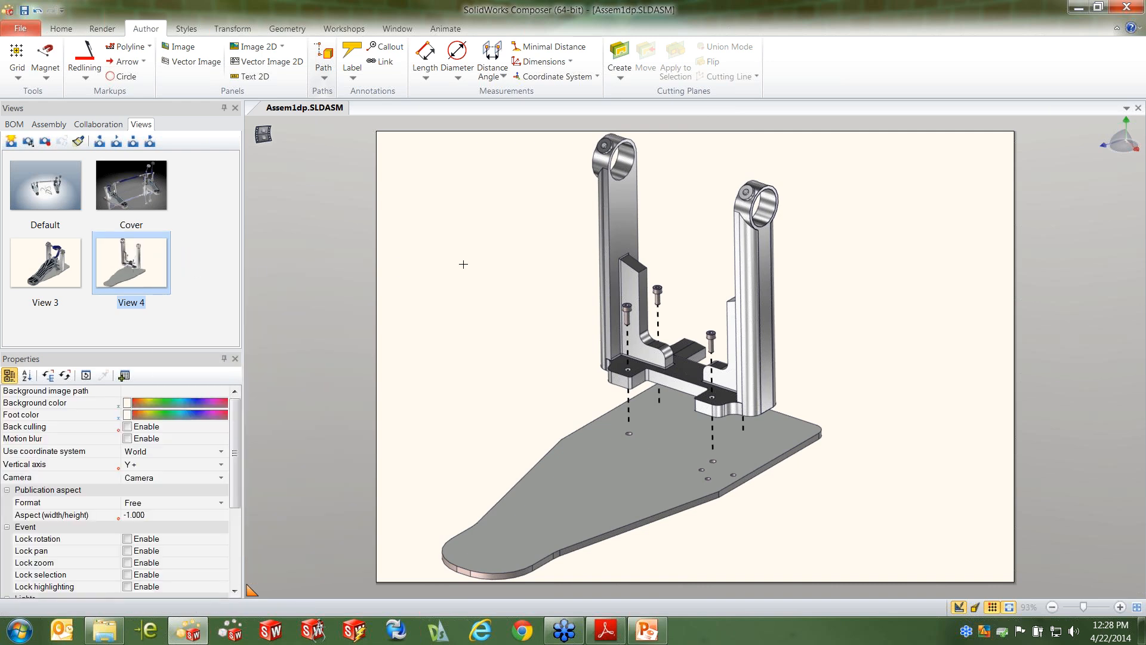
# Add labels to the base left foot, the base2 plate and one socket head cap screw, placing each text clear of the parts
pyautogui.click(353, 59)
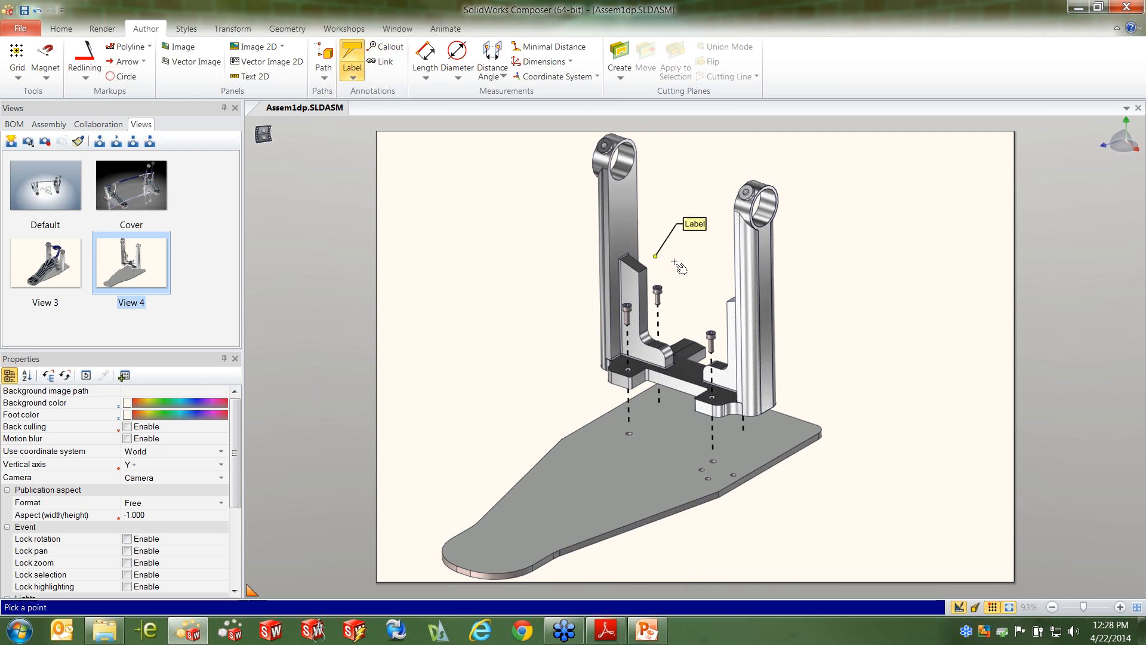
pyautogui.click(768, 272)
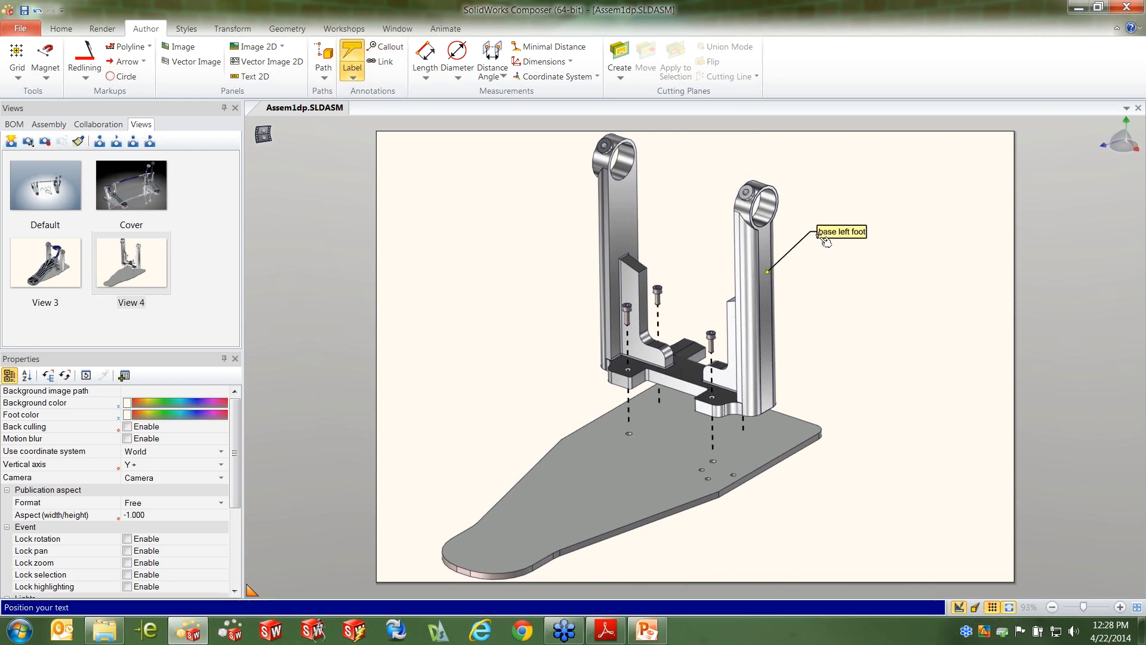
pyautogui.click(829, 236)
pyautogui.click(796, 438)
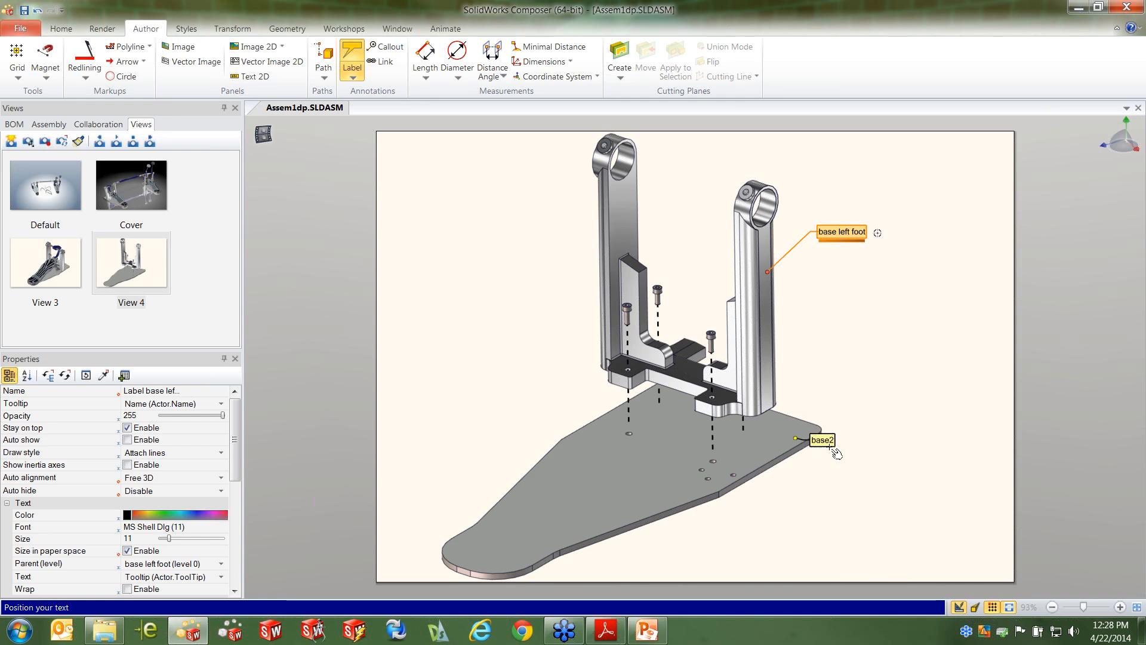
pyautogui.click(885, 434)
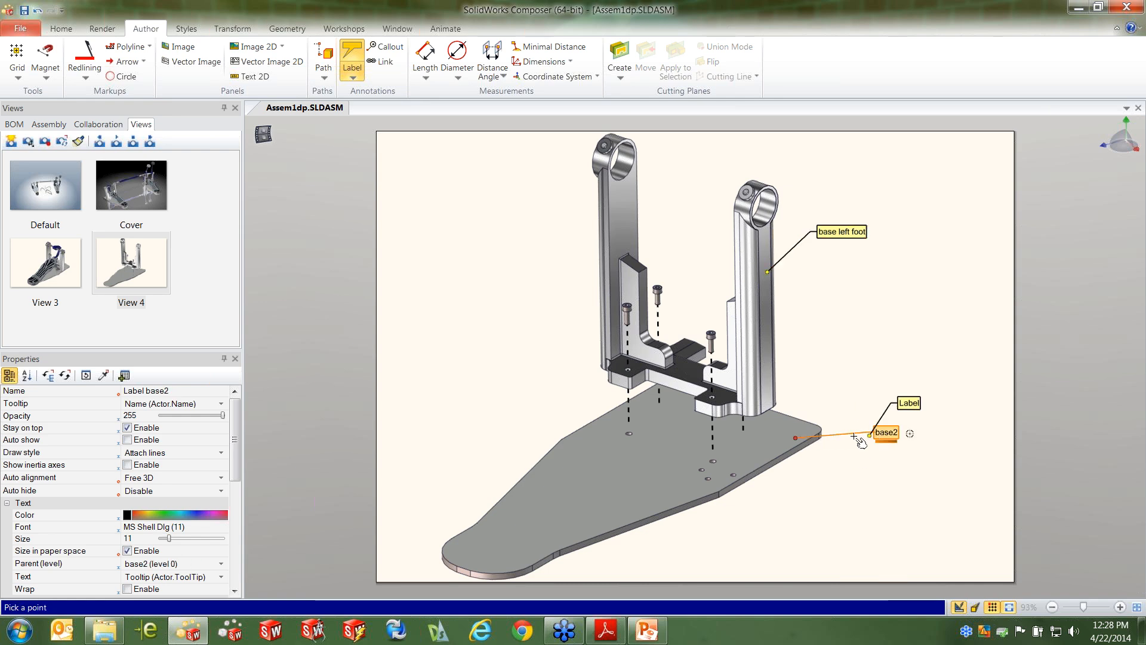
pyautogui.click(627, 310)
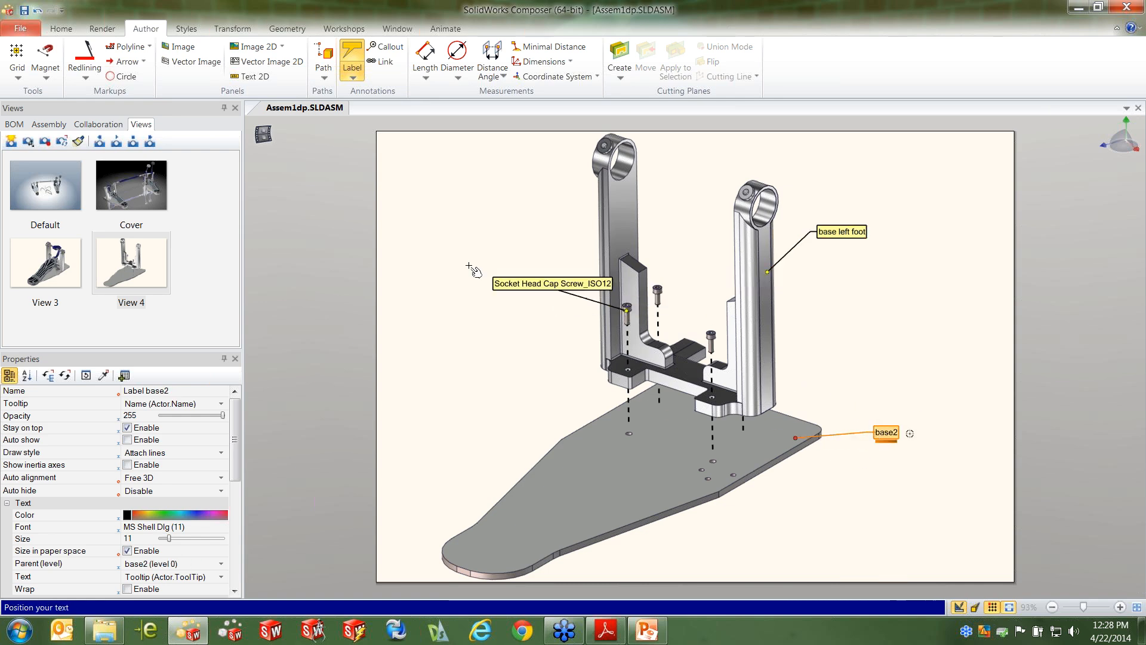
pyautogui.click(427, 236)
pyautogui.press('Escape')
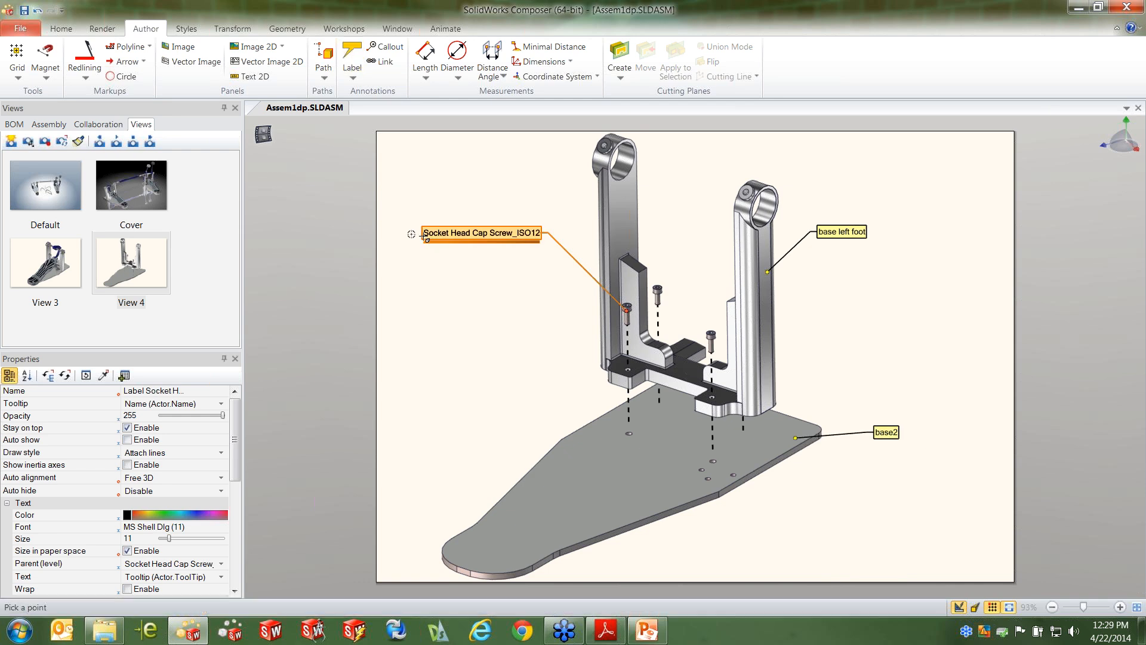
pyautogui.click(501, 336)
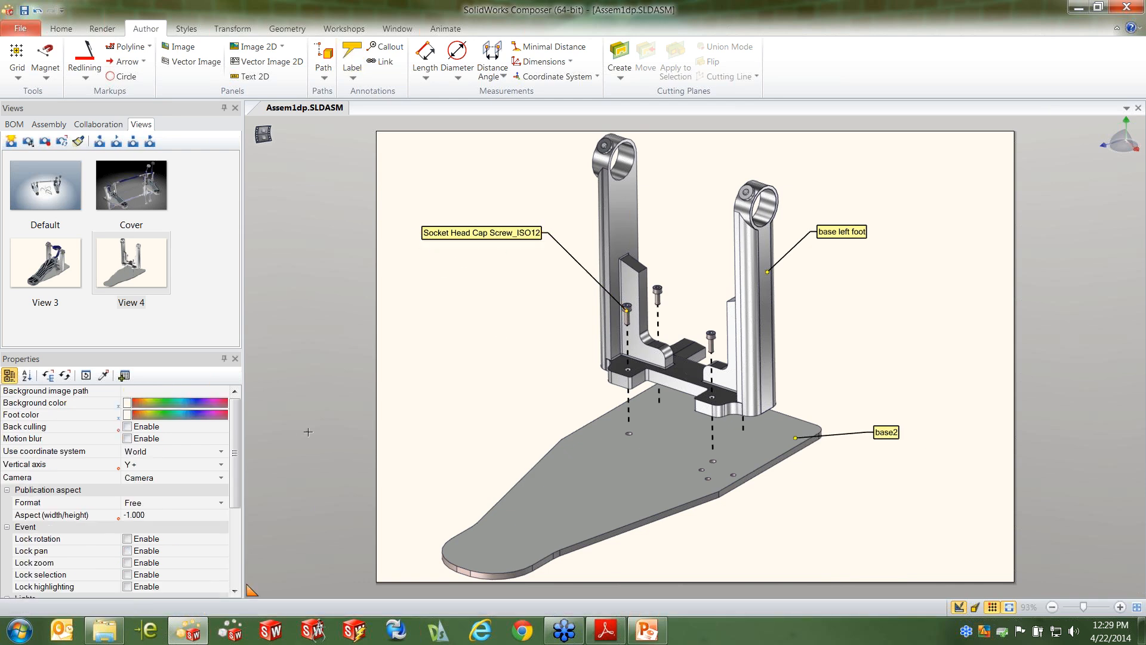
# Examine the labelled cap screw's user properties, particularly its SW Configuration entry
pyautogui.click(473, 232)
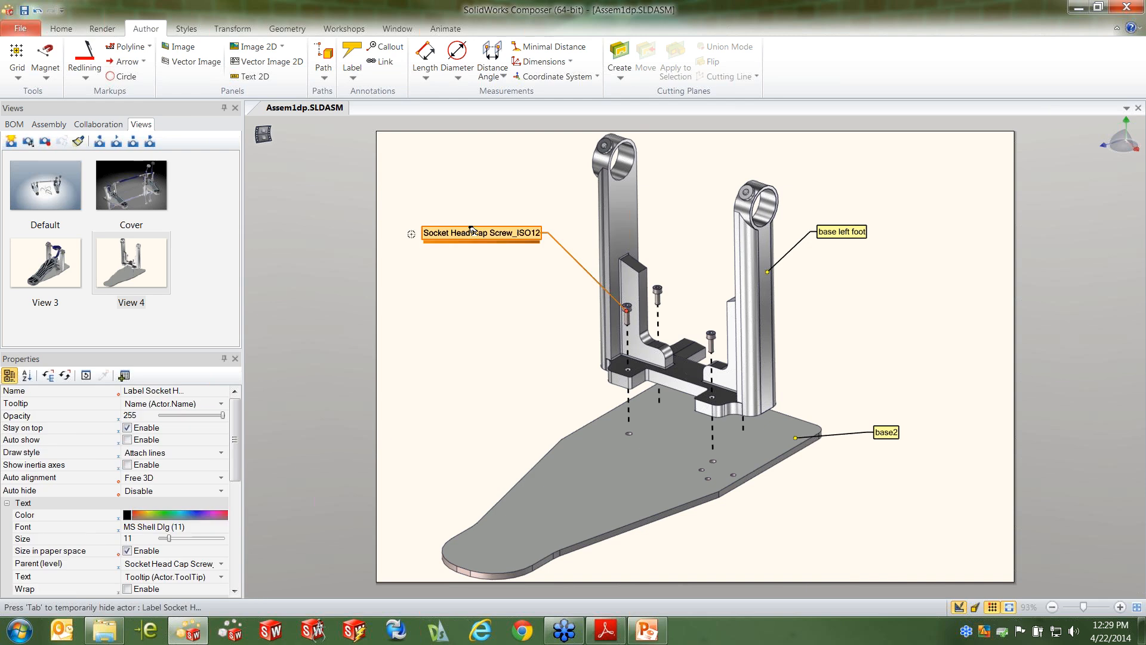
pyautogui.click(628, 307)
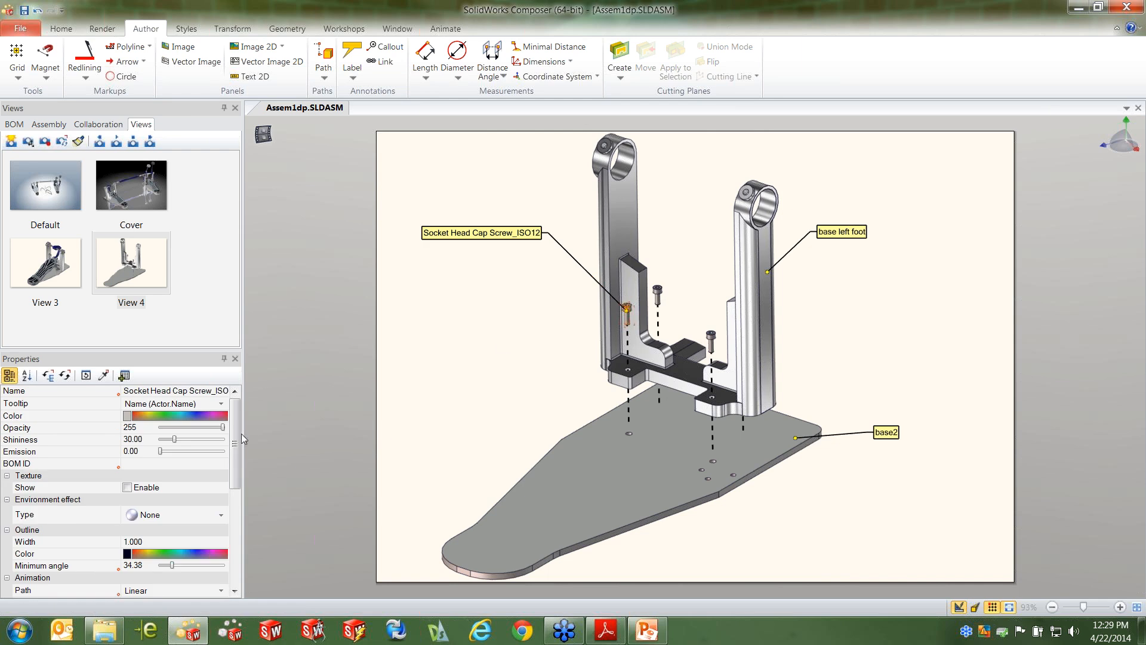
pyautogui.scroll(-6, 236, 441)
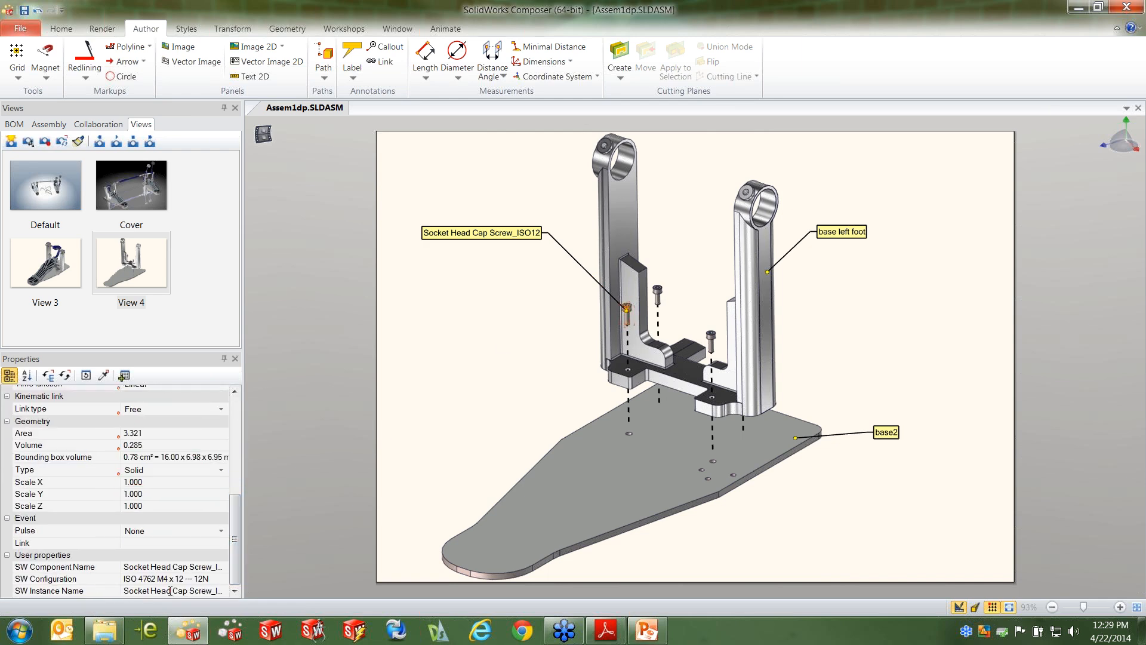
pyautogui.click(128, 578)
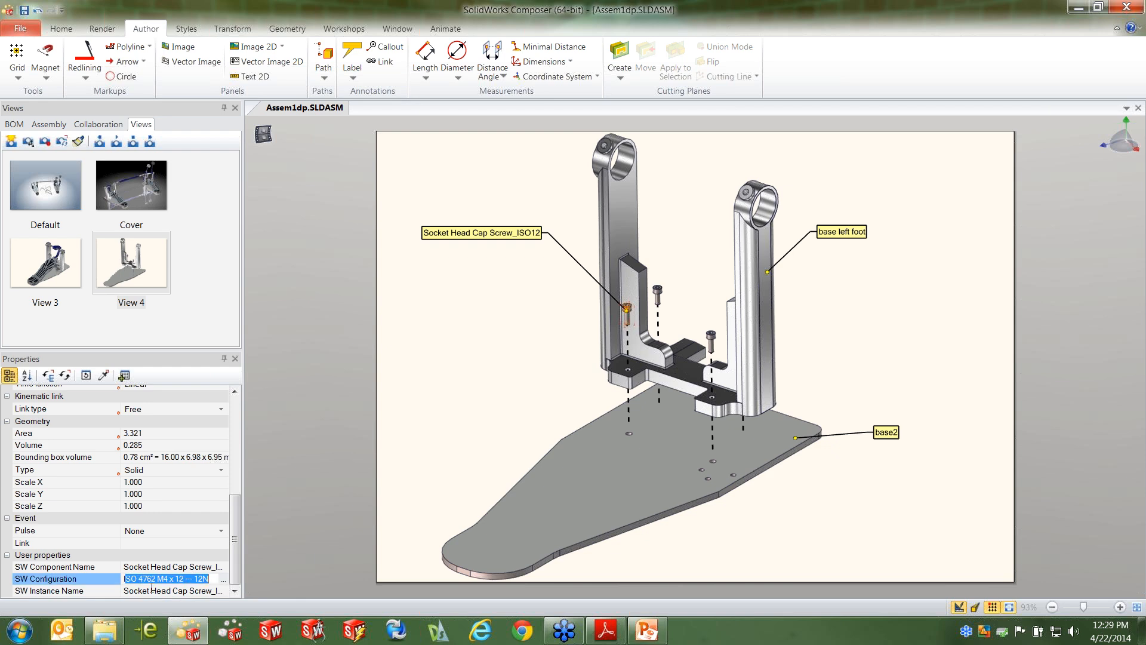
pyautogui.click(515, 349)
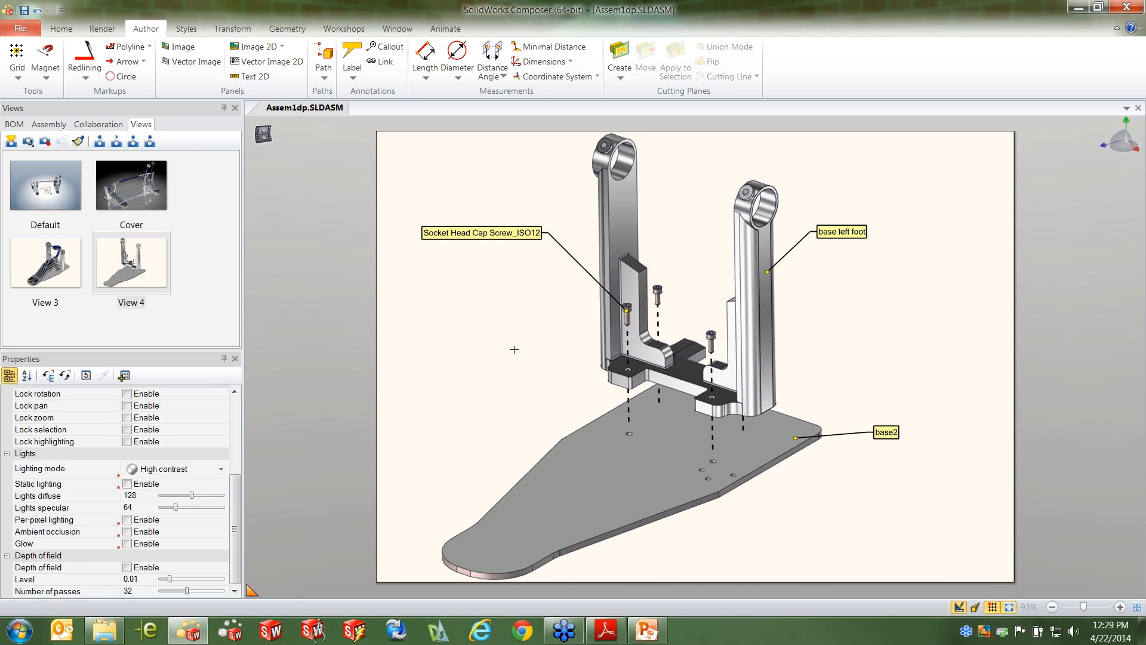
# Update View 4 so it captures the labelled exploded base
pyautogui.rightClick(147, 243)
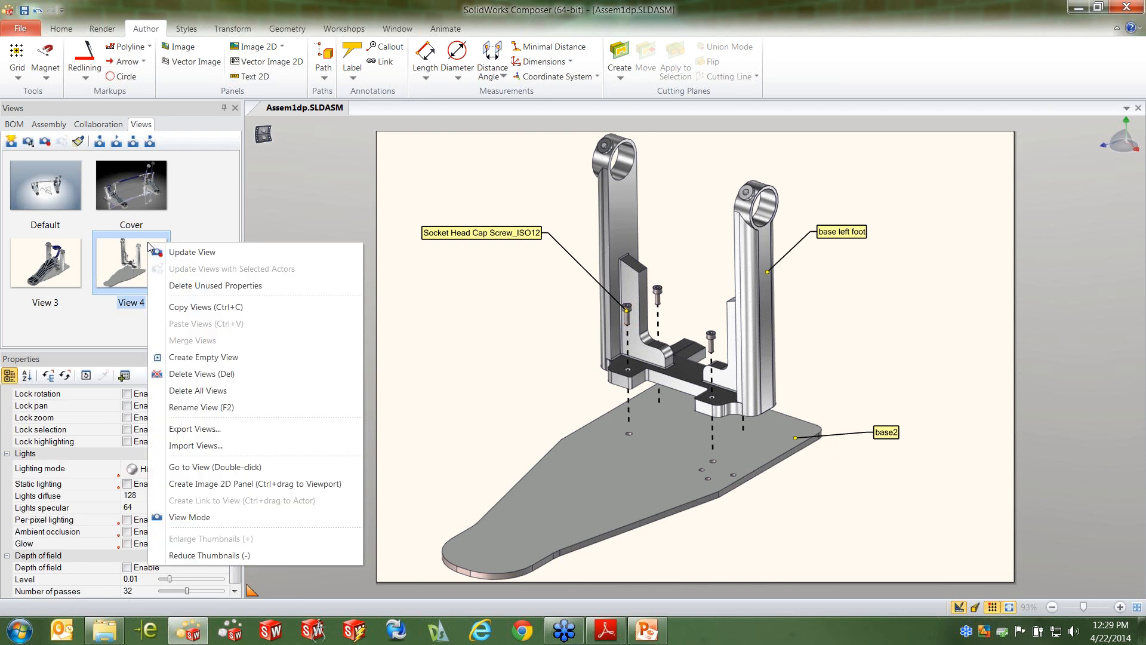
pyautogui.click(177, 254)
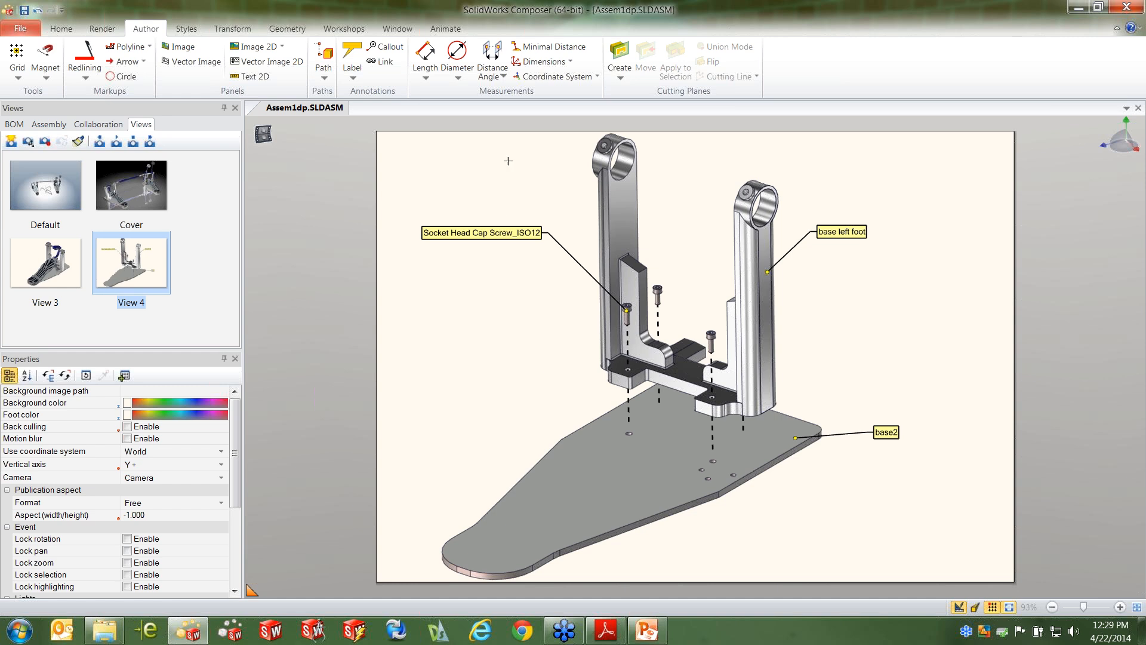
# Restore the exploded base parts and screws to their neutral position and capture the collapsed state as a new view
pyautogui.moveTo(500, 143); pyautogui.dragTo(880, 528)
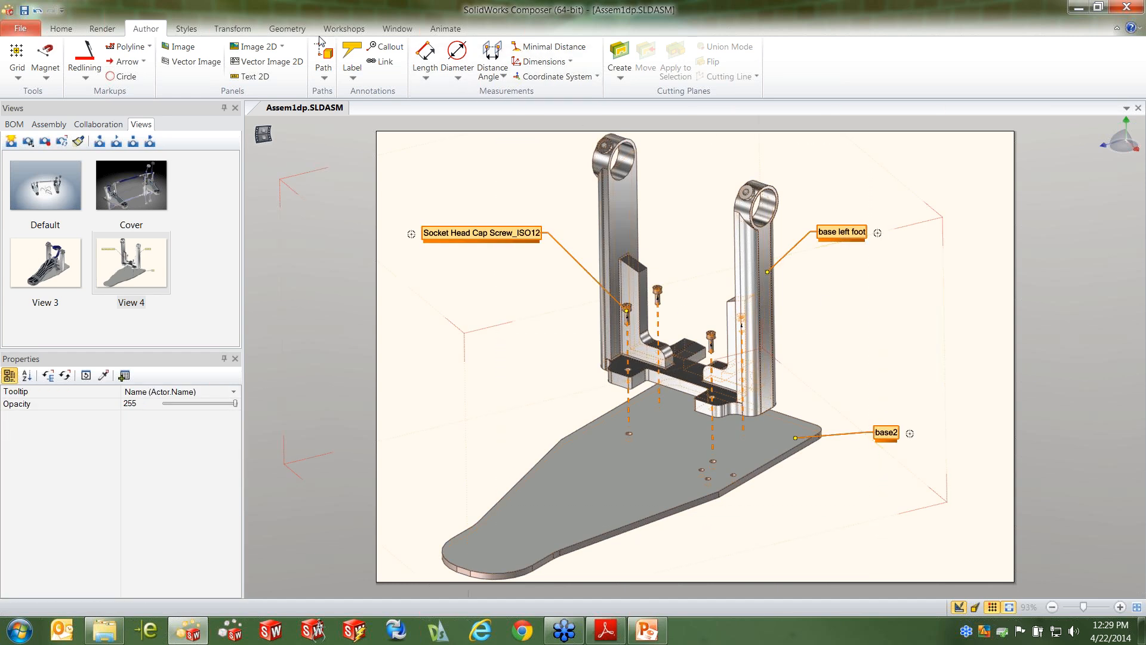
pyautogui.click(232, 29)
pyautogui.click(388, 76)
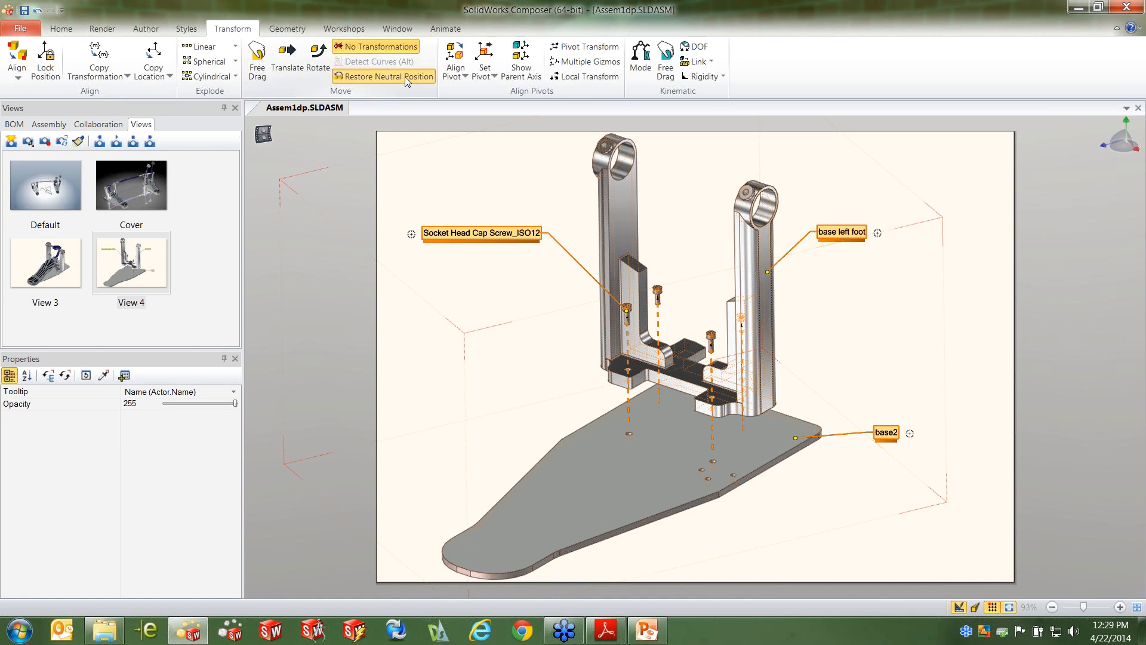
pyautogui.click(482, 248)
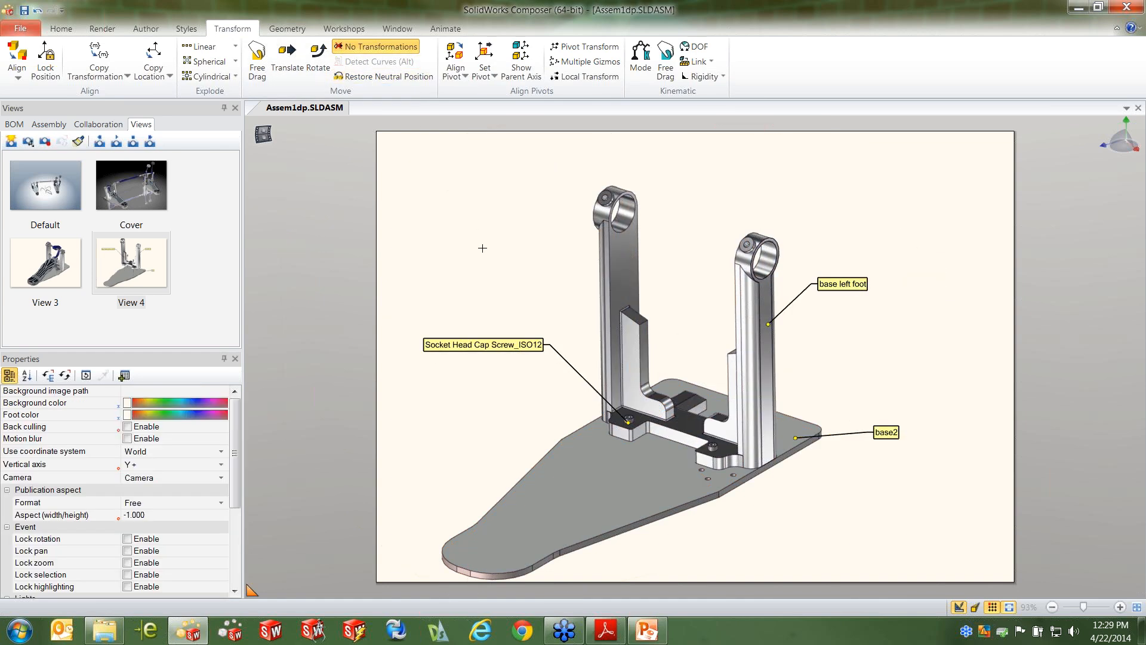
pyautogui.click(12, 142)
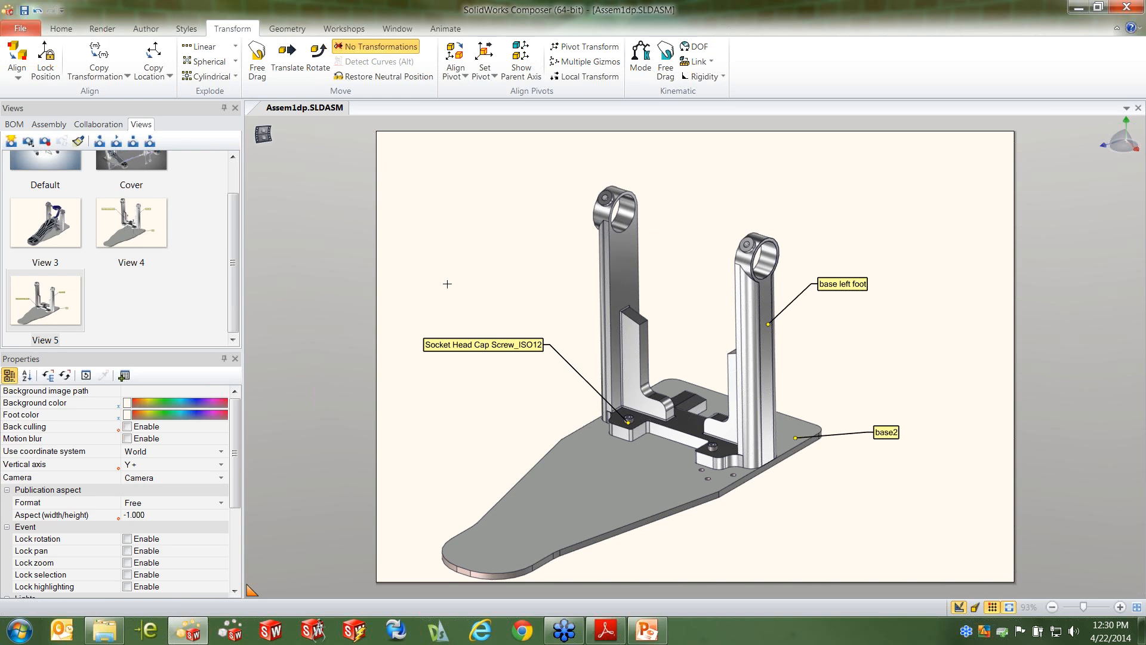
# Play the transition back and forth between View 4 and View 5 to compare the exploded and collapsed base
pyautogui.click(140, 222)
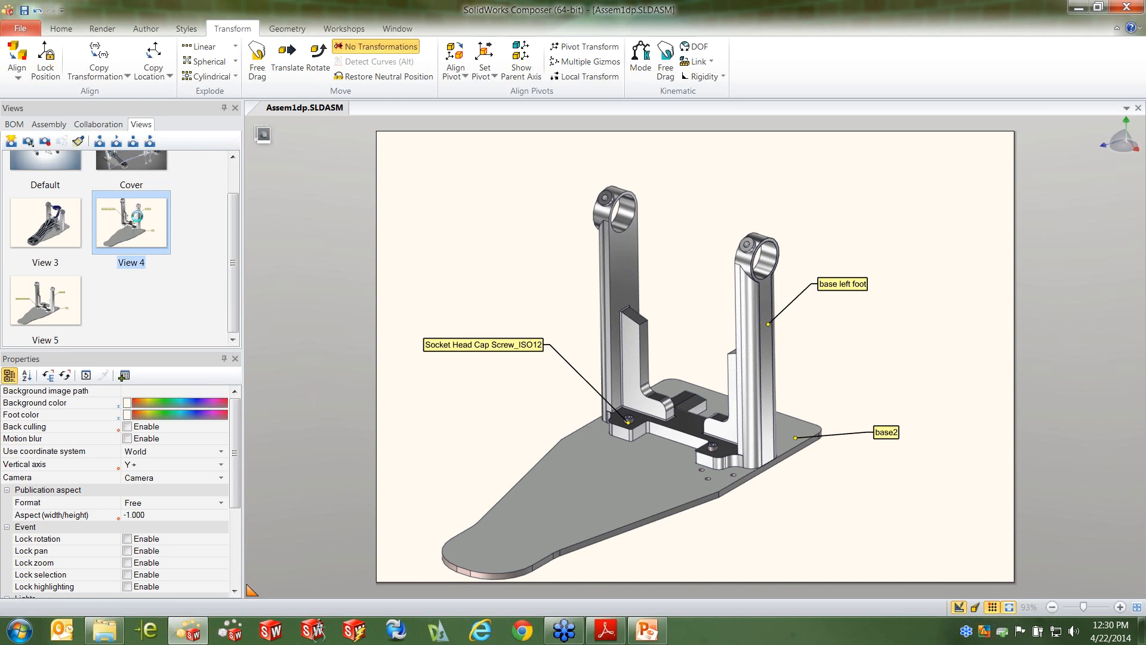
pyautogui.click(57, 312)
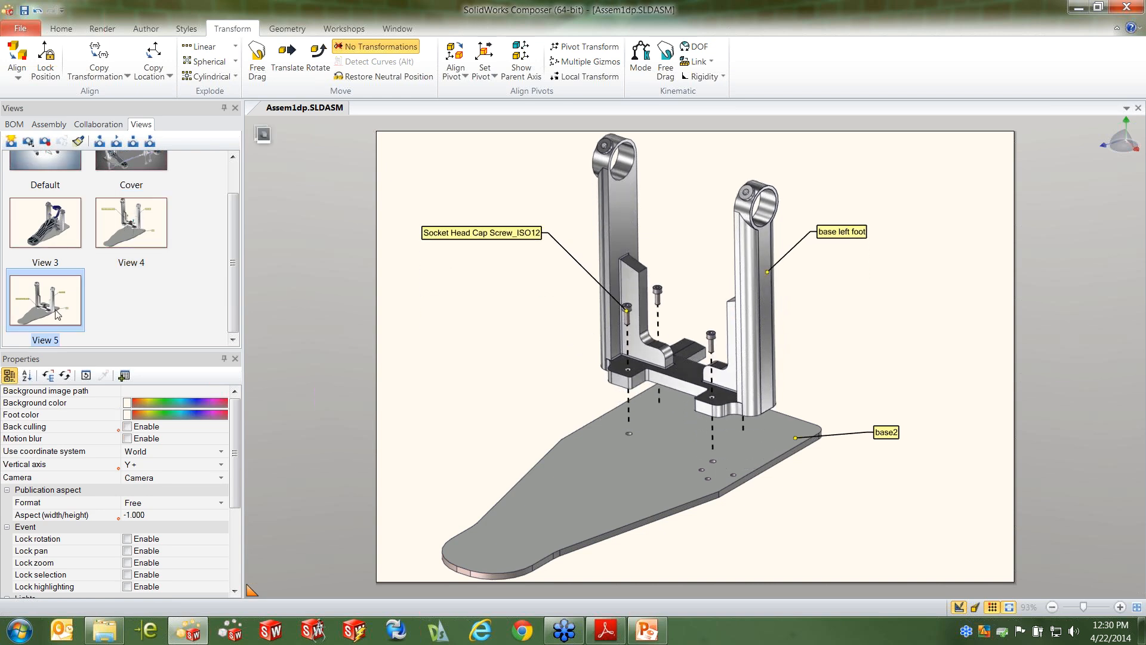
pyautogui.click(125, 231)
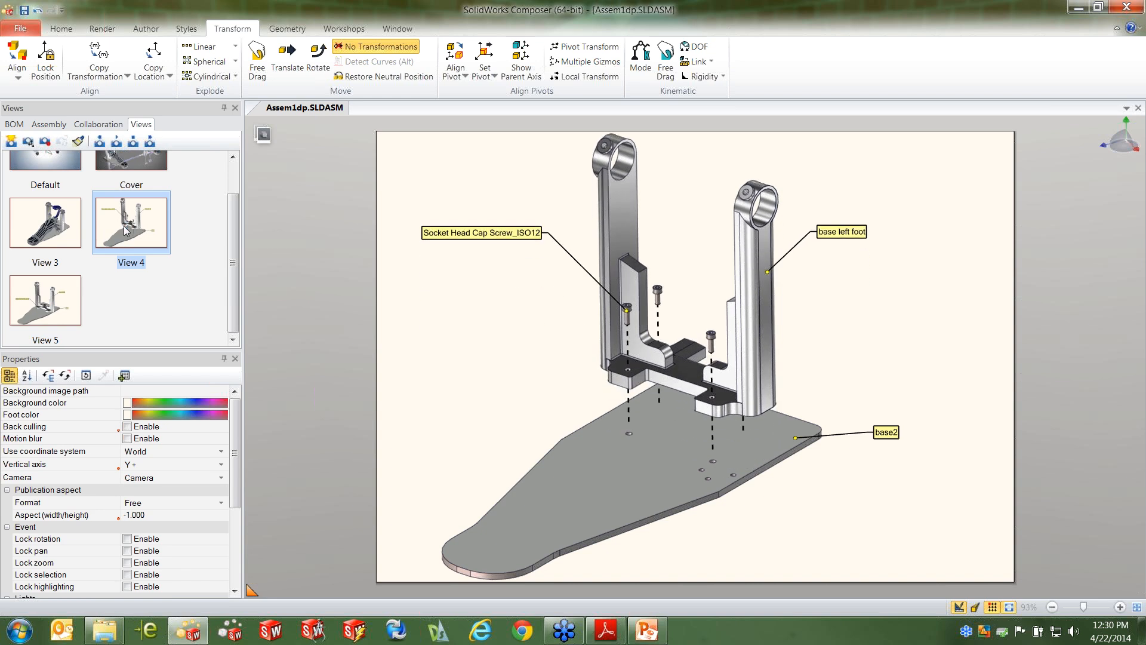
pyautogui.click(59, 291)
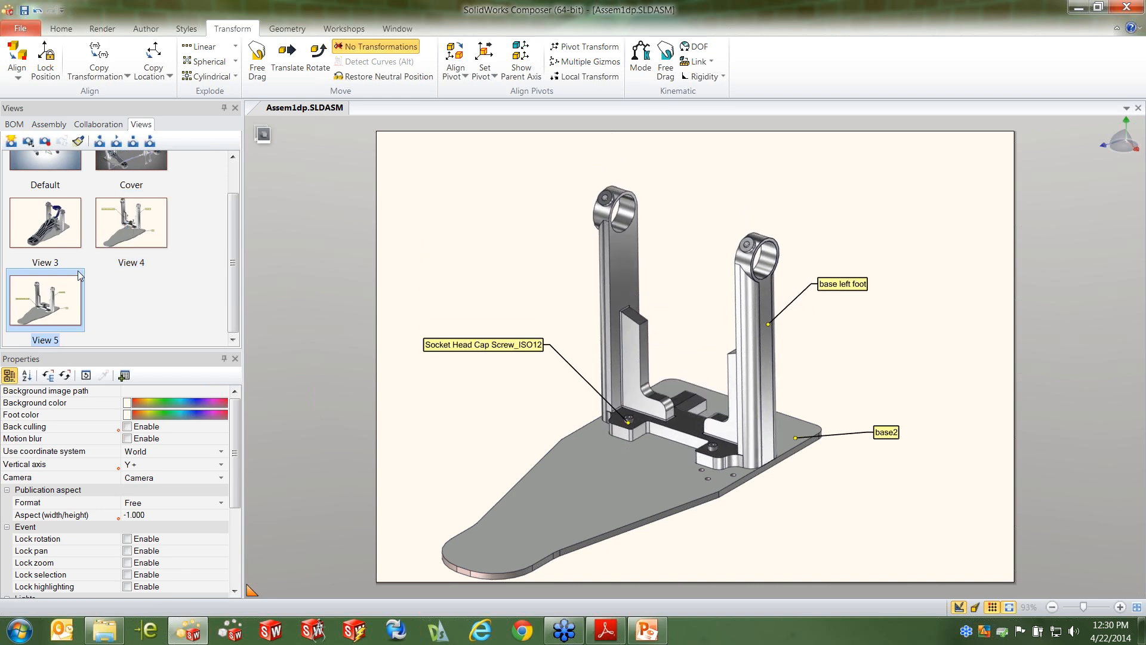
pyautogui.click(117, 233)
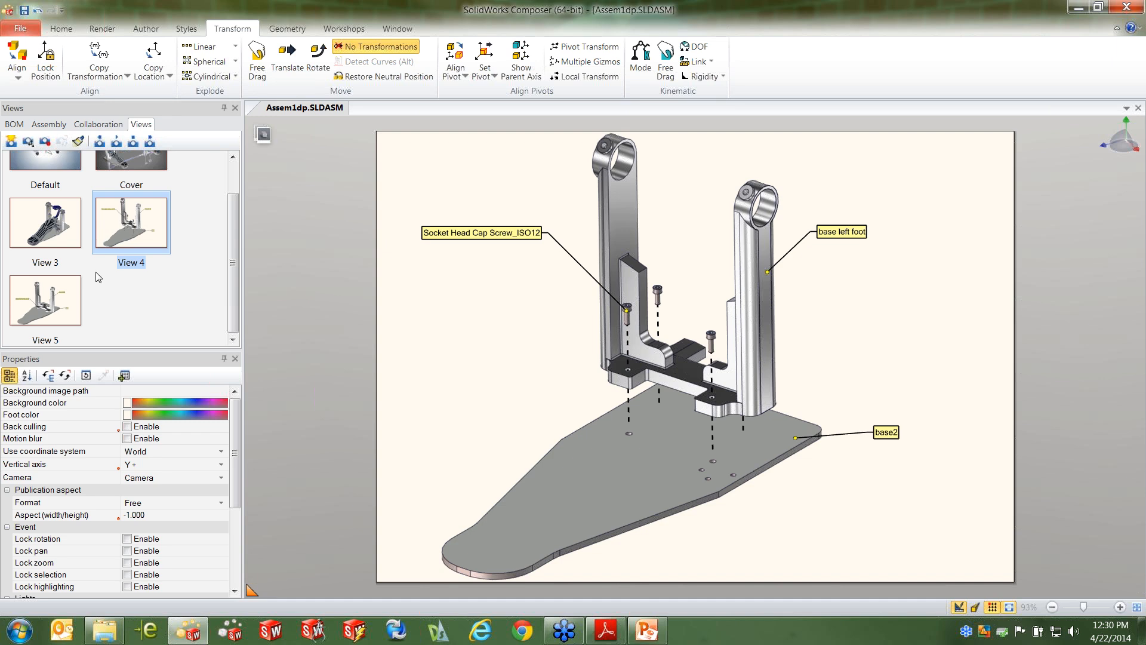
pyautogui.click(60, 304)
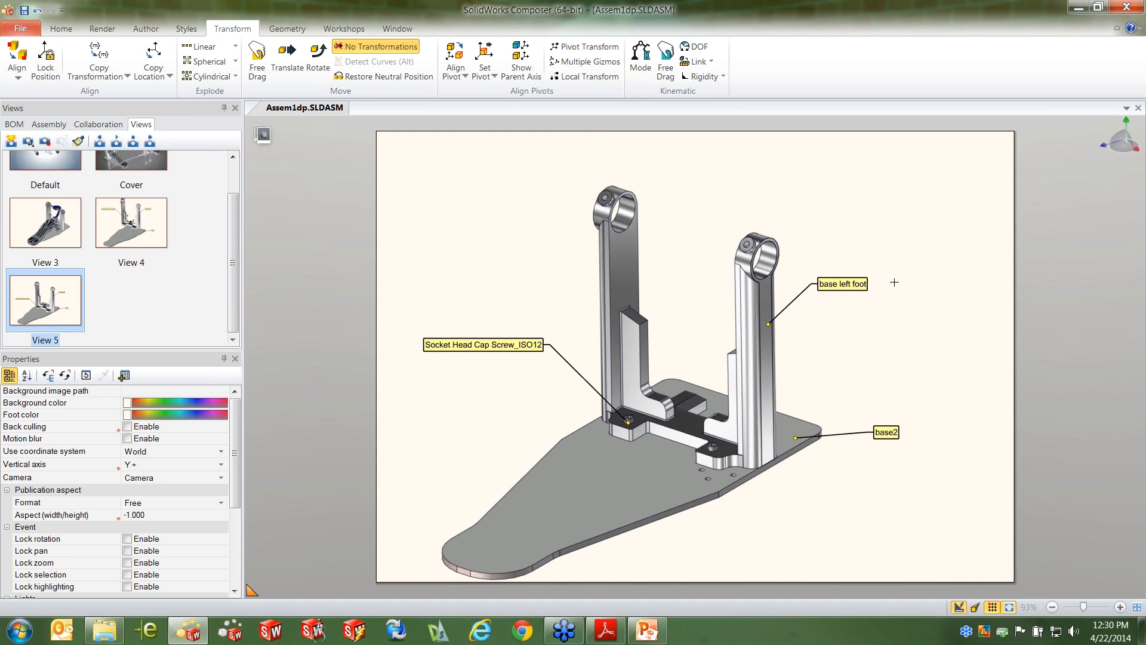
# Remove the cap screw, base left foot and base2 labels from the collapsed base
pyautogui.click(456, 338)
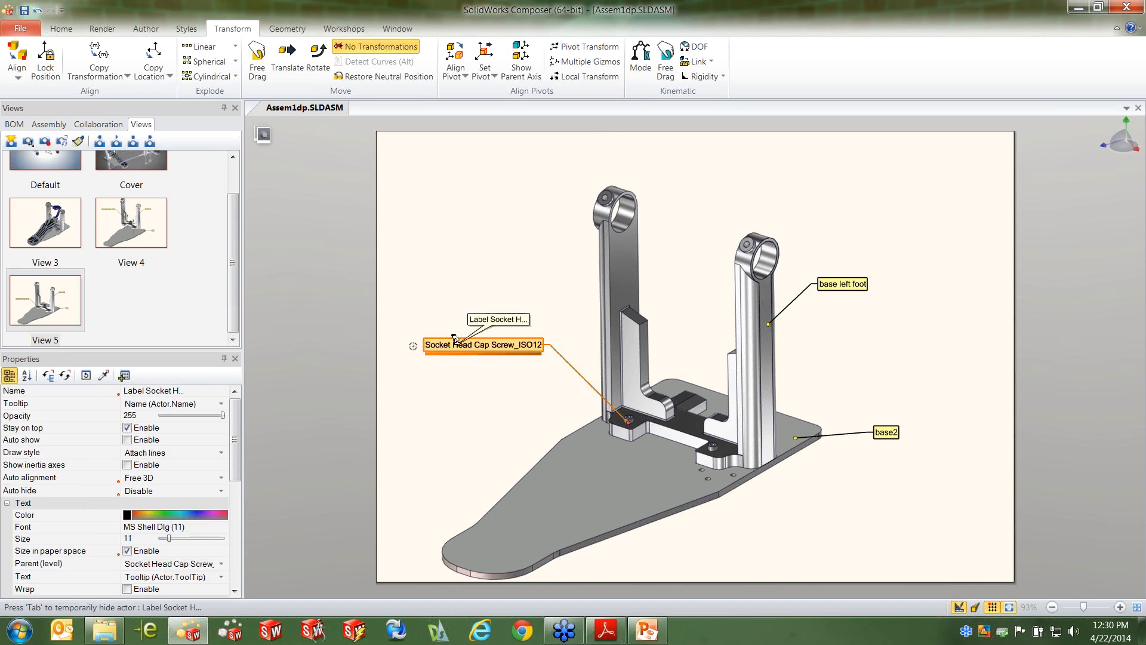
pyautogui.click(842, 284)
pyautogui.click(886, 433)
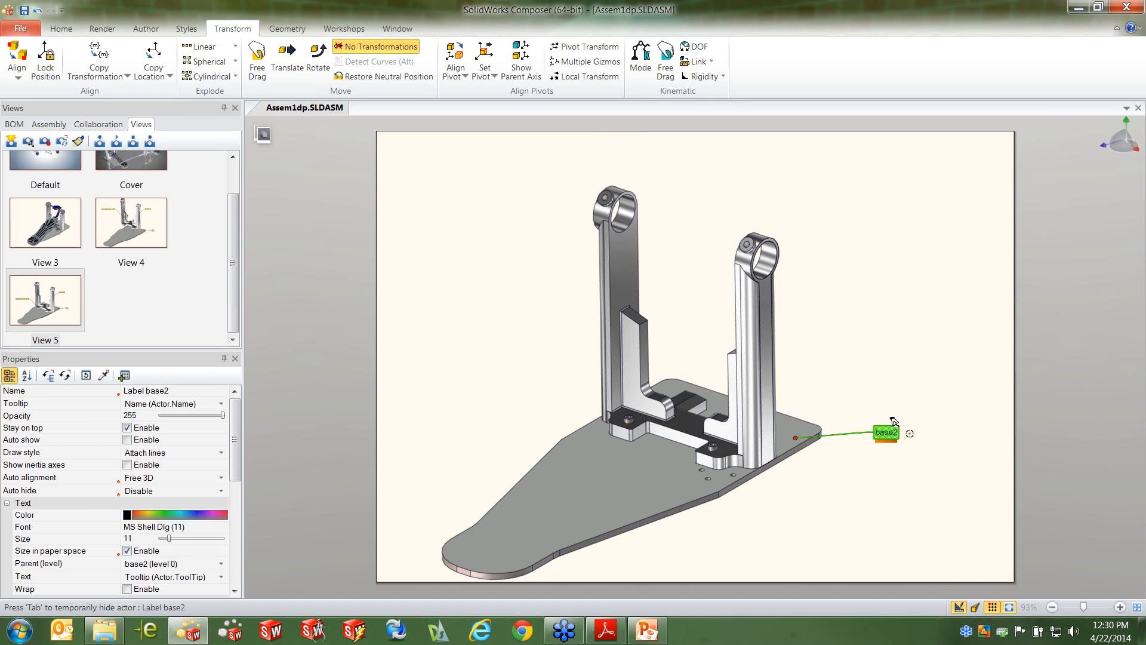
pyautogui.click(926, 356)
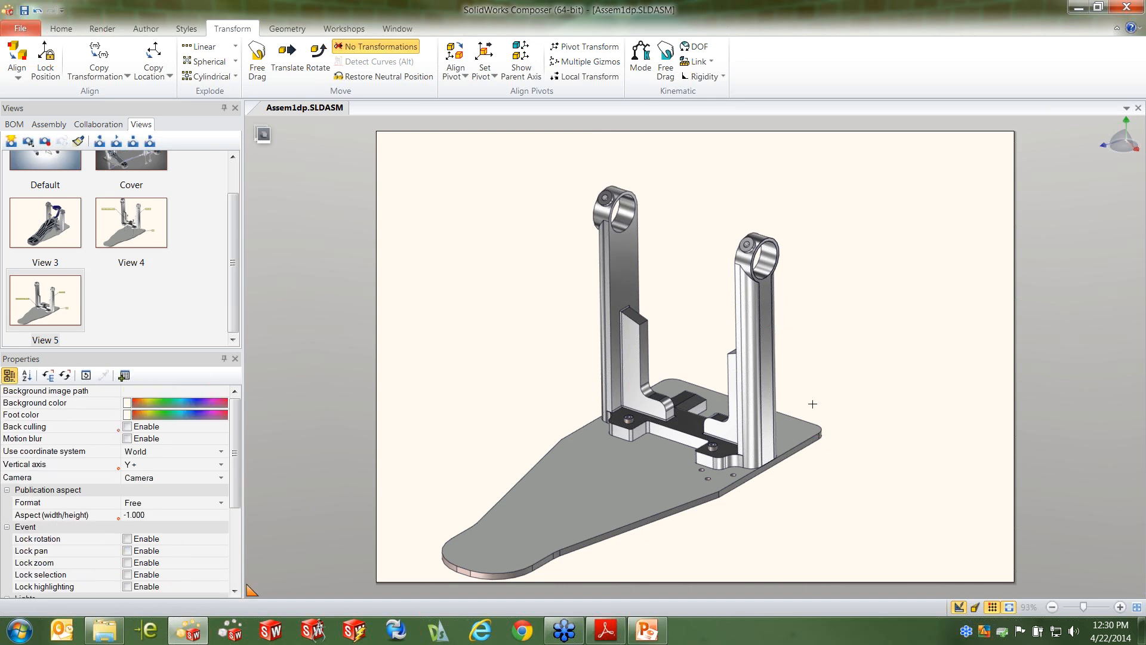
# Show the heel and both Pan Head Cross Recess Screws from the Left Pedal selection set on the base plate
pyautogui.scroll(-1, 513, 501)
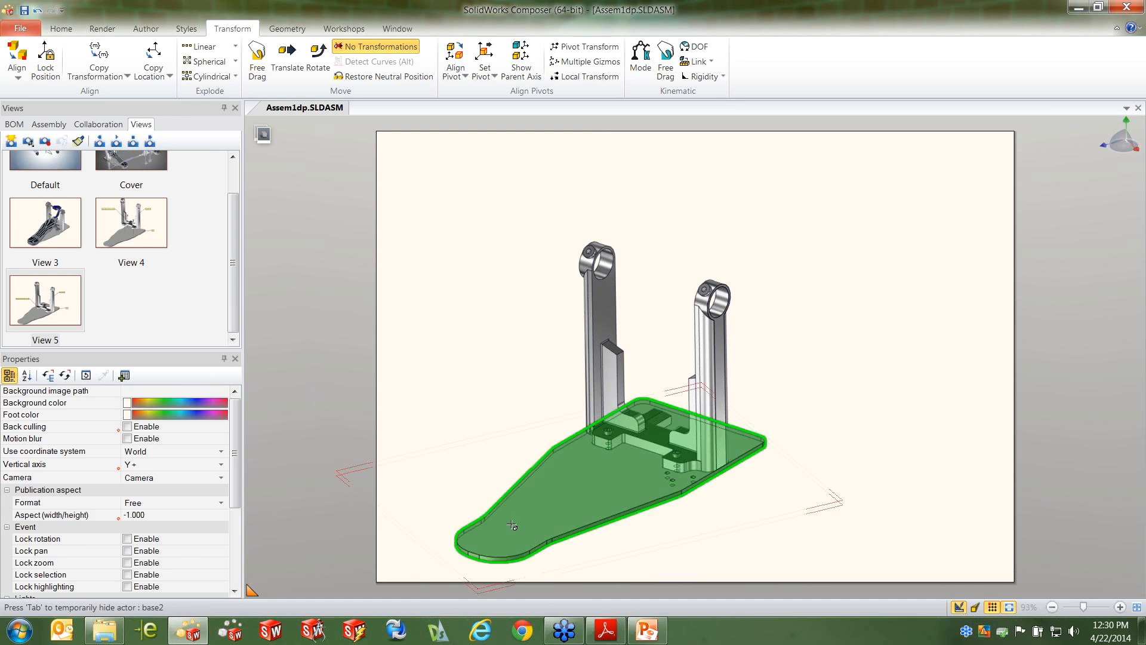
pyautogui.scroll(3, 710, 424)
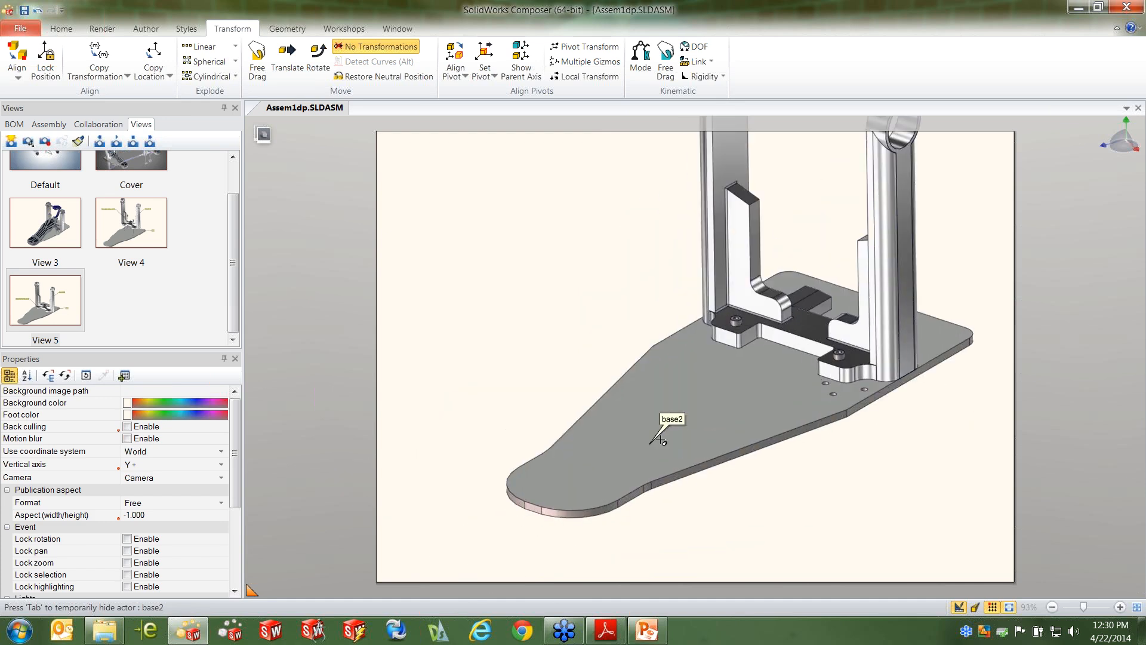
pyautogui.moveTo(716, 424); pyautogui.dragTo(701, 447, button='middle')
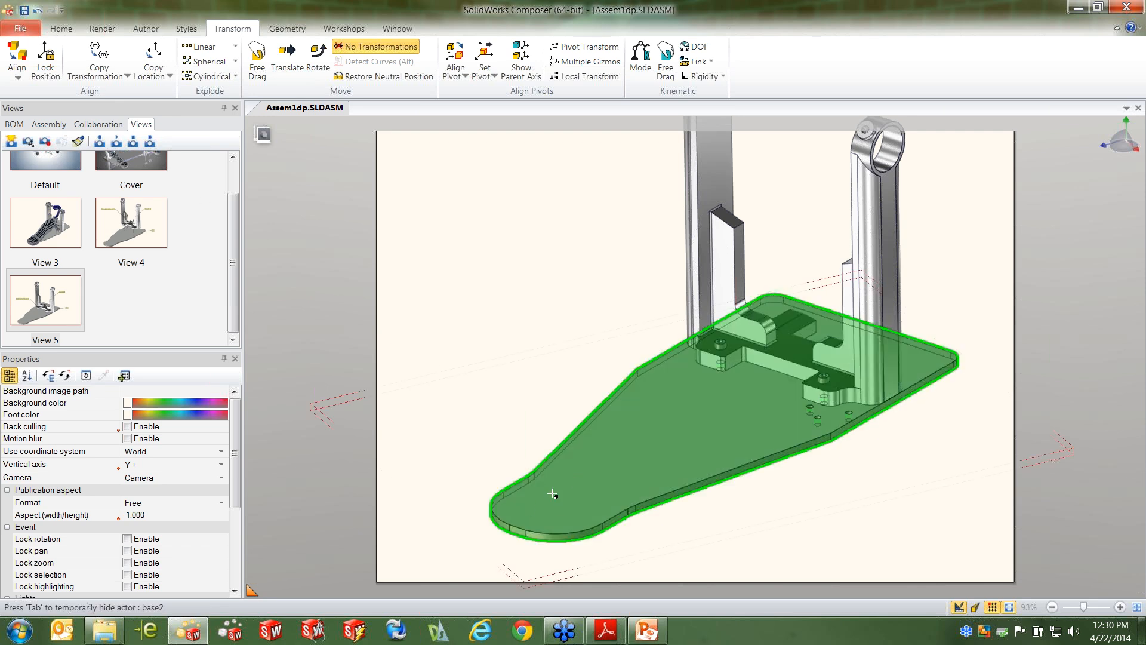
pyautogui.click(53, 125)
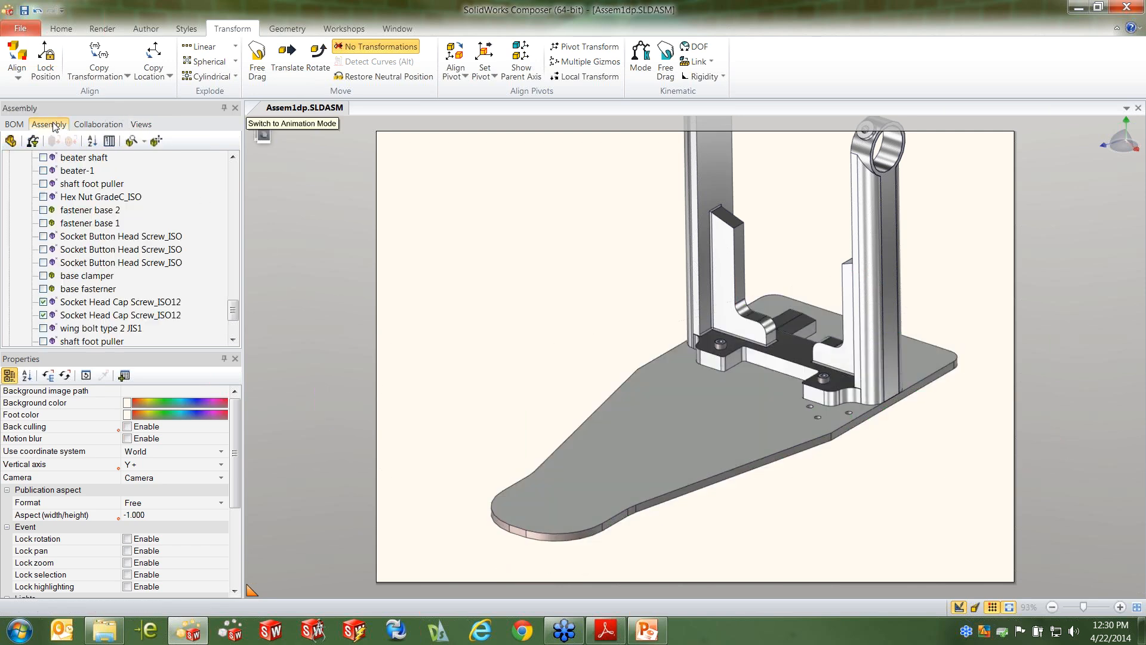
pyautogui.scroll(-3, 21, 321)
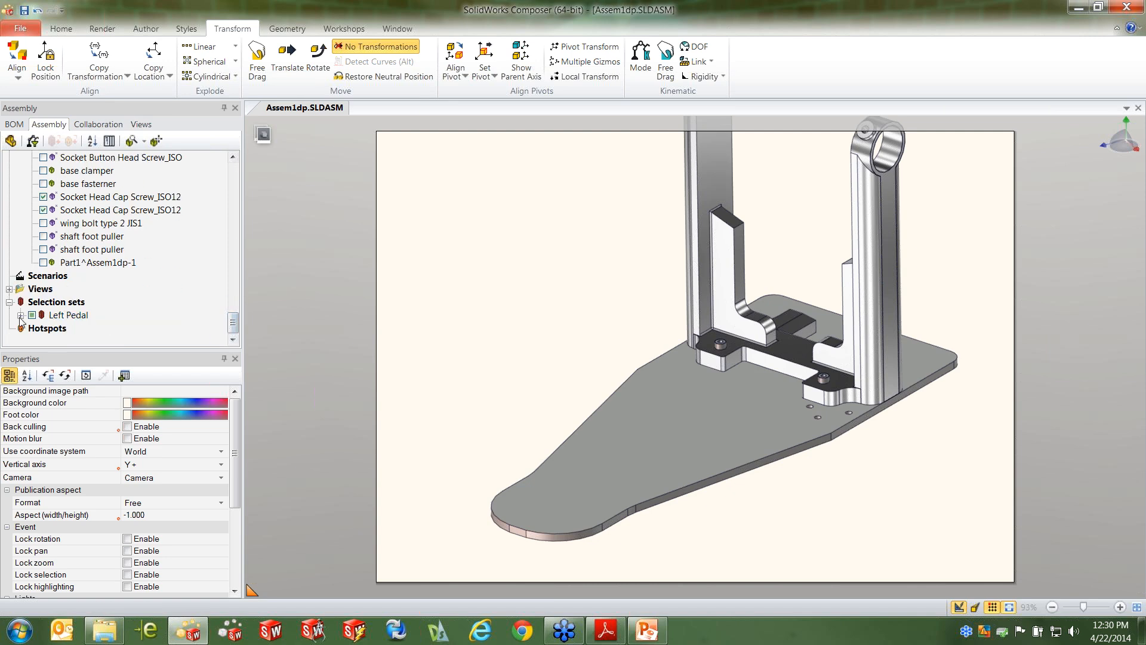
pyautogui.click(20, 316)
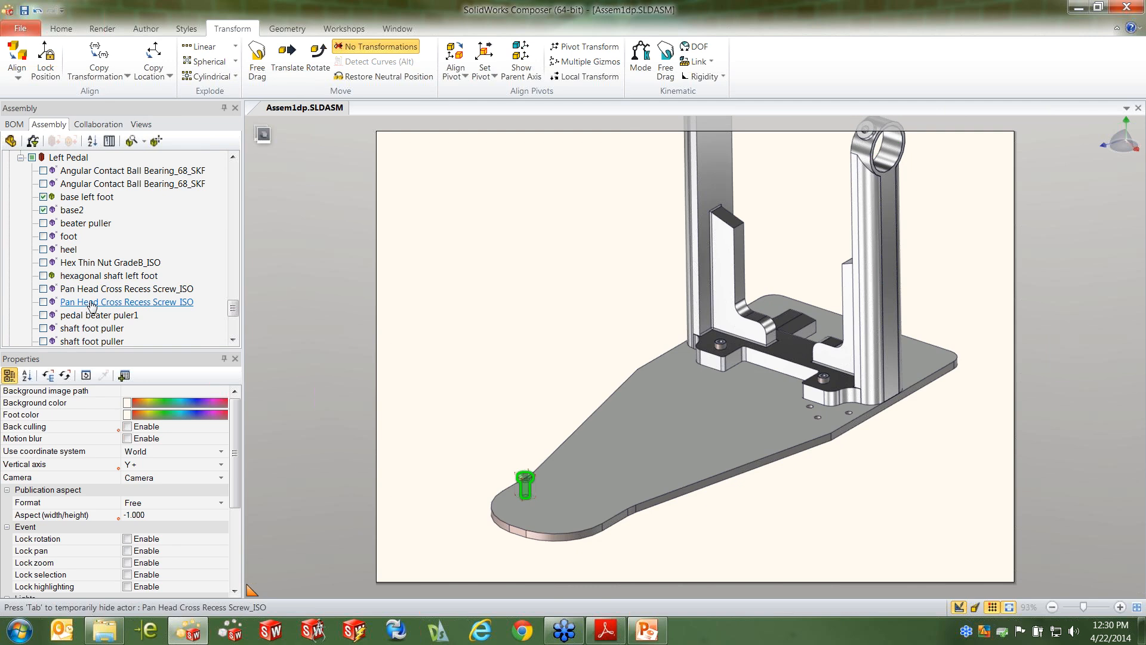
pyautogui.click(43, 302)
pyautogui.click(44, 289)
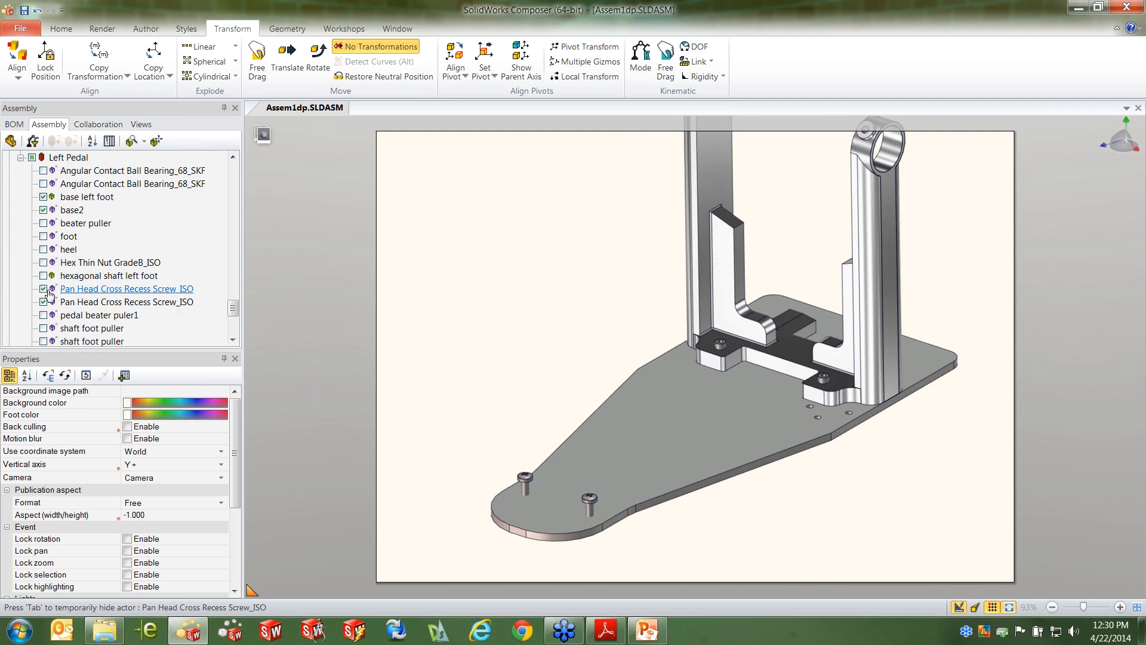
pyautogui.click(44, 250)
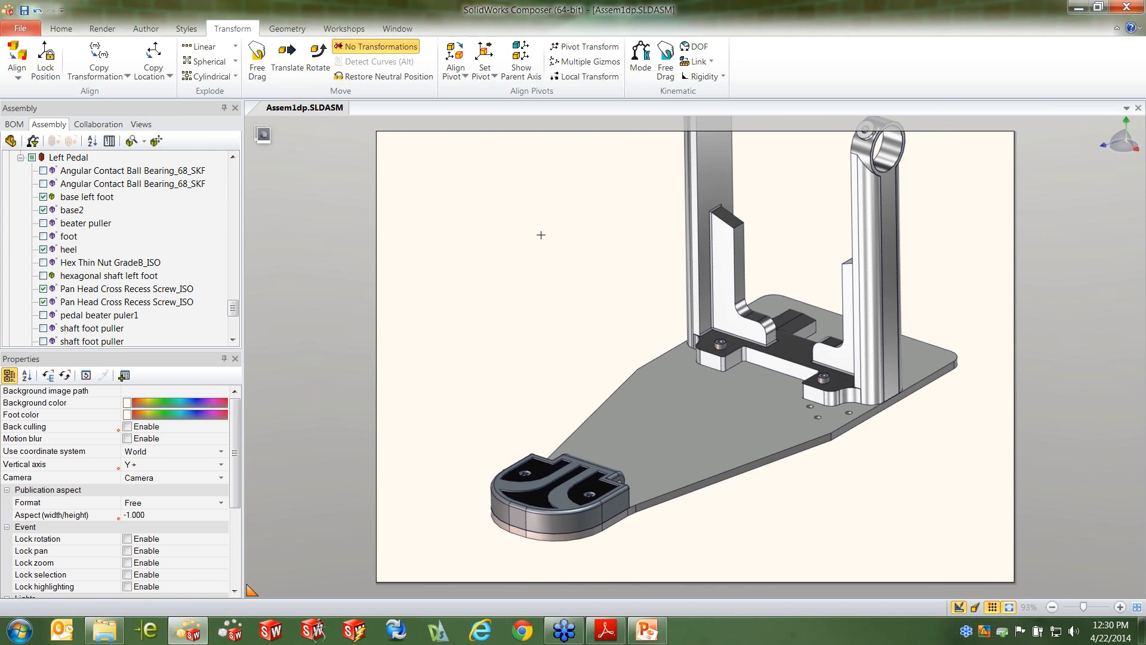
# Translate both Pan Head Cross Recess Screws together straight up, well above the heel
pyautogui.rightClick(490, 265)
pyautogui.press('Escape')
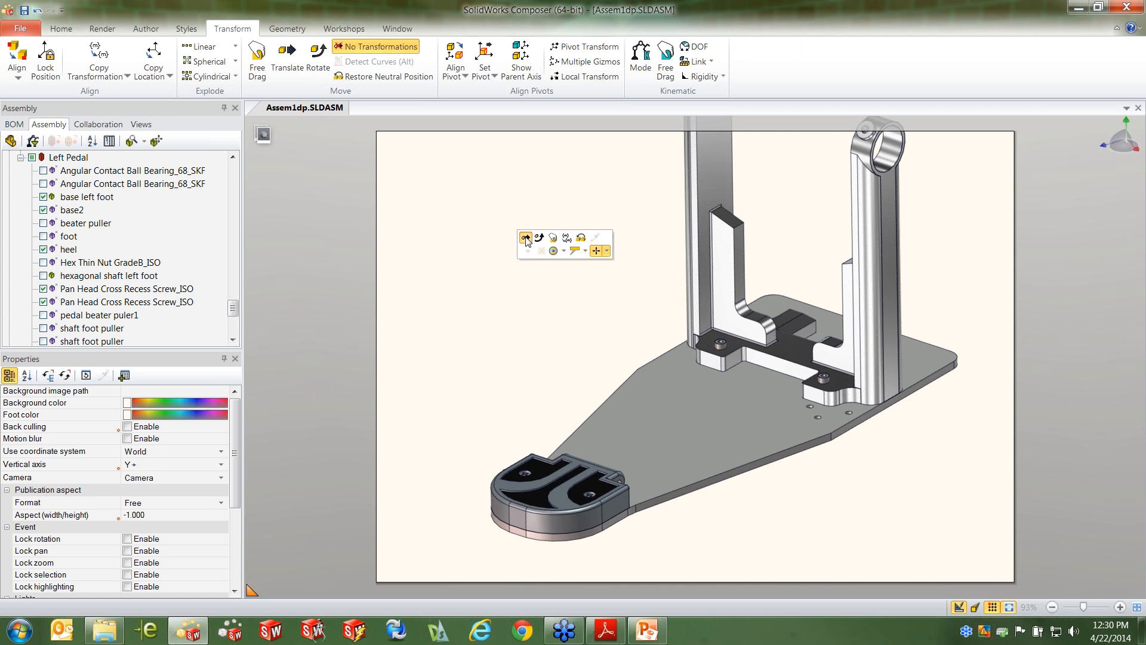
pyautogui.press('space')
pyautogui.click(524, 473)
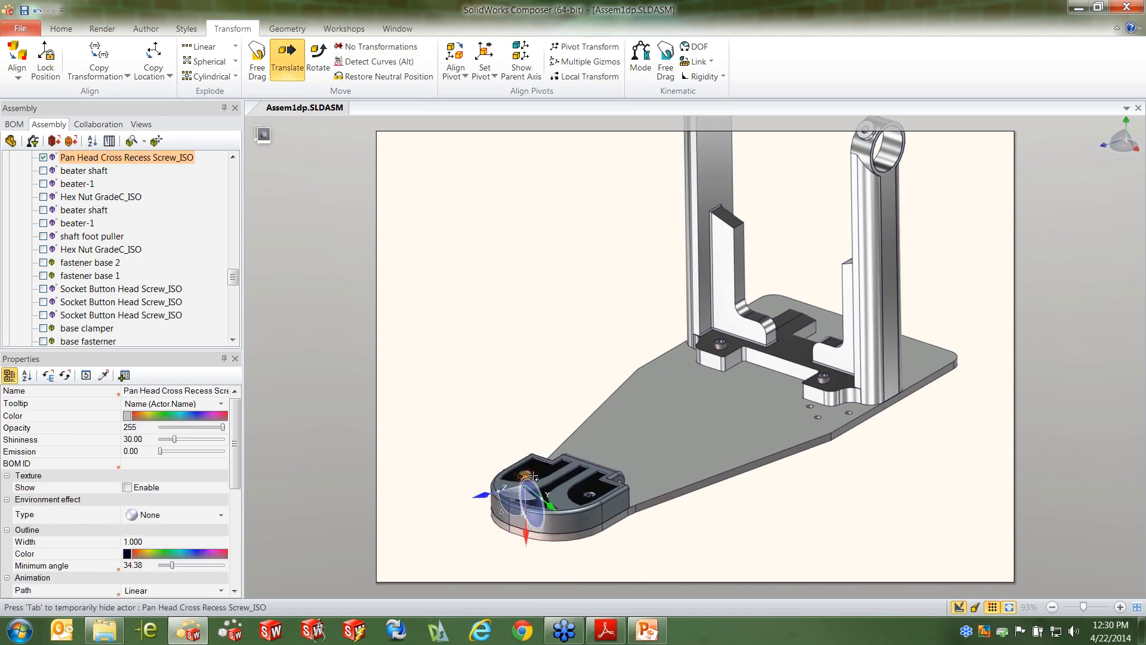
pyautogui.click(587, 498)
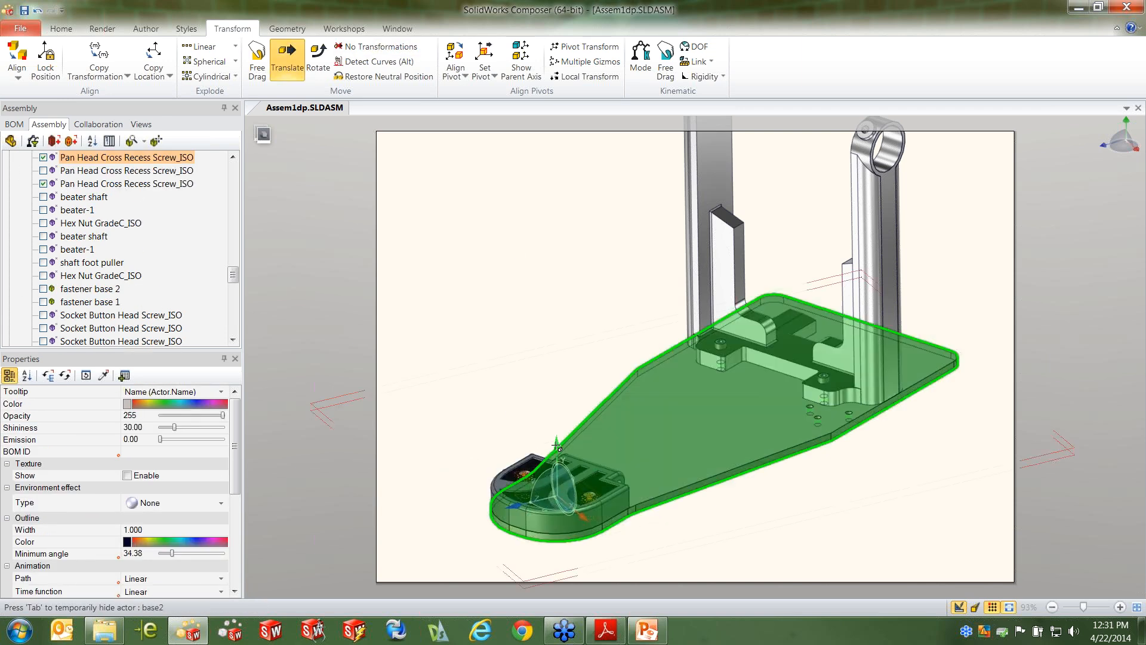
pyautogui.moveTo(548, 448); pyautogui.dragTo(541, 308)
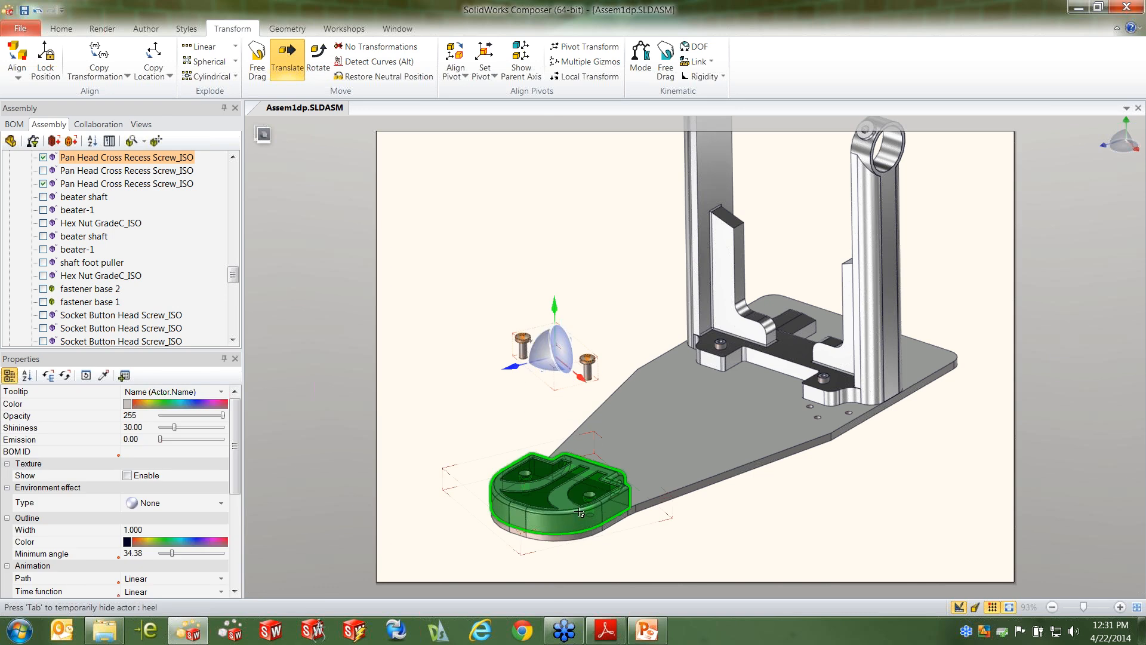
# Translate the heel straight up off the base plate and capture the exploded state as a new view
pyautogui.click(566, 518)
pyautogui.moveTo(550, 519); pyautogui.dragTo(549, 476)
pyautogui.click(600, 260)
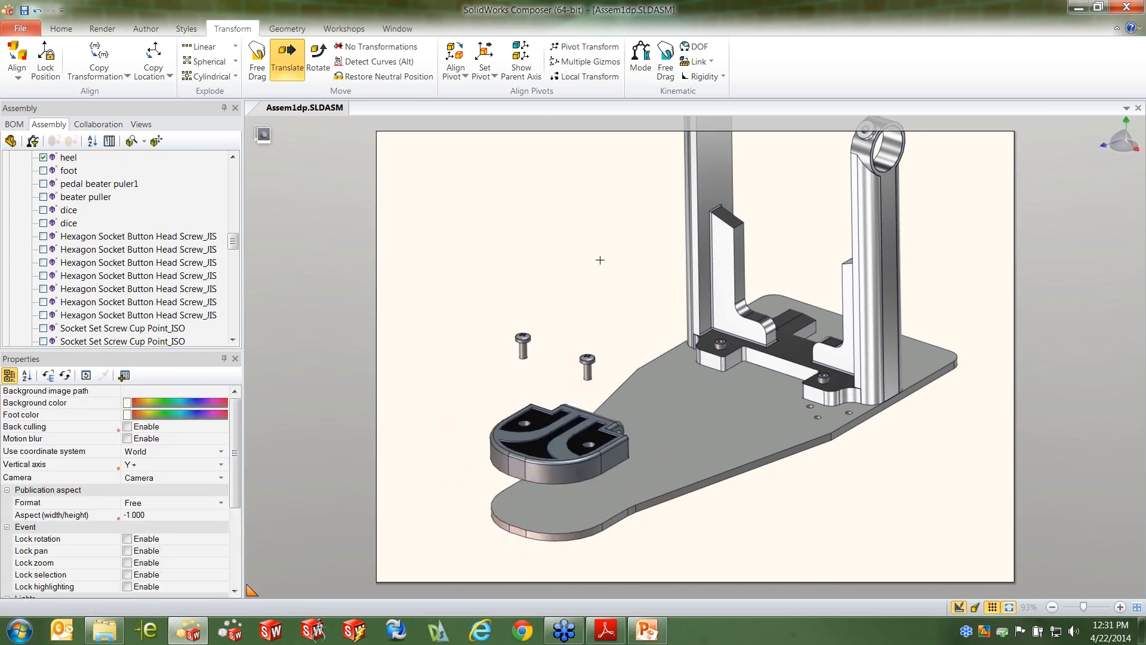
pyautogui.click(141, 124)
pyautogui.click(27, 142)
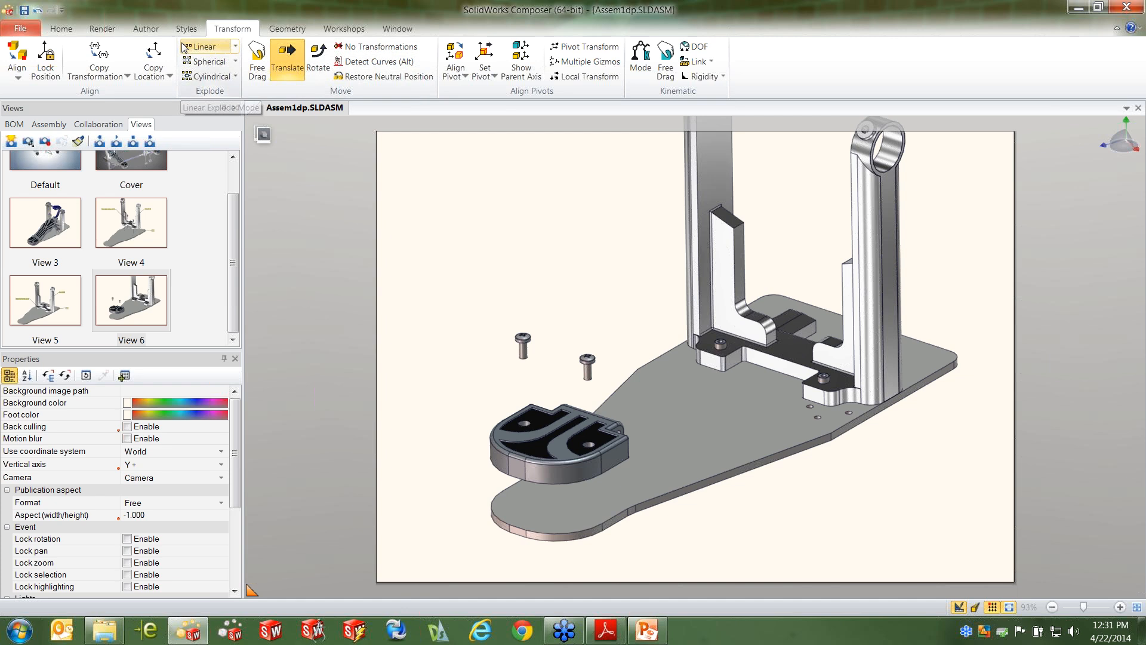
# Create a vertical arrow with its head at the heel's rear-left screw hole and its tail at the screw above it
pyautogui.click(145, 28)
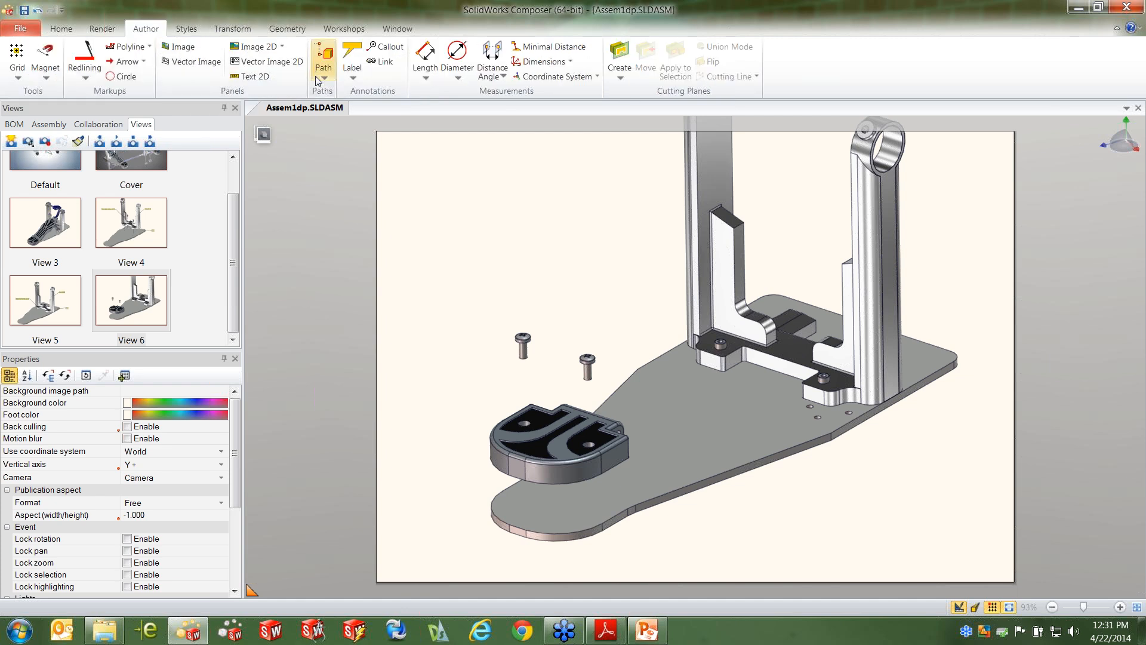
pyautogui.click(127, 62)
pyautogui.scroll(3, 561, 442)
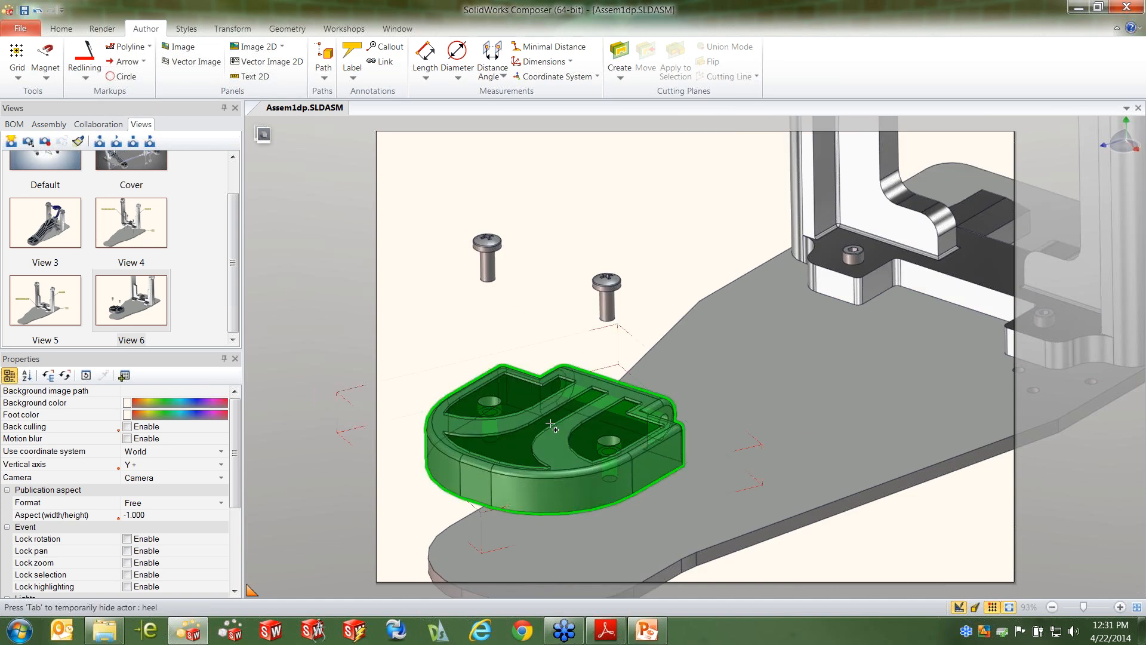
pyautogui.moveTo(592, 417); pyautogui.dragTo(659, 388, button='middle')
pyautogui.scroll(1, 660, 389)
pyautogui.scroll(-1, 484, 206)
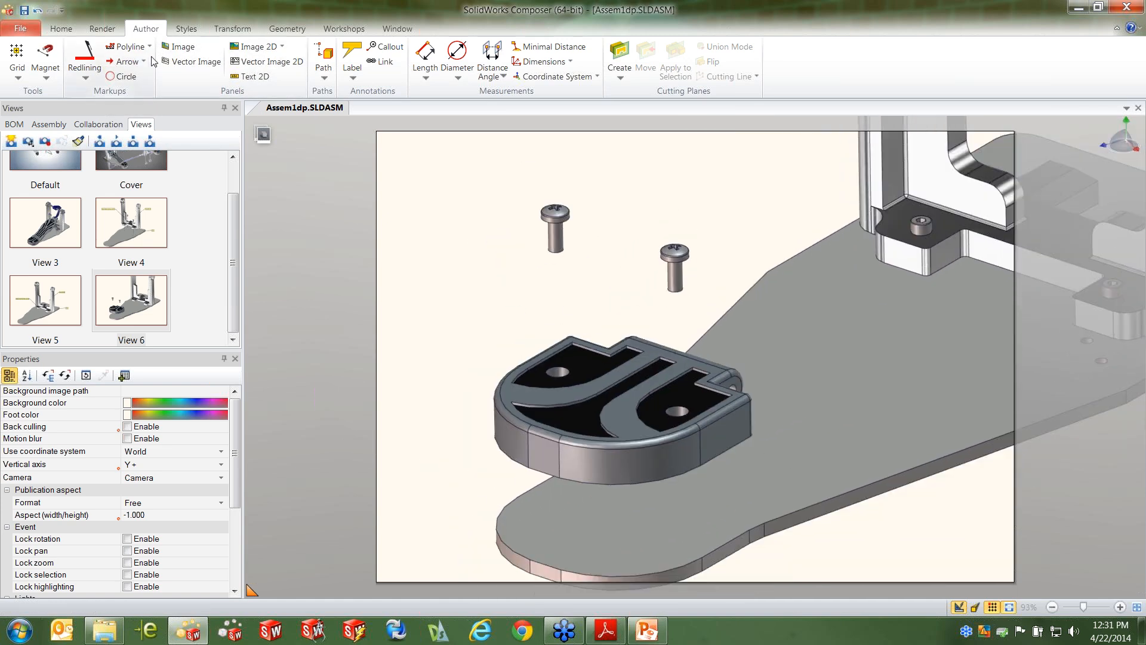
pyautogui.click(127, 62)
pyautogui.scroll(1, 599, 314)
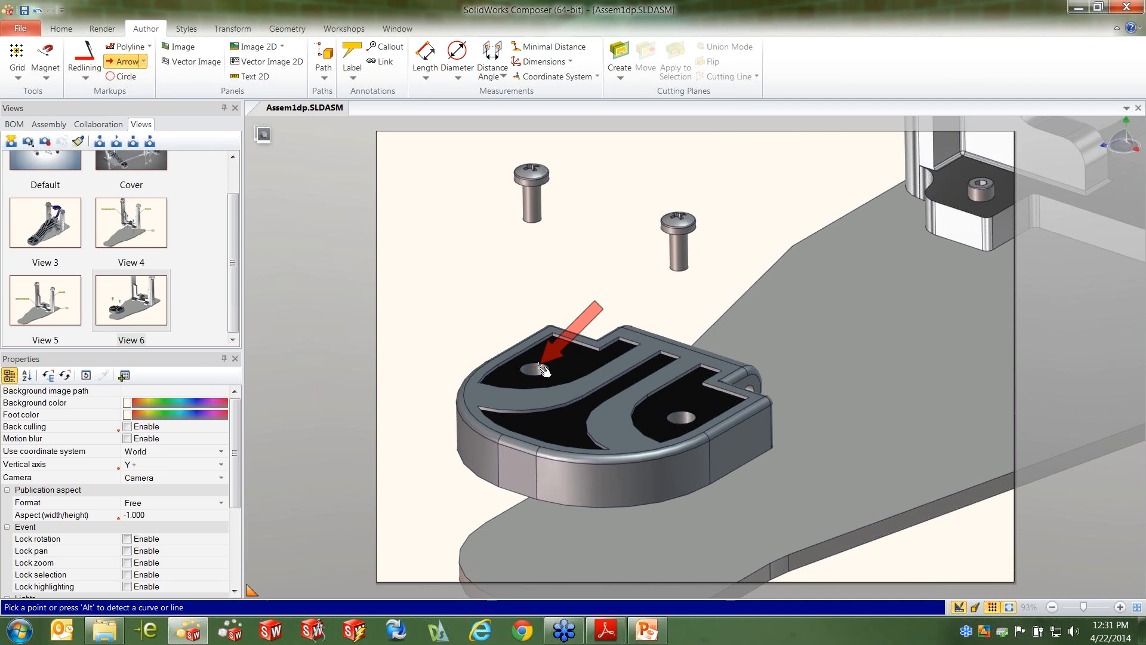
pyautogui.press('alt')
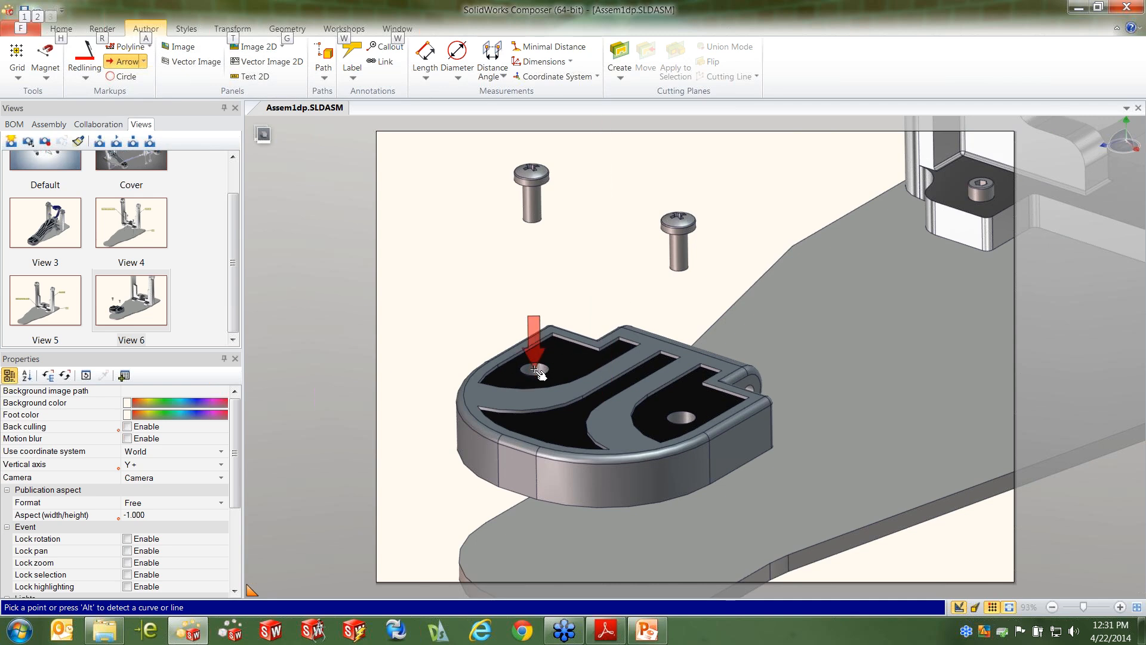
pyautogui.click(535, 370)
pyautogui.click(542, 220)
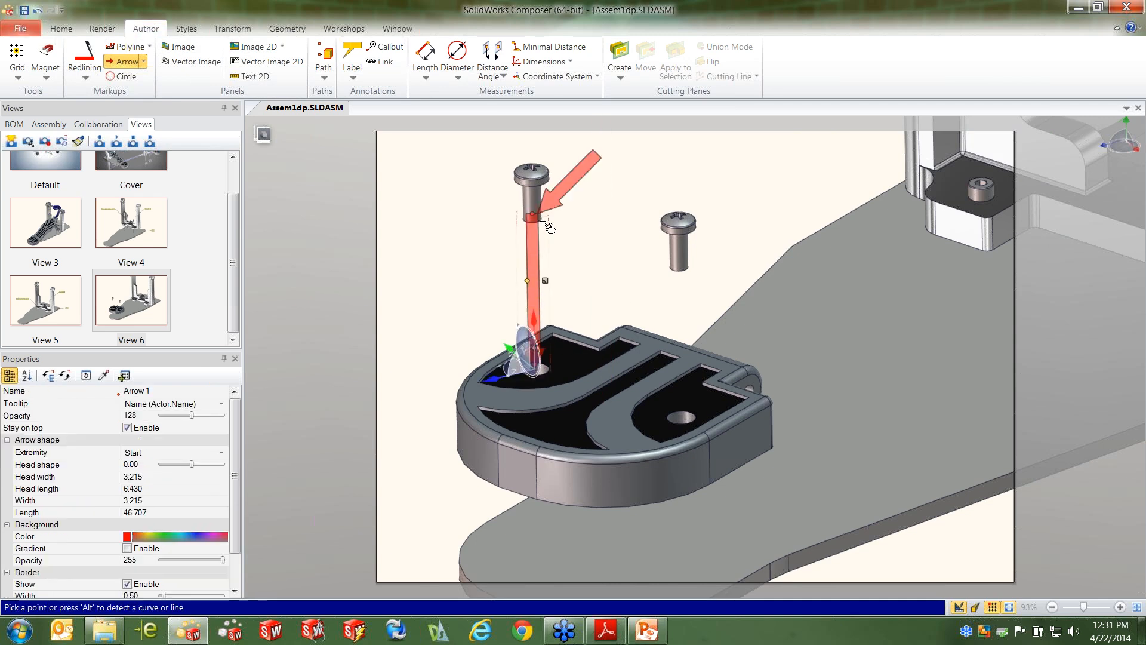
# Create a second vertical arrow running from the other screw down to its hole in the heel
pyautogui.press('alt')
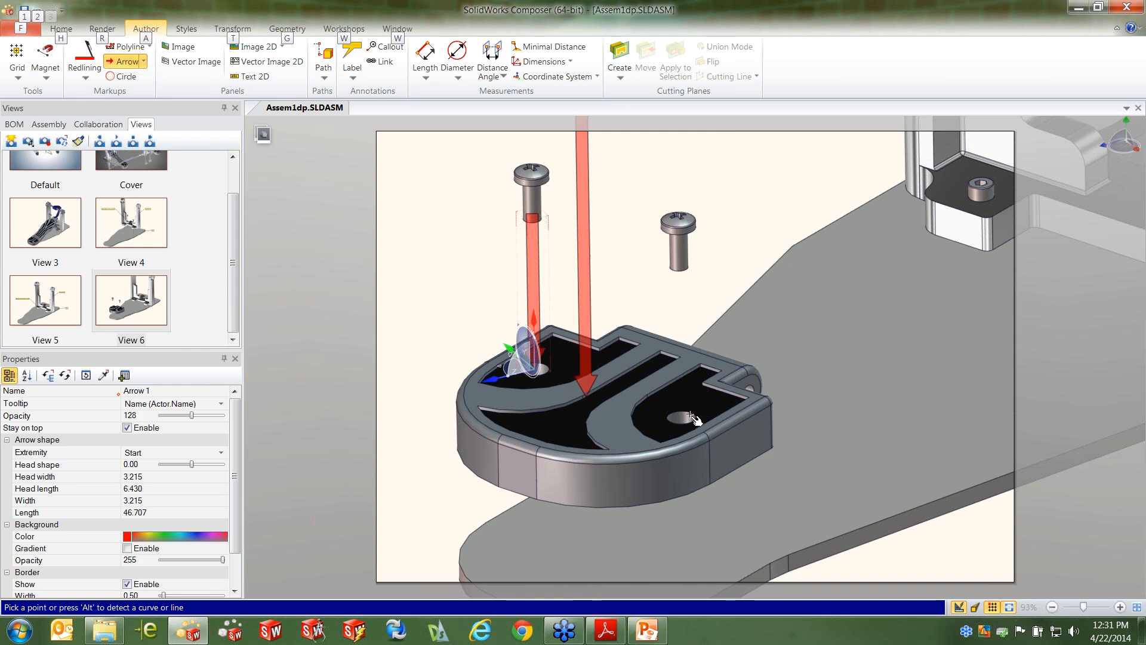
pyautogui.click(694, 424)
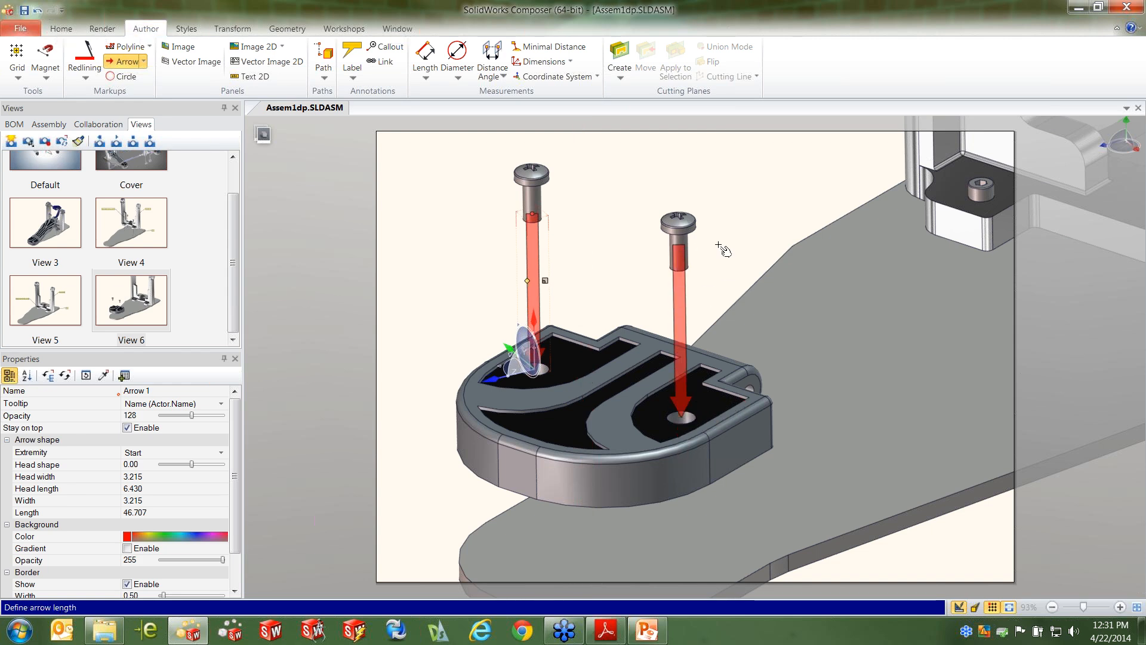
pyautogui.press('F1')
pyautogui.click(697, 68)
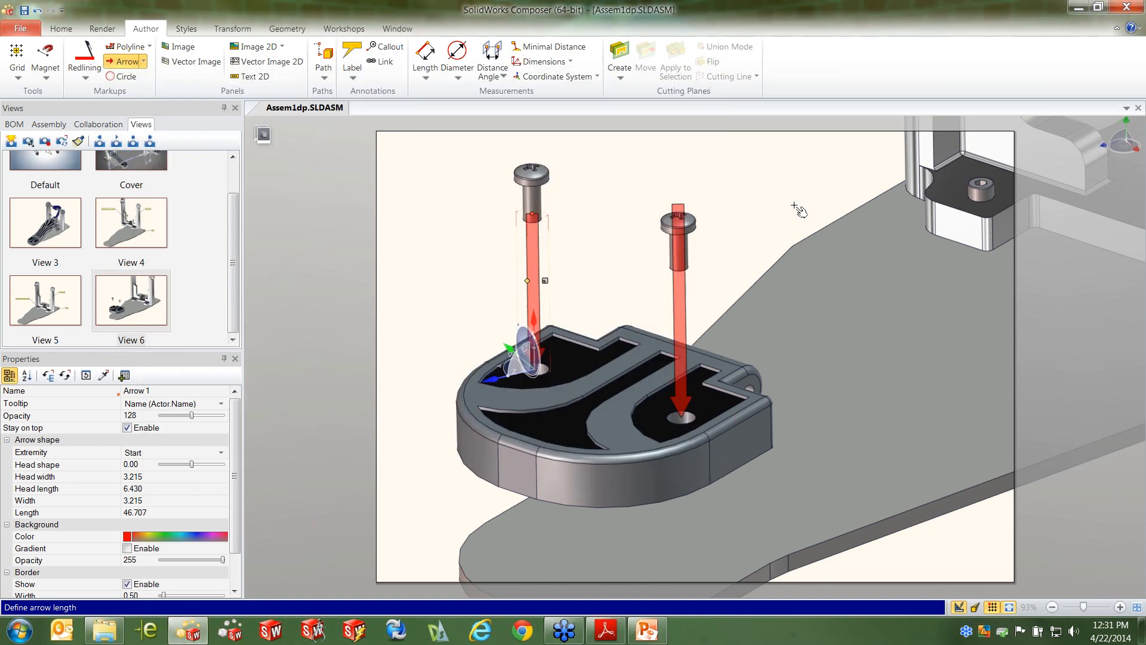
pyautogui.click(719, 234)
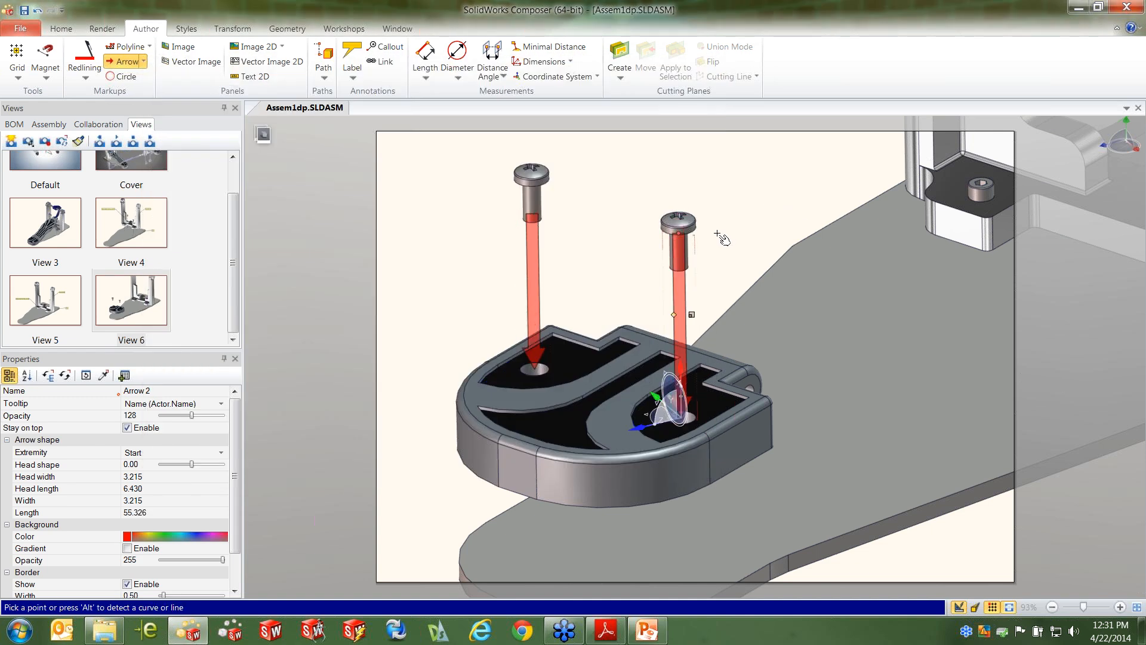
pyautogui.press('Escape')
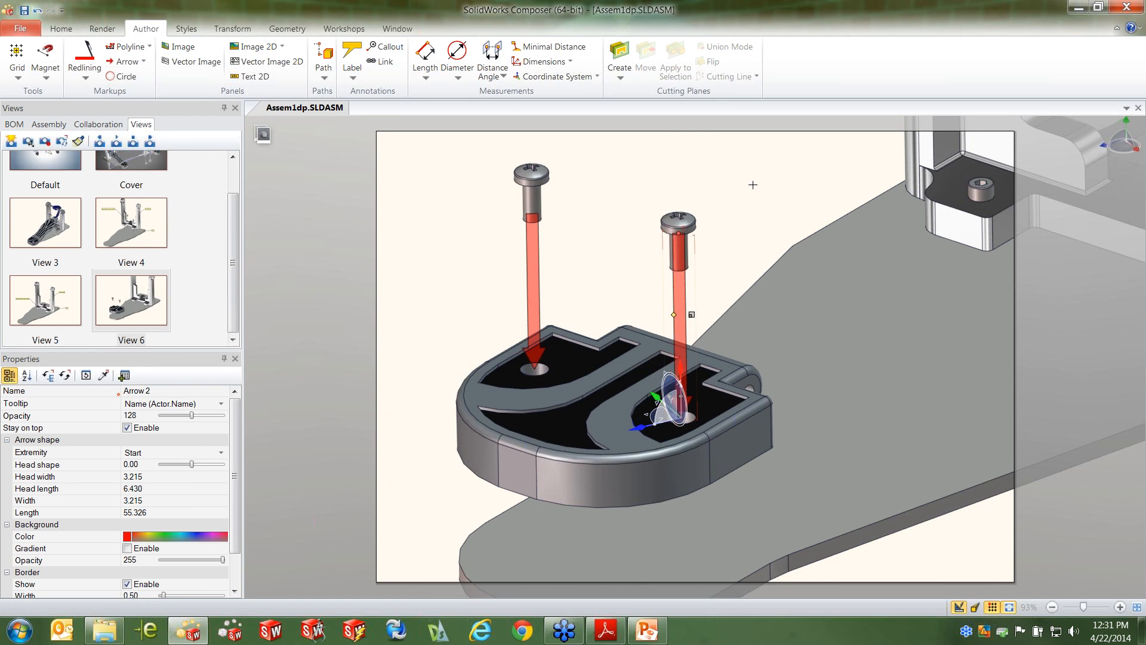
# Set the opacity of both arrows to 255 and disable their Stay on top option
pyautogui.rightClick(755, 181)
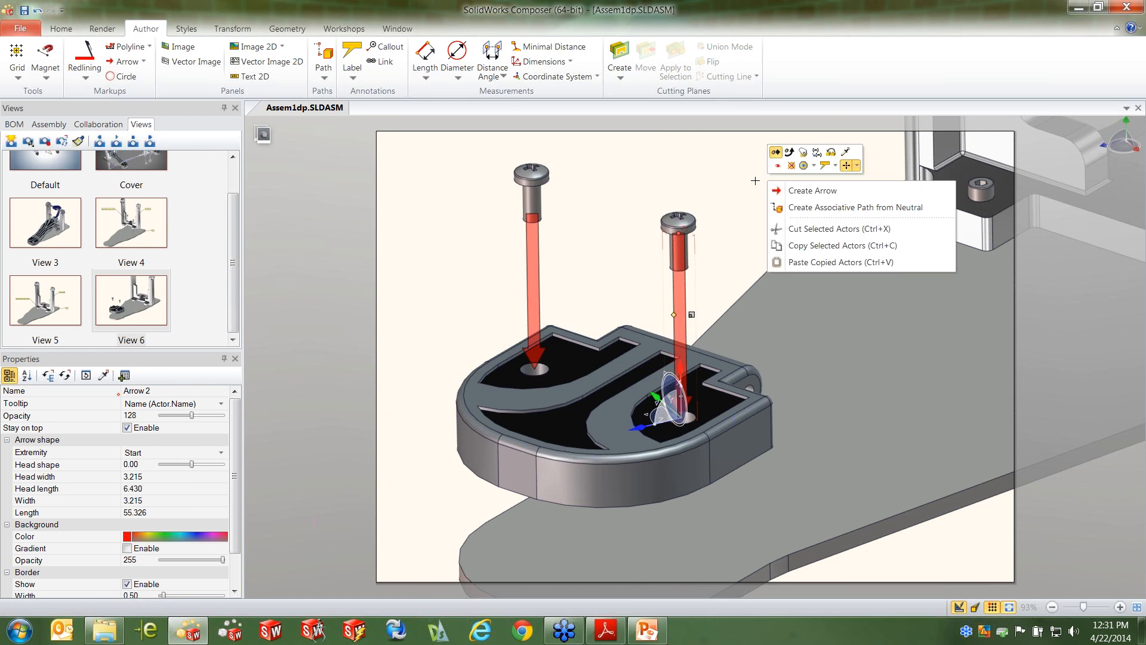
pyautogui.click(776, 152)
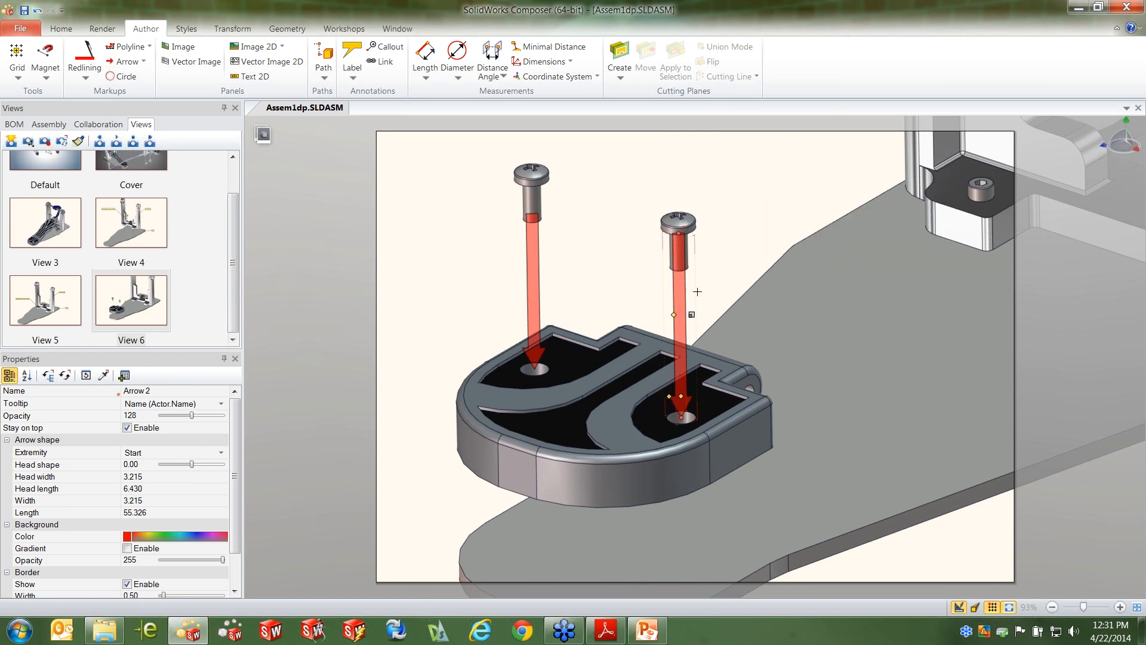
pyautogui.keyDown('ctrl'); pyautogui.click(533, 275); pyautogui.keyUp('ctrl')
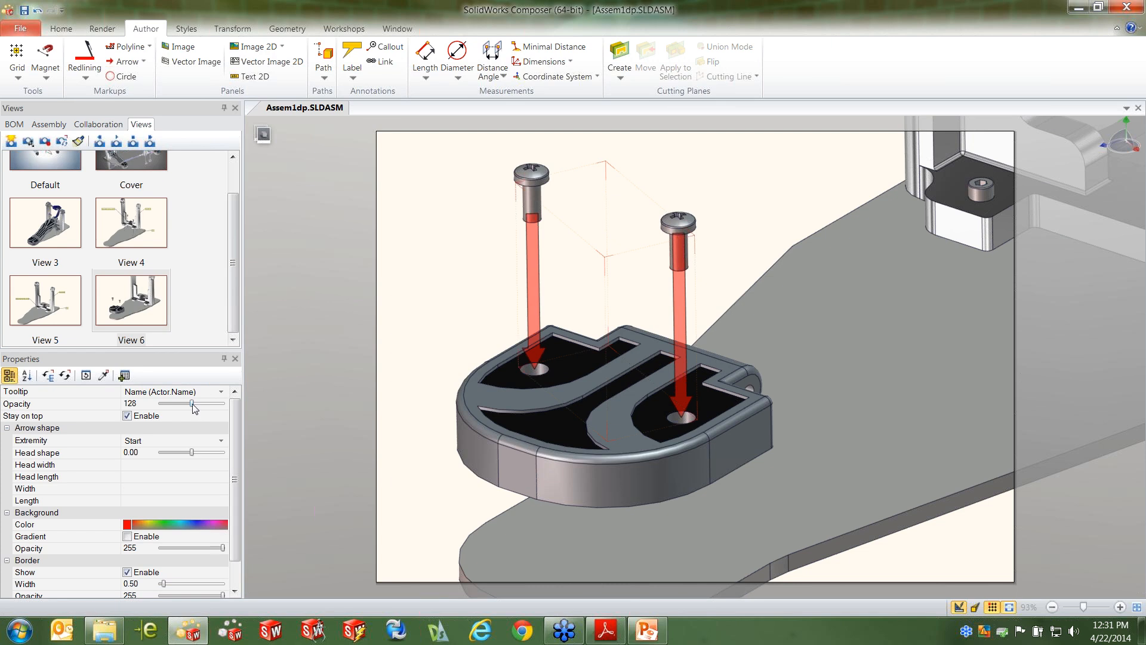
pyautogui.moveTo(192, 403); pyautogui.dragTo(230, 413)
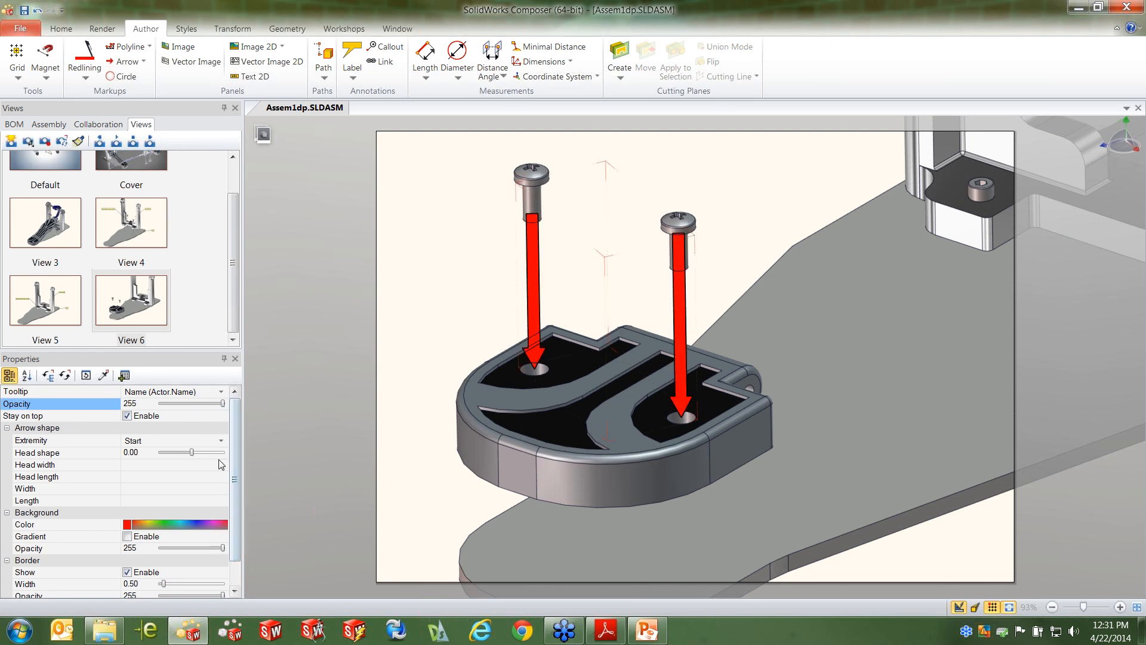
pyautogui.click(126, 416)
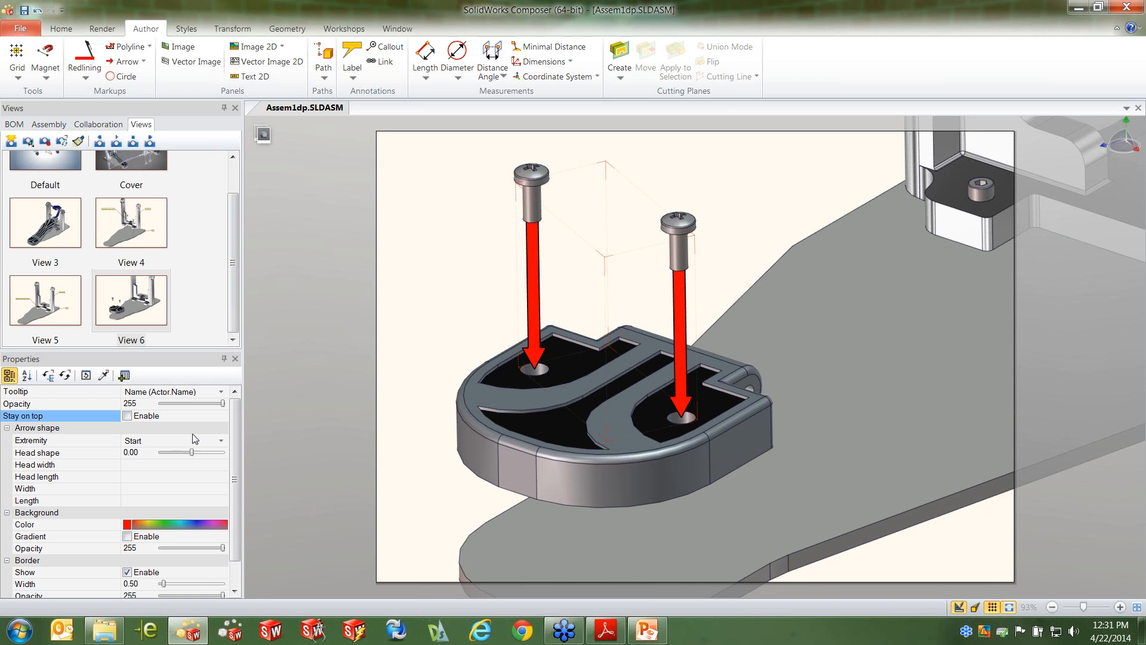
# Enable the gradient on both arrows and change their background color to green
pyautogui.scroll(-1, 234, 457)
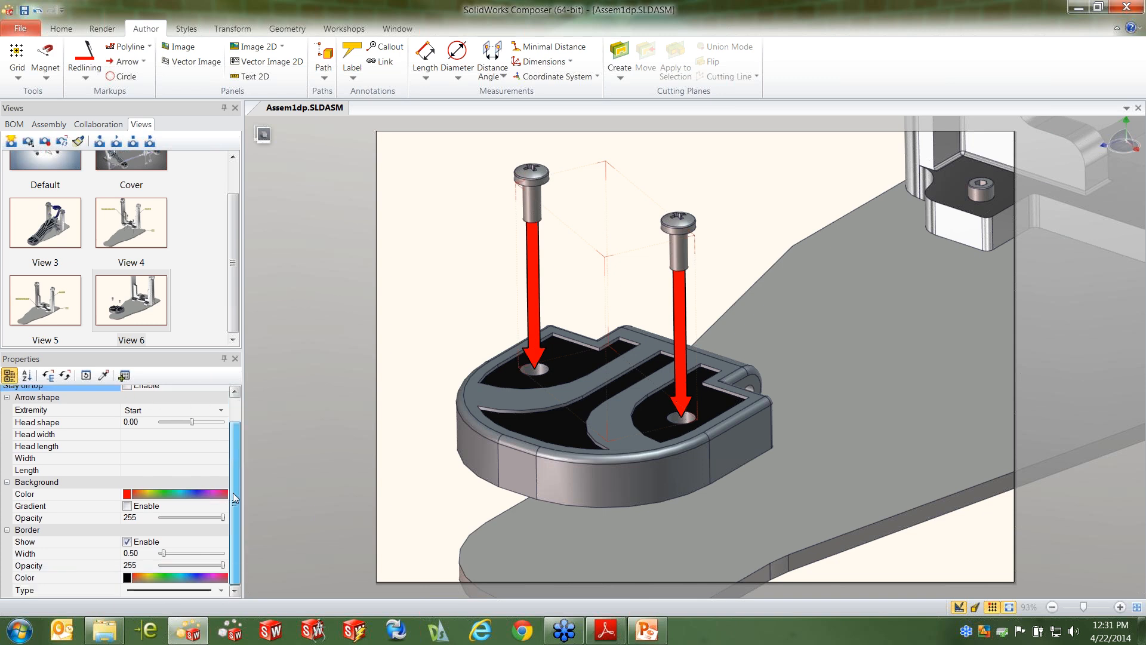
pyautogui.click(127, 507)
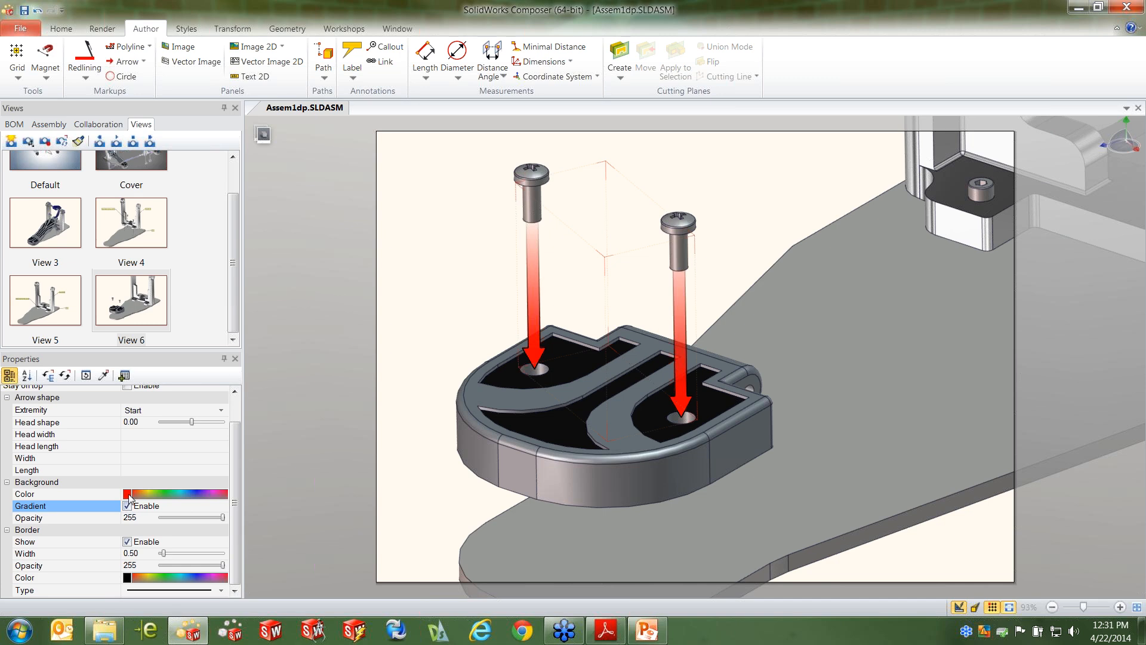
pyautogui.click(128, 495)
pyautogui.click(186, 539)
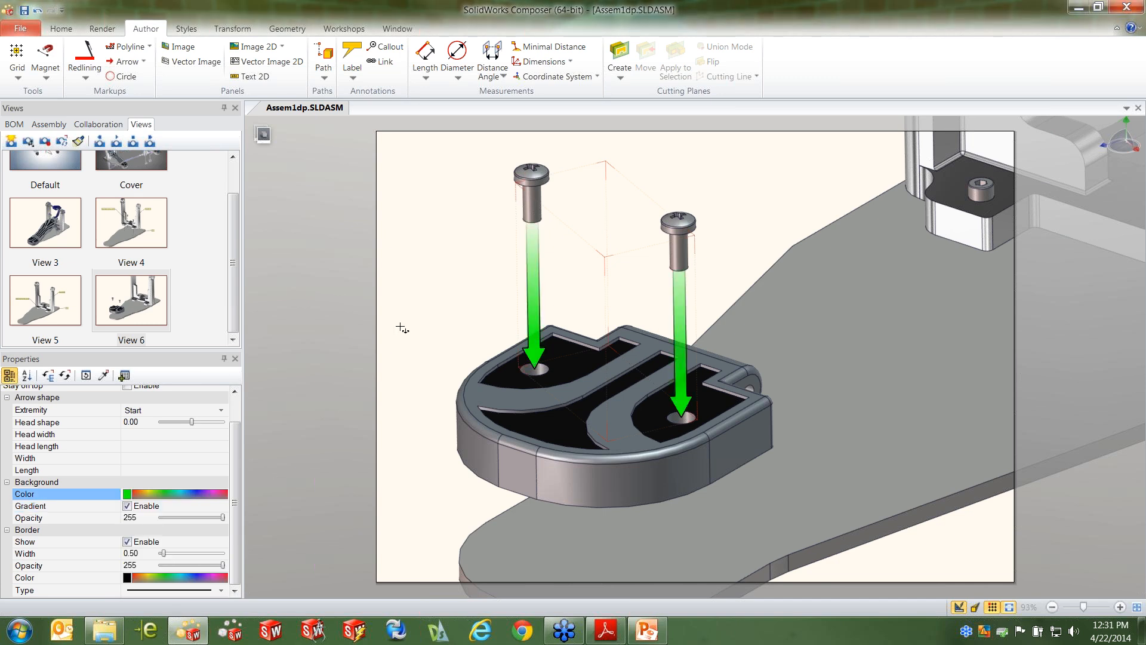
# Deselect the arrows and update View 6 with the current close-up of the heel and screws
pyautogui.click(428, 300)
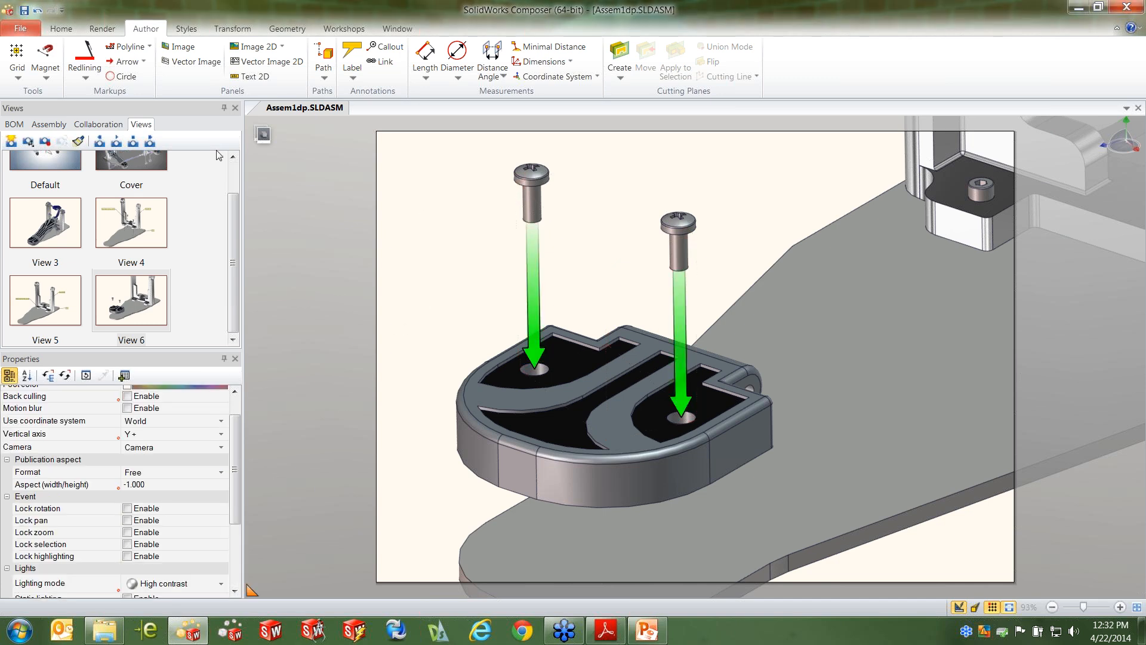
pyautogui.rightClick(159, 320)
pyautogui.click(195, 12)
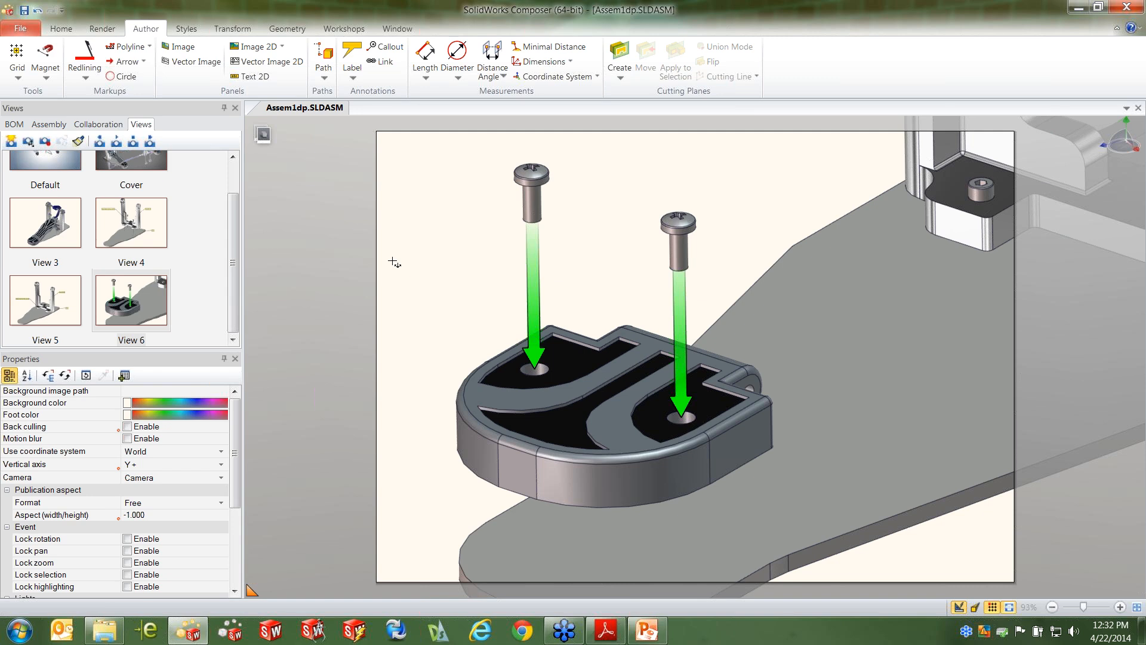
# Place the Digger's magnifying circle on the empty area of the page and aim it at the heel and its two screws
pyautogui.scroll(-4, 696, 337)
pyautogui.scroll(-1, 804, 292)
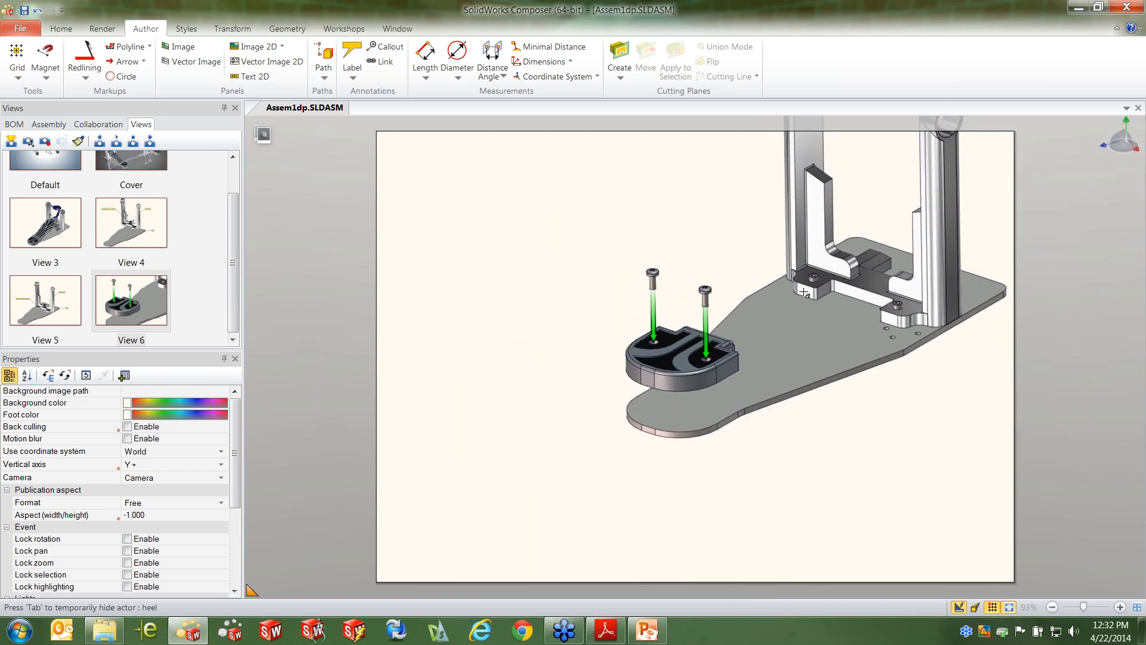
pyautogui.scroll(-3, 848, 370)
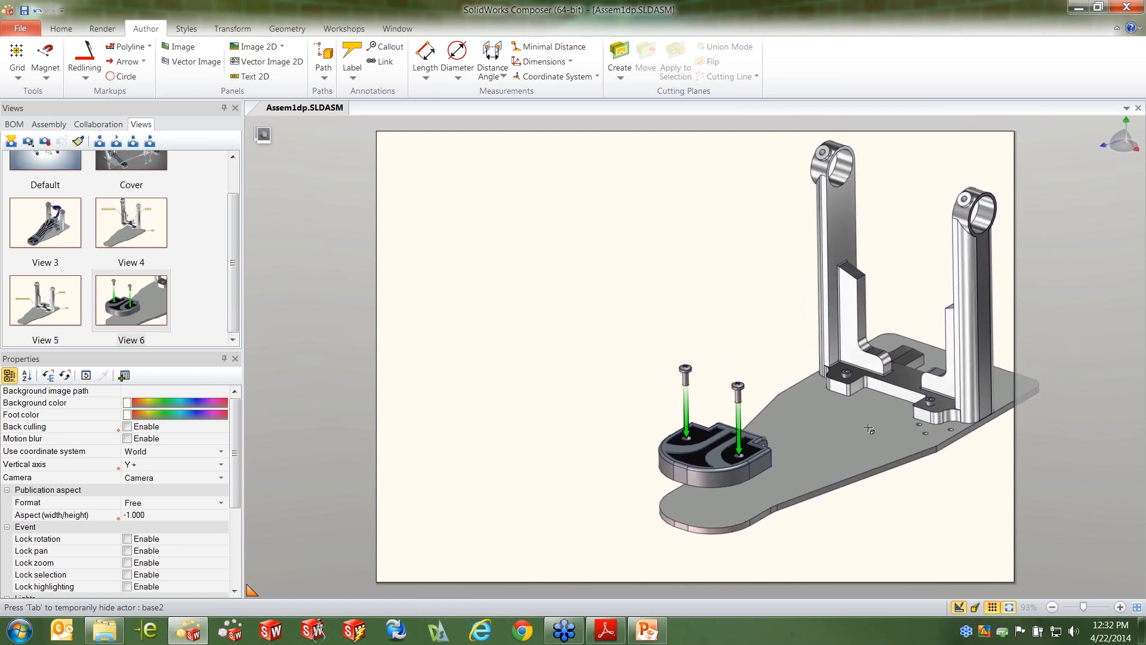
pyautogui.moveTo(878, 430); pyautogui.dragTo(885, 447, button='middle')
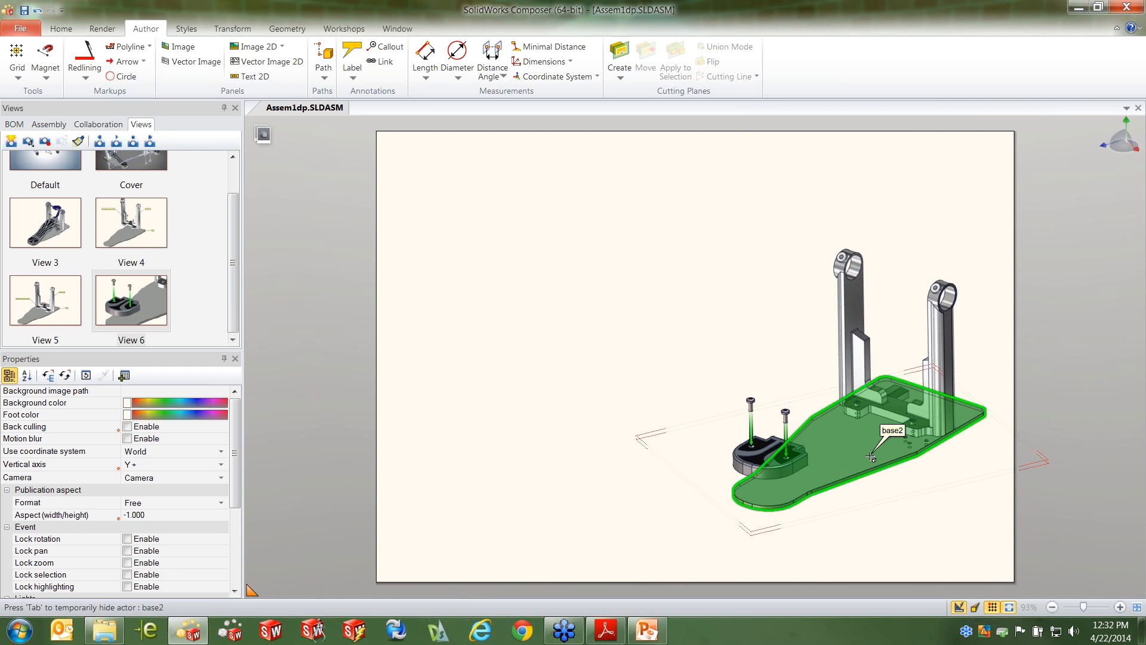
pyautogui.scroll(9, 772, 461)
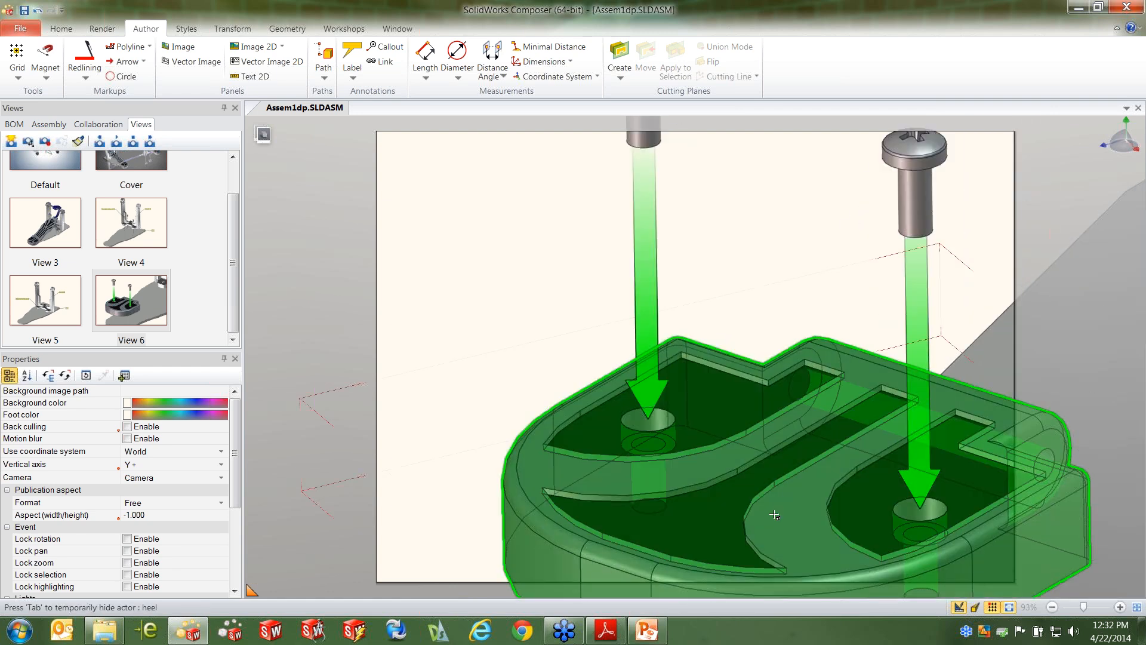
pyautogui.scroll(-9, 771, 510)
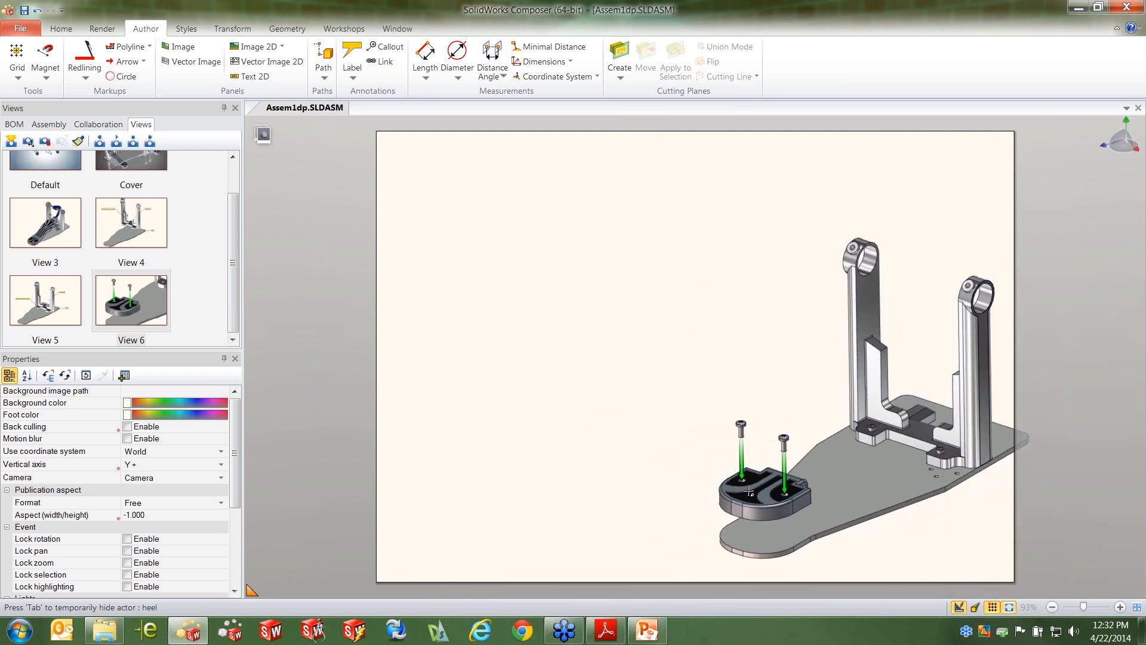
pyautogui.moveTo(634, 306)
pyautogui.mouseDown()
pyautogui.moveTo(654, 202)
pyautogui.moveTo(530, 148)
pyautogui.mouseUp()
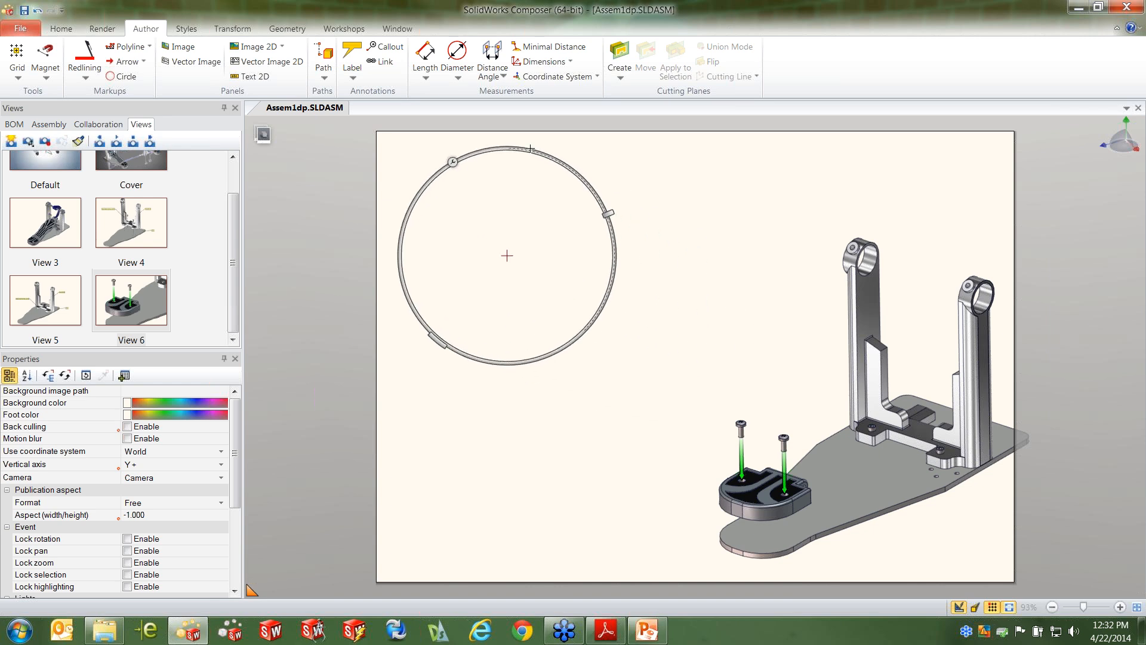
pyautogui.click(453, 161)
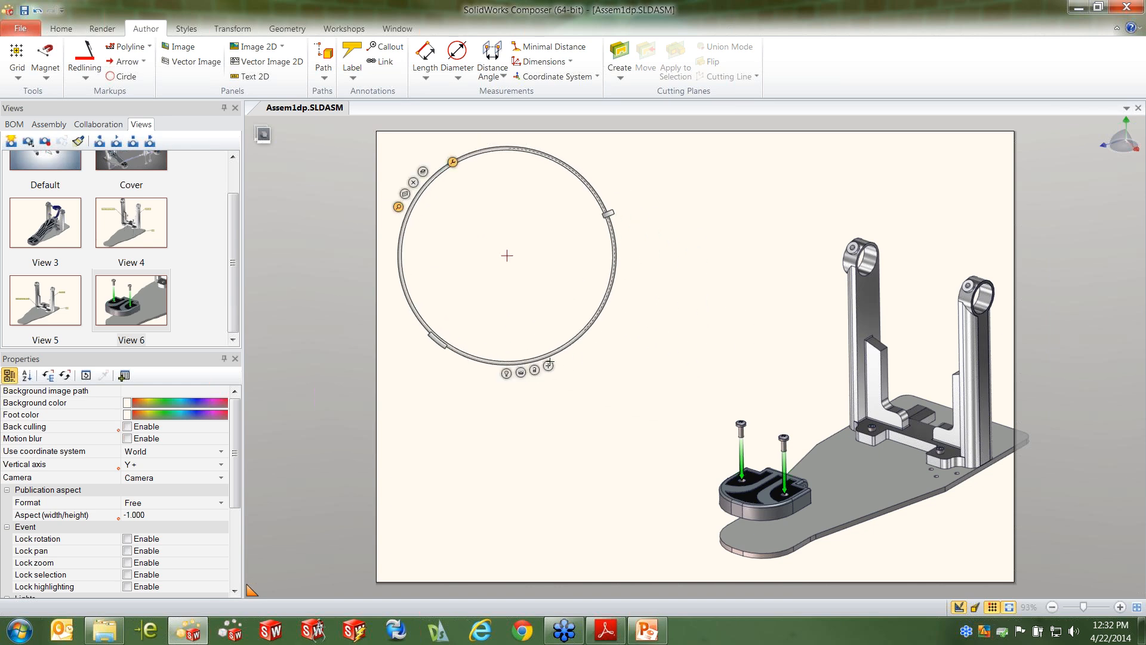
pyautogui.moveTo(548, 365); pyautogui.dragTo(770, 465)
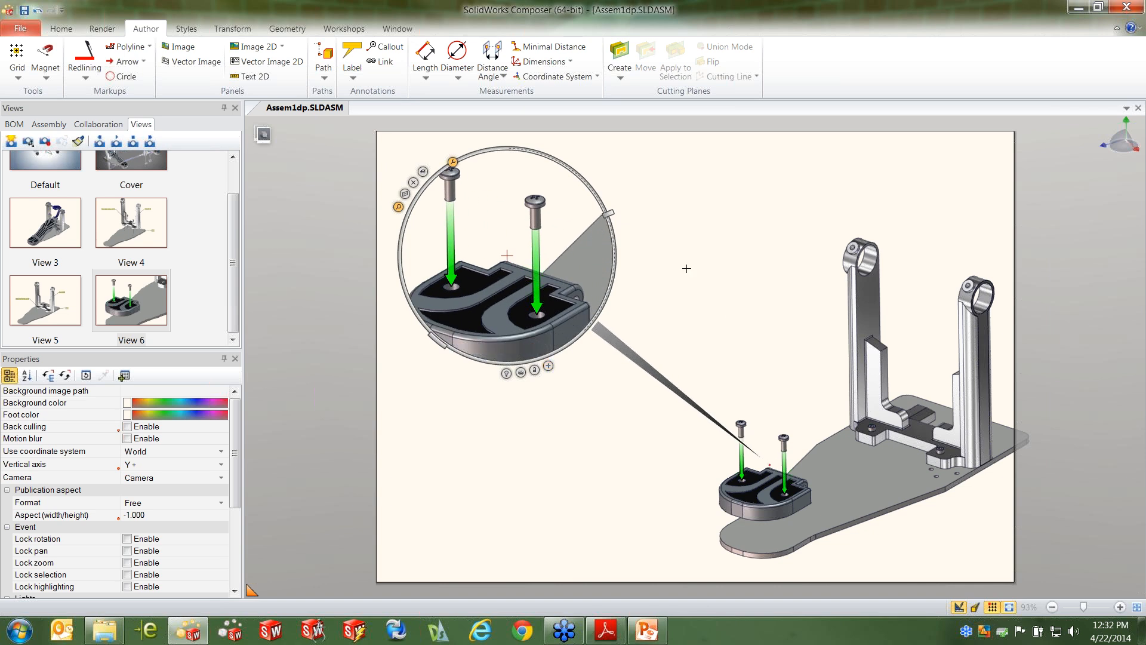
# Slightly reduce the Digger's magnification so the heel and both screws fit inside its circle, and capture the page as a new view
pyautogui.moveTo(609, 212)
pyautogui.mouseDown()
pyautogui.moveTo(602, 202)
pyautogui.moveTo(606, 225)
pyautogui.mouseUp()
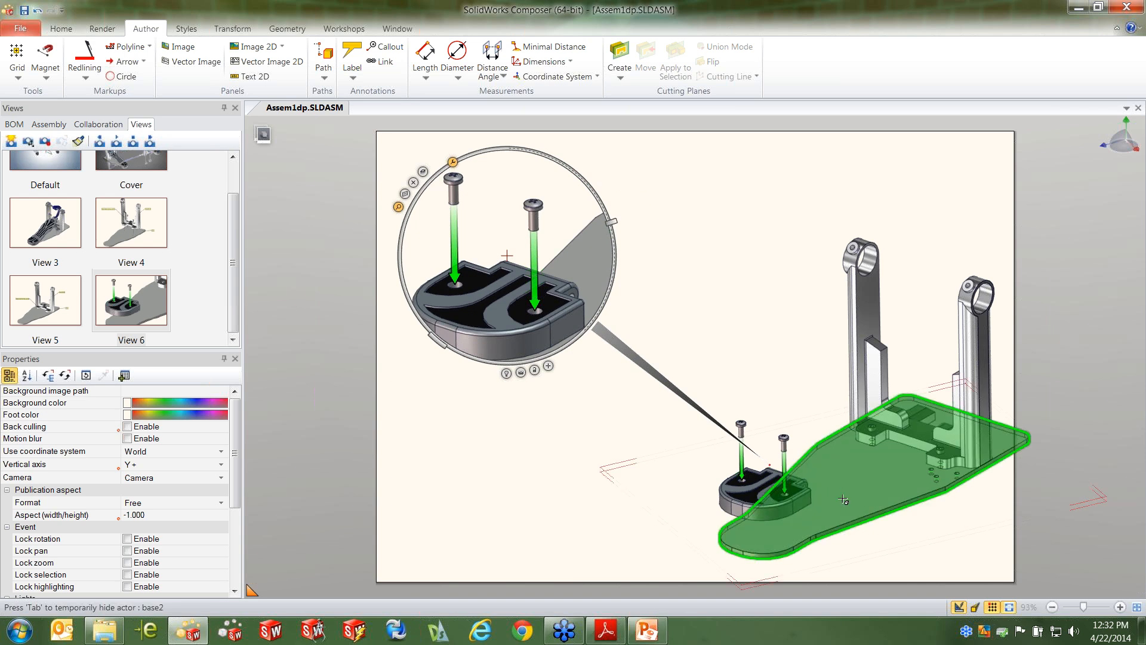
pyautogui.scroll(-1, 843, 499)
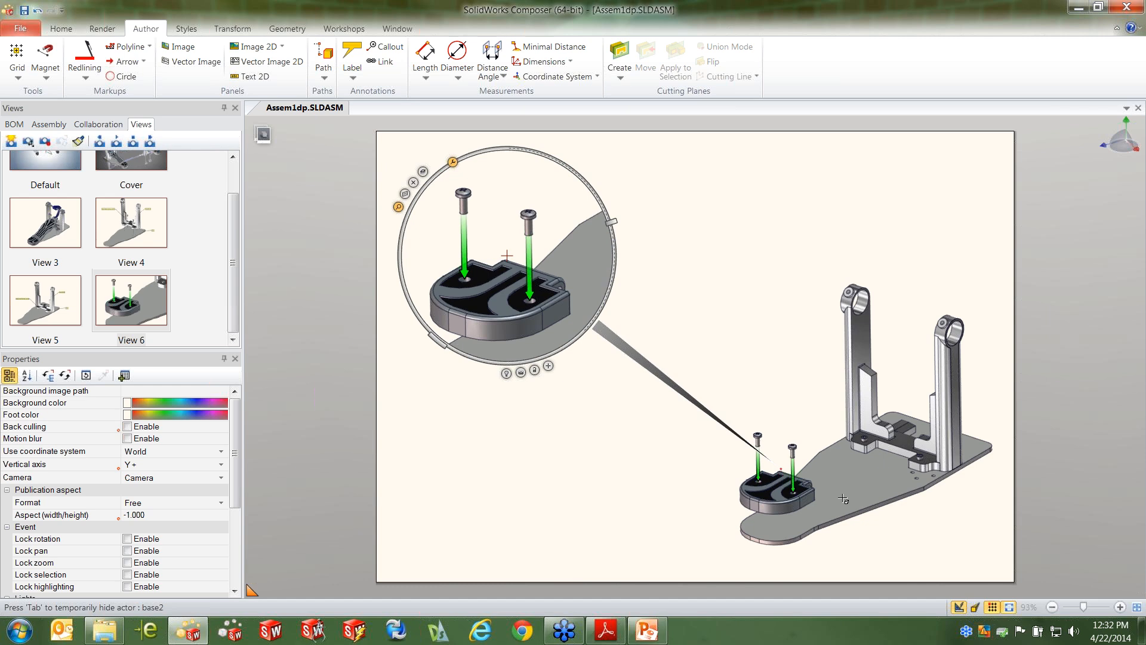
pyautogui.click(10, 142)
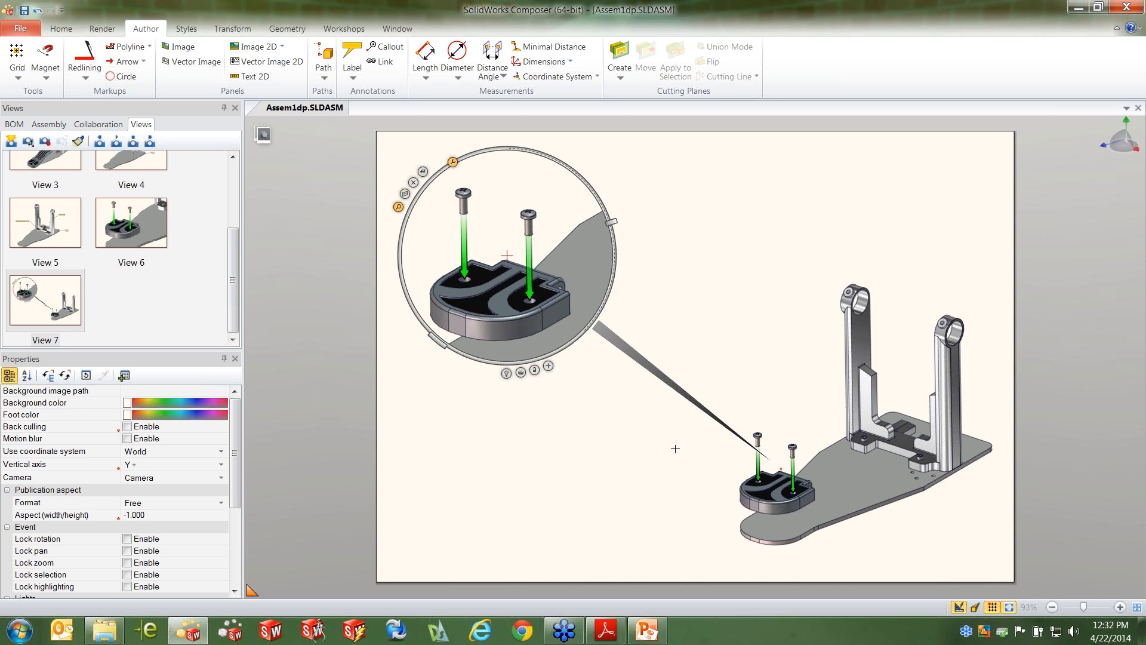
# Hide the Digger, create a cutting plane on the heel's side face, and move it inward through the nearer screw hole
pyautogui.press('space')
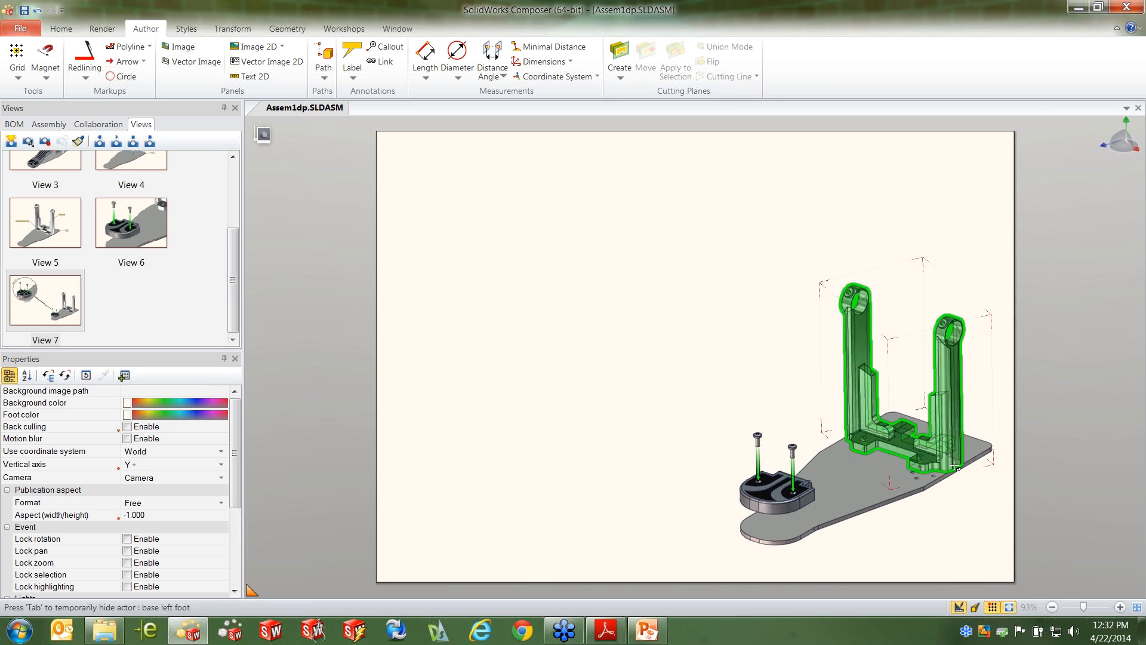
pyautogui.scroll(5, 795, 491)
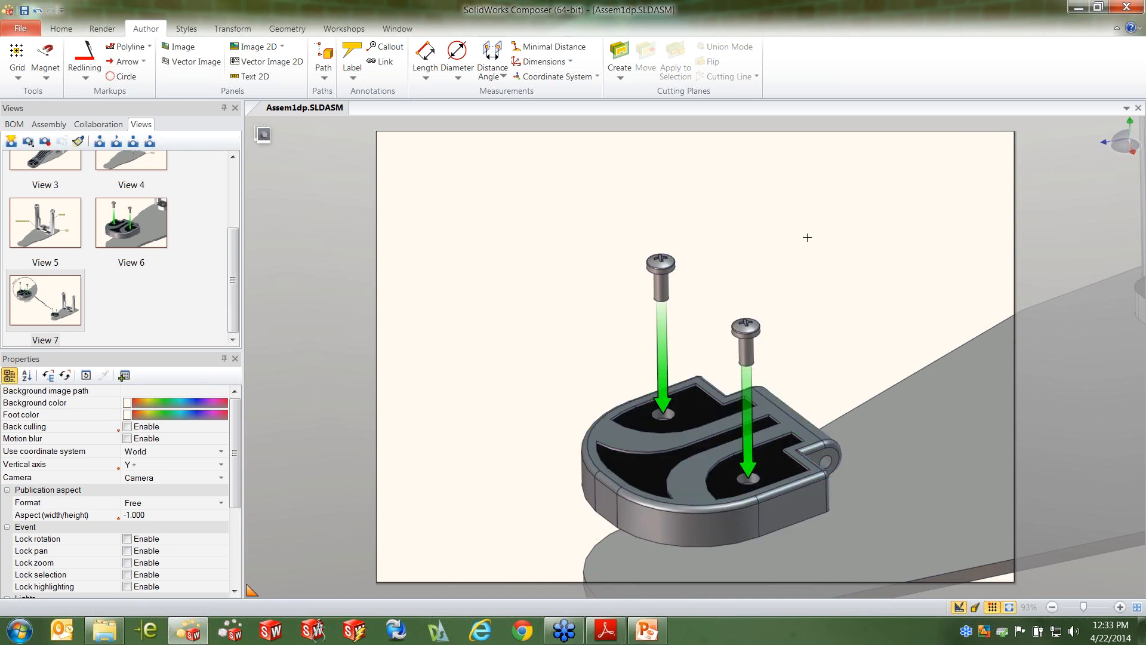
pyautogui.click(624, 60)
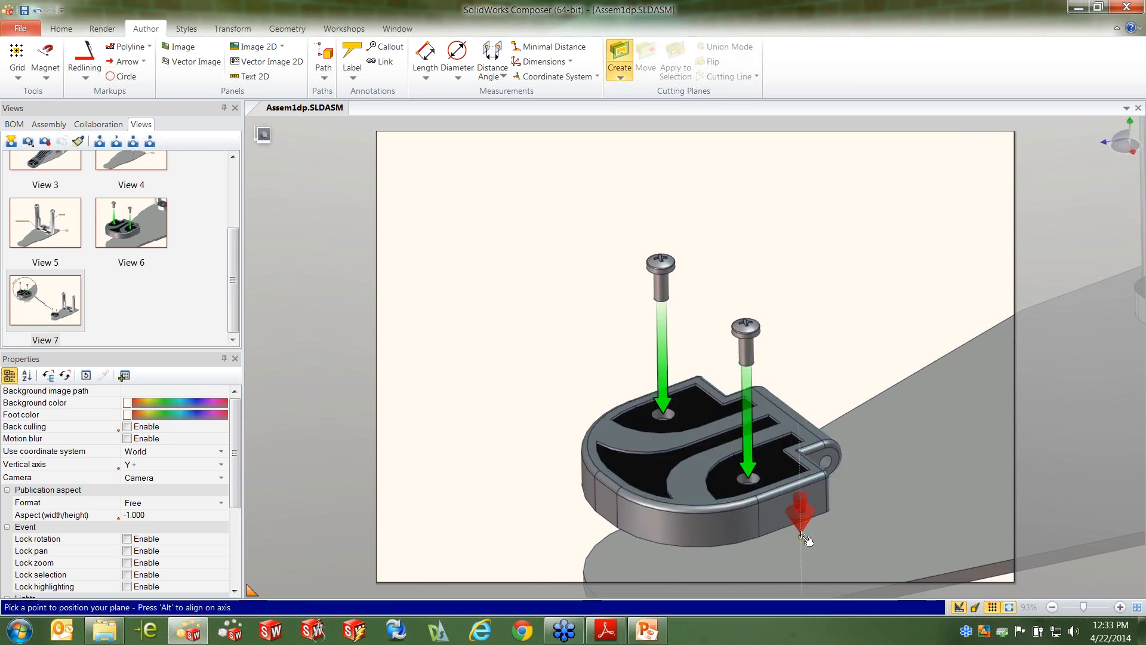
pyautogui.click(807, 519)
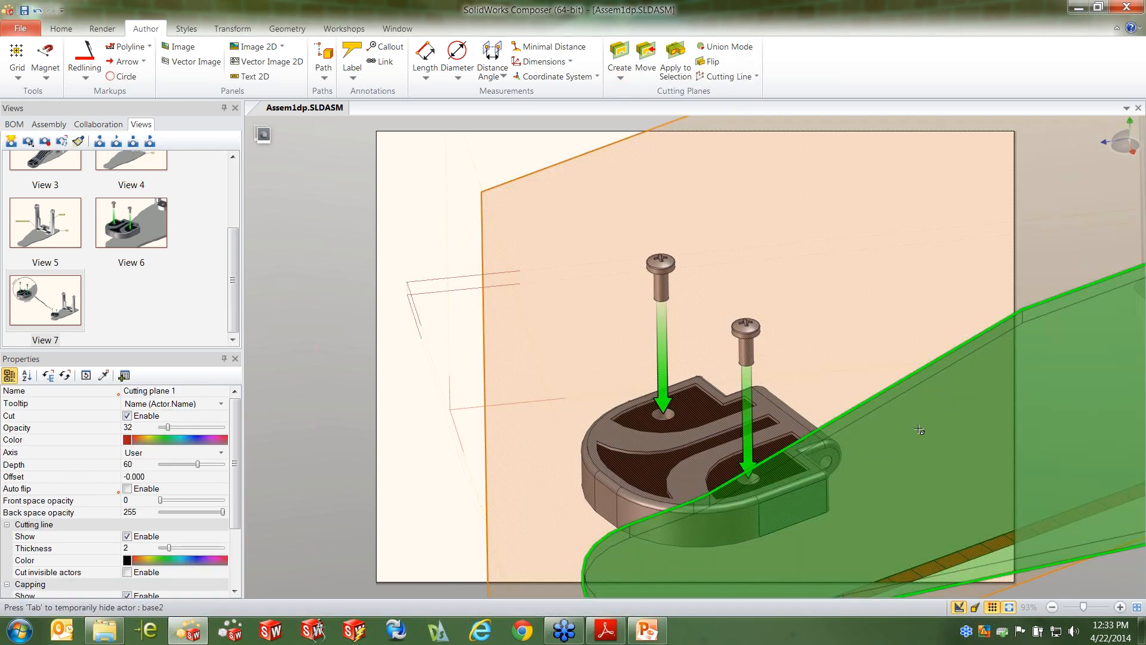
pyautogui.moveTo(881, 300); pyautogui.dragTo(864, 295)
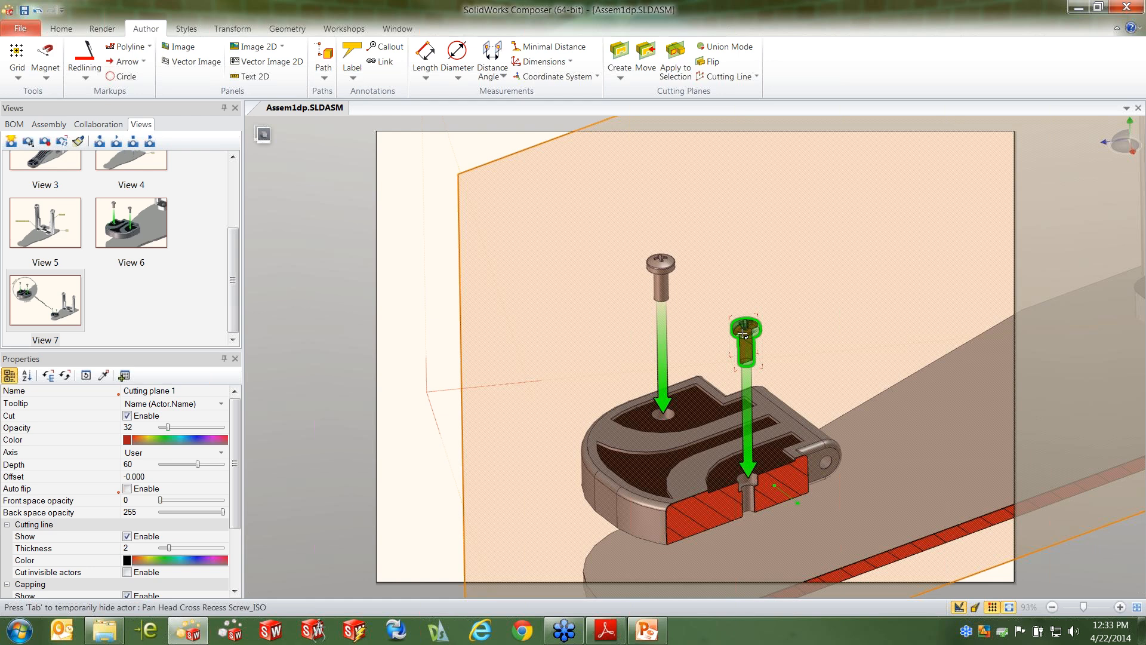
# Restrict the cutting plane to the heel only, leaving the screws and base plate uncut
pyautogui.click(801, 455)
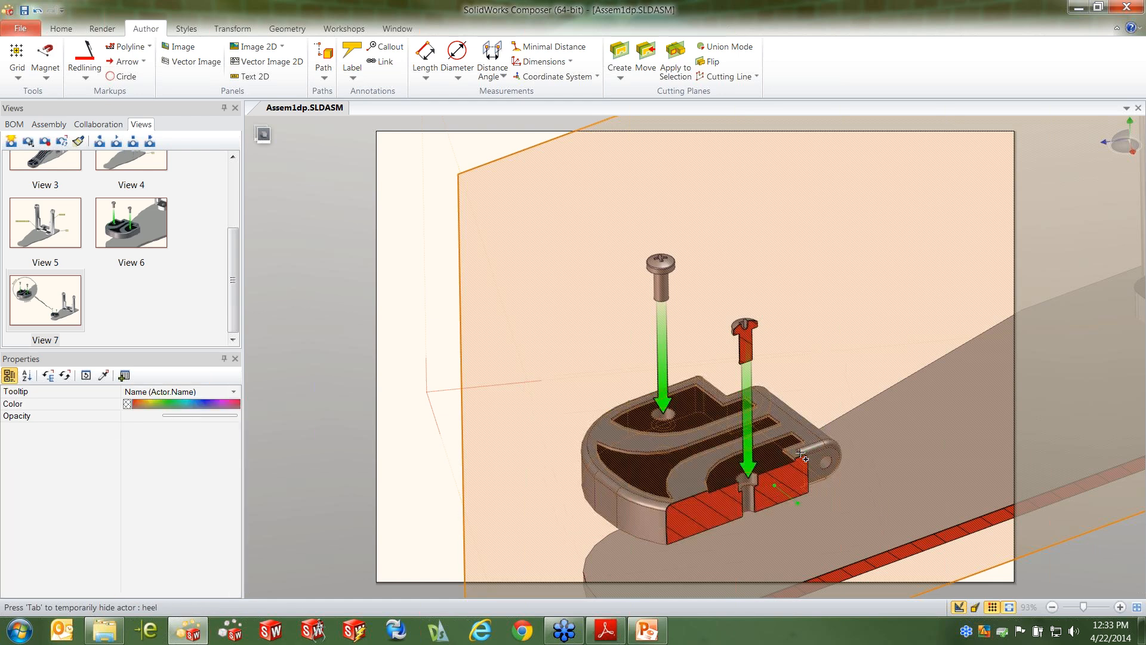
pyautogui.click(680, 68)
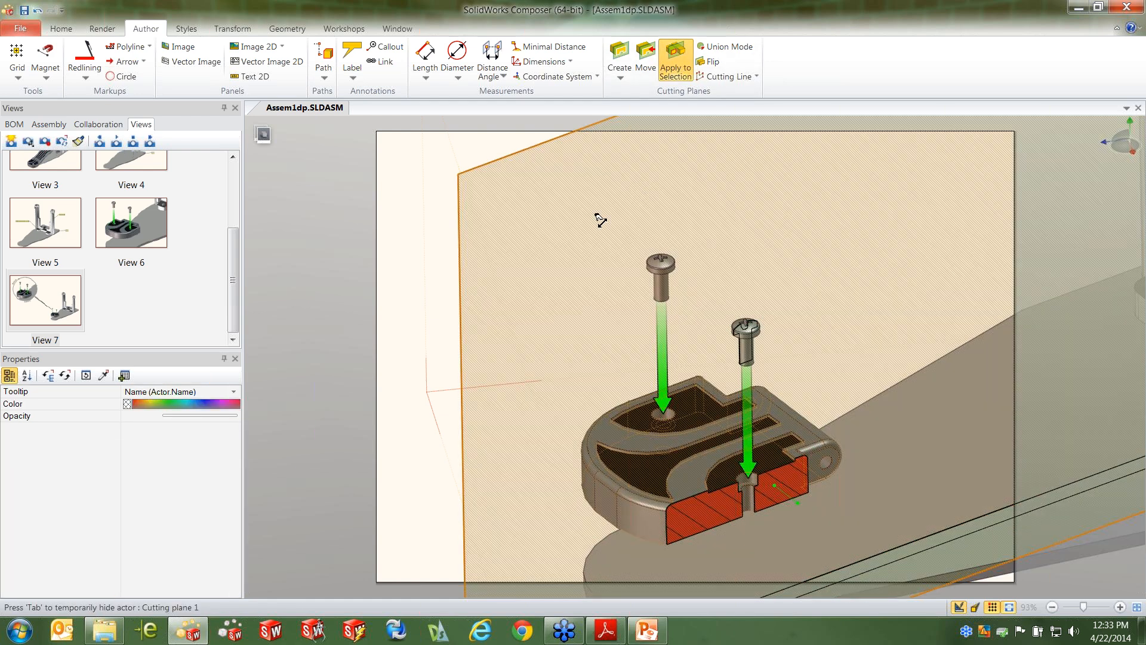
# Set the cutting plane's opacity to 0 and capture the sectioned heel as a new view
pyautogui.click(574, 221)
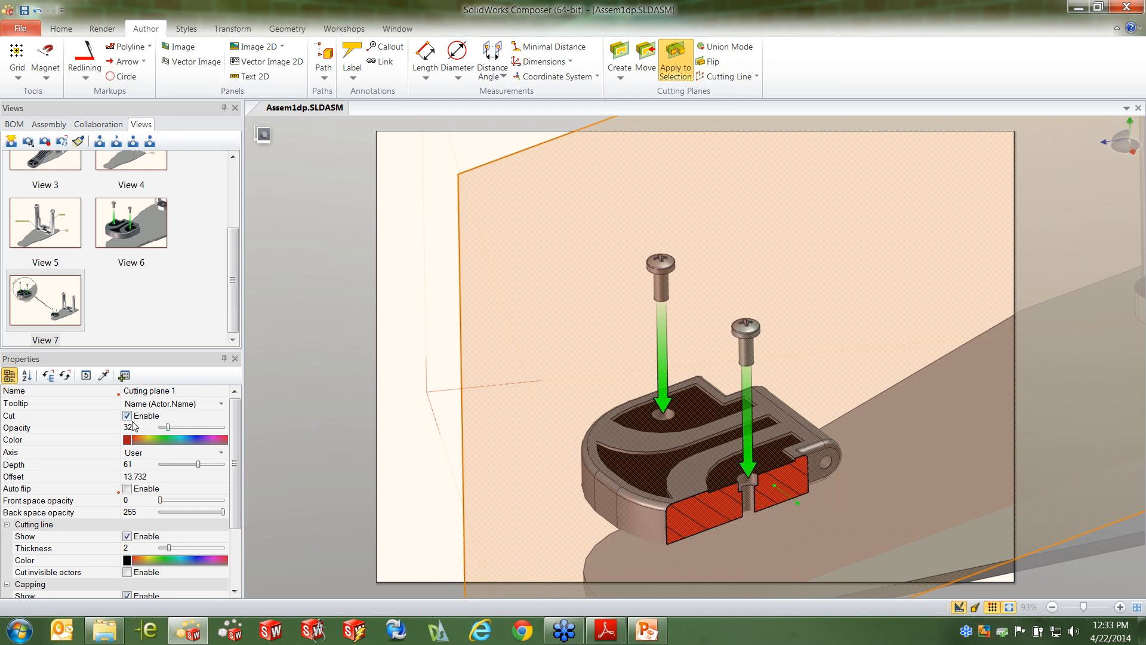
pyautogui.moveTo(169, 428)
pyautogui.mouseDown()
pyautogui.moveTo(200, 429)
pyautogui.moveTo(158, 429)
pyautogui.mouseUp()
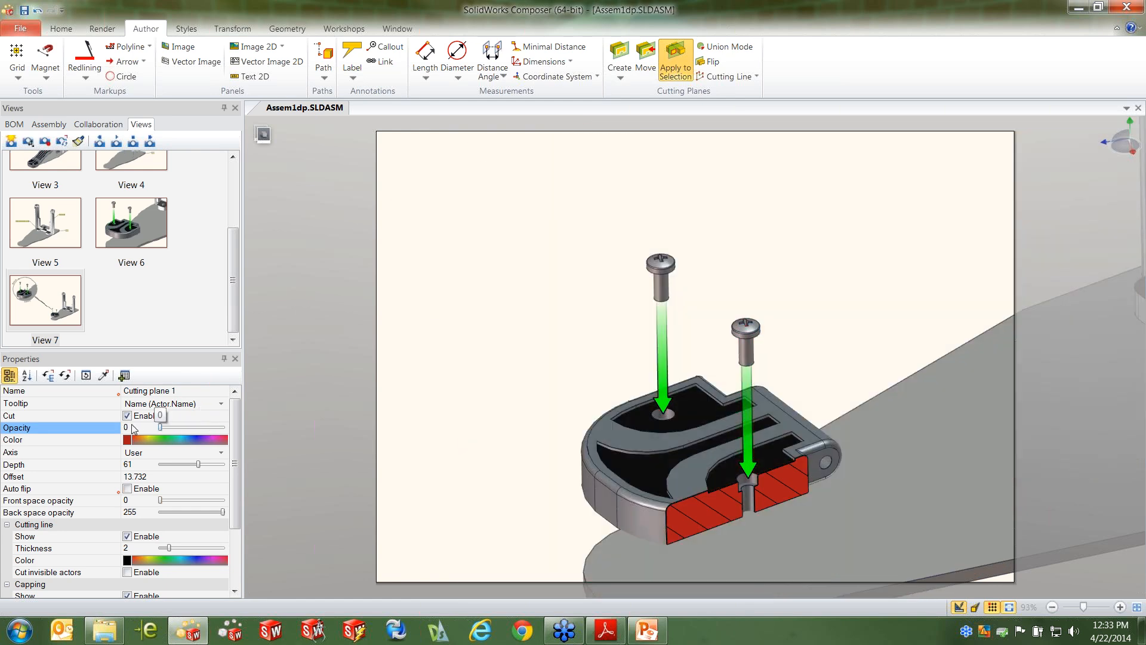
pyautogui.click(521, 239)
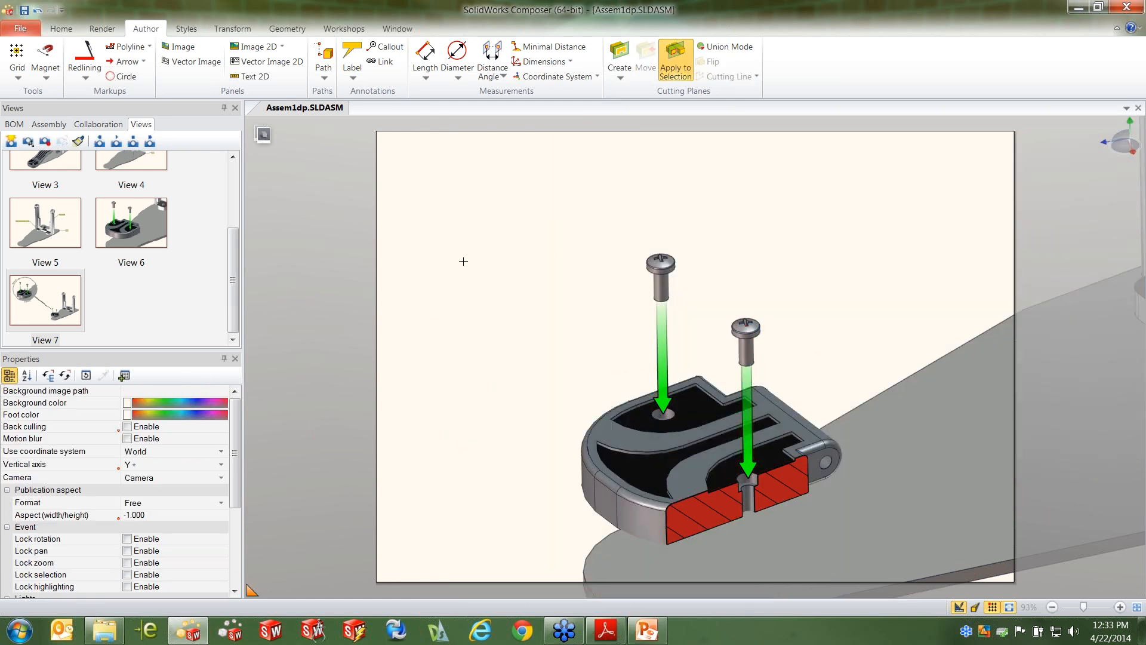
pyautogui.click(11, 141)
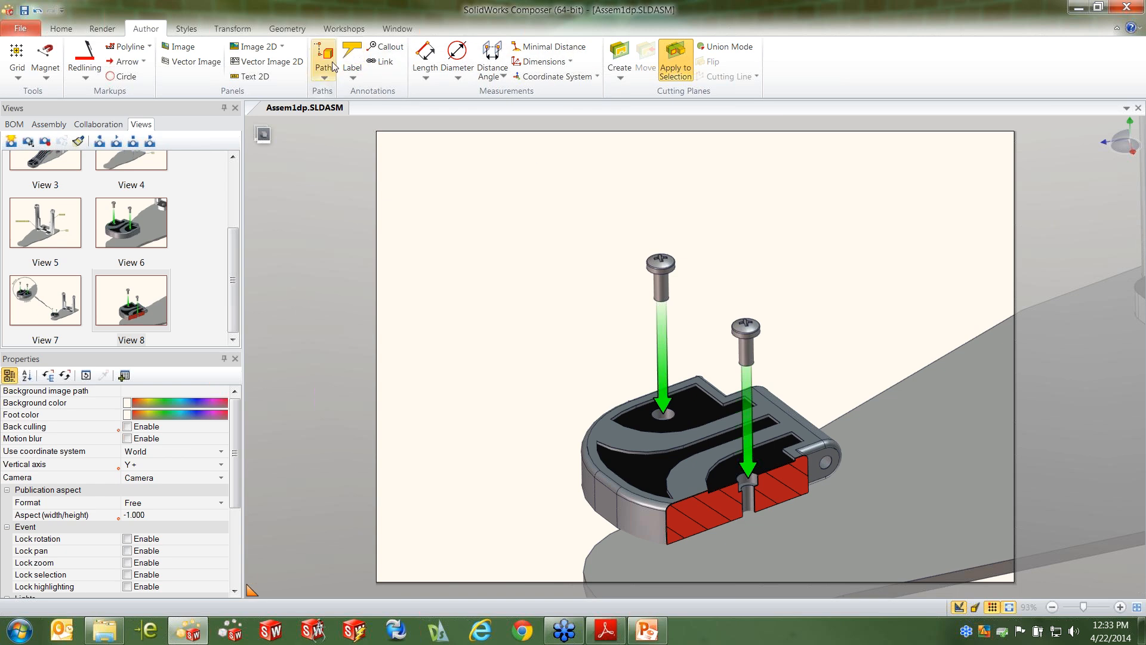
# Add the 2D text "Fasten Screw using Philips head screwdriver" in the page's upper-left area and capture a new view
pyautogui.click(270, 77)
pyautogui.click(418, 186)
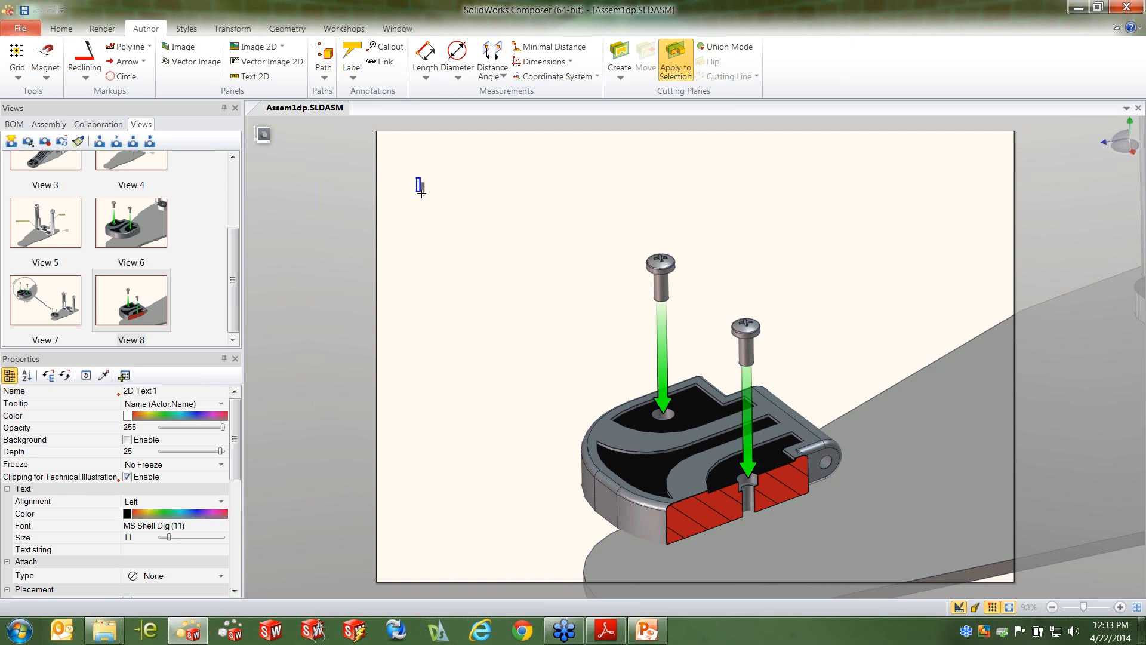
pyautogui.write('Fasten Screw using')
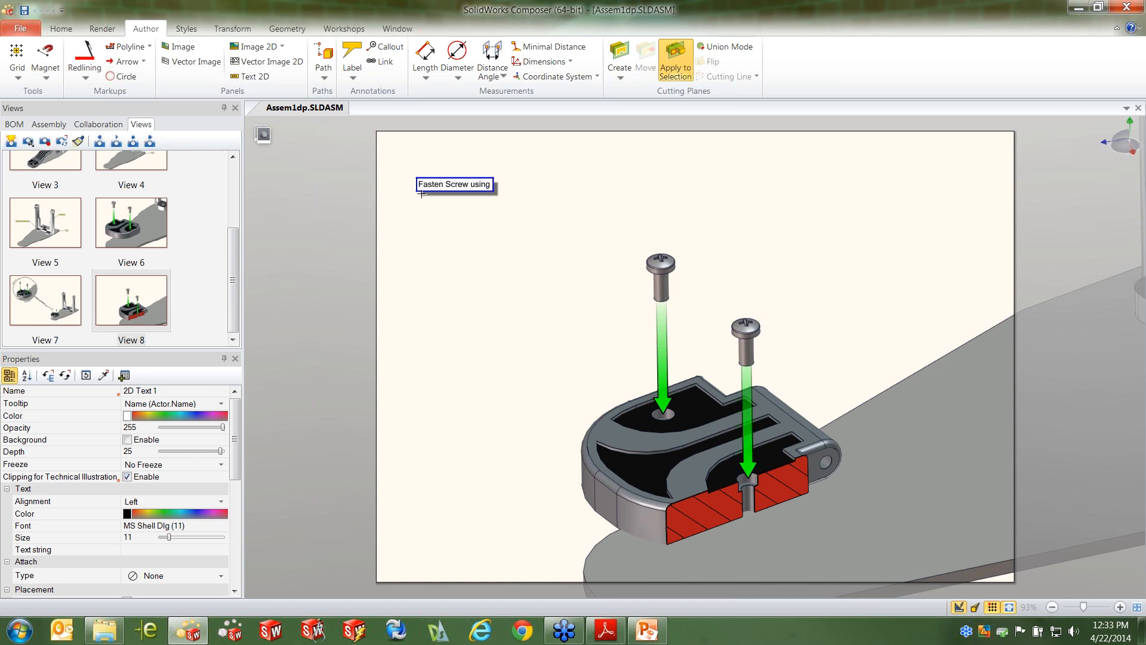
pyautogui.write(' Philips head screwdriver')
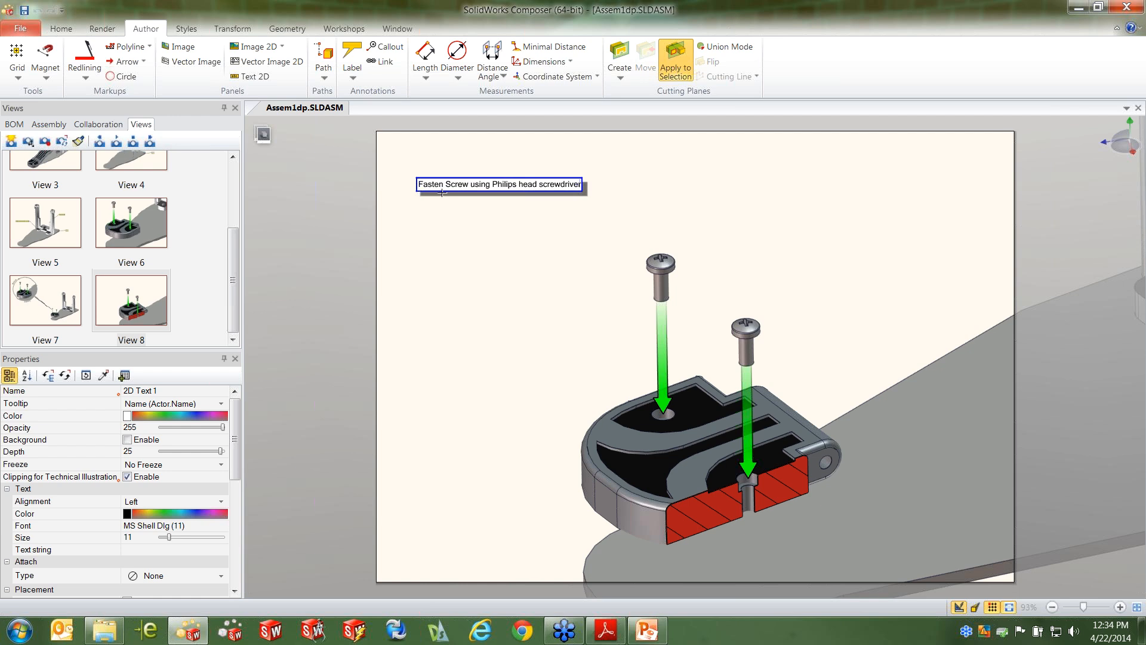
pyautogui.click(551, 253)
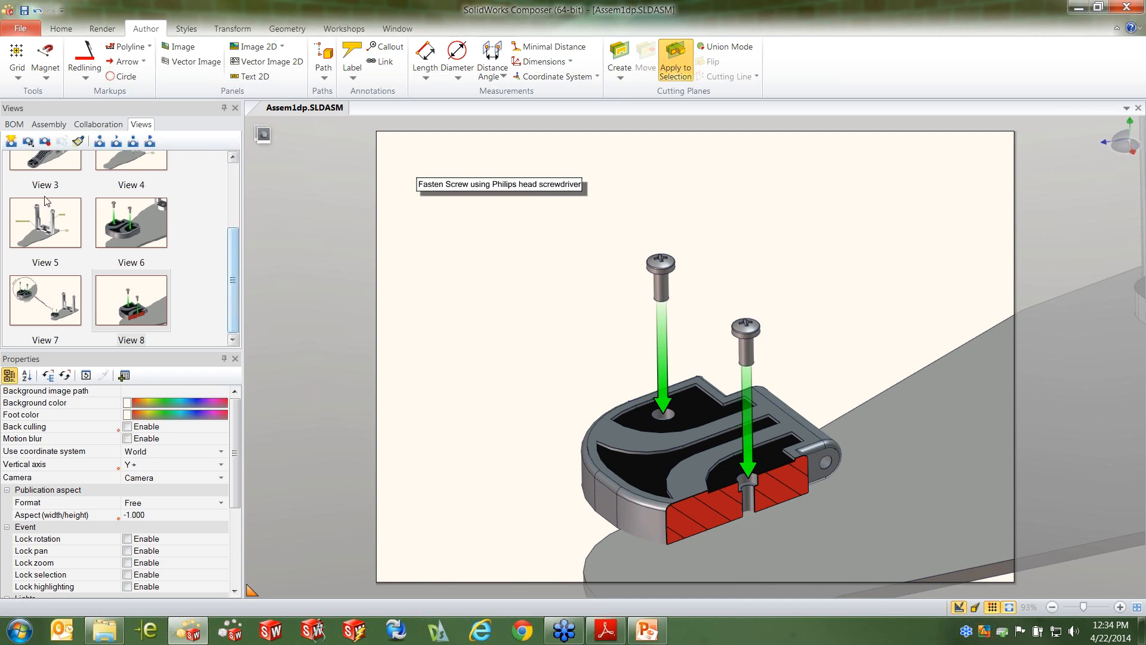
pyautogui.click(10, 142)
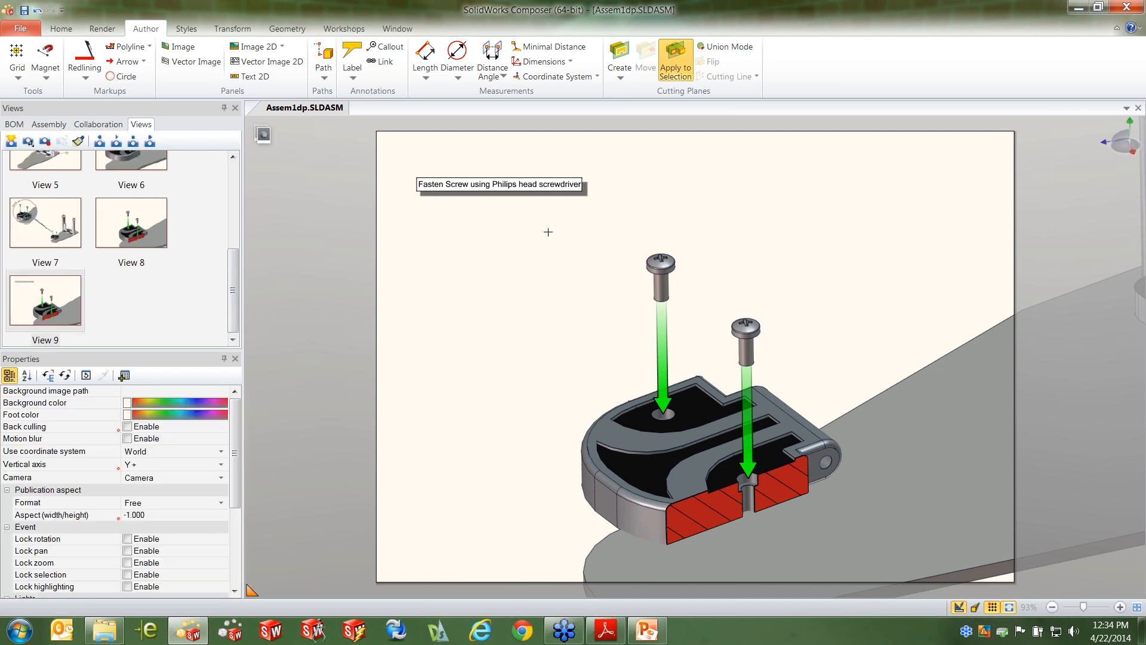
# Place the Anti Sieze.bmp image from the Image Library on the page beside the screws and update View 9
pyautogui.click(349, 30)
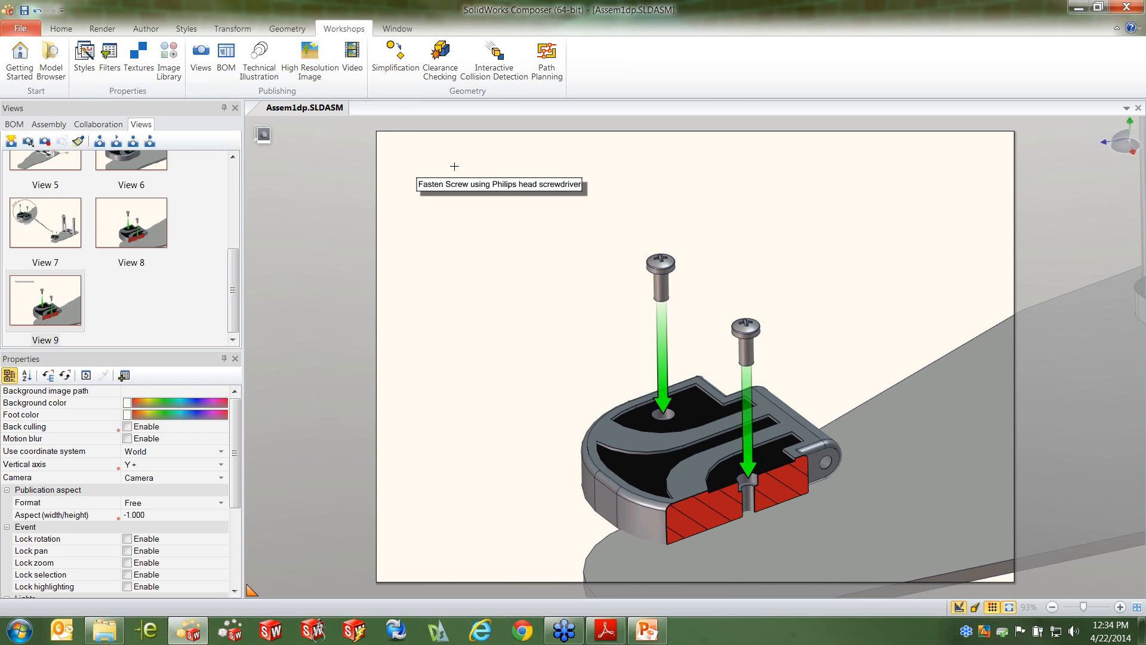
pyautogui.click(168, 60)
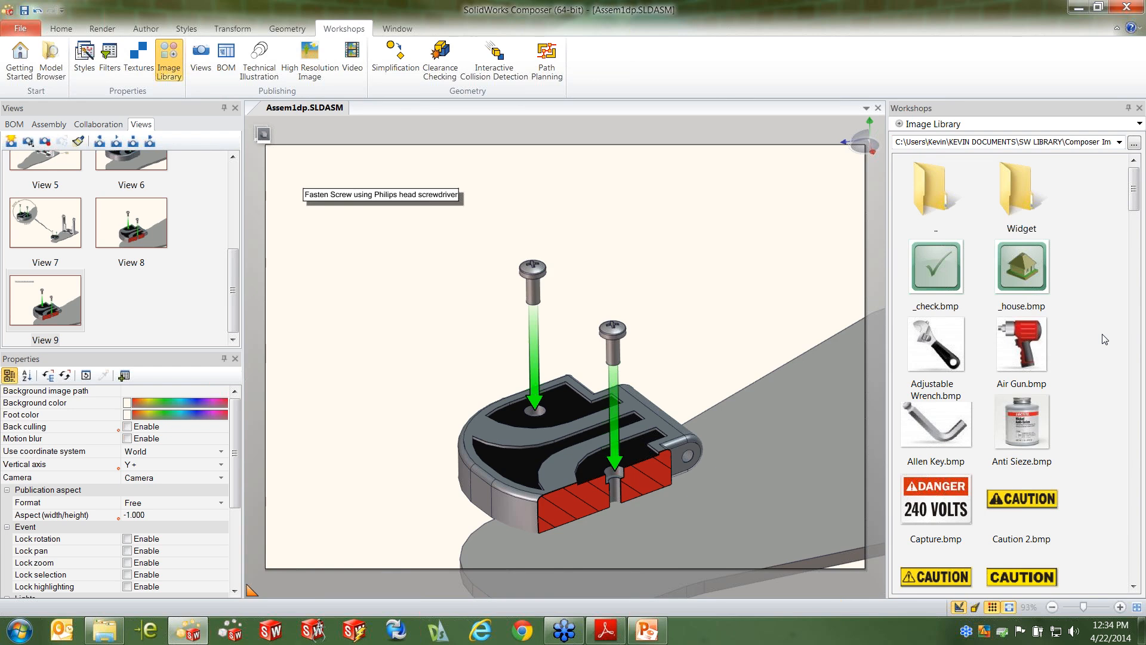
pyautogui.moveTo(1134, 192)
pyautogui.mouseDown()
pyautogui.moveTo(1141, 294)
pyautogui.moveTo(1136, 187)
pyautogui.mouseUp()
pyautogui.click(1025, 430)
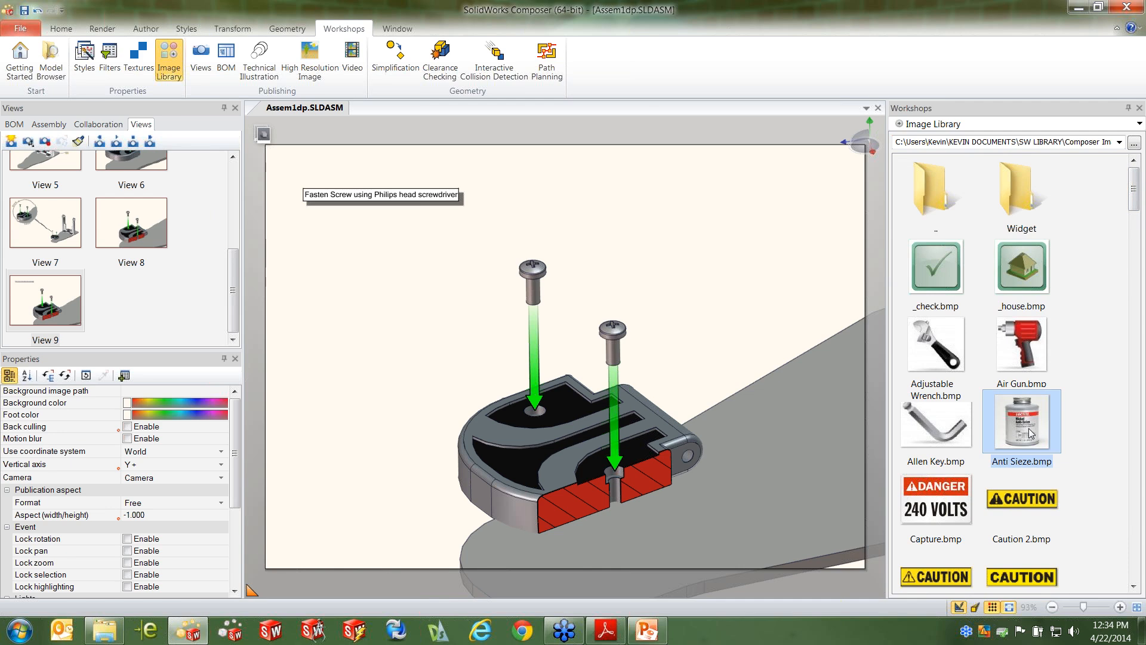
pyautogui.moveTo(1031, 435)
pyautogui.mouseDown()
pyautogui.moveTo(663, 231)
pyautogui.moveTo(690, 254)
pyautogui.moveTo(668, 226)
pyautogui.moveTo(730, 293)
pyautogui.mouseUp()
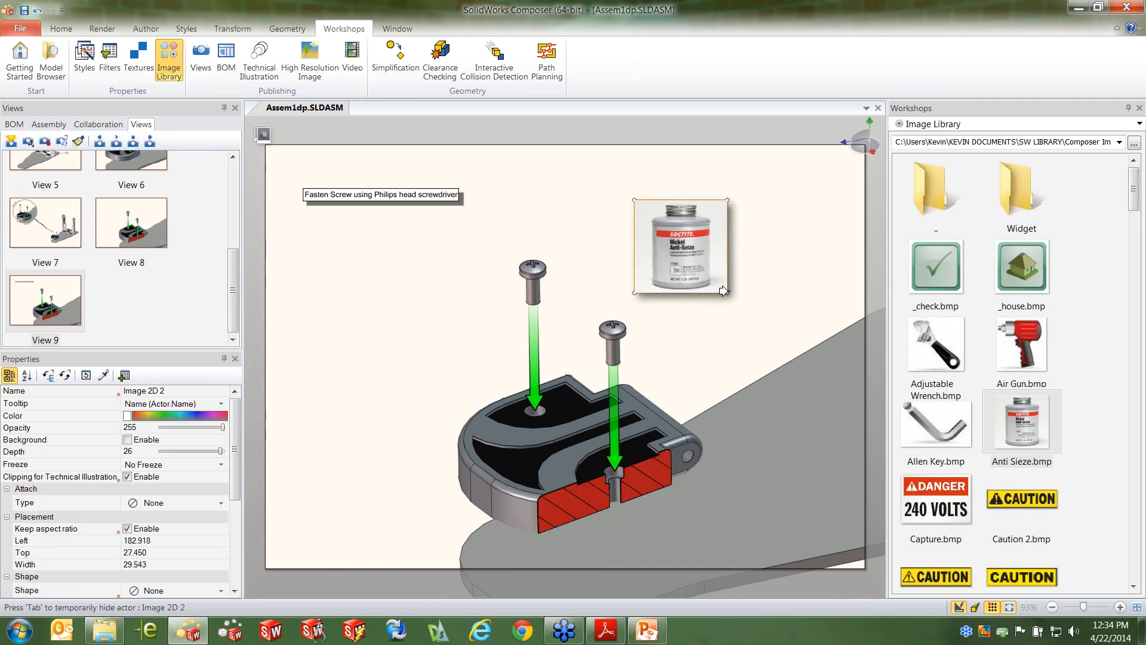
pyautogui.click(753, 274)
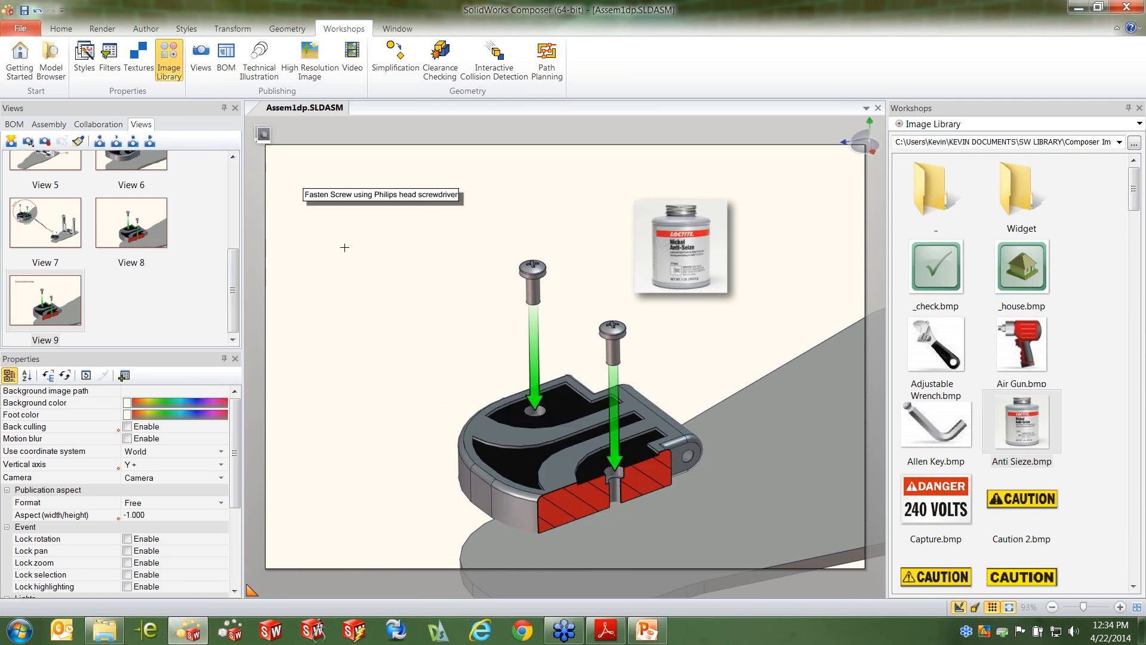
pyautogui.rightClick(68, 284)
pyautogui.click(336, 299)
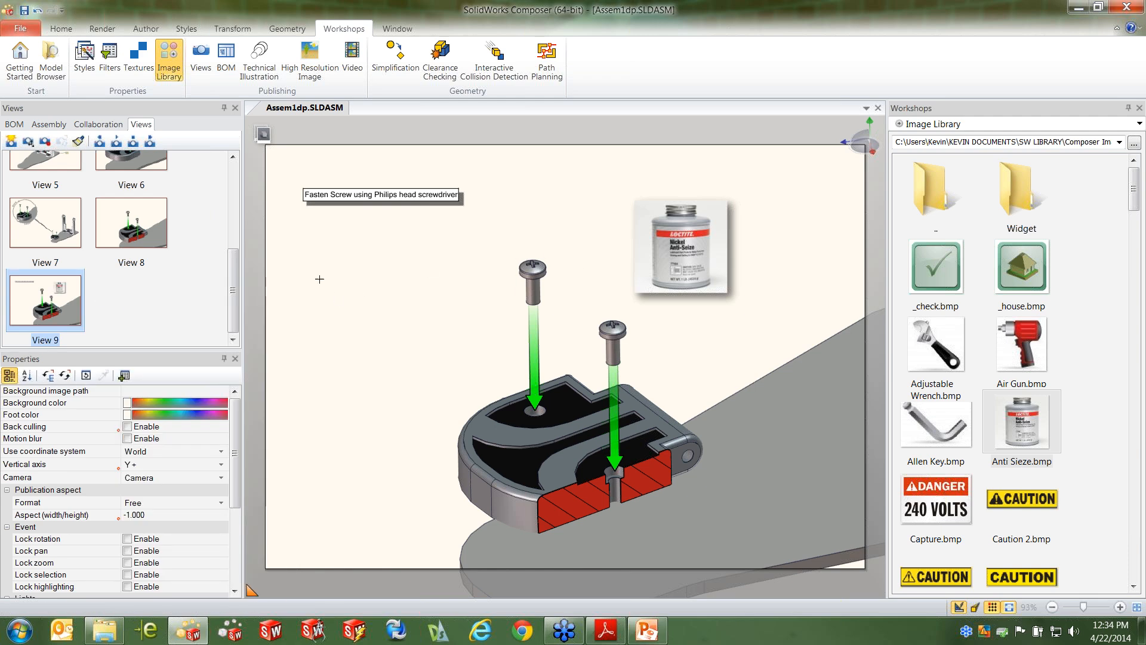
# Return to View 6 and set the Model Browser's folder to Composer 3d Tools inside SW LIBRARY
pyautogui.click(137, 164)
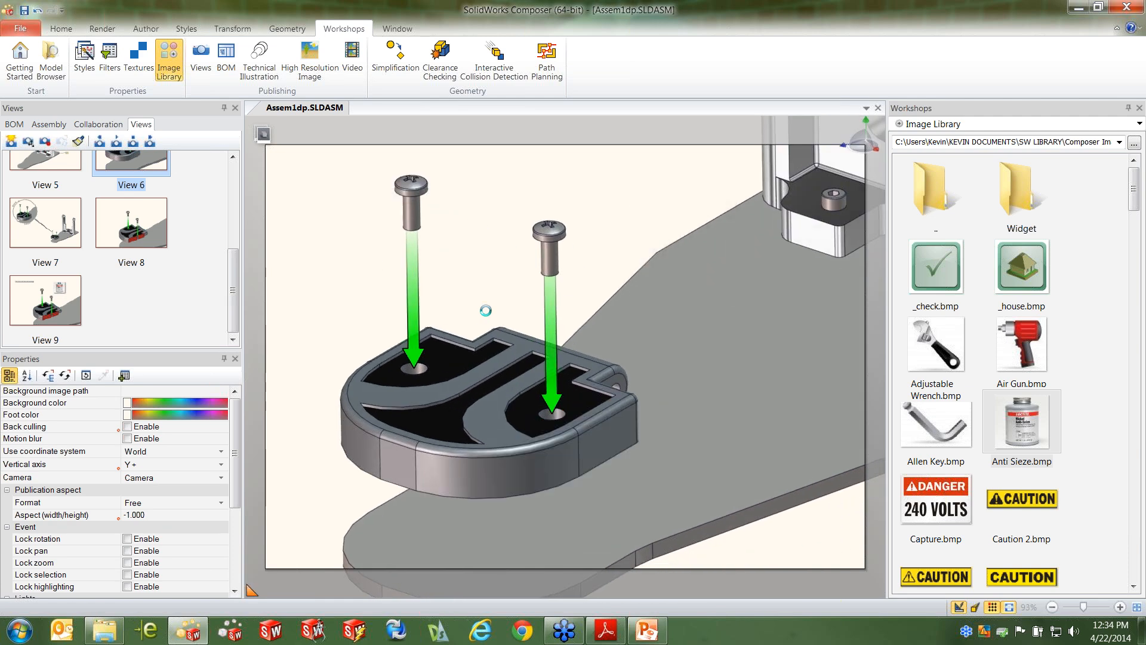
pyautogui.scroll(-6, 630, 323)
pyautogui.moveTo(682, 279); pyautogui.dragTo(682, 294, button='middle')
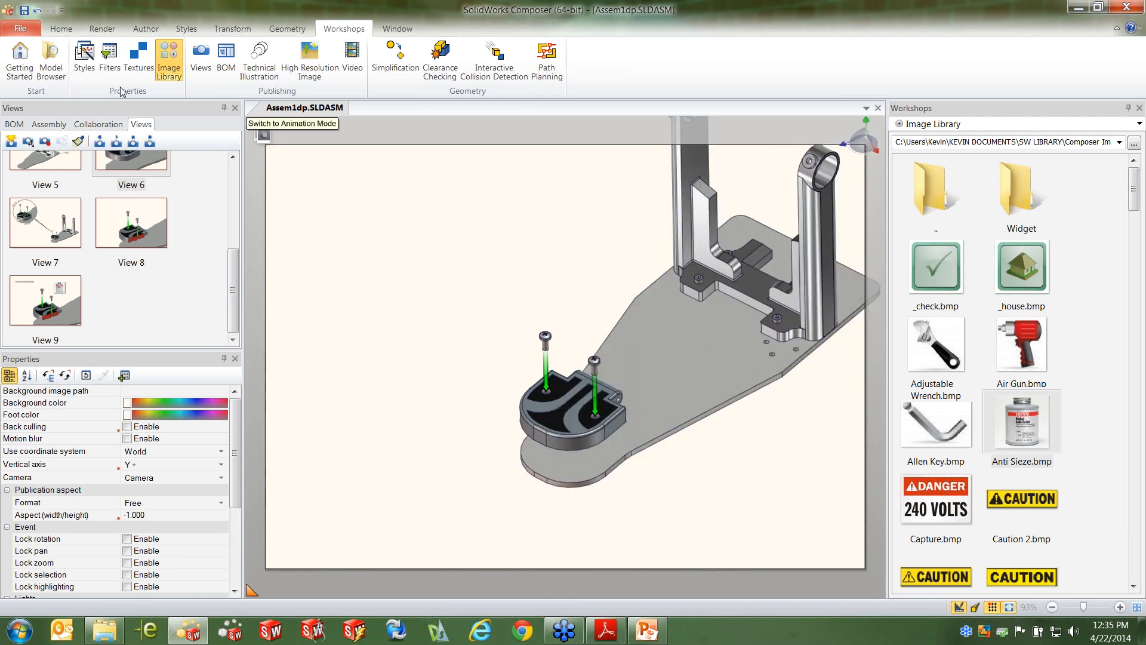
pyautogui.click(40, 70)
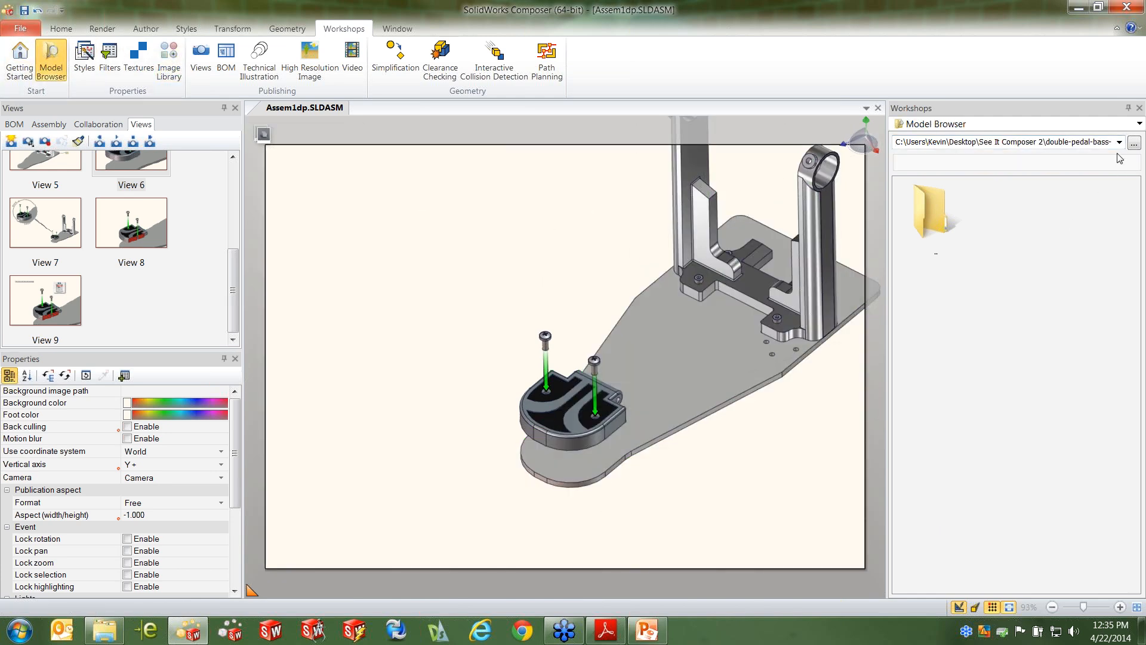
pyautogui.click(1135, 144)
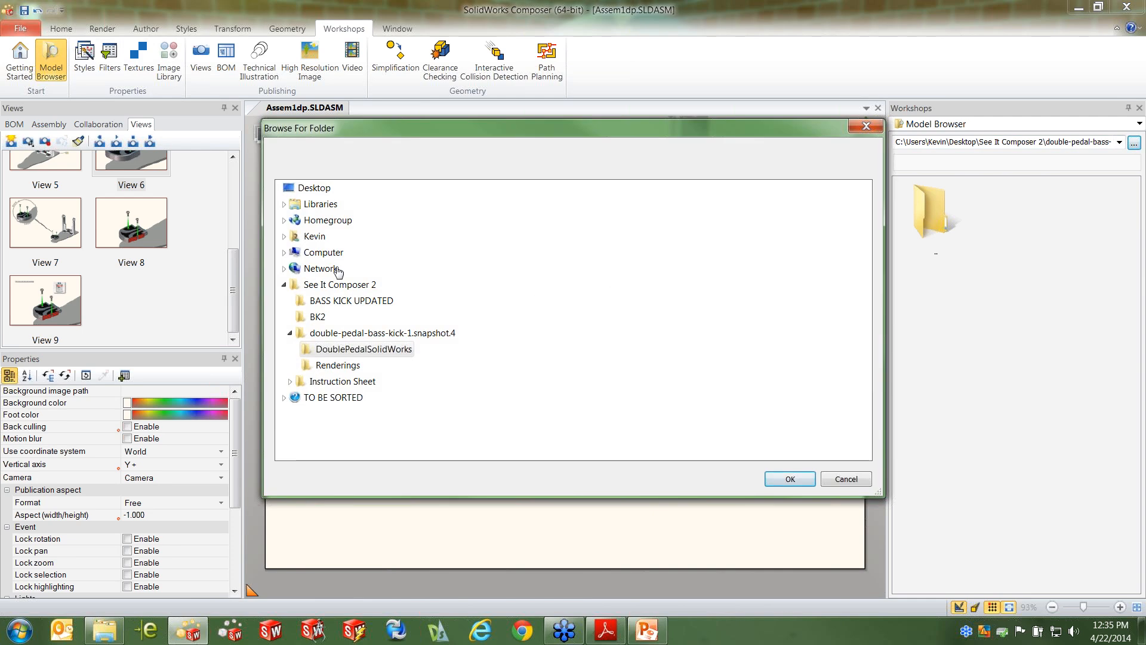
pyautogui.doubleClick(314, 237)
pyautogui.doubleClick(358, 350)
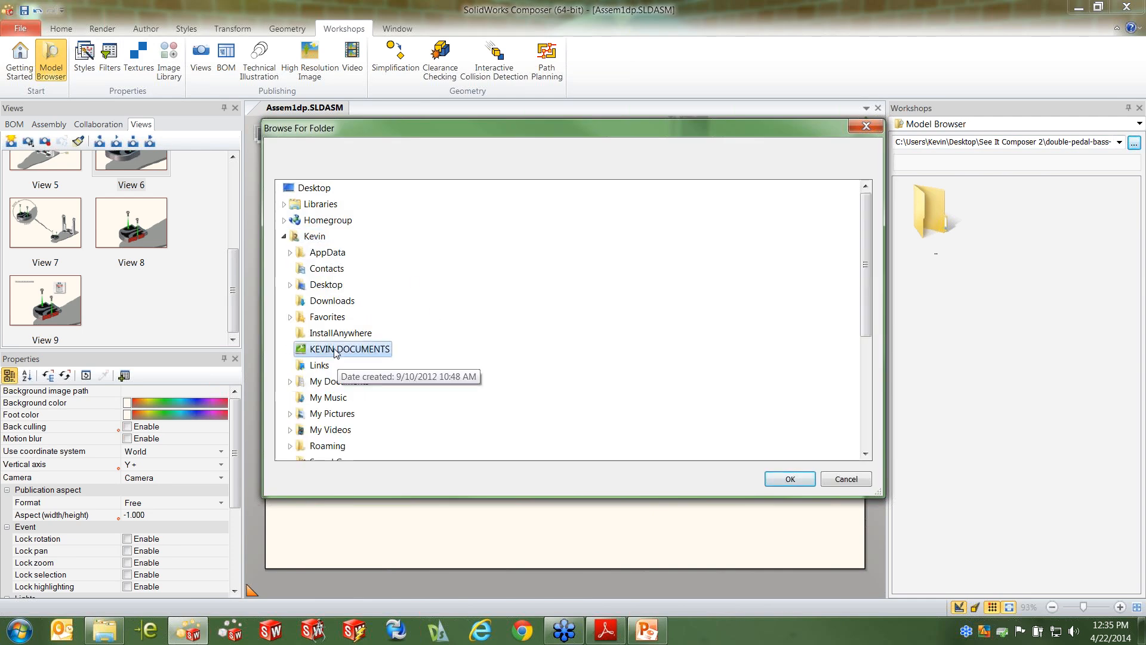
pyautogui.scroll(-6, 417, 365)
pyautogui.doubleClick(344, 267)
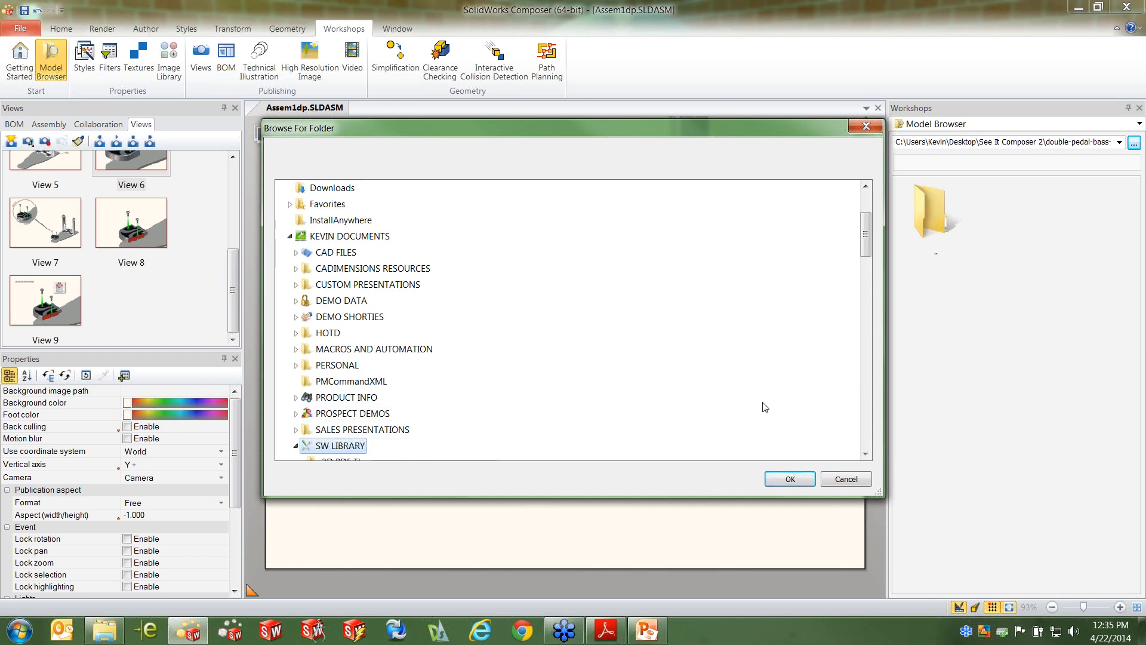
pyautogui.scroll(-5, 873, 232)
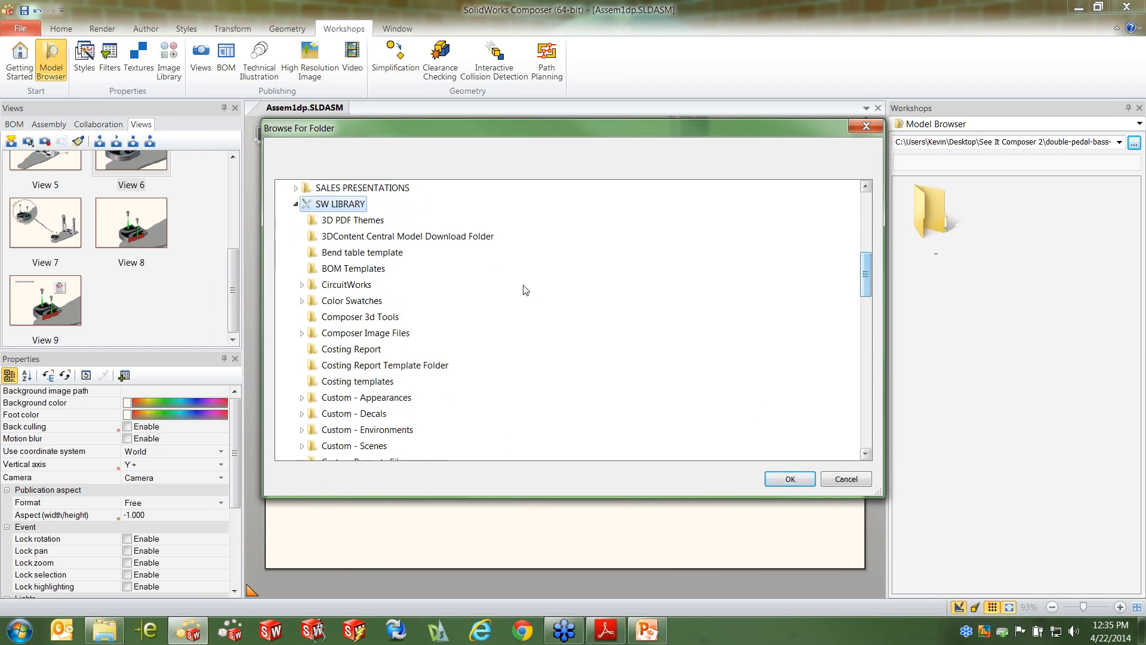
pyautogui.click(371, 321)
pyautogui.click(790, 479)
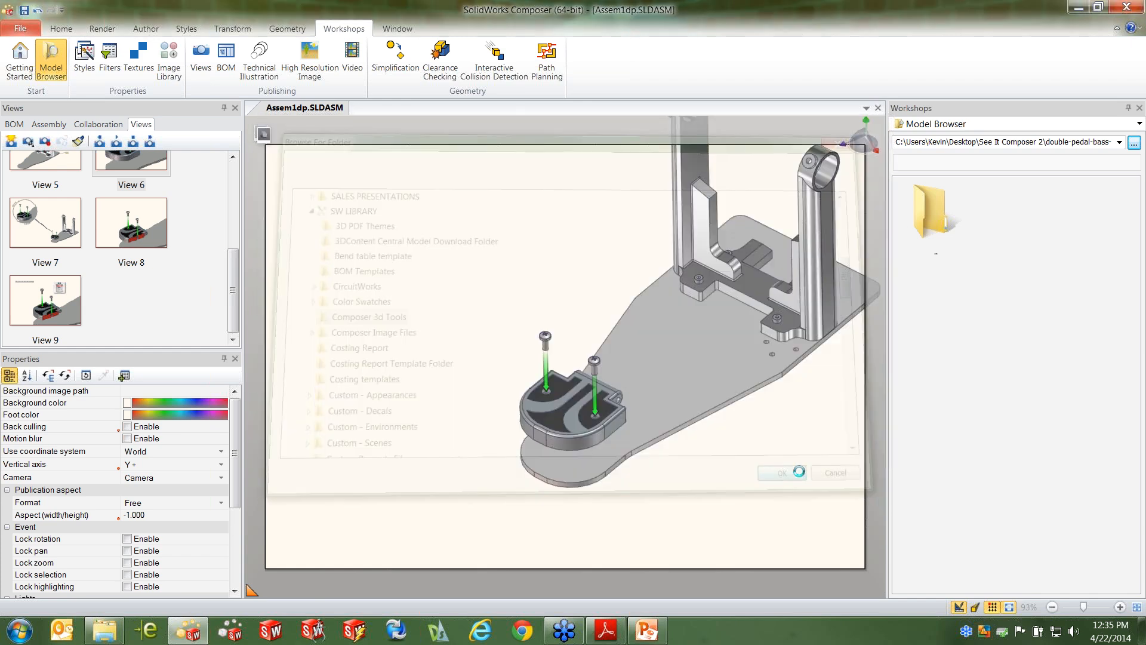
# Insert the Phillips_screwdriver.smg model from the Model Browser into the scene above the heel's screws
pyautogui.moveTo(1134, 222); pyautogui.dragTo(1116, 421)
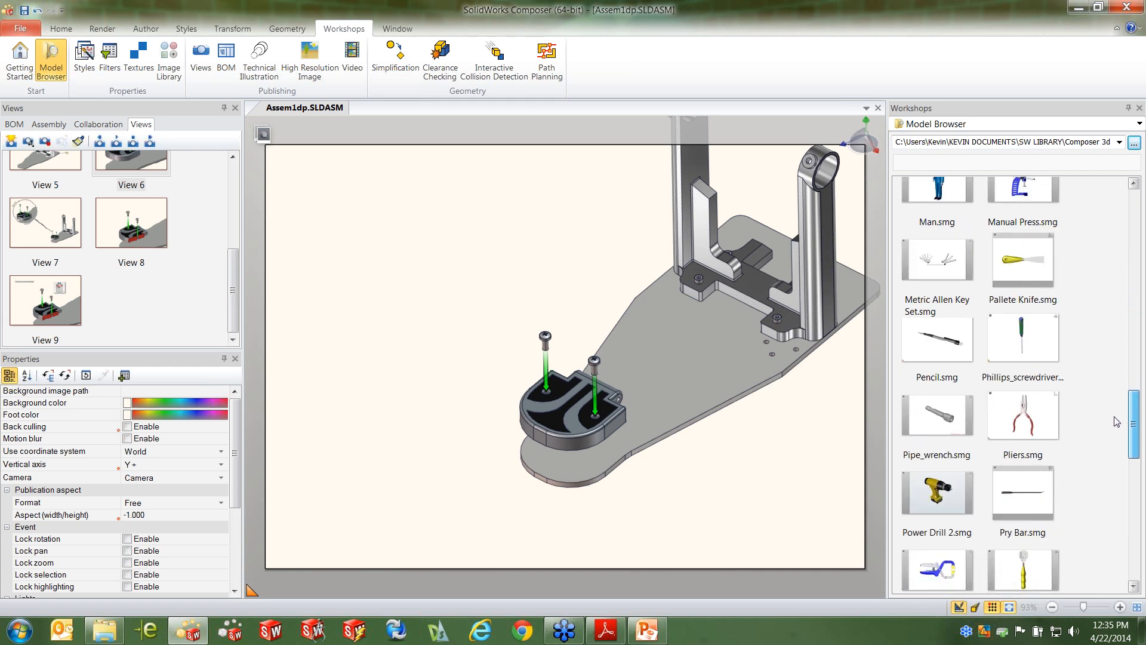
pyautogui.click(1026, 338)
pyautogui.moveTo(1038, 345); pyautogui.dragTo(574, 280)
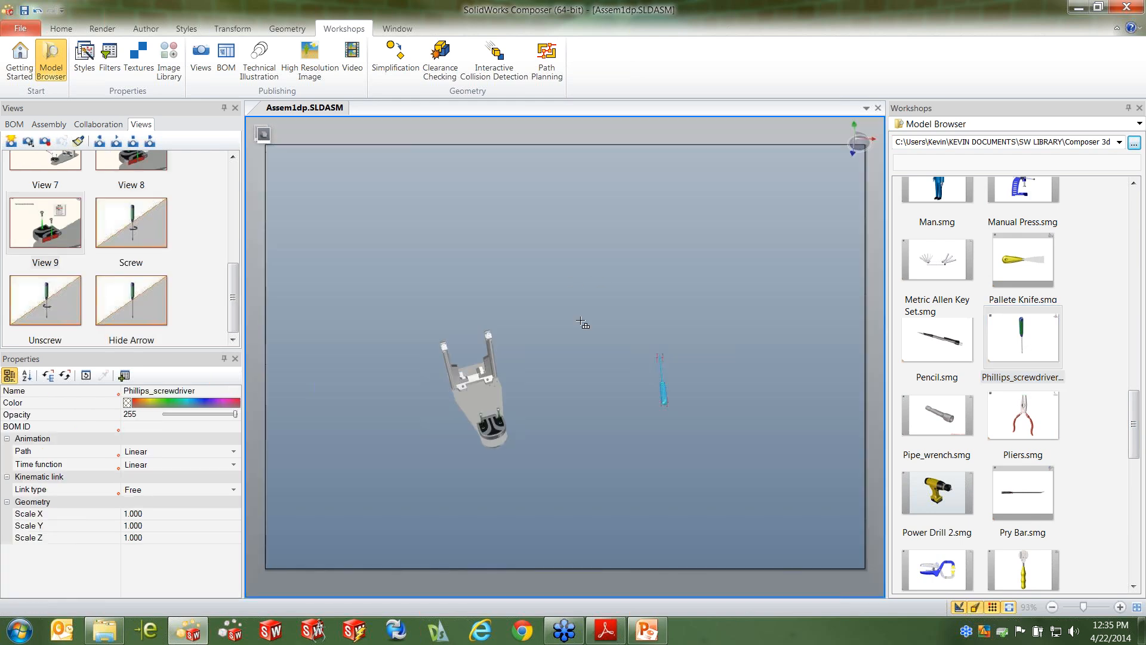
# Place the Phillips screwdriver in the scene and translate it along its axes in the top view to a spot near the pedal's heel
pyautogui.click(556, 412)
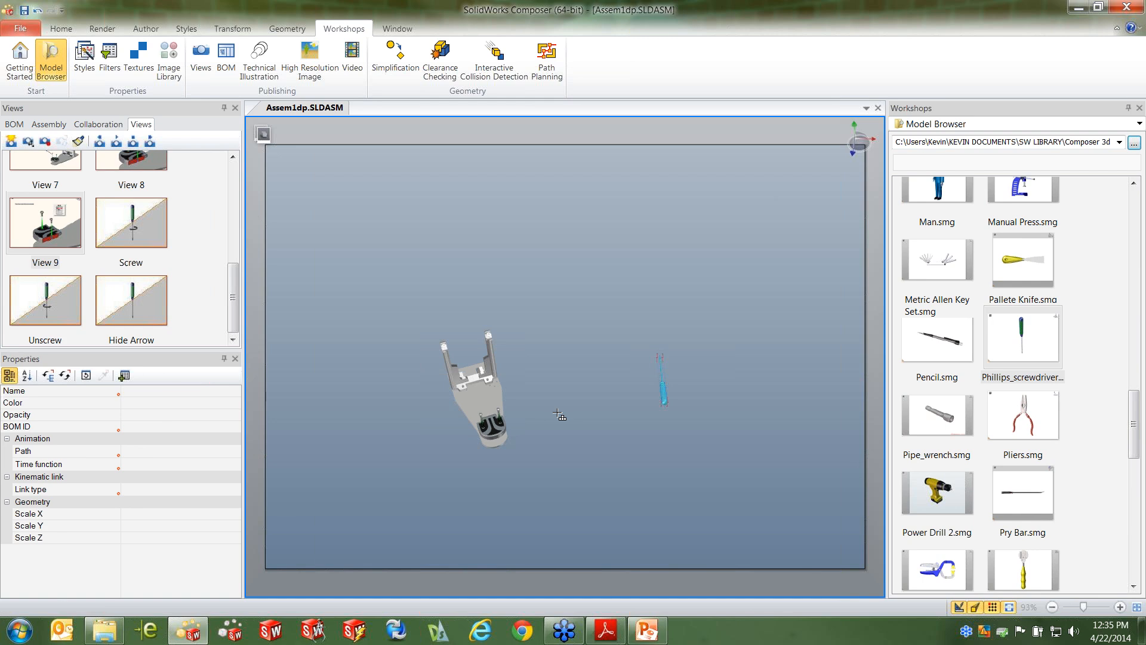
pyautogui.moveTo(654, 422); pyautogui.dragTo(697, 397, button='right')
pyautogui.scroll(6, 634, 368)
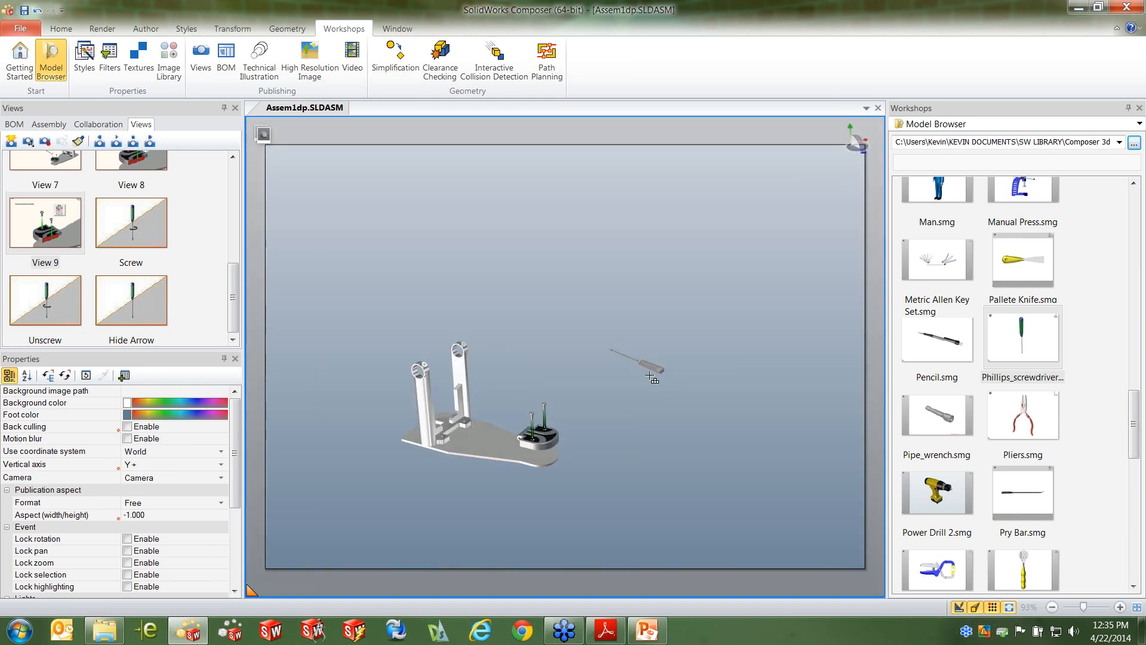
pyautogui.moveTo(532, 264); pyautogui.dragTo(781, 444)
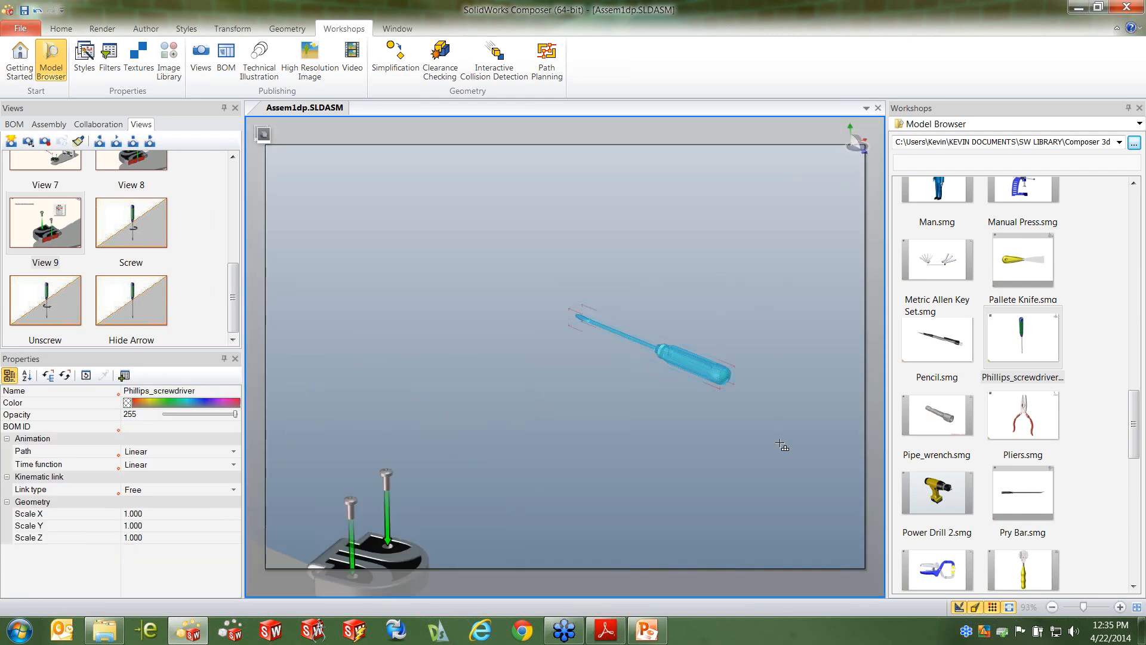
pyautogui.rightClick(673, 219)
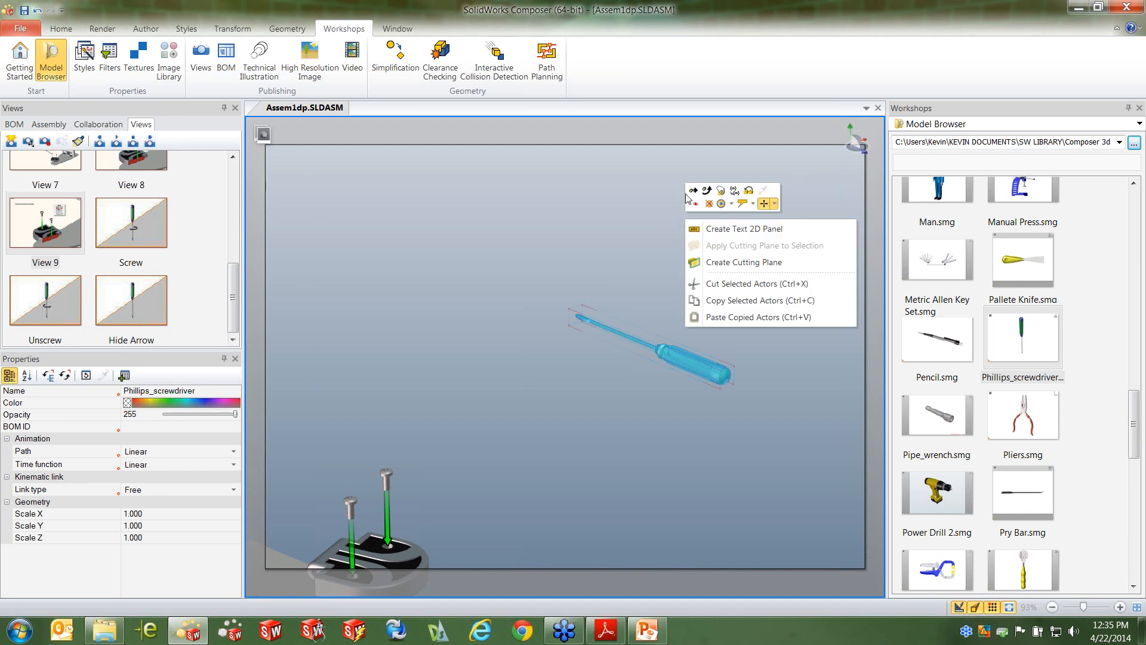
pyautogui.click(692, 195)
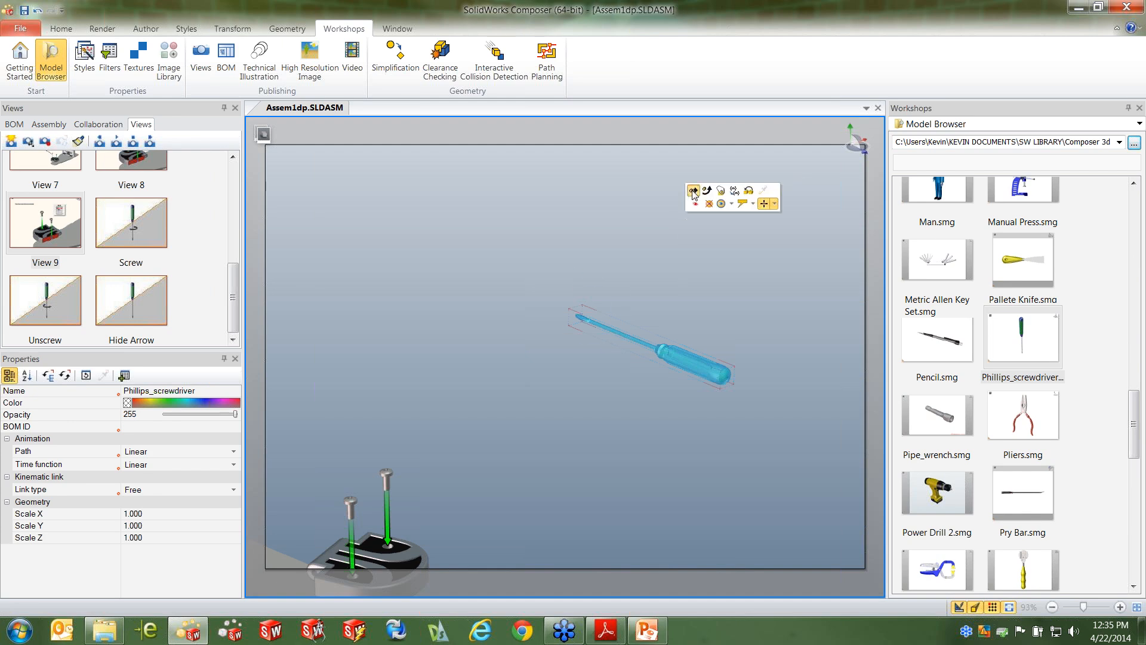
pyautogui.click(849, 128)
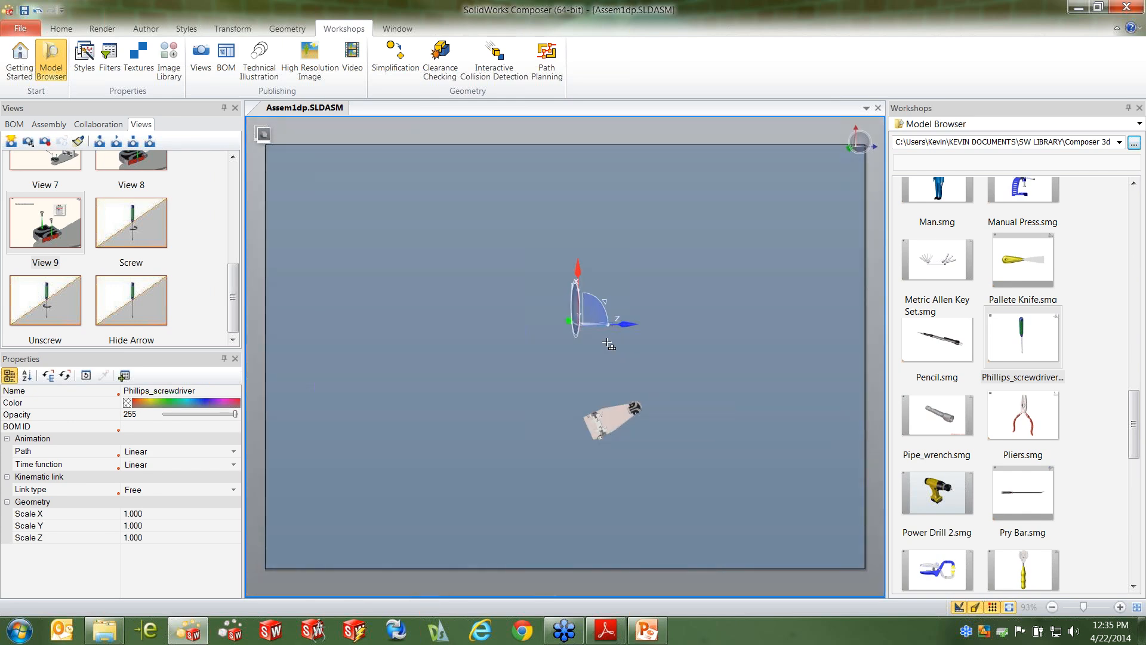
pyautogui.moveTo(577, 271); pyautogui.dragTo(572, 329)
pyautogui.scroll(3, 550, 384)
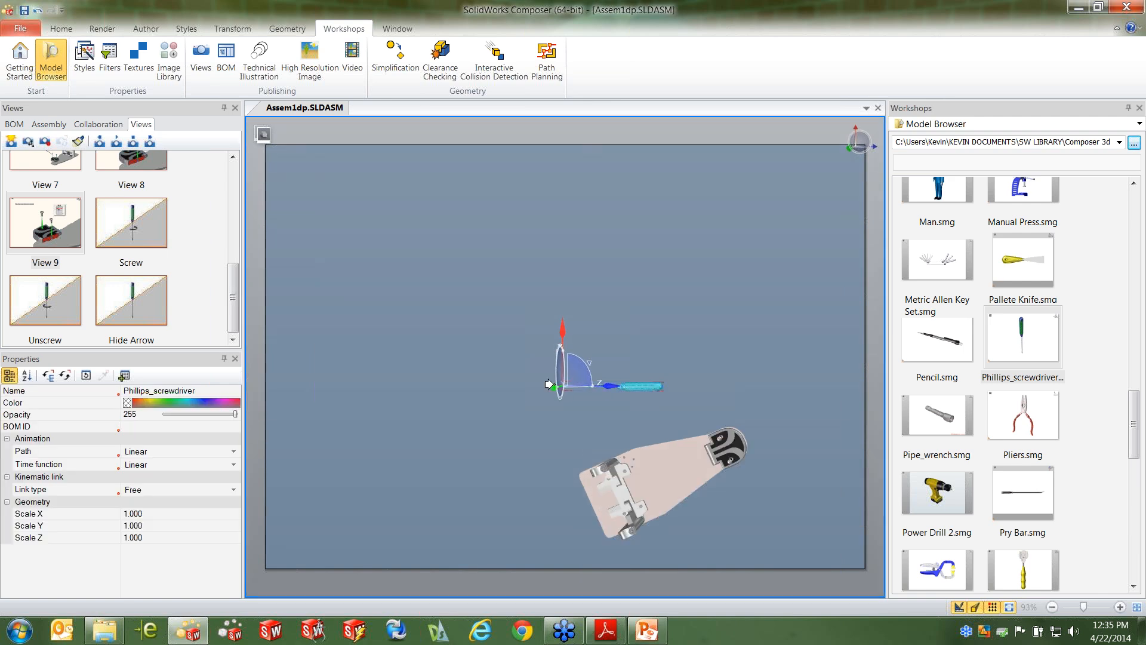
pyautogui.moveTo(603, 387); pyautogui.dragTo(758, 387)
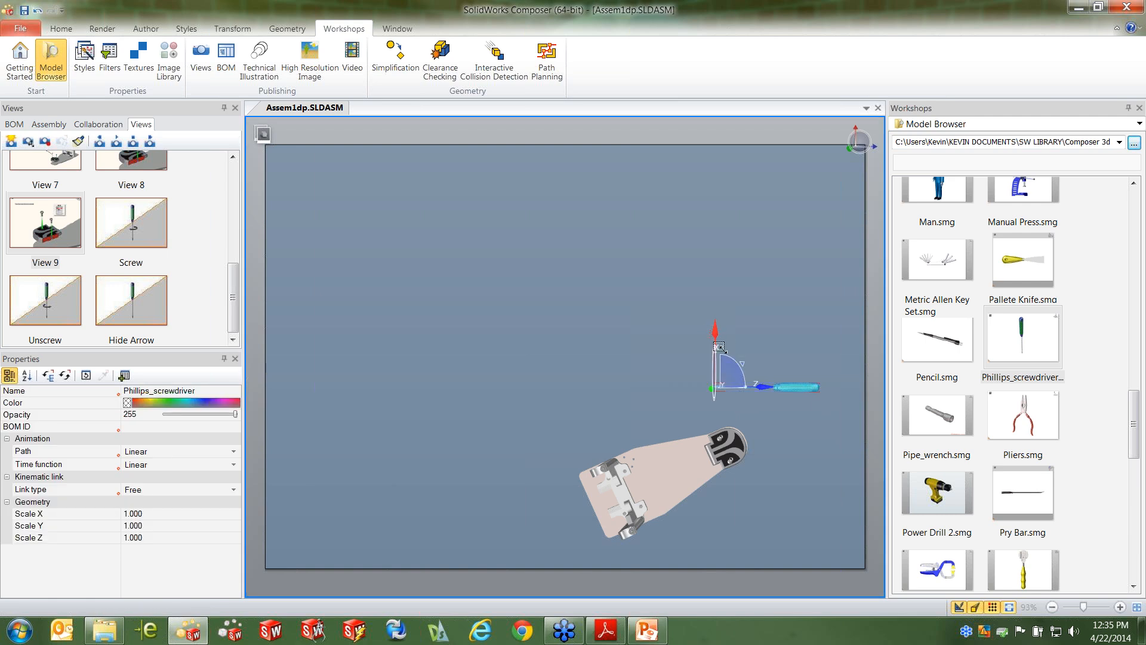
pyautogui.click(715, 336)
# Frame the heel, its two screws and the screwdriver in an angled close-up and capture a new view
pyautogui.moveTo(762, 491); pyautogui.dragTo(664, 404)
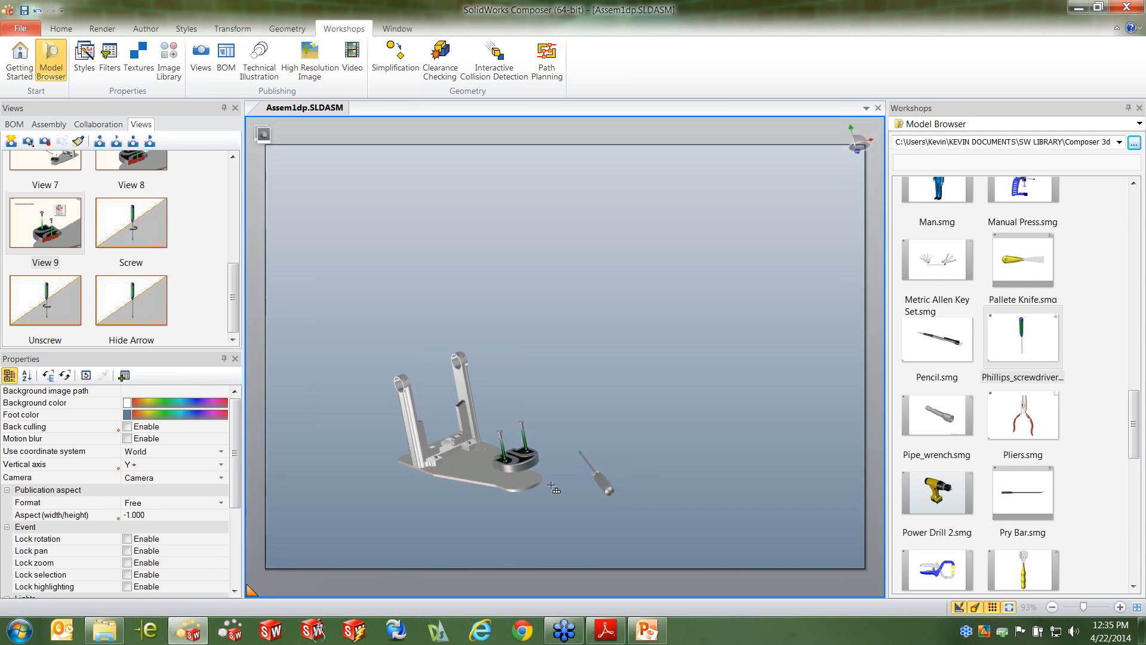
pyautogui.scroll(3, 559, 476)
pyautogui.moveTo(569, 467); pyautogui.dragTo(647, 401, button='middle')
pyautogui.scroll(2, 622, 390)
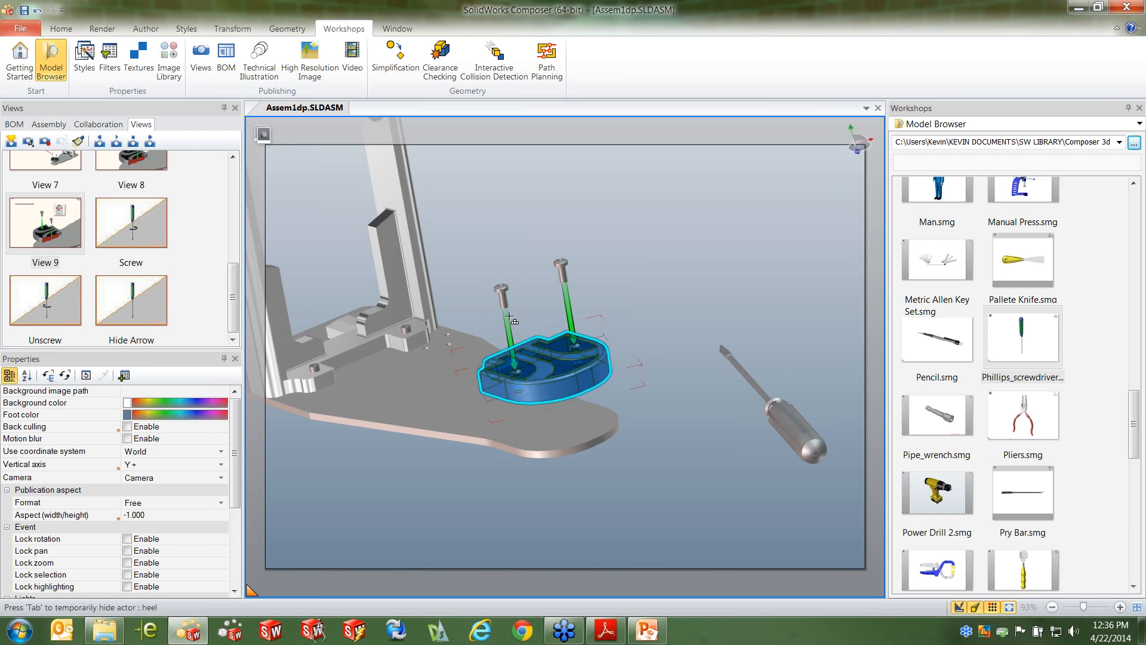
pyautogui.click(11, 141)
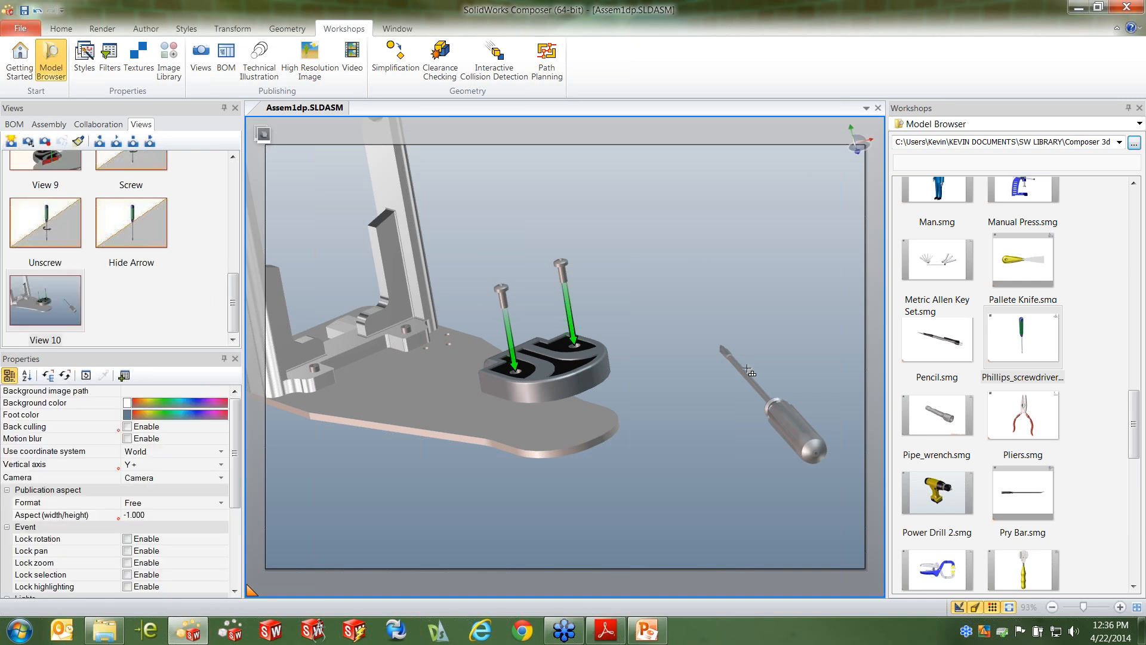
# Return to View 3 and close the Model Browser workshop
pyautogui.scroll(-3, 749, 369)
pyautogui.moveTo(233, 294); pyautogui.dragTo(233, 187)
pyautogui.click(62, 263)
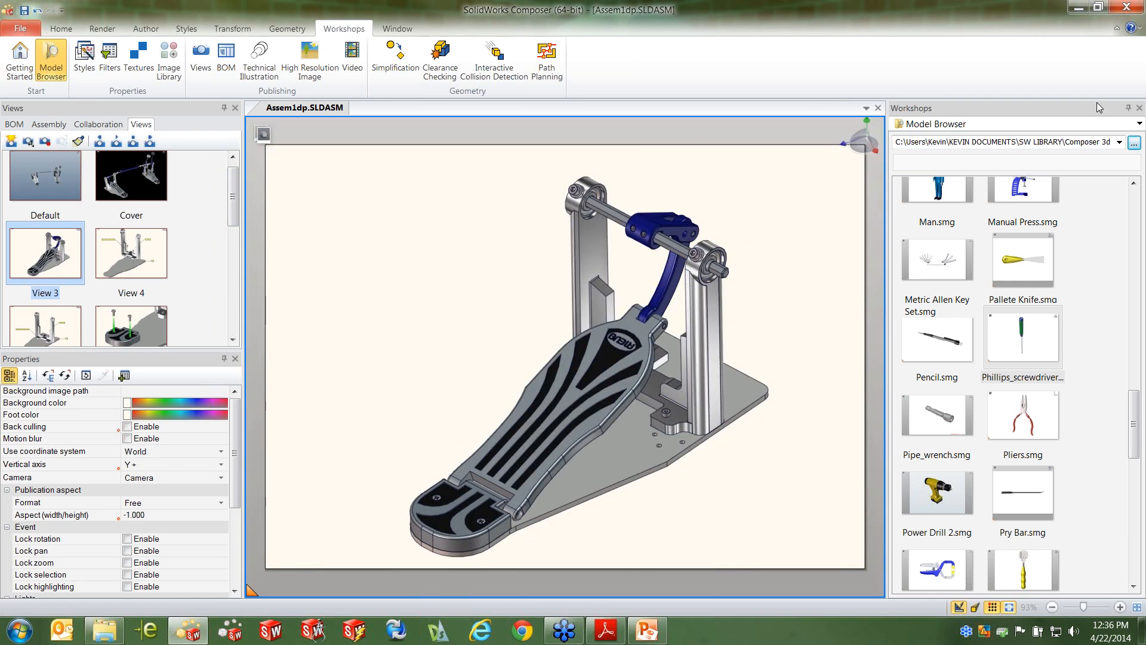
pyautogui.click(1140, 107)
pyautogui.click(710, 297)
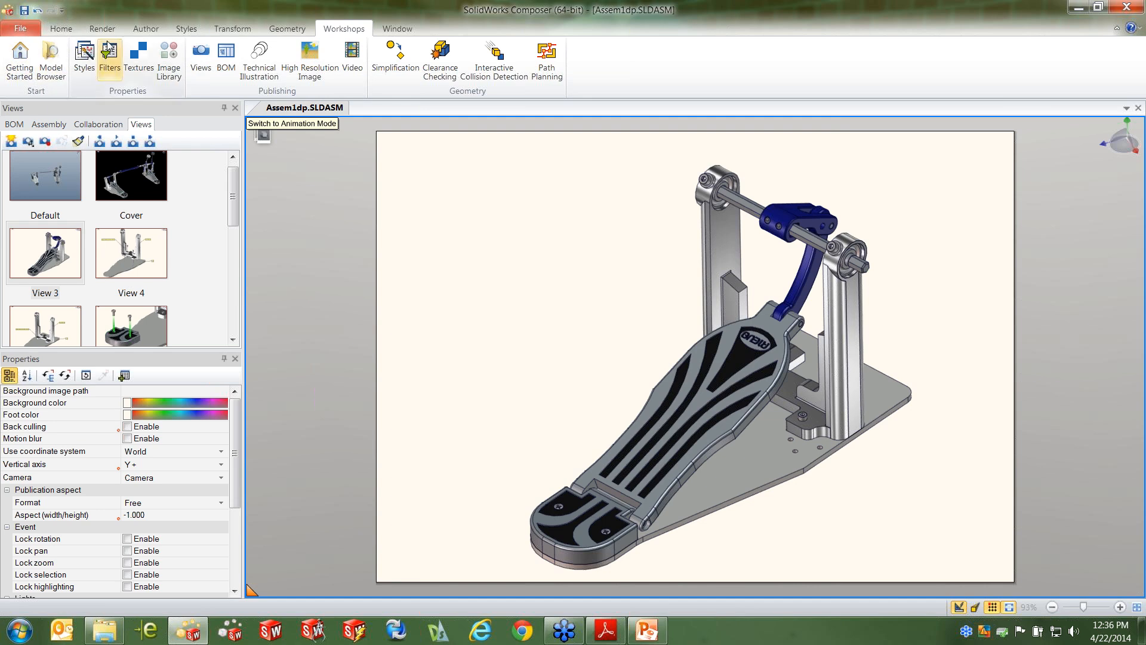
# Render the pedal in Silhouette mode and open the BOM workshop
pyautogui.click(95, 31)
pyautogui.click(25, 80)
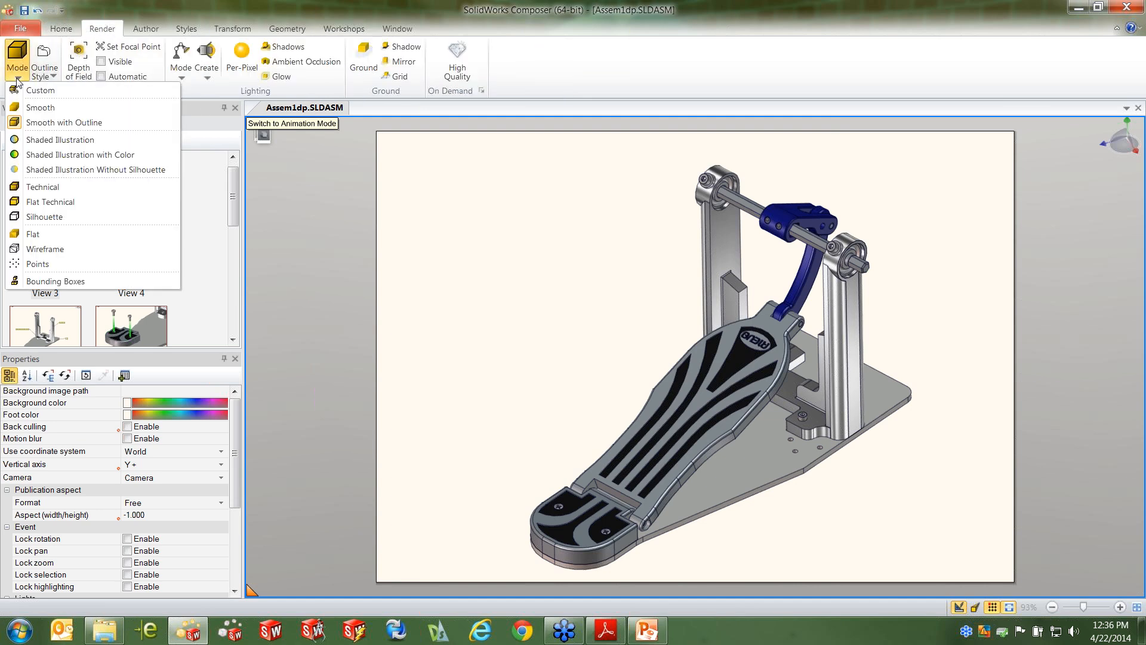
pyautogui.click(42, 214)
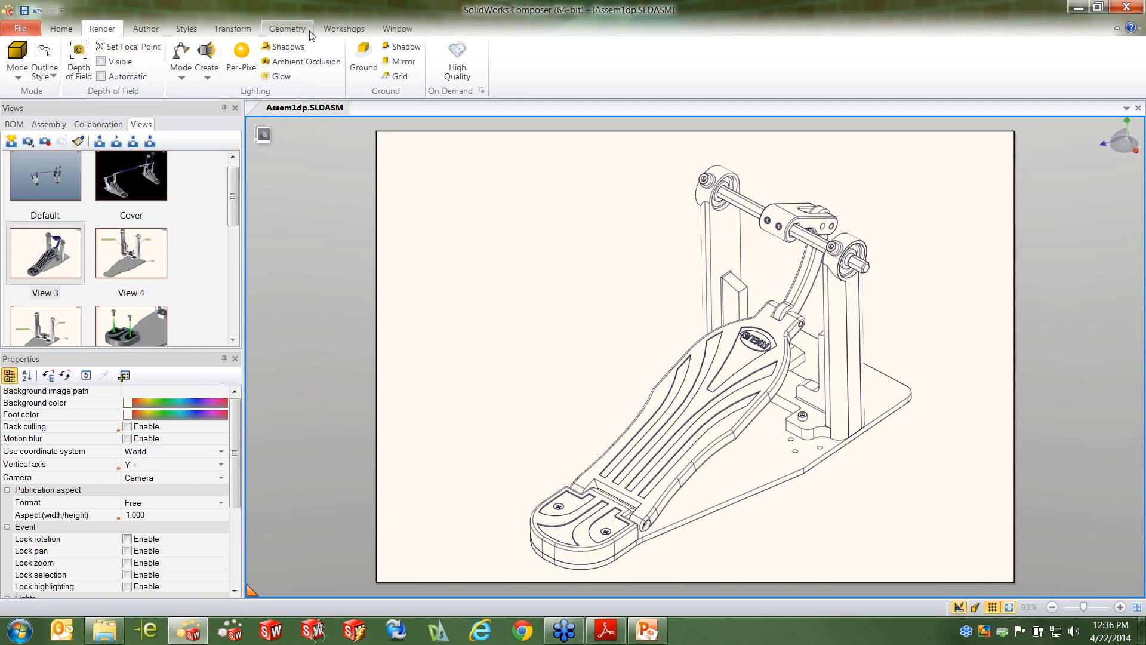
pyautogui.click(344, 29)
pyautogui.click(227, 60)
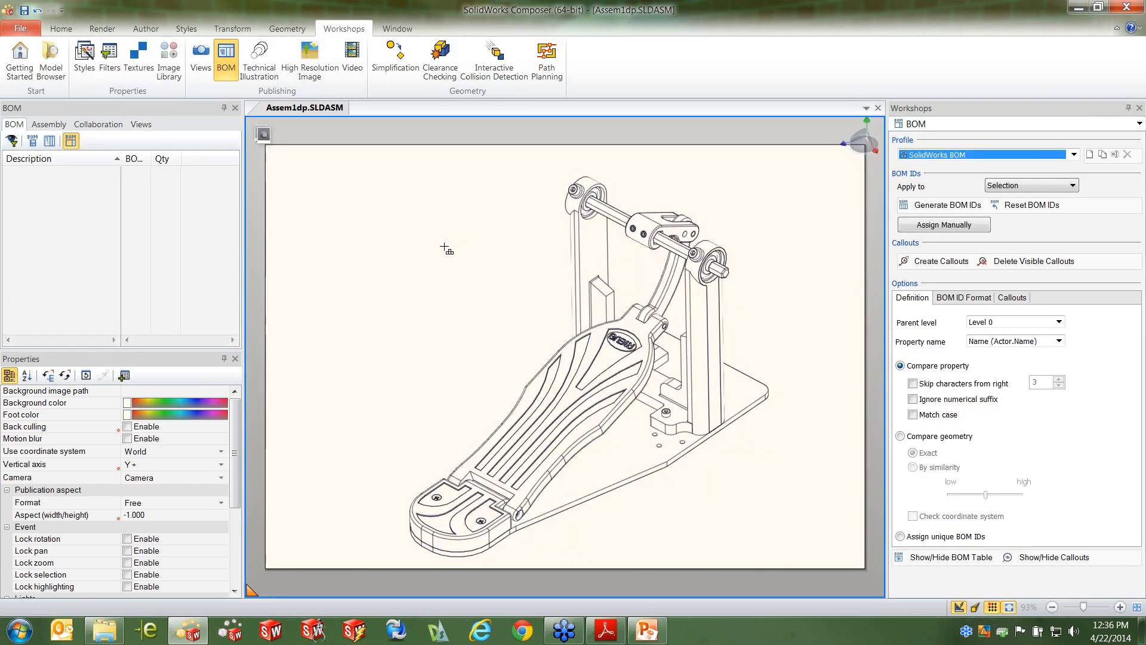
pyautogui.click(654, 223)
pyautogui.hotkey('ctrl', 'a')
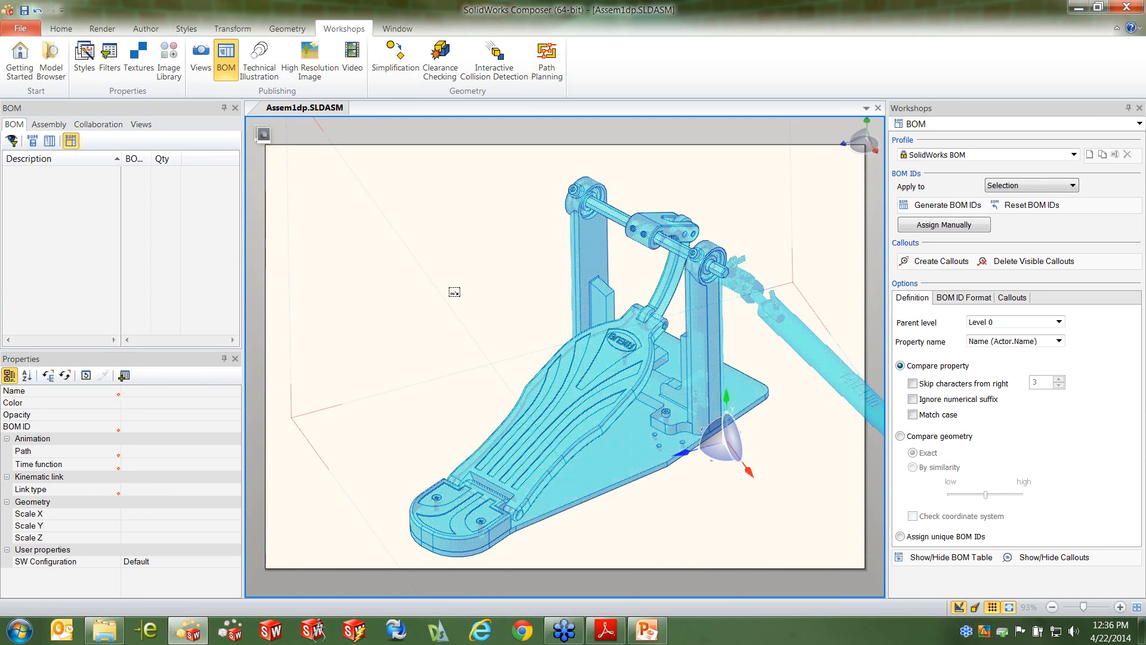
pyautogui.click(449, 289)
pyautogui.click(640, 230)
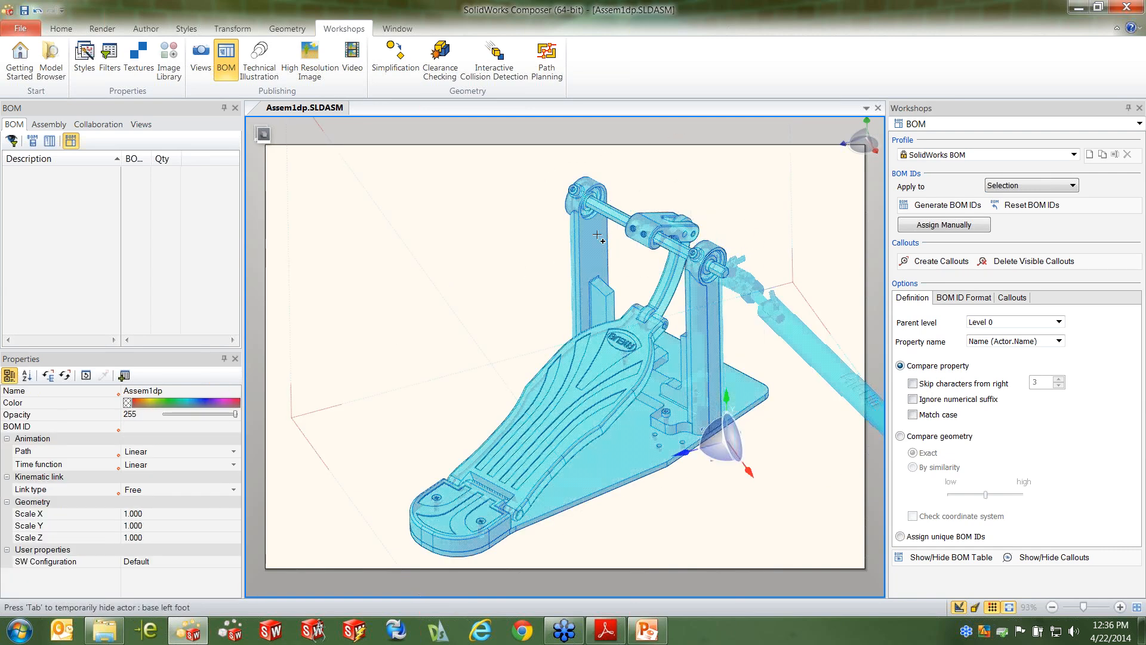
pyautogui.click(511, 242)
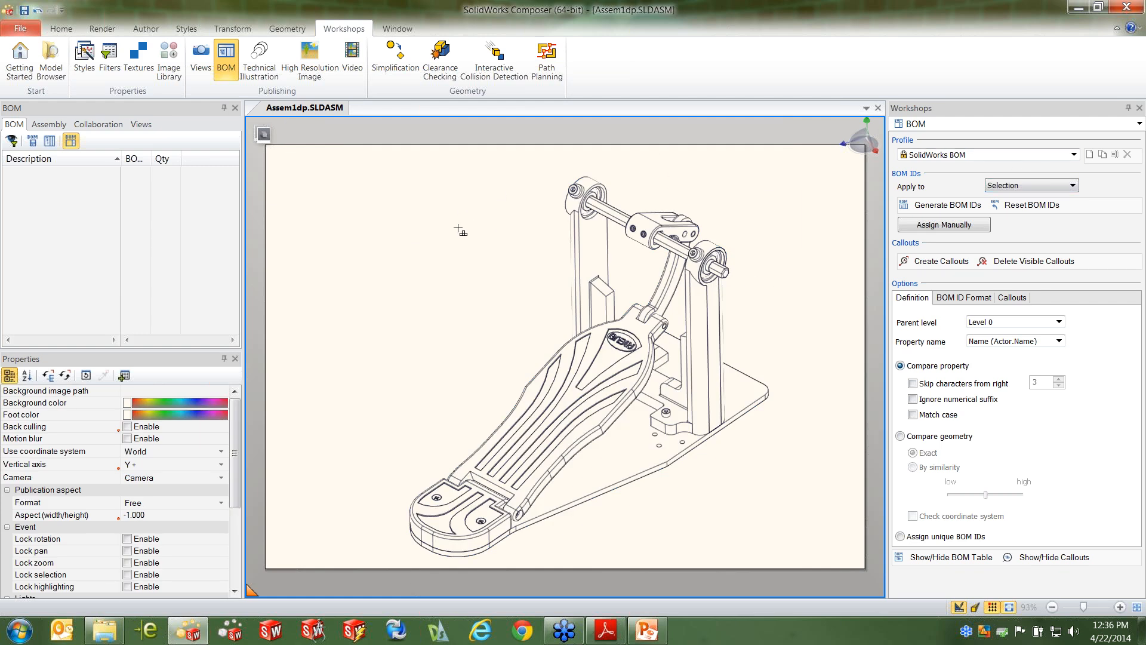
# Turn off assembly selection mode and generate BOM IDs for the beater puller, base left foot, foot, heel and base2 parts
pyautogui.click(49, 124)
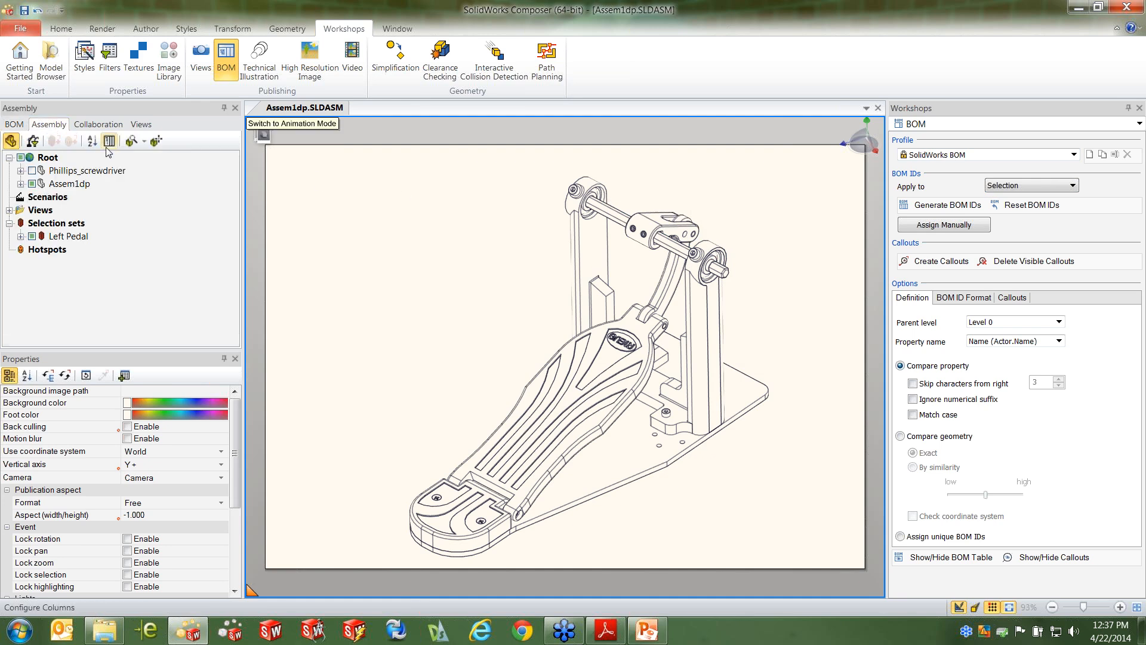
pyautogui.click(11, 143)
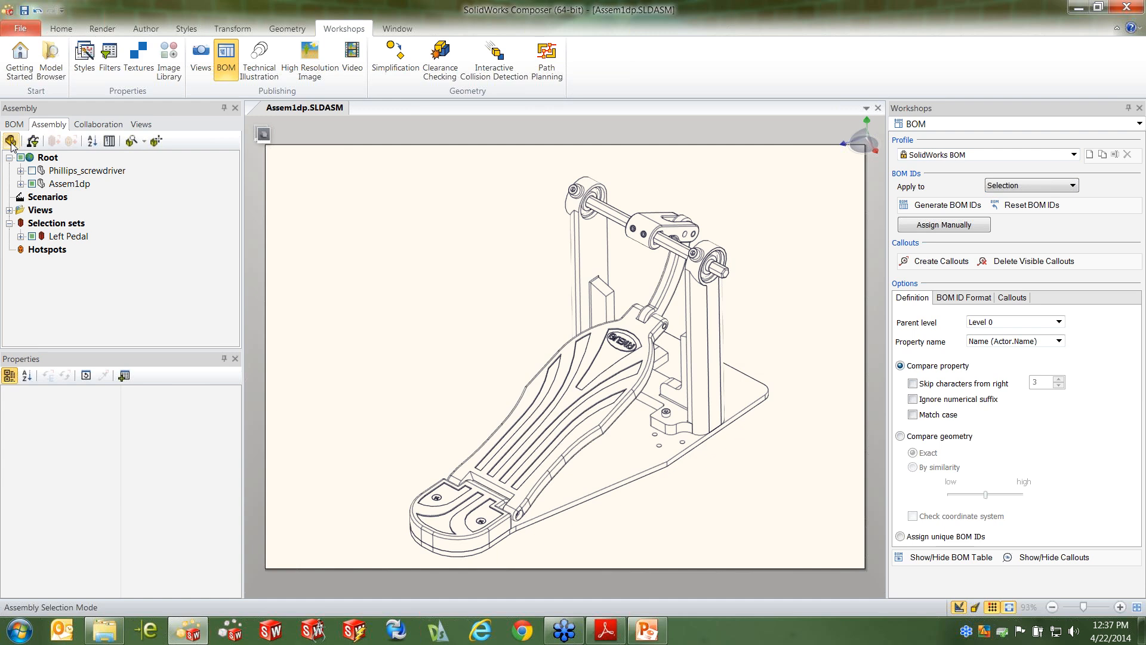
pyautogui.click(651, 236)
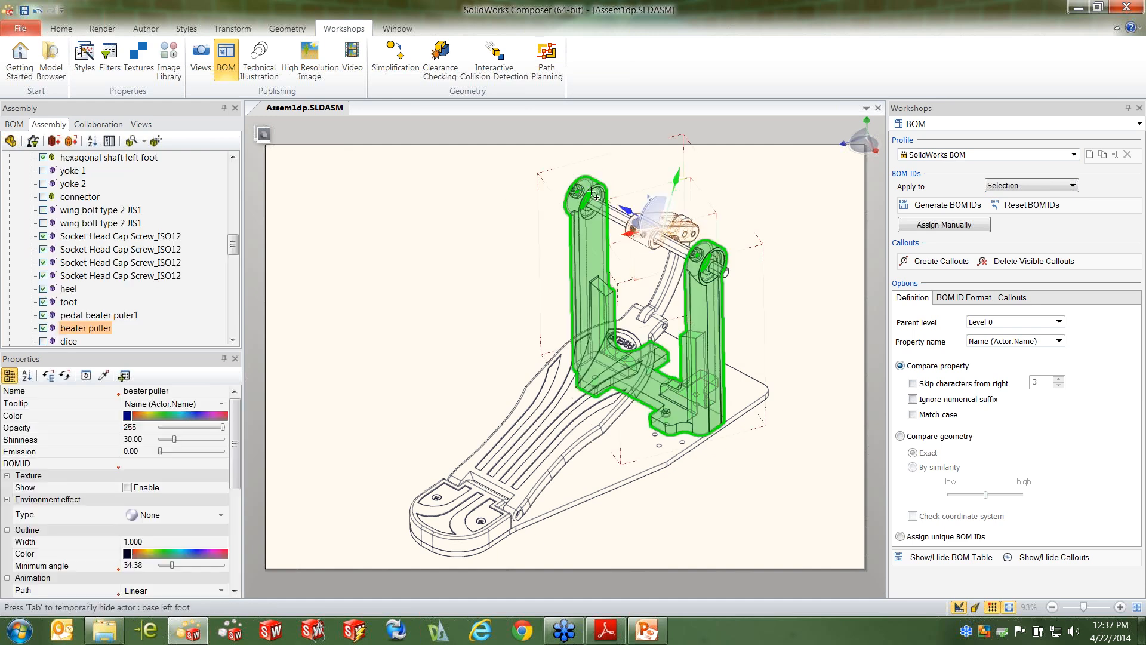
pyautogui.keyDown('ctrl'); pyautogui.click(591, 191); pyautogui.keyUp('ctrl')
pyautogui.keyDown('ctrl'); pyautogui.click(545, 412); pyautogui.keyUp('ctrl')
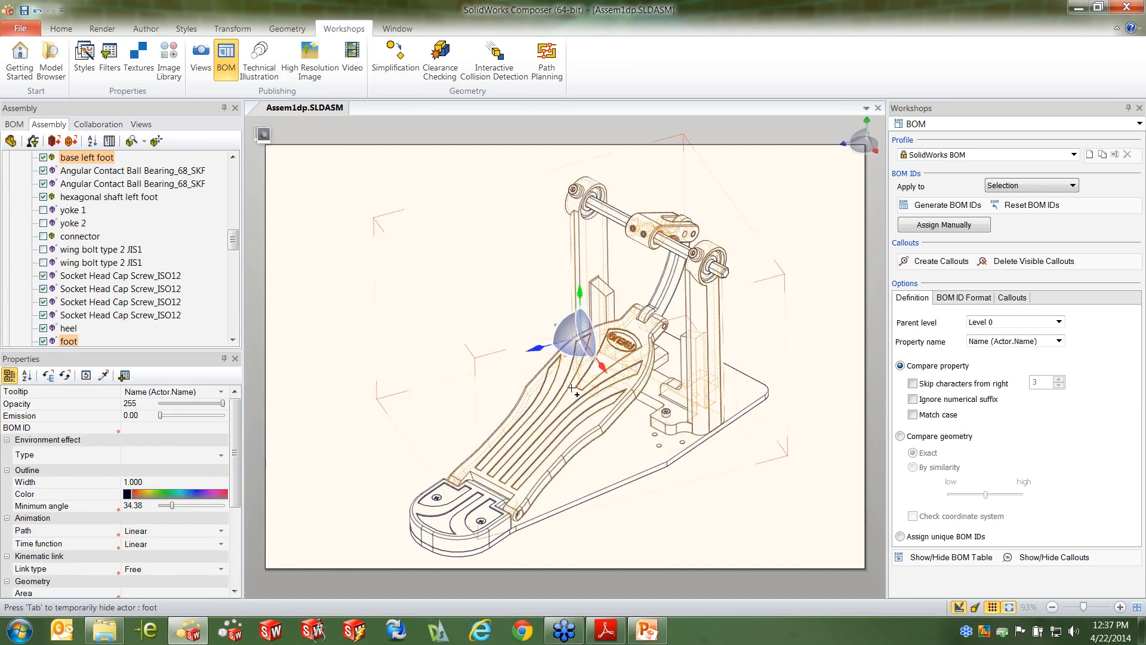
pyautogui.keyDown('ctrl'); pyautogui.click(454, 524); pyautogui.keyUp('ctrl')
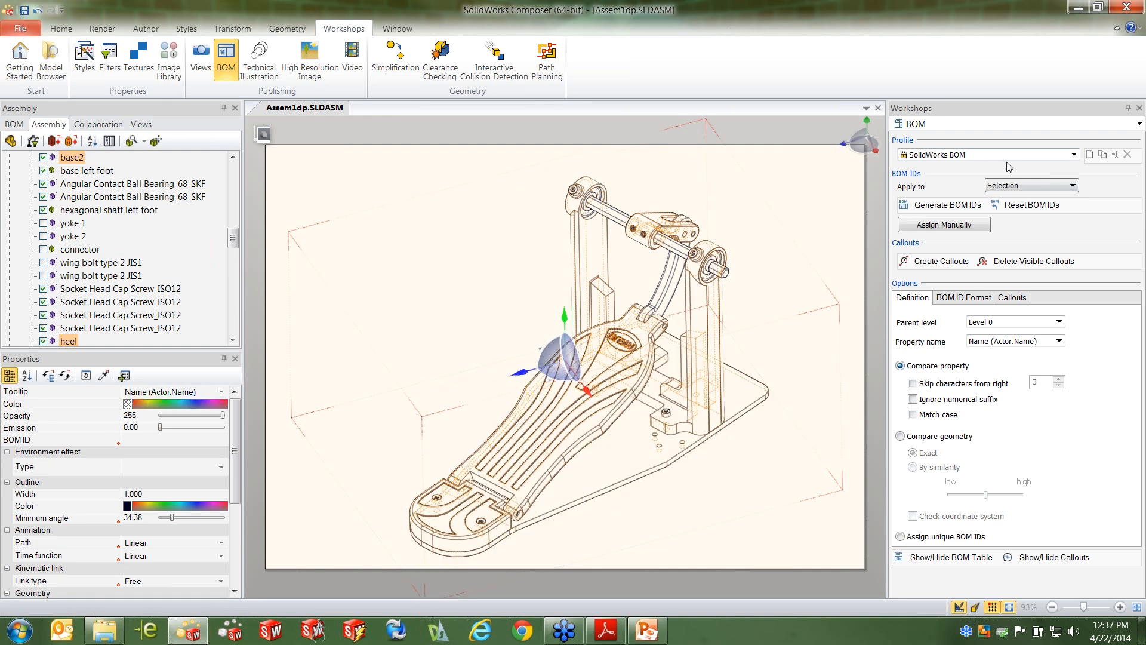
pyautogui.click(949, 206)
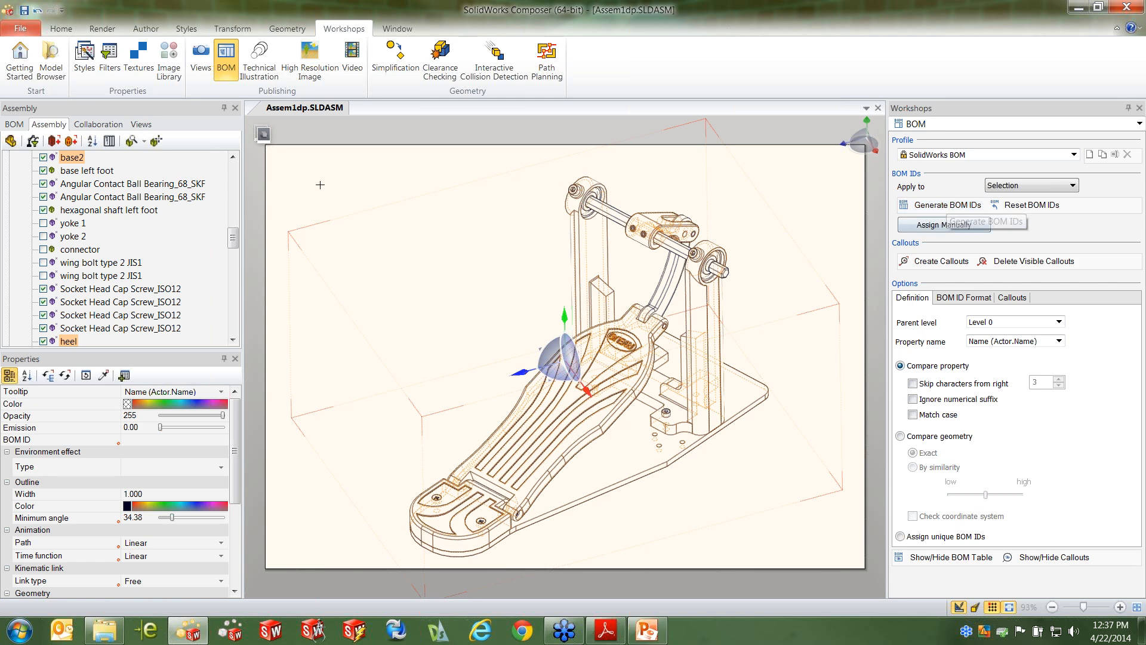
# Bring up the parts' BOM list, create their numbered callouts and display the BOM table on the page
pyautogui.click(12, 124)
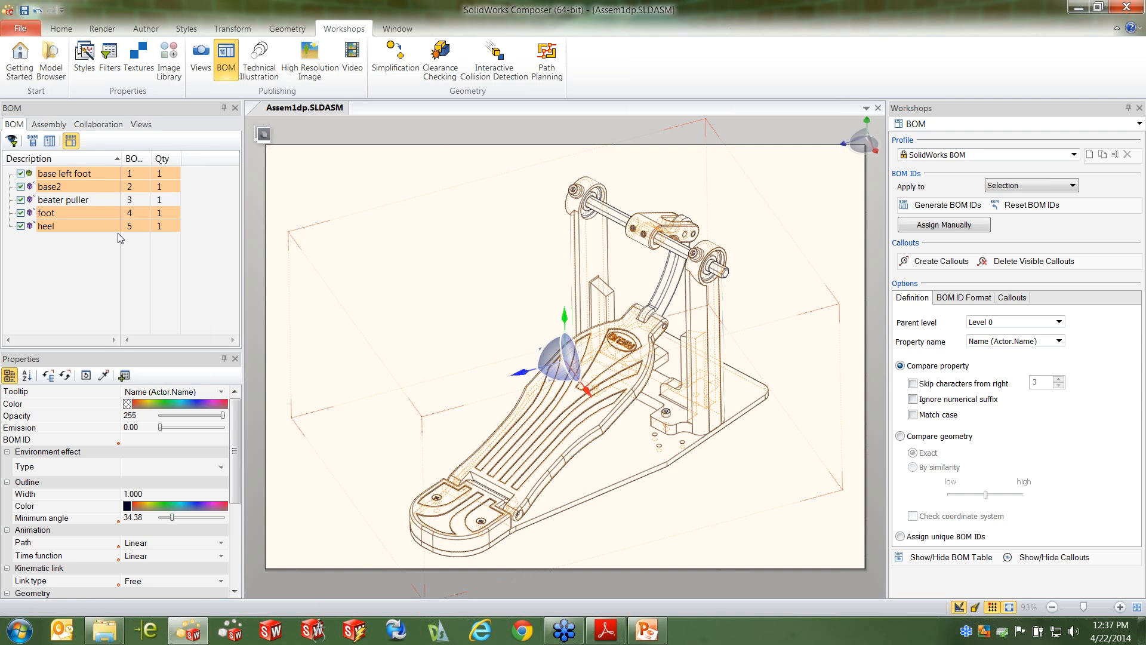
pyautogui.click(942, 264)
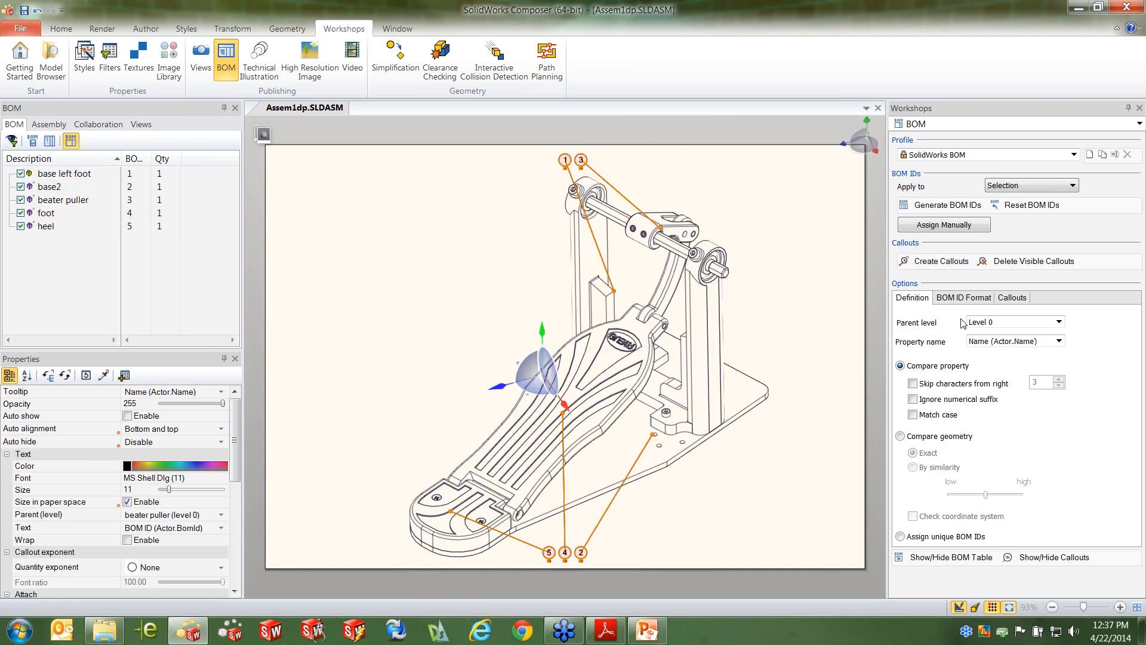
pyautogui.click(960, 561)
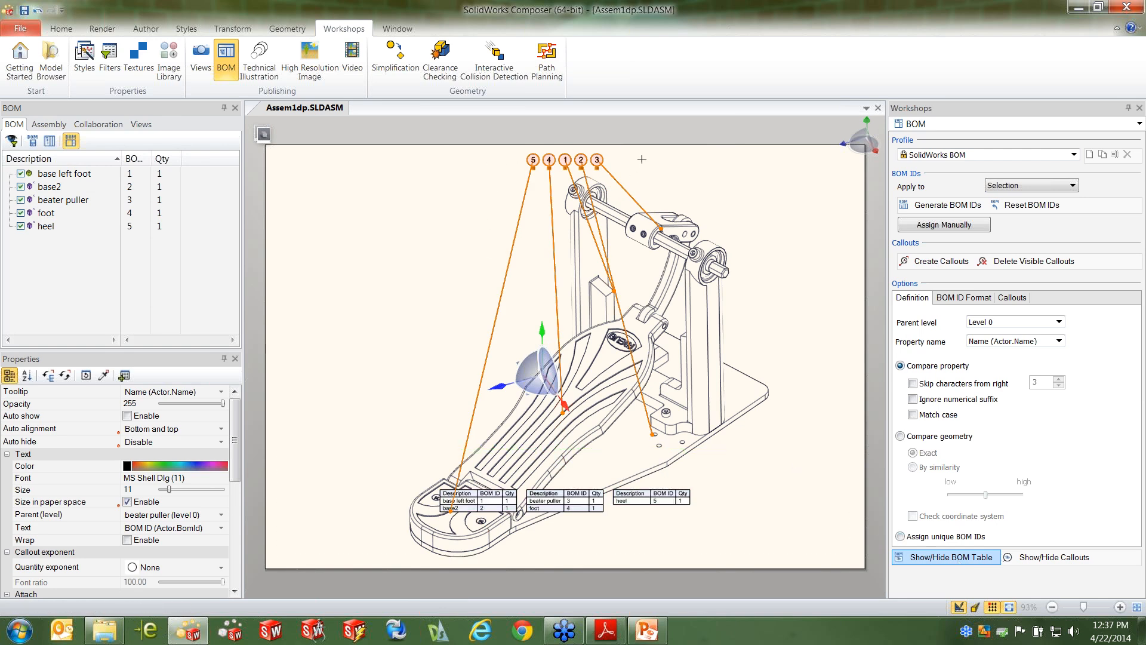
# Set the BOM table's position to Free and shrink its frame to about 54 wide by 51 high beside the heel
pyautogui.click(768, 477)
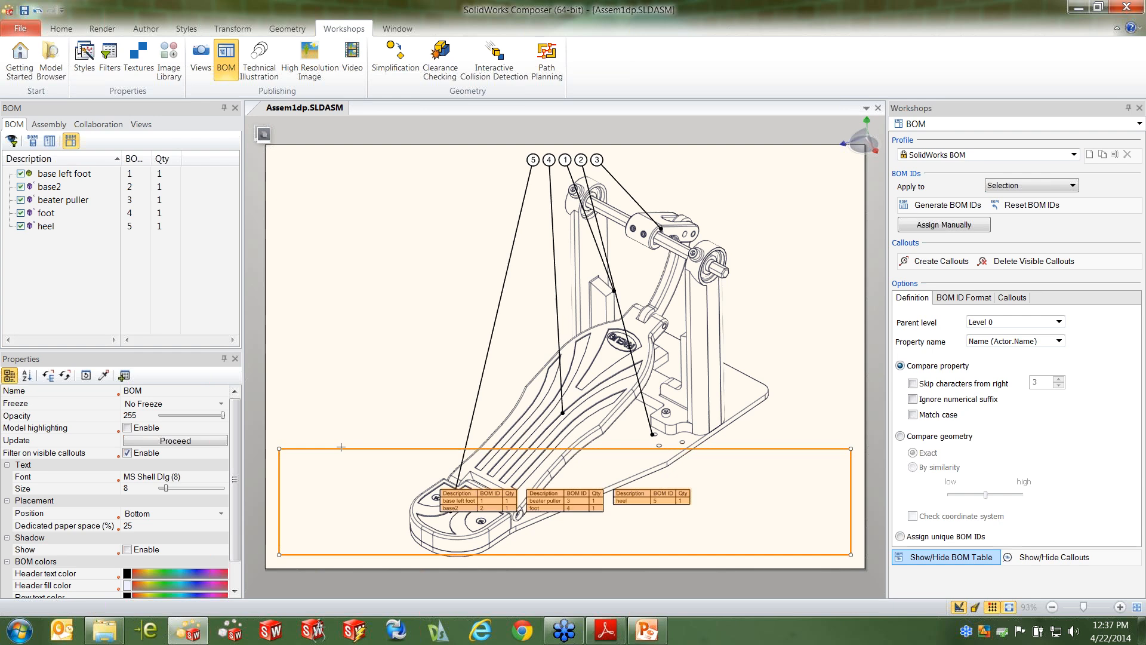
pyautogui.click(224, 514)
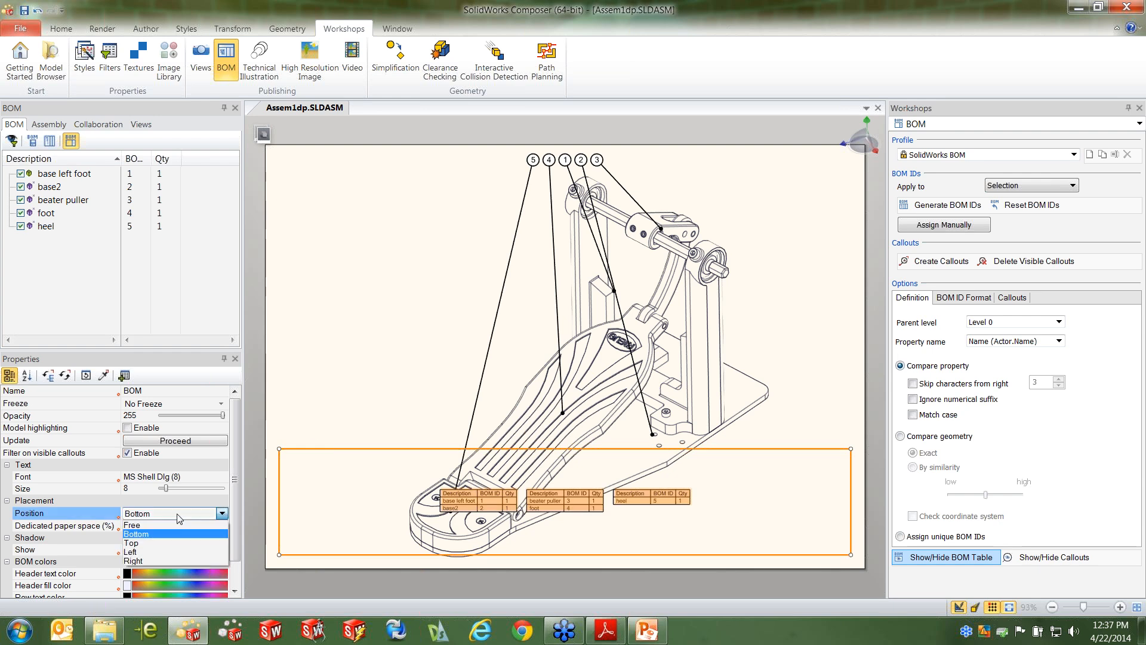
pyautogui.click(144, 524)
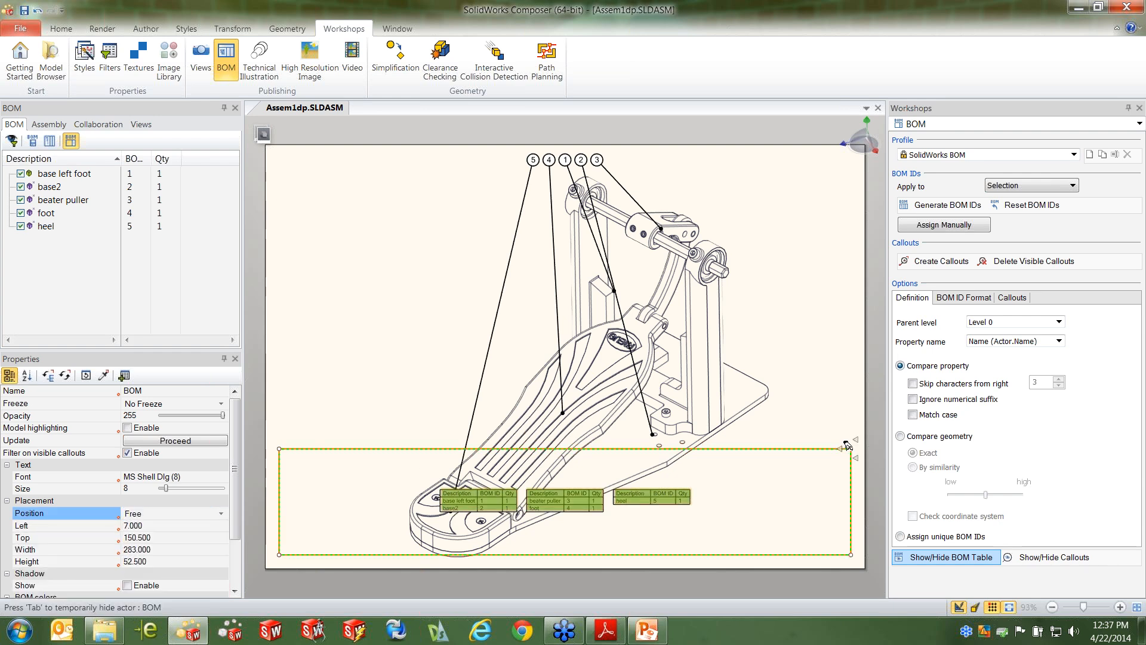
pyautogui.moveTo(846, 445); pyautogui.dragTo(385, 454)
# Enlarge the BOM table's text and capture the silhouette page with callouts as a new view
pyautogui.click(166, 489)
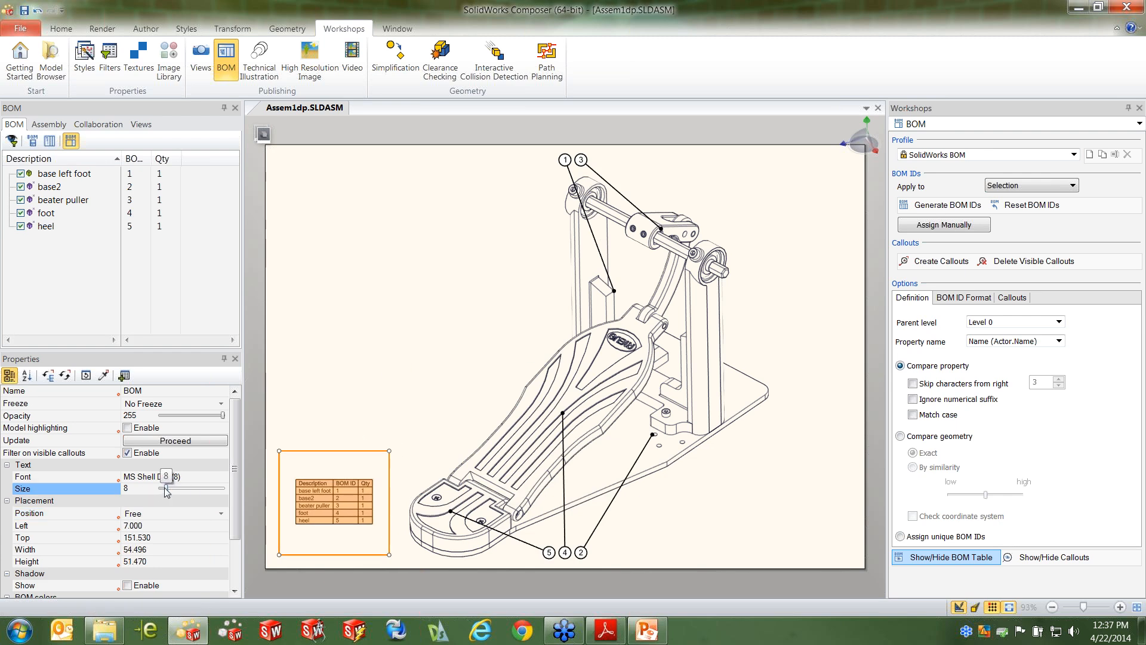
pyautogui.moveTo(166, 489); pyautogui.dragTo(172, 488)
pyautogui.click(427, 318)
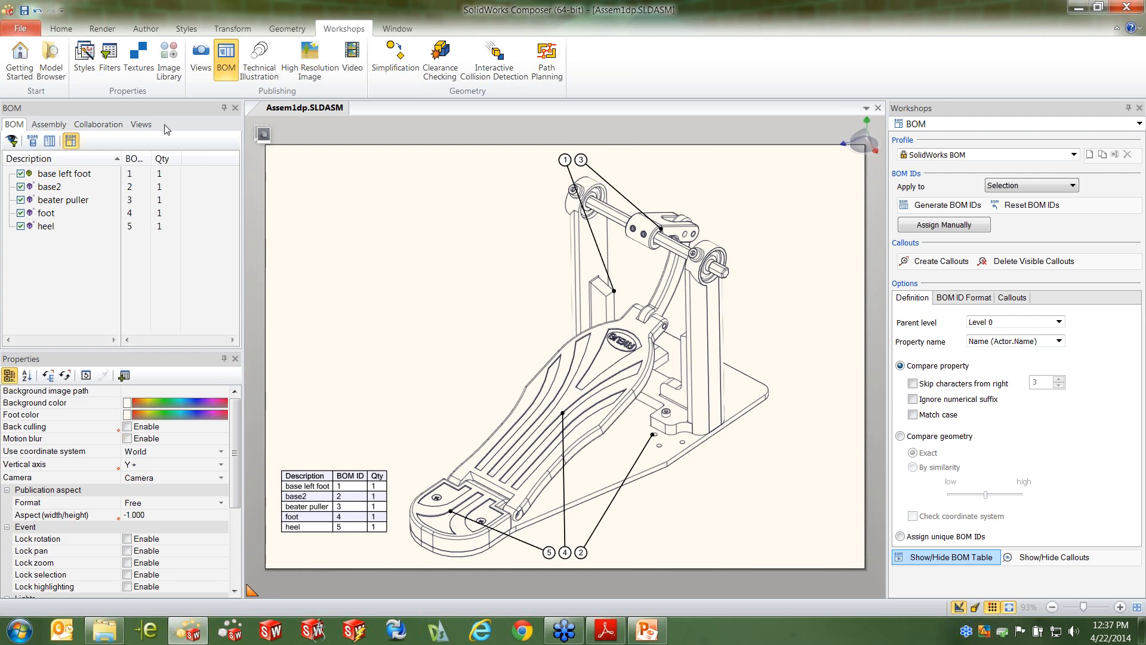
pyautogui.click(142, 125)
pyautogui.click(11, 141)
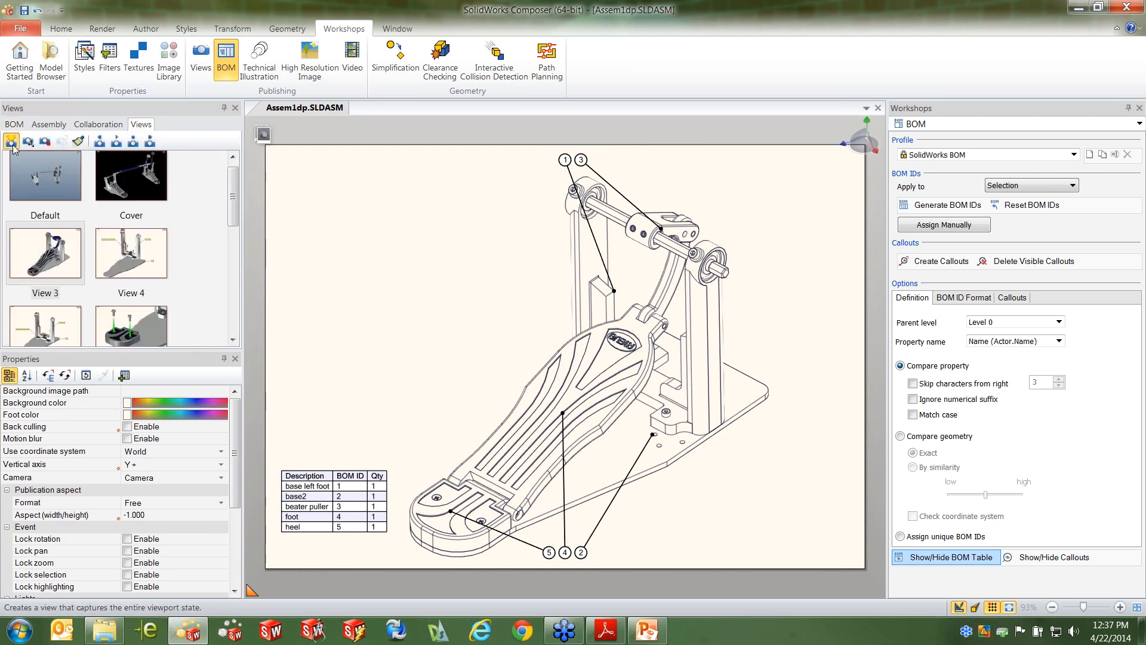
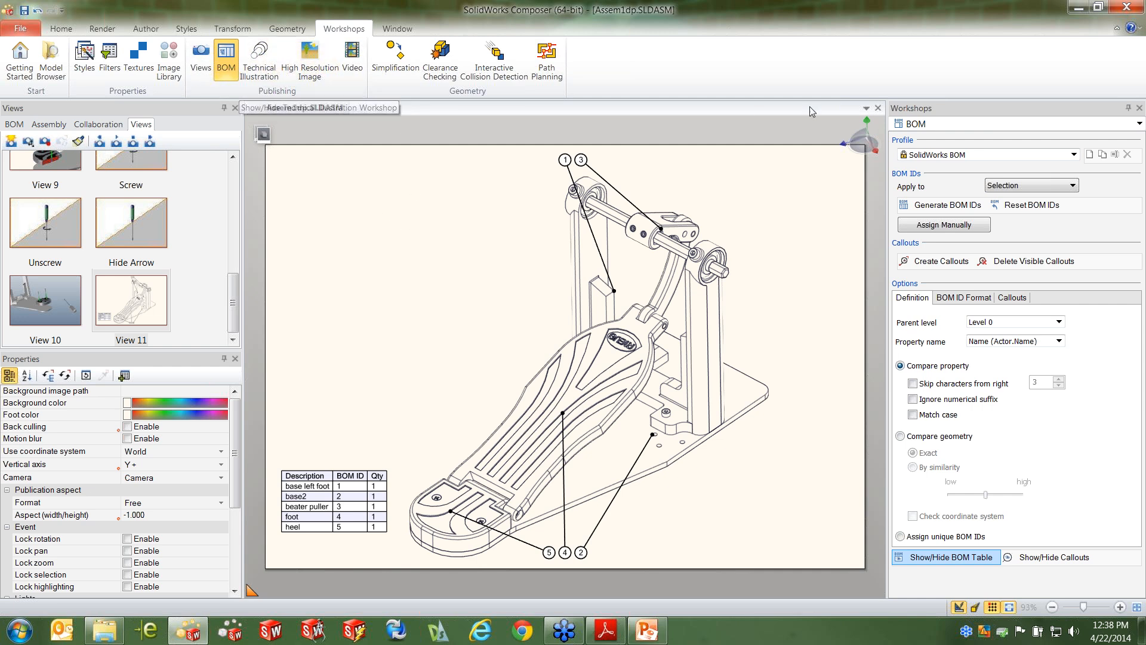
# Close Assem1dp.SLDASM without saving it as an smg file and open Double Pedal Base Kick_Done.smg
pyautogui.hotkey('ctrl', 's')
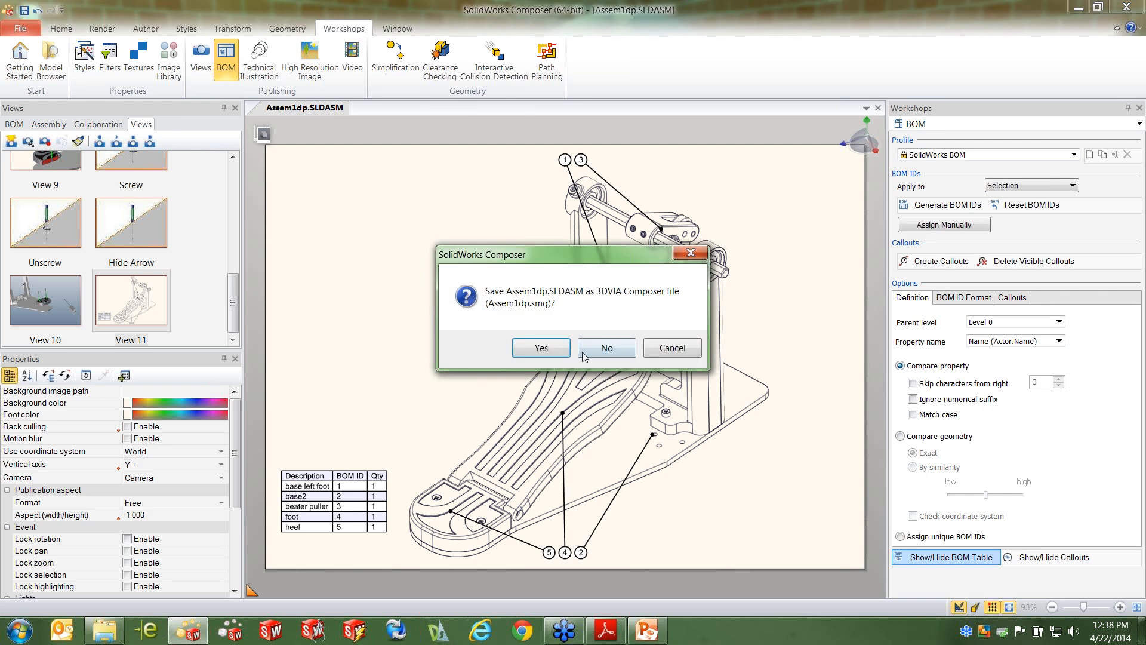
pyautogui.click(584, 352)
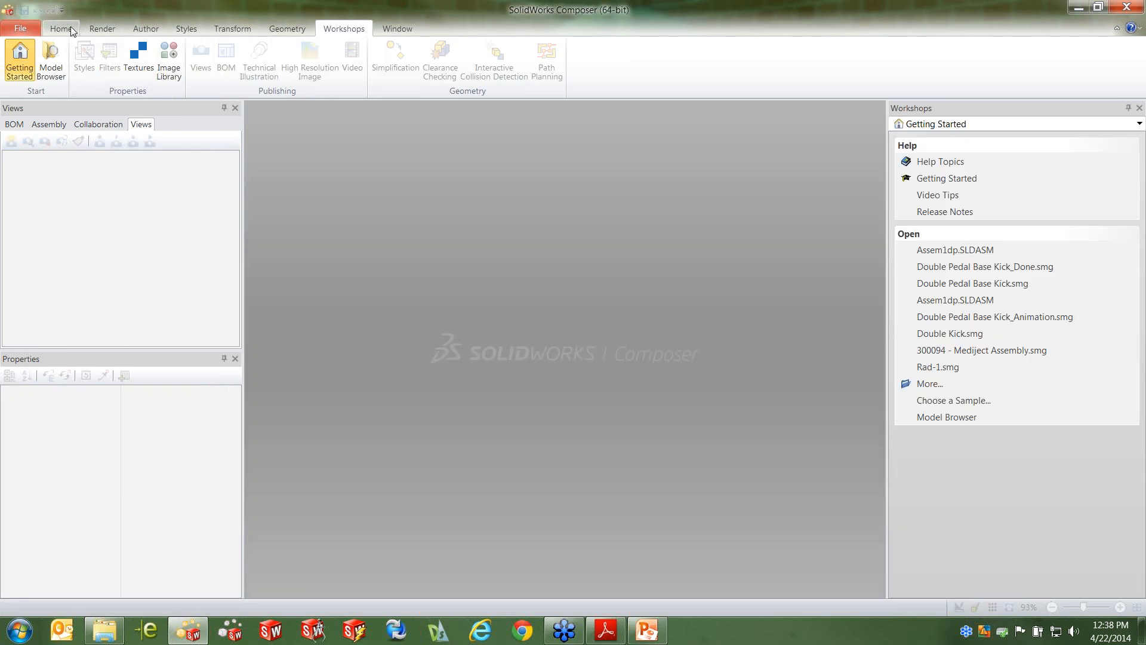
pyautogui.click(27, 28)
pyautogui.click(247, 87)
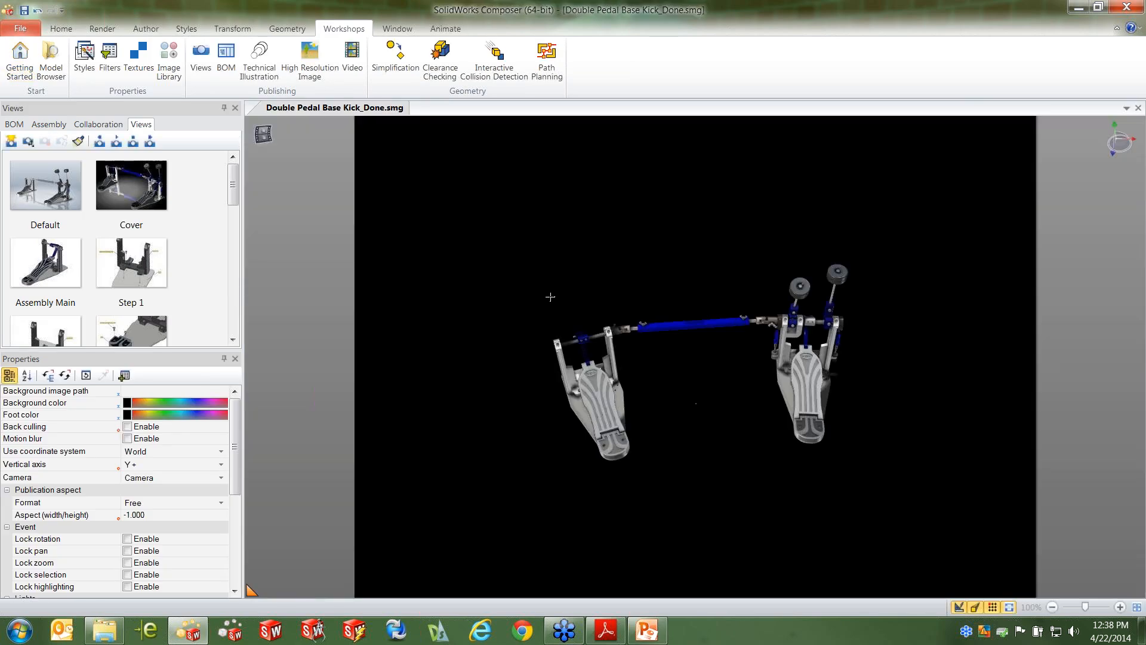
# Look through the finished views Step 2, Step 2a and Step 3 of the pedal assembly
pyautogui.moveTo(235, 183)
pyautogui.mouseDown()
pyautogui.moveTo(235, 216)
pyautogui.moveTo(235, 192)
pyautogui.mouseUp()
pyautogui.click(167, 293)
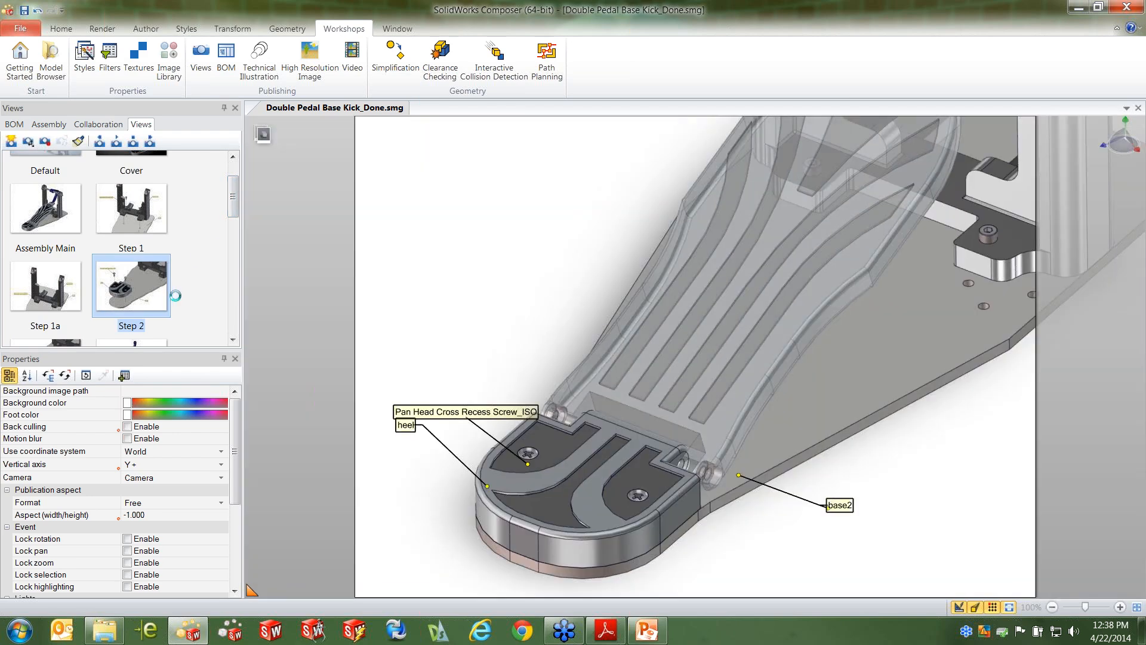
pyautogui.scroll(-3, 51, 299)
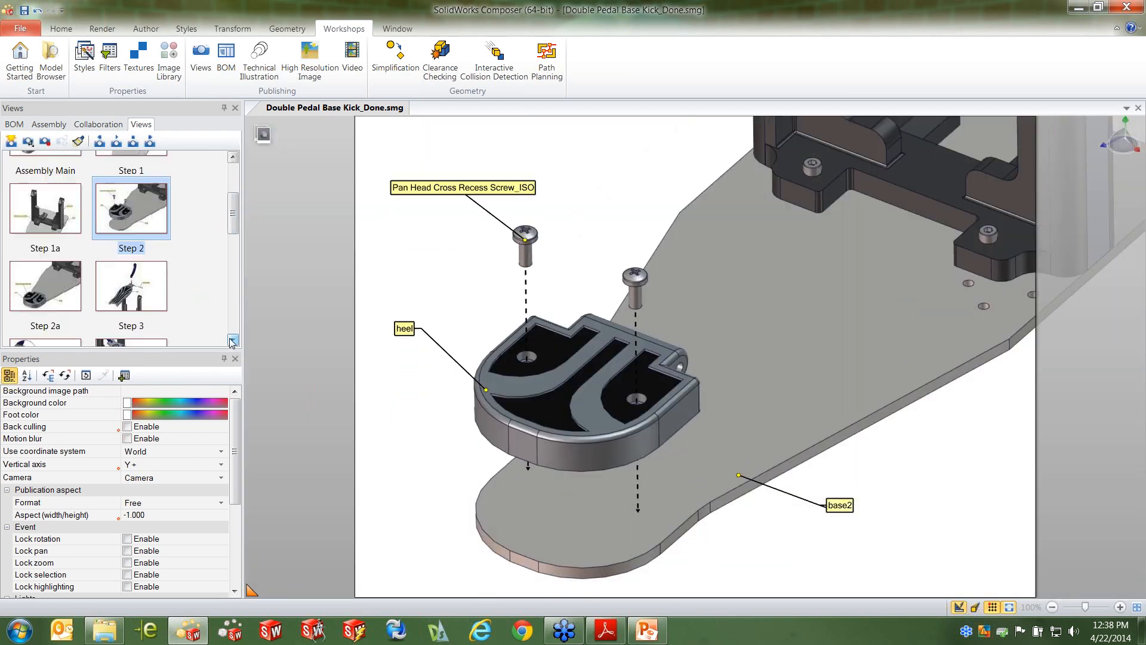
pyautogui.click(51, 299)
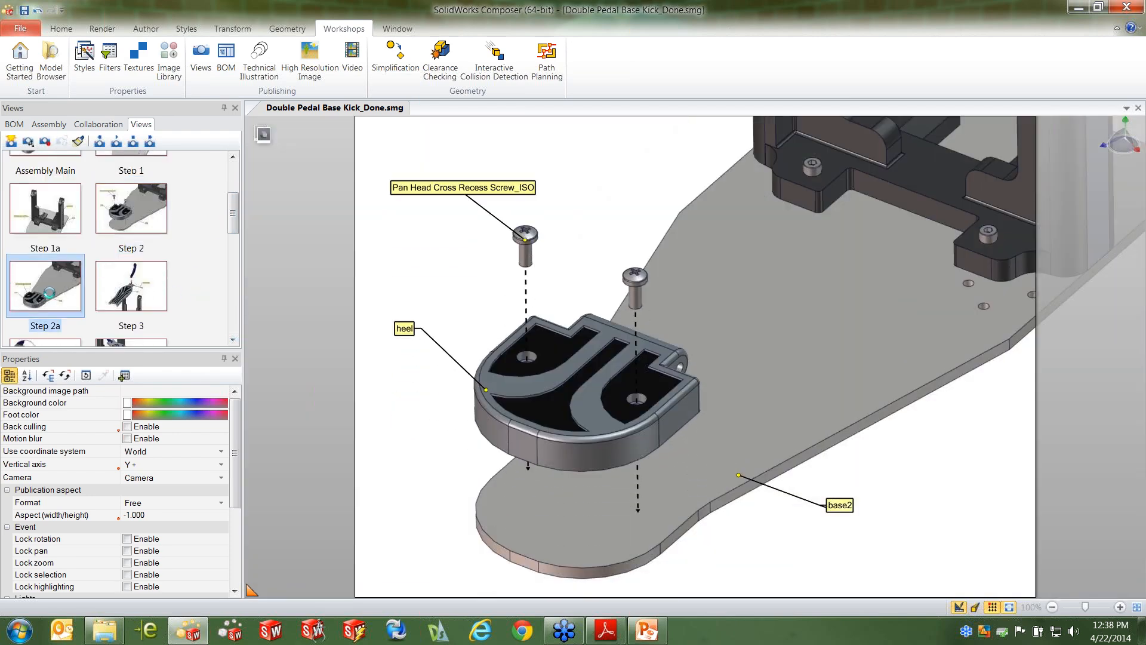
pyautogui.click(143, 301)
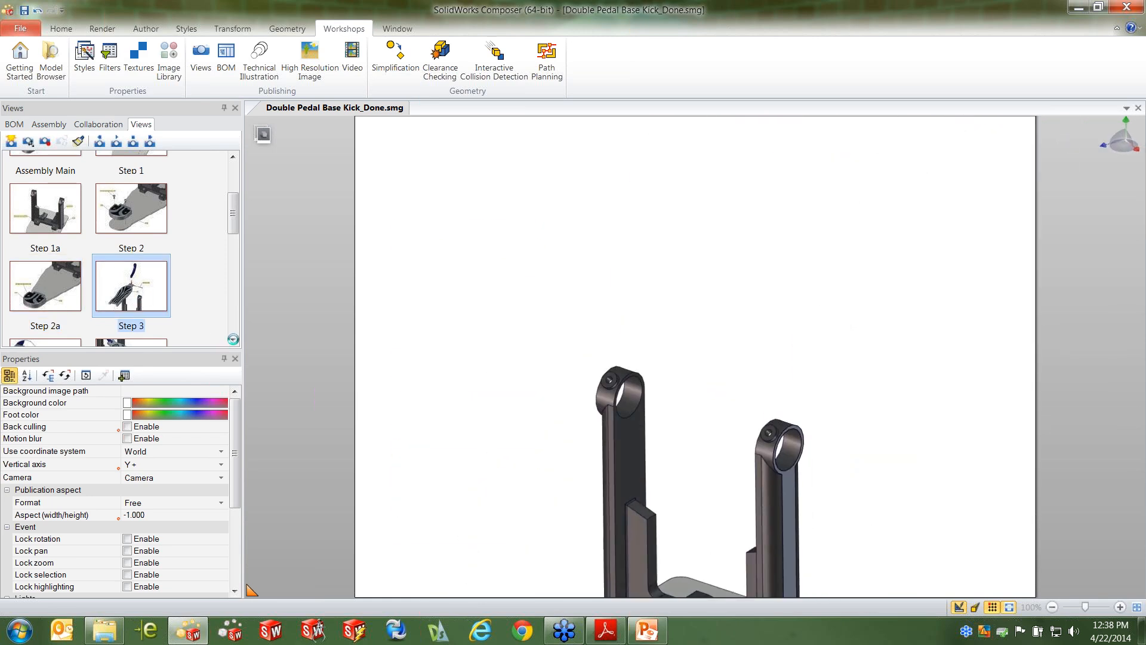
# Continue through the finished views Step 3a, Step 4, Step 4a, Step 5 and Step 6a
pyautogui.scroll(-3, 84, 281)
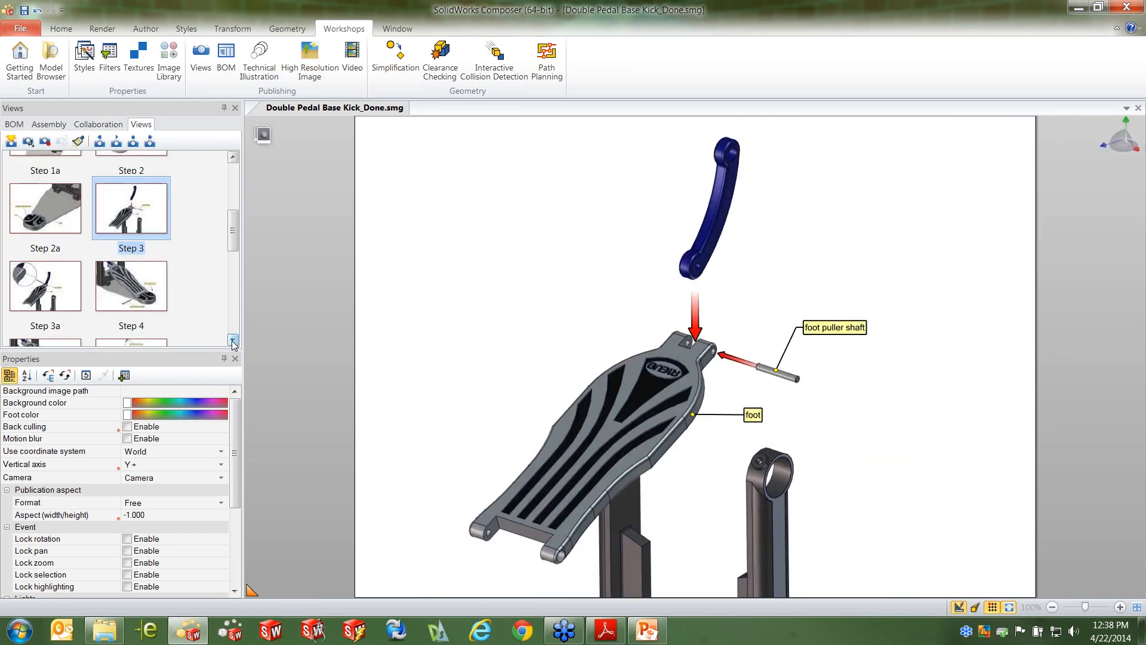
pyautogui.click(83, 279)
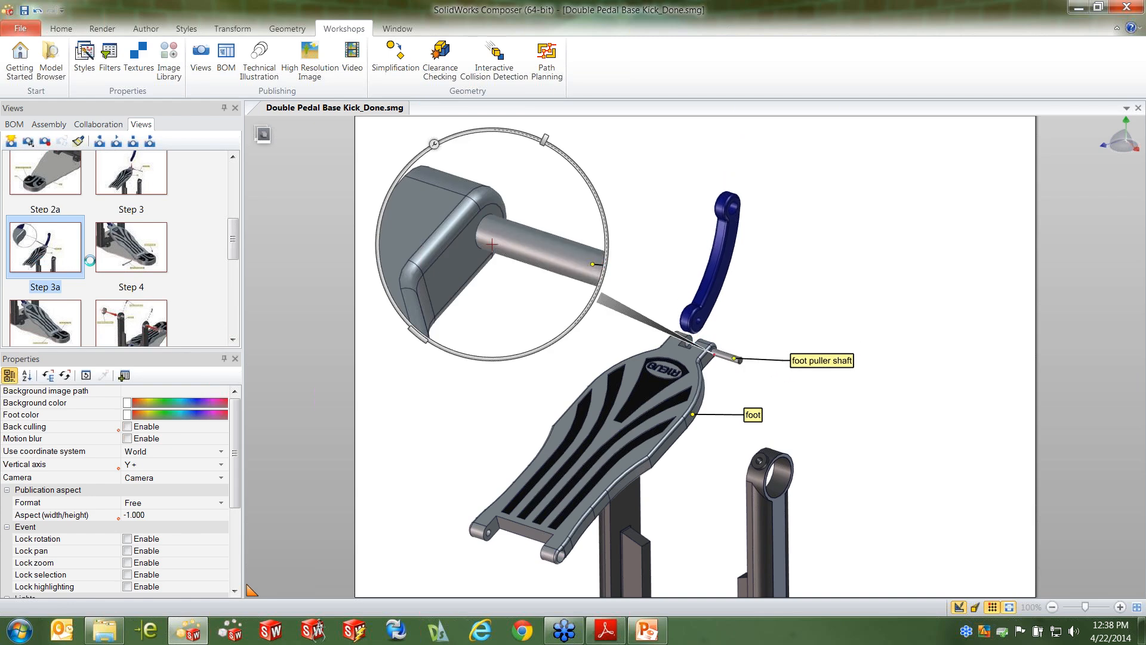
pyautogui.click(148, 260)
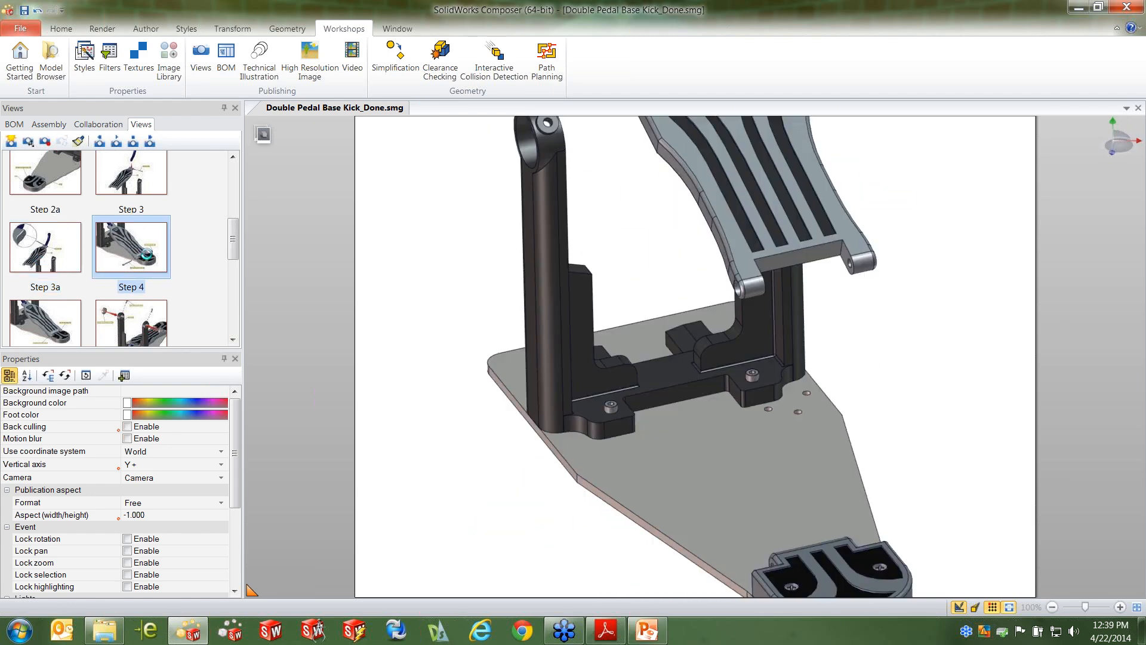
pyautogui.click(52, 332)
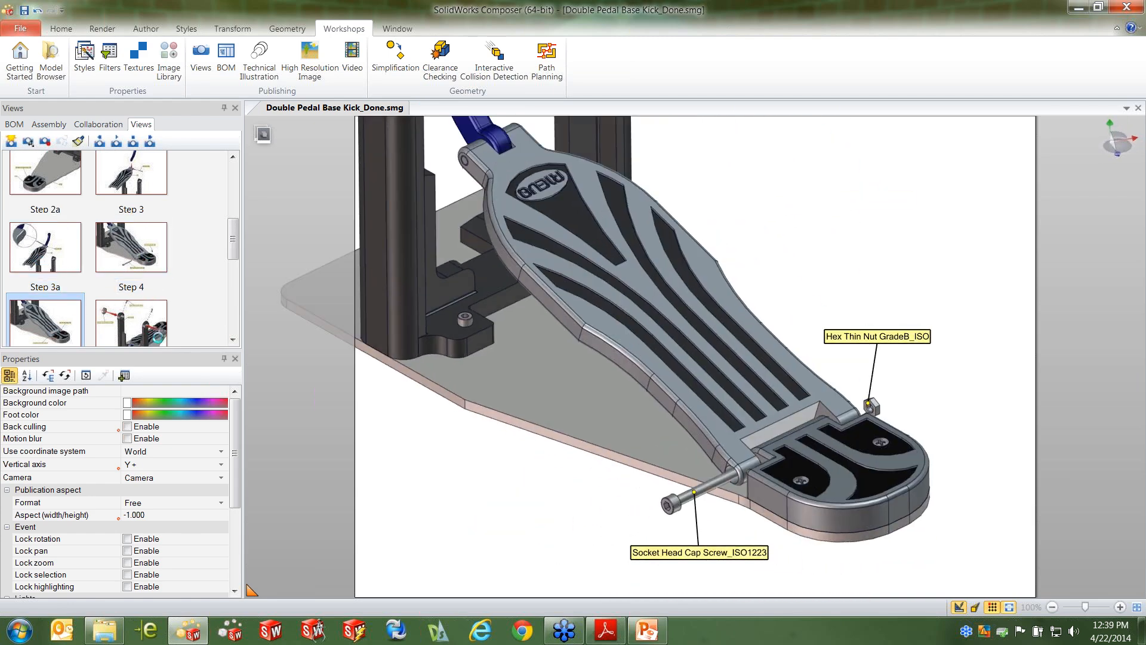
pyautogui.click(232, 341)
pyautogui.click(145, 263)
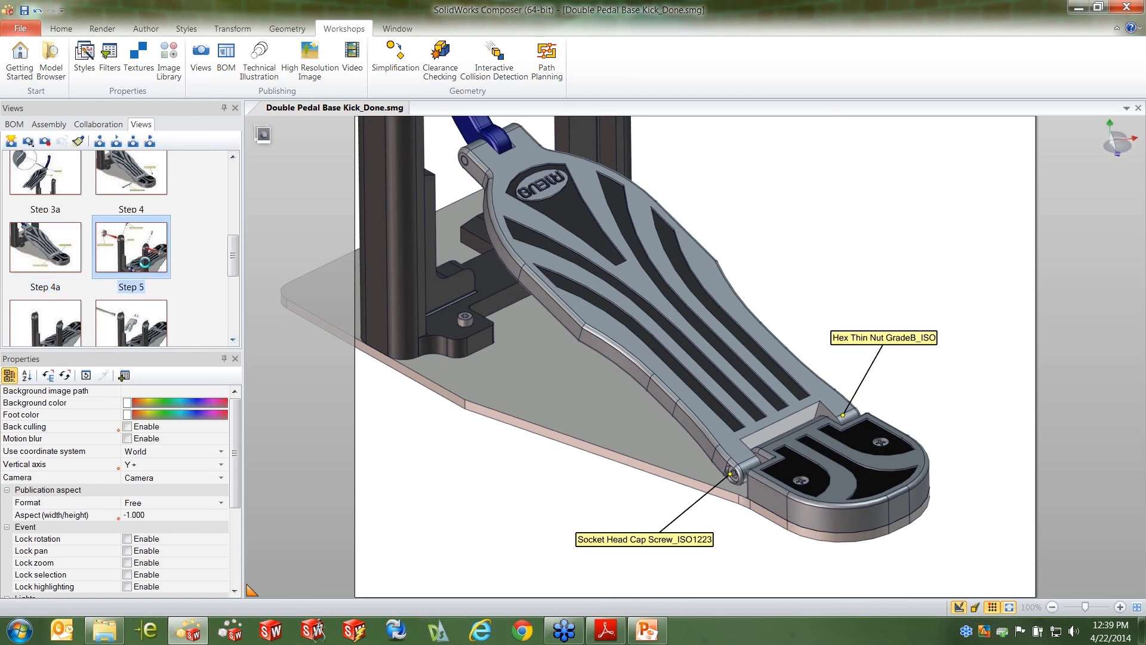
pyautogui.click(232, 340)
pyautogui.click(233, 340)
pyautogui.click(52, 263)
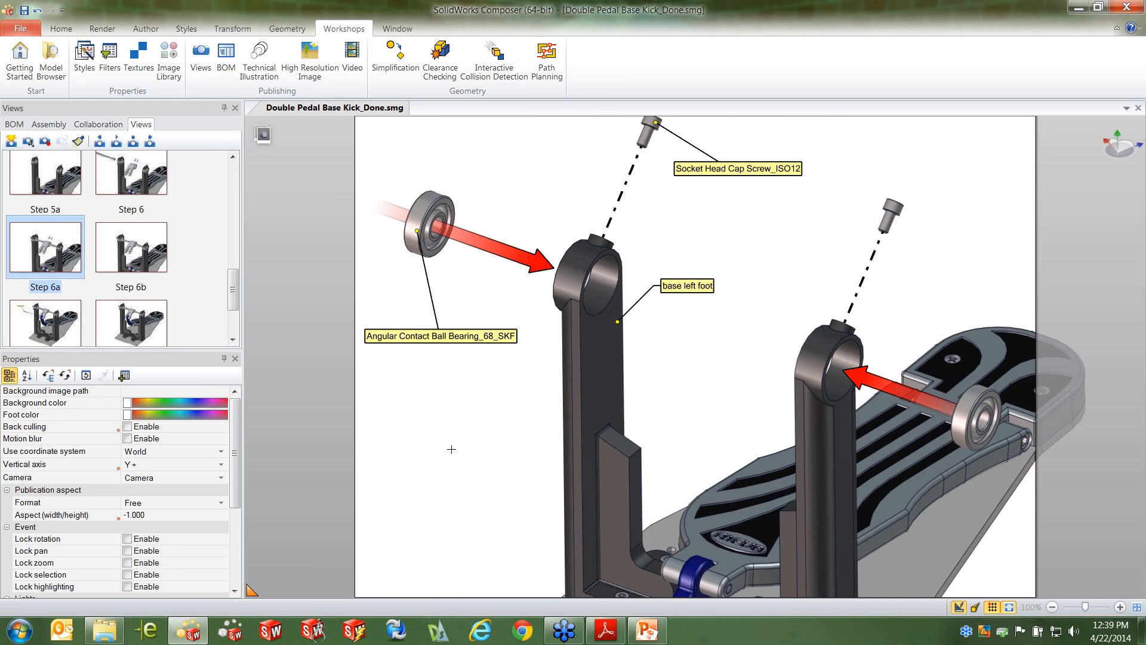
# Switch to Windows Explorer and open Instruction Sheet.docx from the Instruction Sheet folder in Word
pyautogui.click(105, 630)
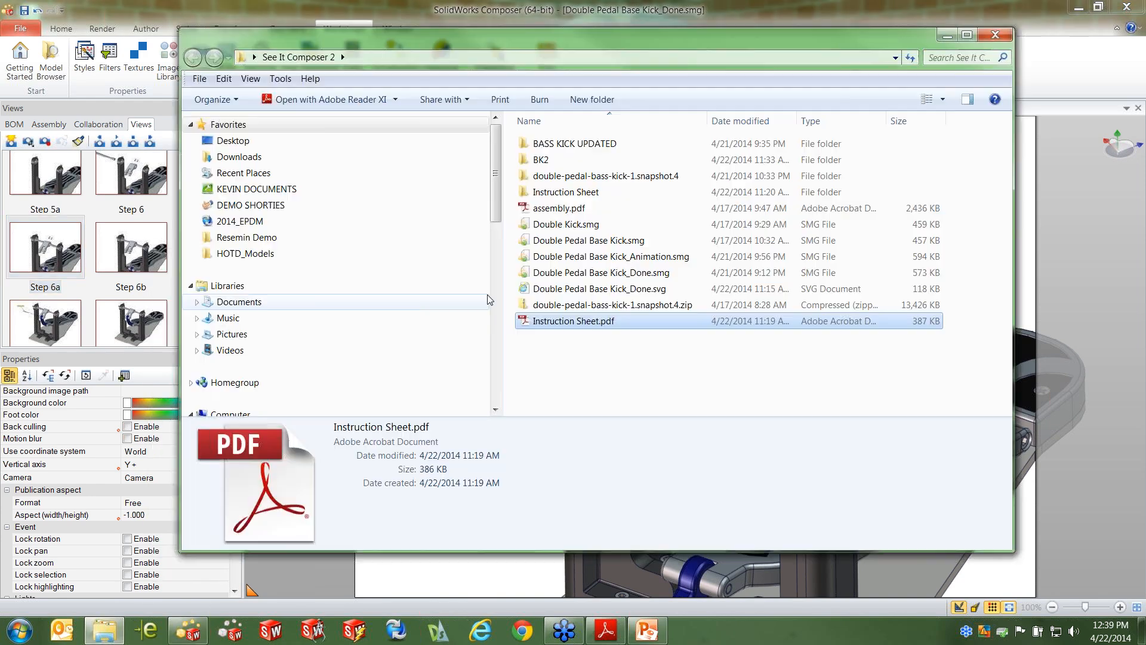
pyautogui.doubleClick(588, 193)
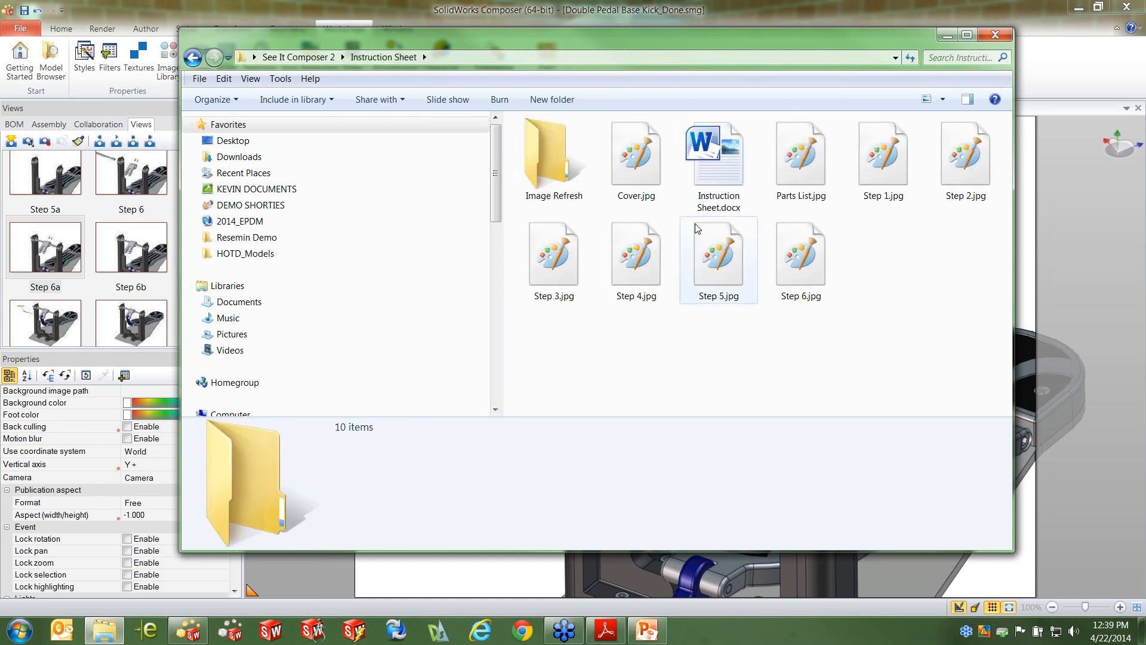
pyautogui.doubleClick(723, 161)
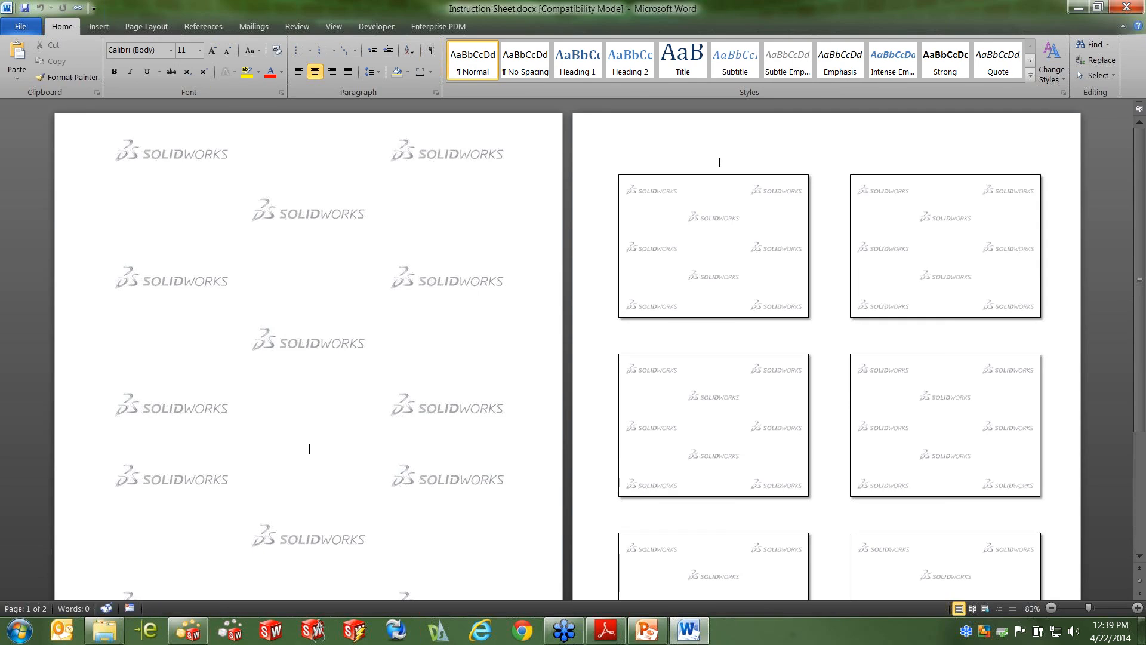
# Examine the Insert and Link option for inserting a picture, cancel without inserting, and close the document and the folder
pyautogui.click(99, 27)
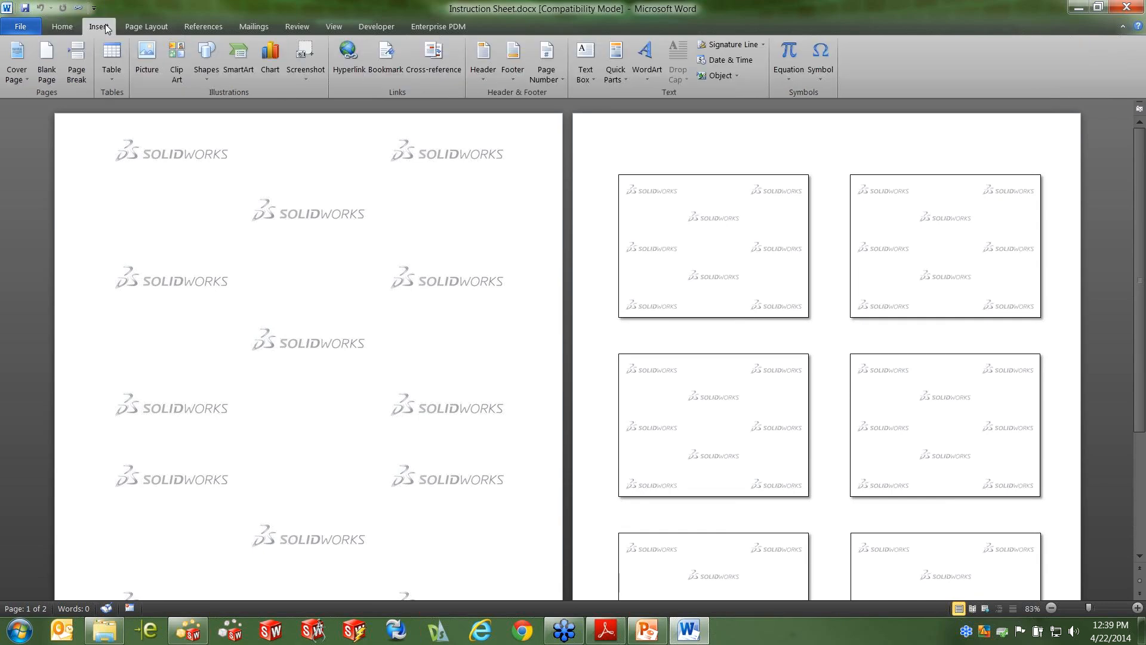
pyautogui.click(146, 65)
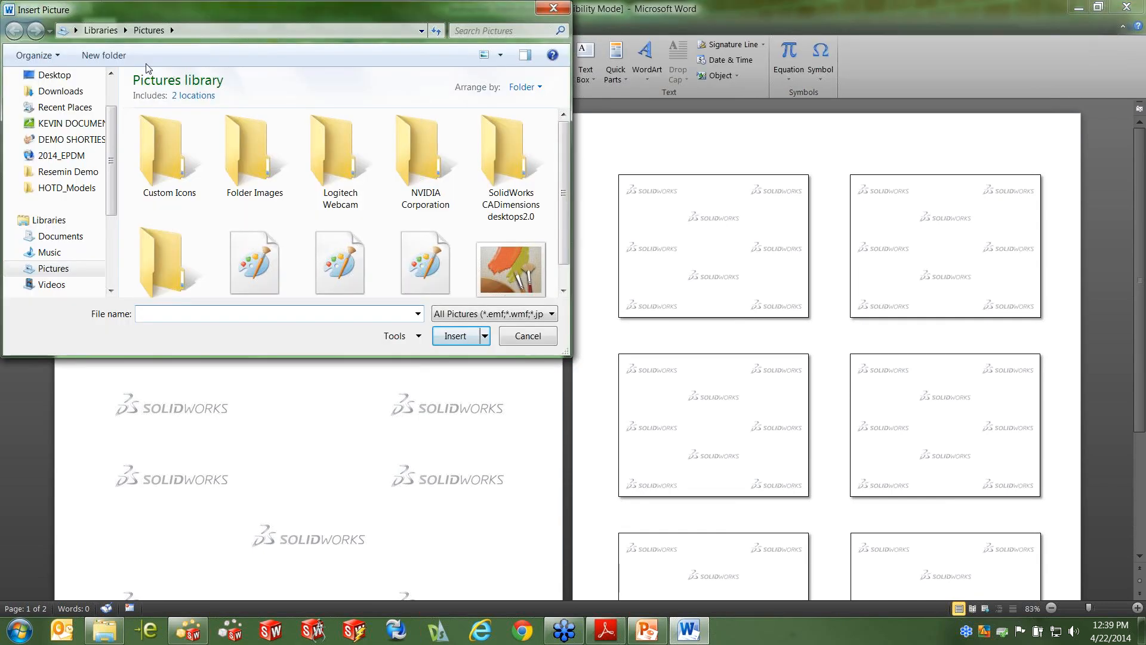
pyautogui.click(485, 336)
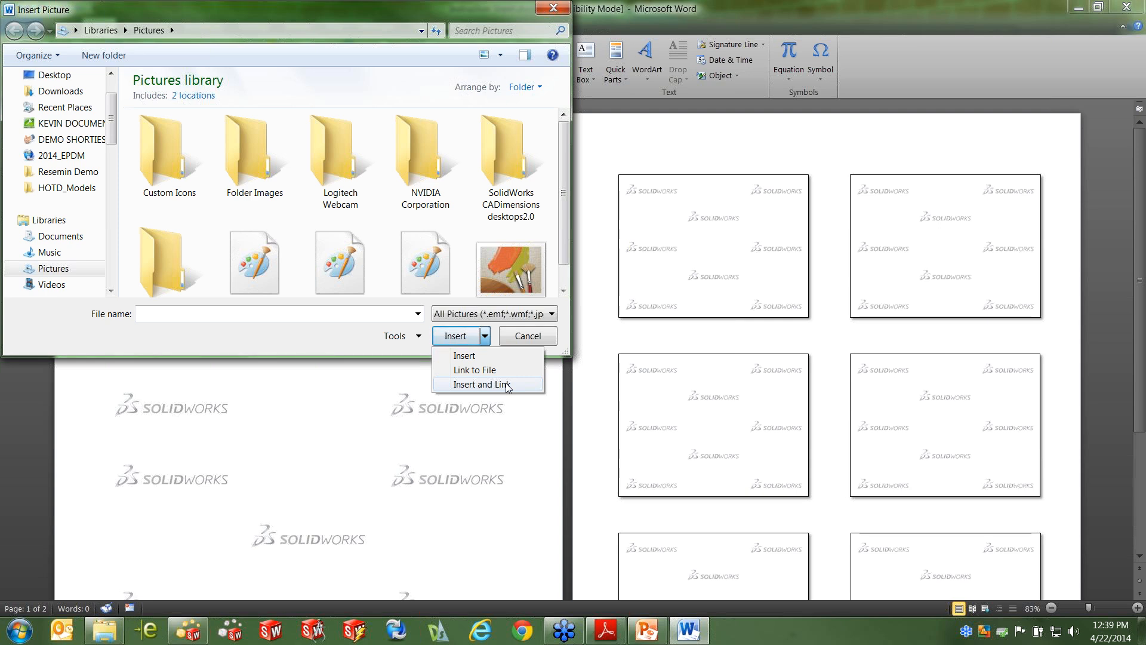
pyautogui.click(547, 339)
pyautogui.click(547, 339)
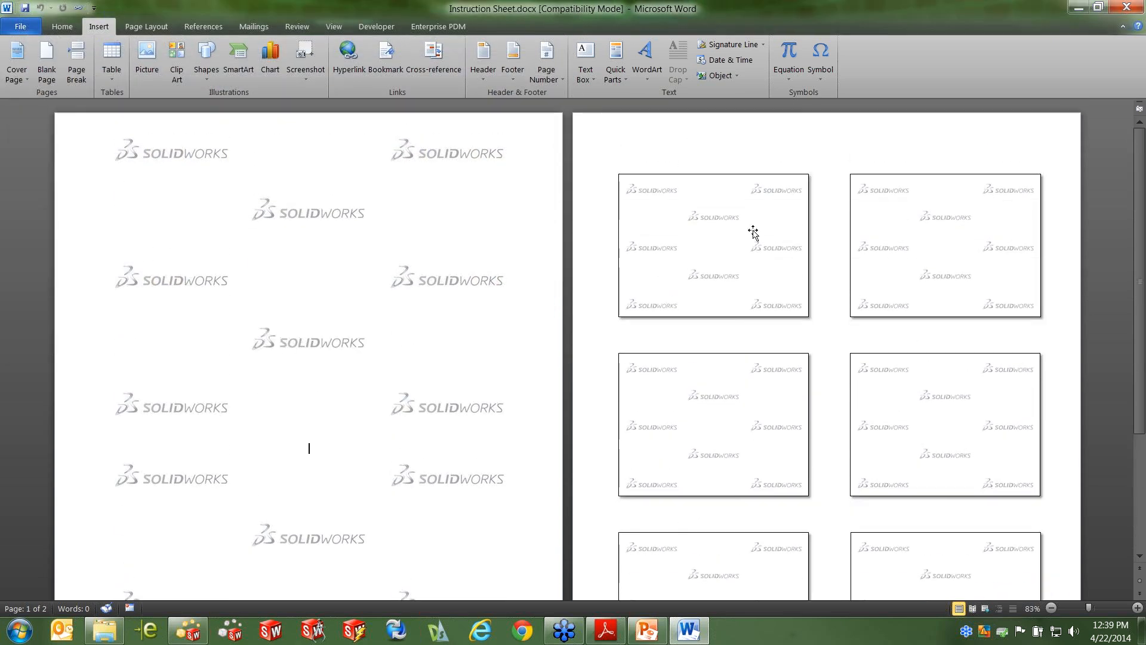
pyautogui.click(1129, 7)
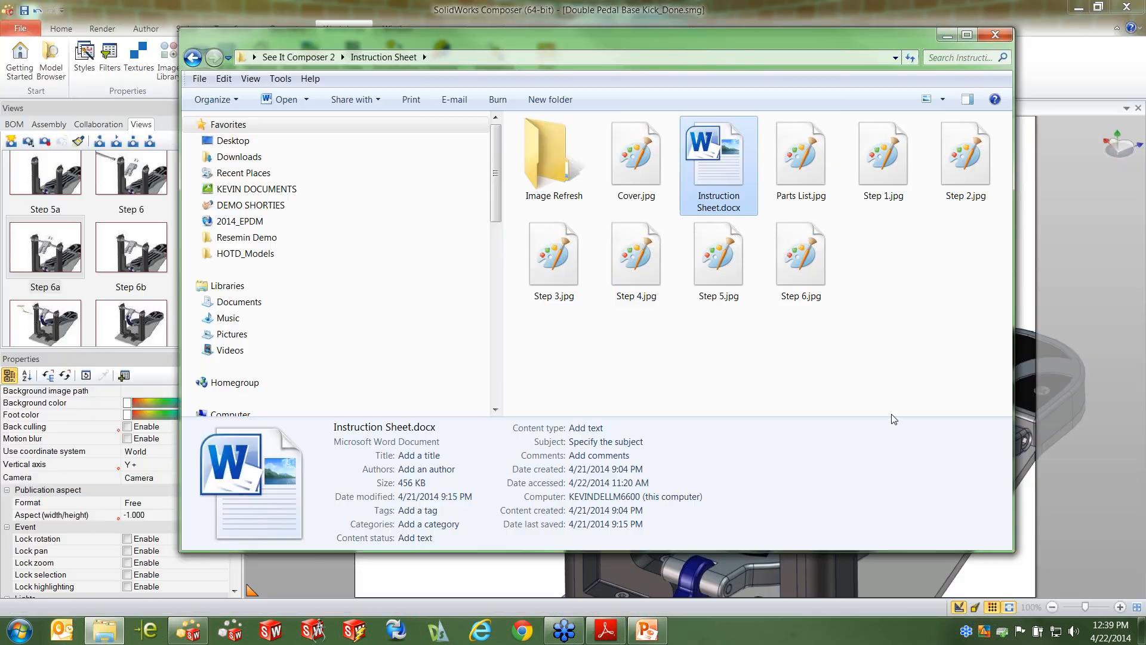
pyautogui.click(1006, 34)
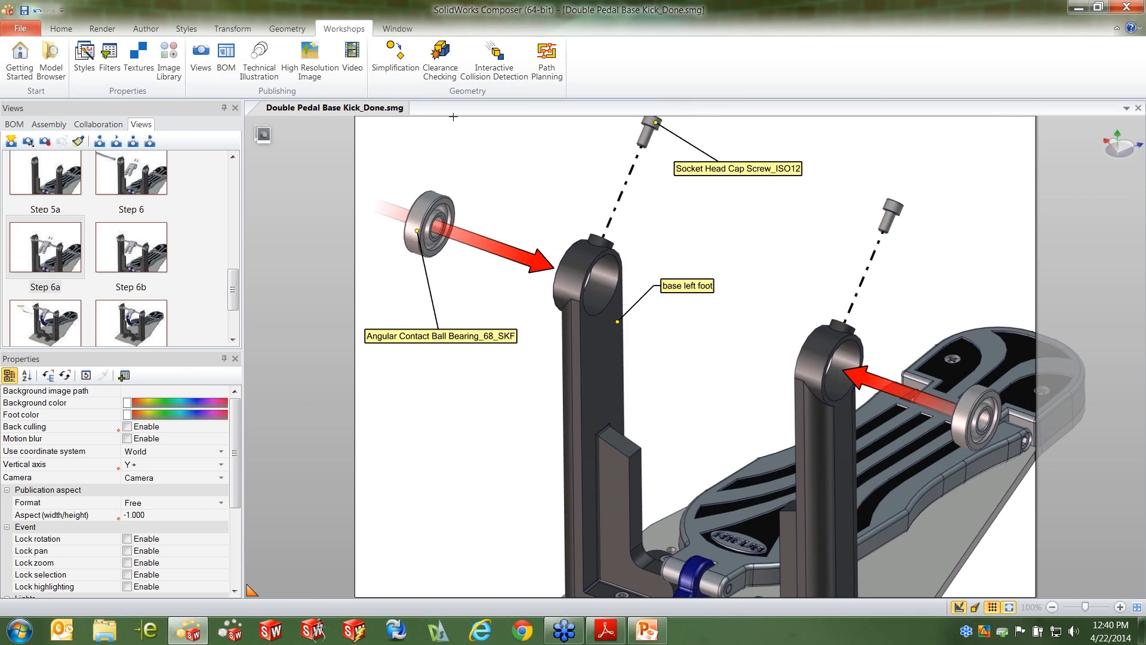
# Open the High Resolution Image workshop in SolidWorks Composer and keep the OG - Instructions profile
pyautogui.click(309, 60)
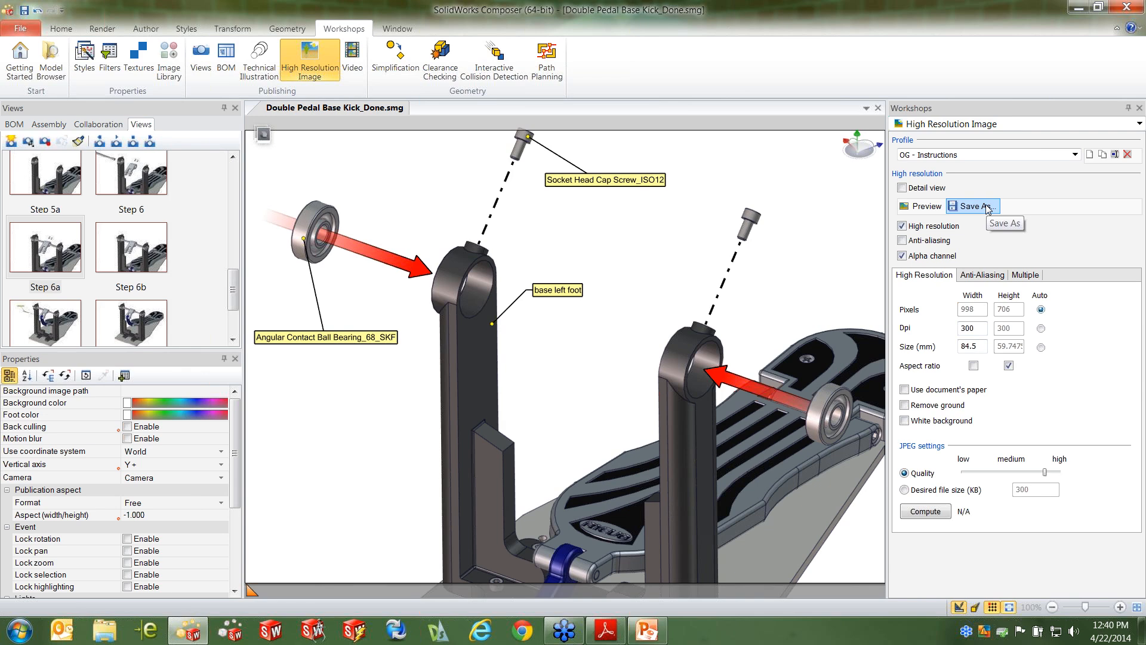
pyautogui.click(1075, 155)
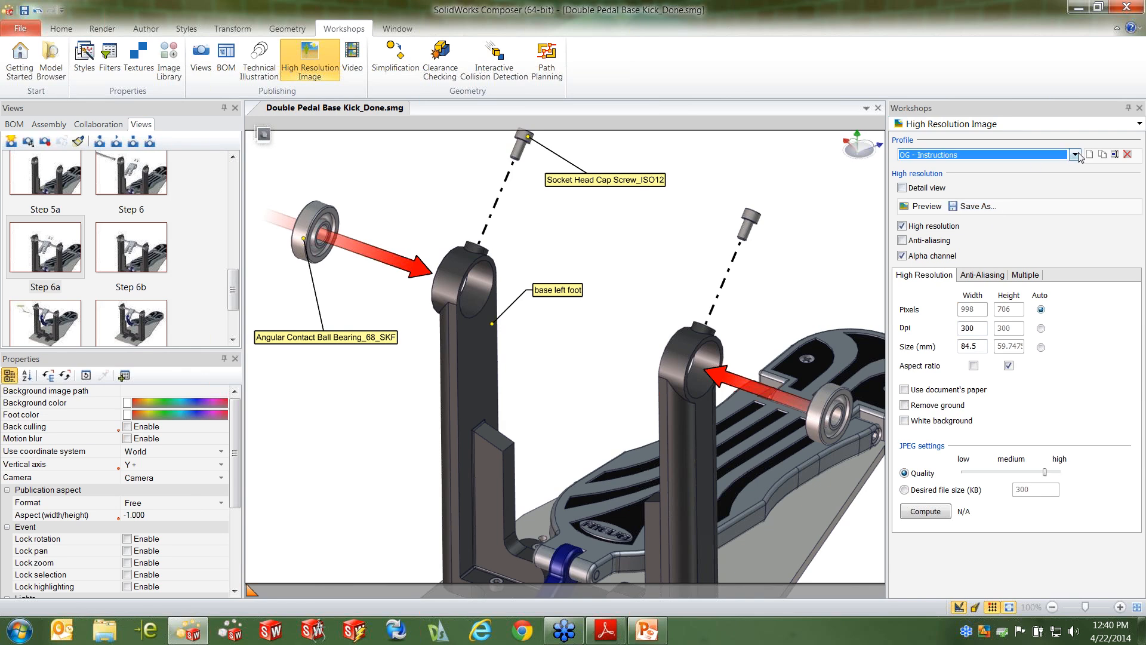
pyautogui.click(1111, 206)
# Save the high-resolution JPEG output as Double Pedal Base Kick_Done.jpg into the Instruction Sheet folder of See It Composer 2
pyautogui.click(983, 209)
pyautogui.click(618, 87)
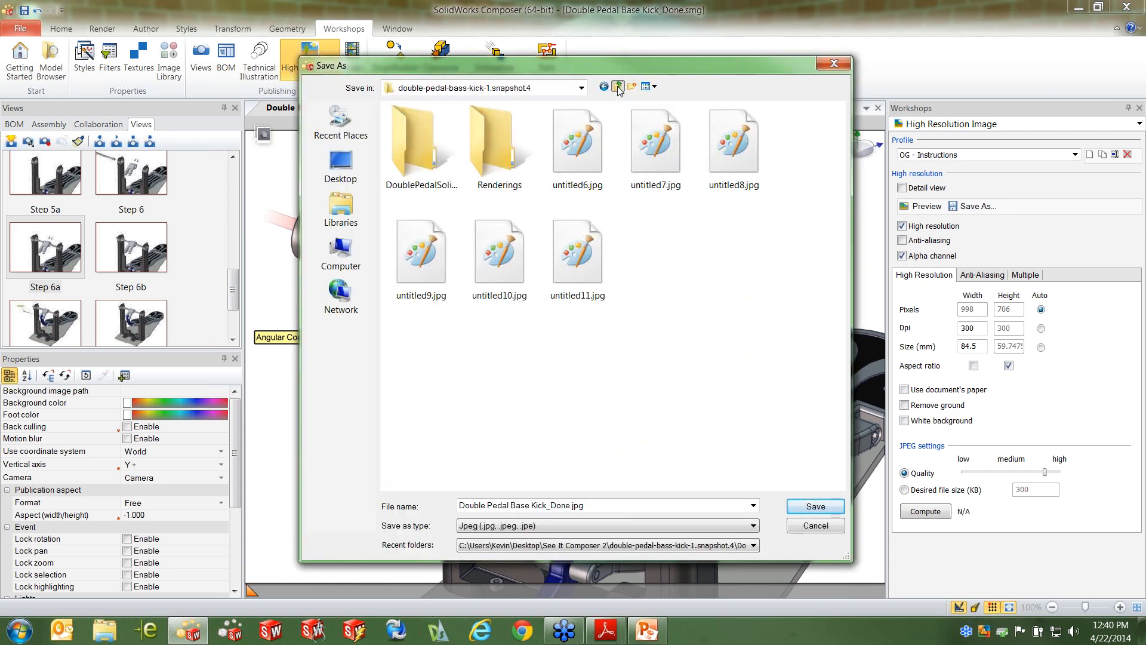
pyautogui.click(618, 88)
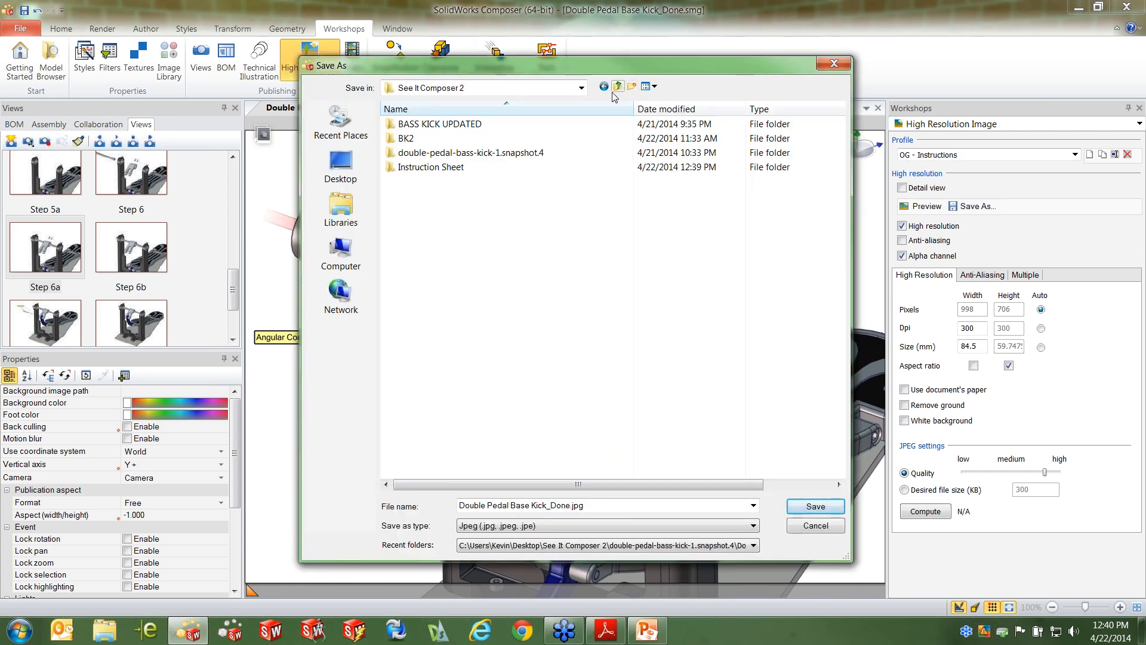
pyautogui.doubleClick(431, 166)
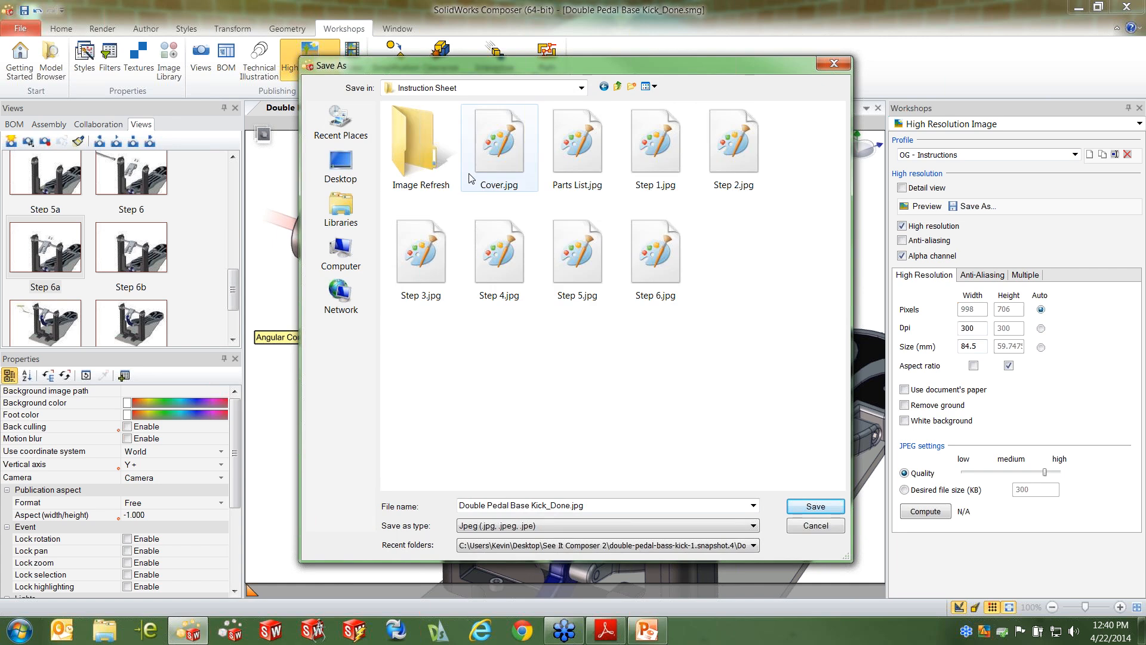
pyautogui.click(817, 507)
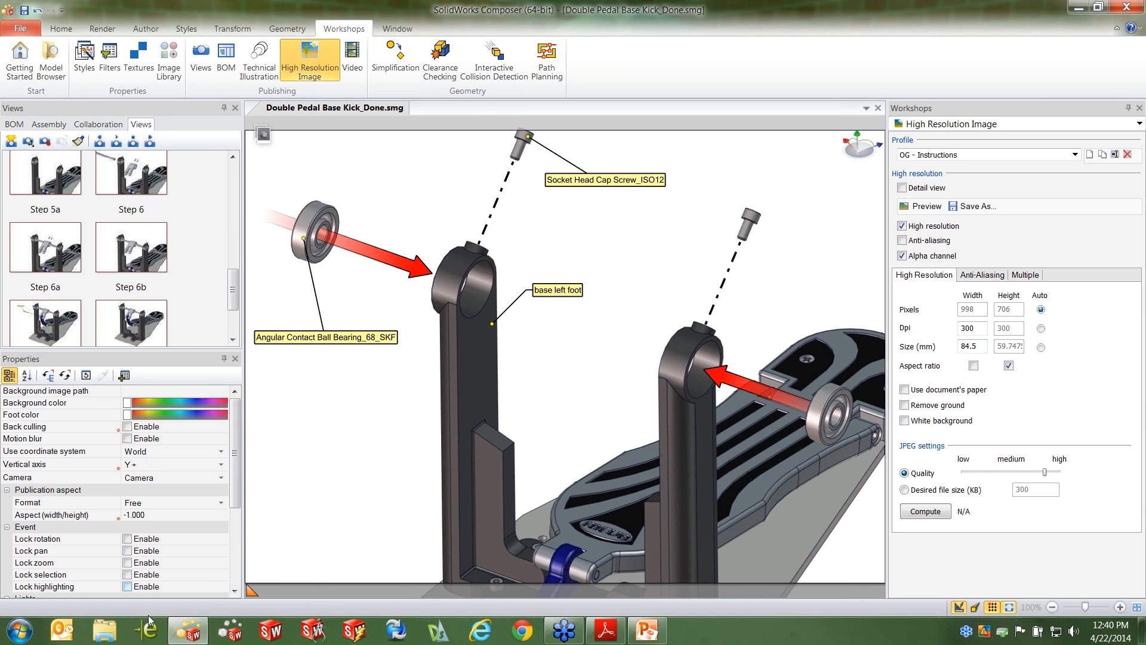
# Go to the desktop's See It Composer 2 folder and open Instruction Sheet.docx from its Instruction Sheet subfolder
pyautogui.click(1078, 7)
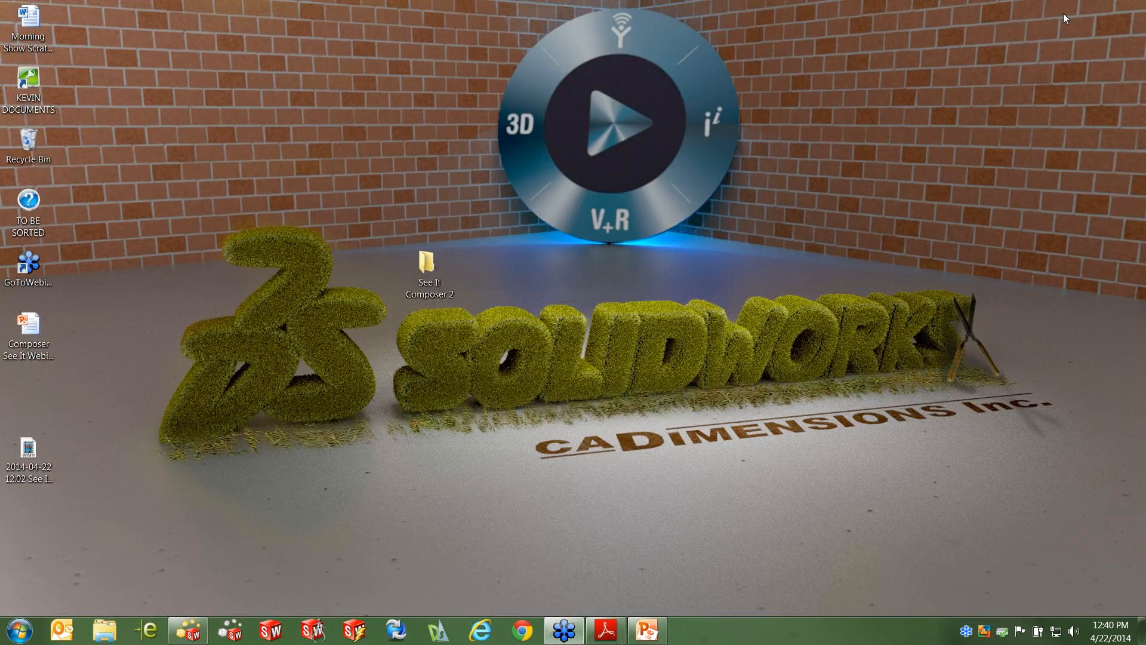
pyautogui.doubleClick(440, 261)
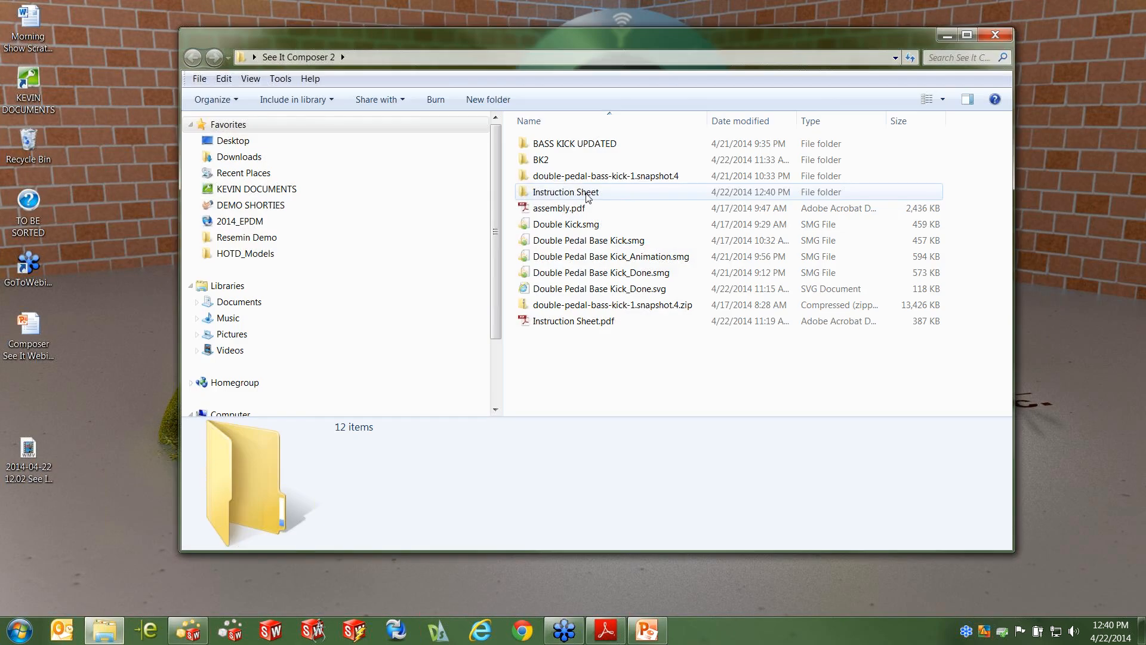
pyautogui.doubleClick(586, 192)
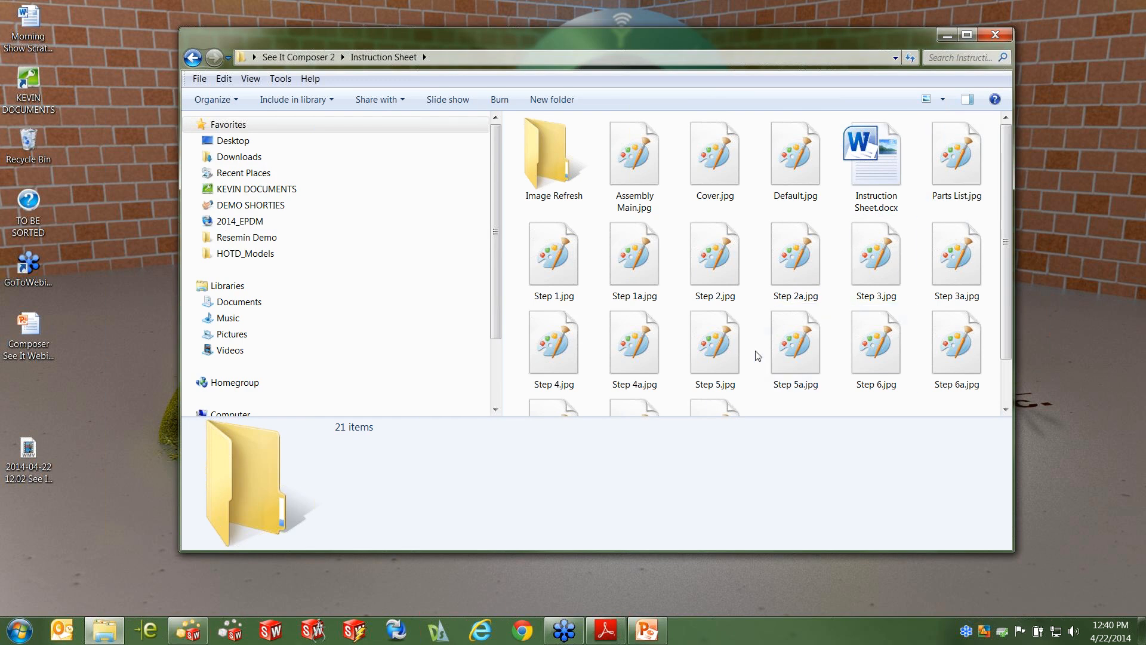
pyautogui.doubleClick(880, 158)
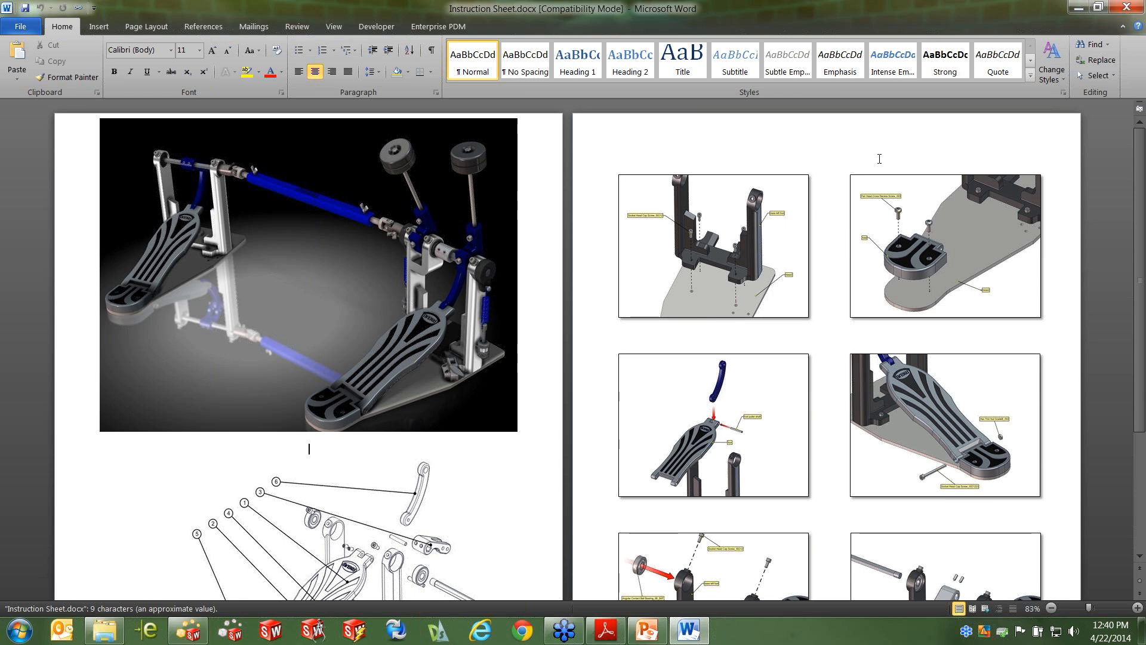
# Review the linked pedal images and parts list in the instruction sheet, minimize the document and return to SolidWorks Composer
pyautogui.scroll(-5, 797, 312)
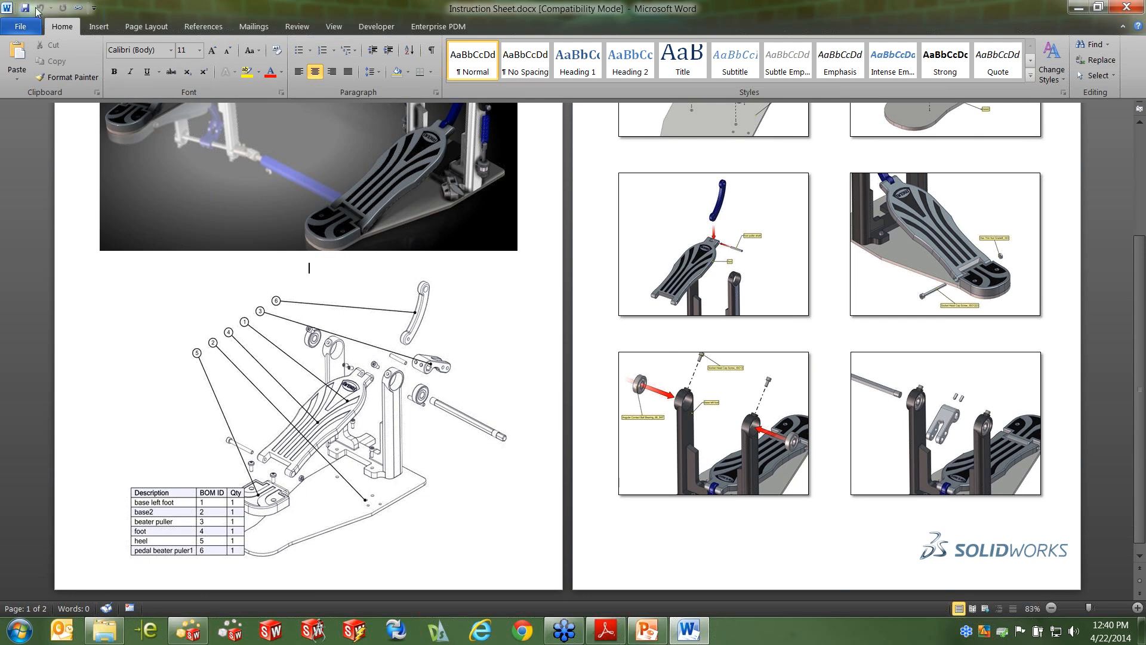
pyautogui.click(1078, 8)
pyautogui.click(189, 630)
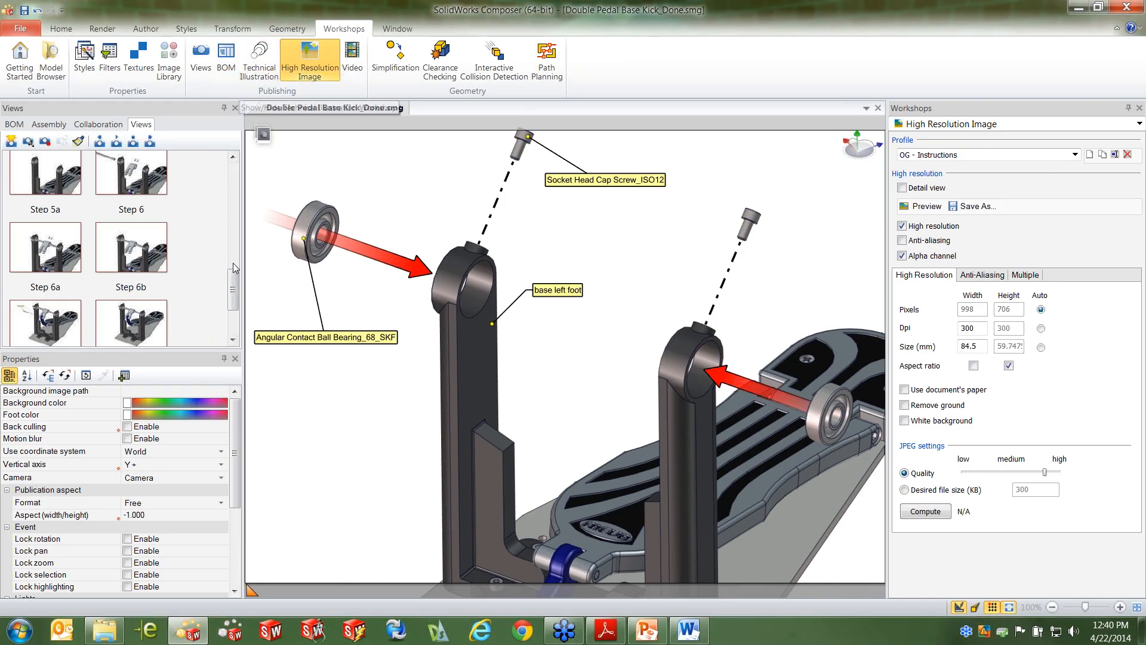
# Display the Parts List view in the Technical Illustration workshop and check its SVG save format without saving
pyautogui.scroll(-3, 220, 330)
pyautogui.click(71, 307)
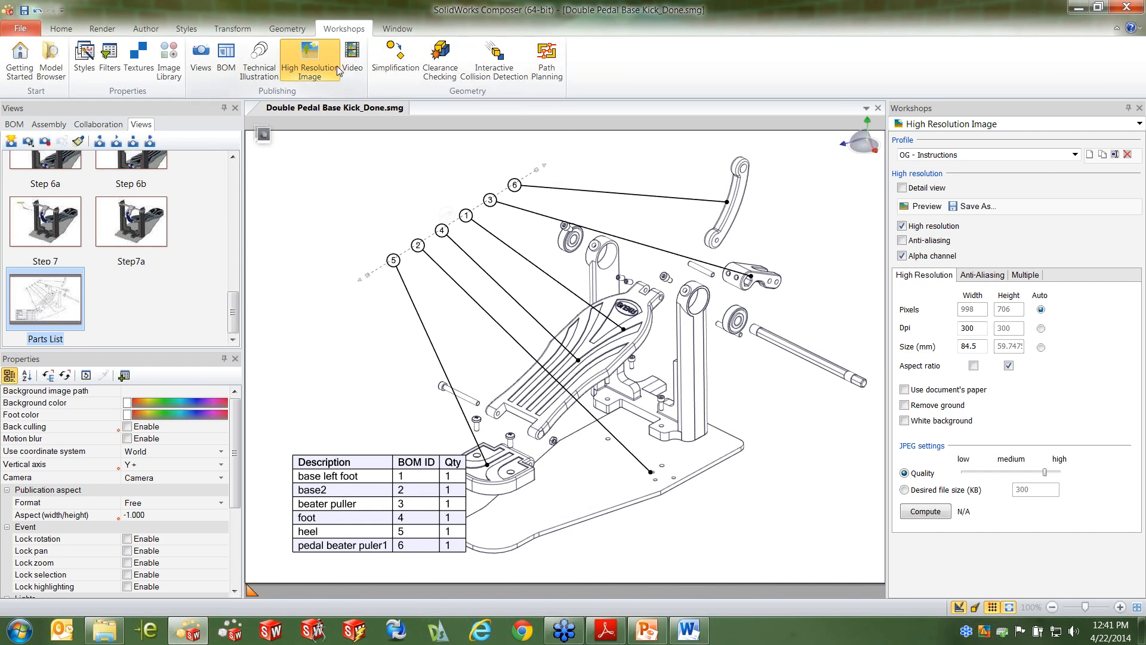
pyautogui.click(259, 59)
pyautogui.click(973, 203)
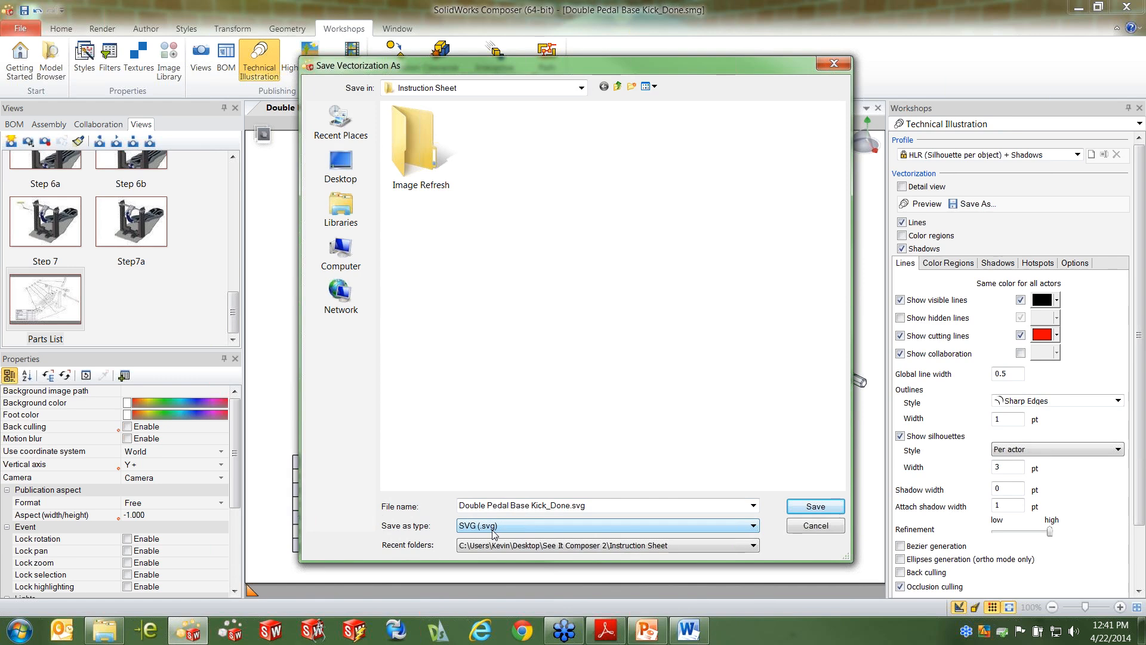
pyautogui.click(809, 528)
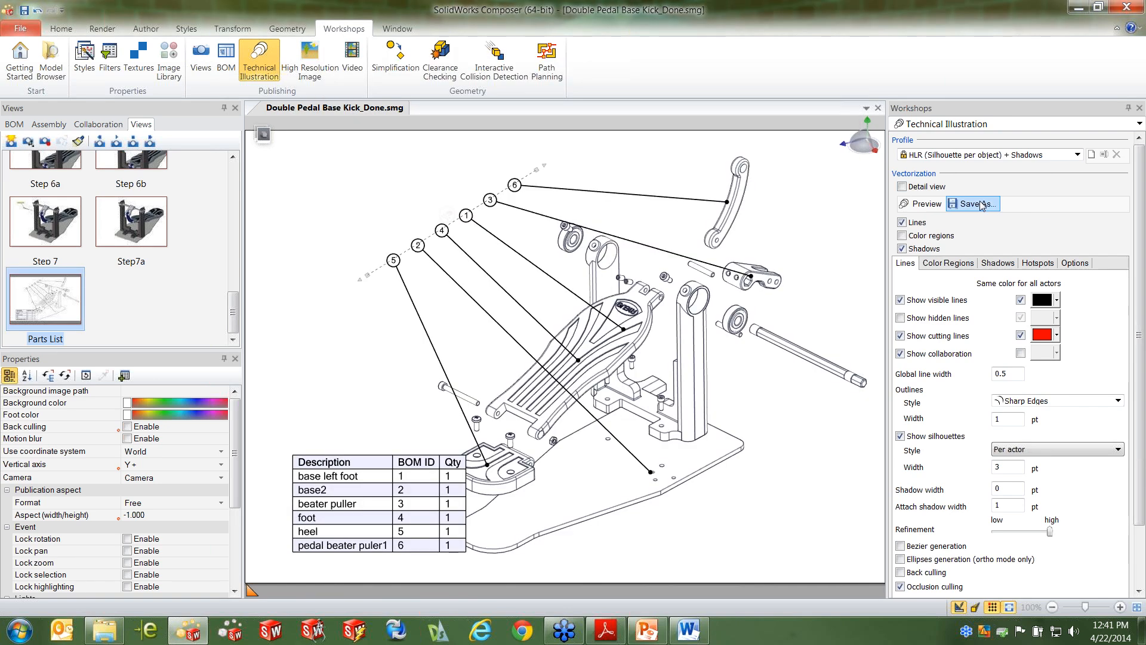
# Preview the vector illustration of the parts list with blocked browser content allowed, and close the preview and the workshop
pyautogui.click(925, 208)
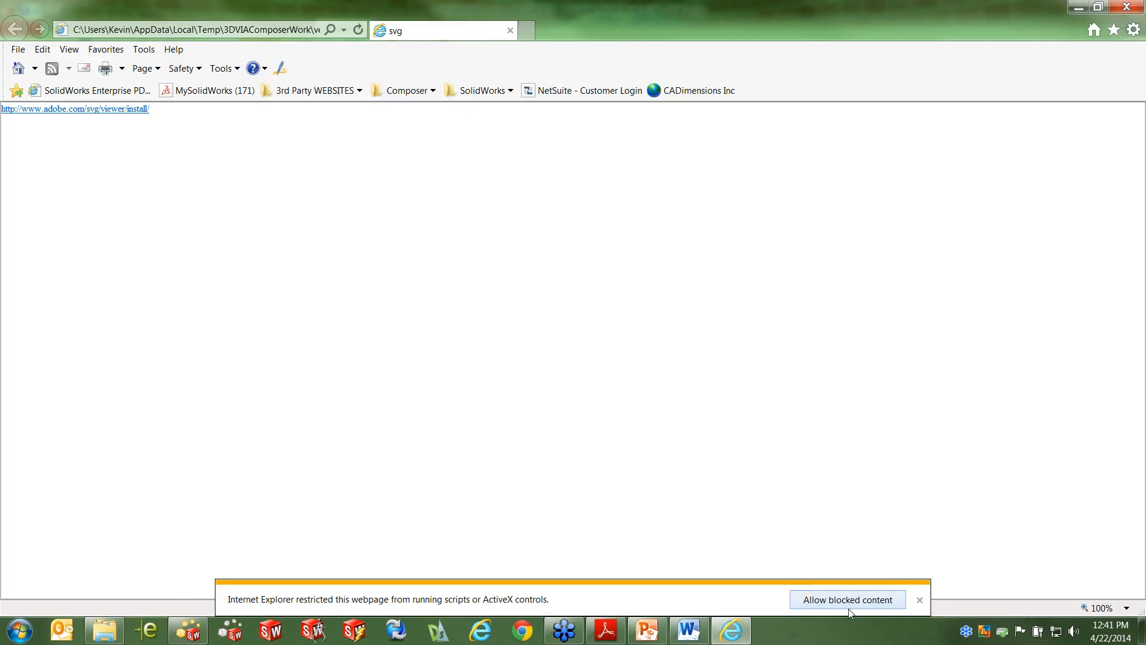
pyautogui.click(849, 600)
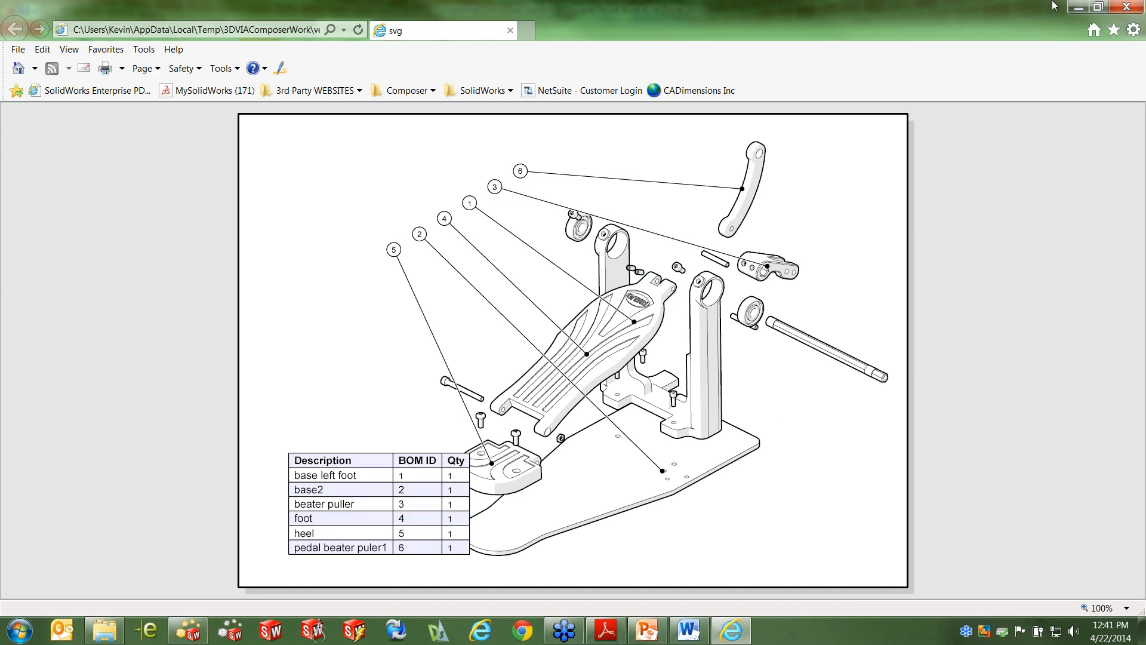
pyautogui.click(1141, 8)
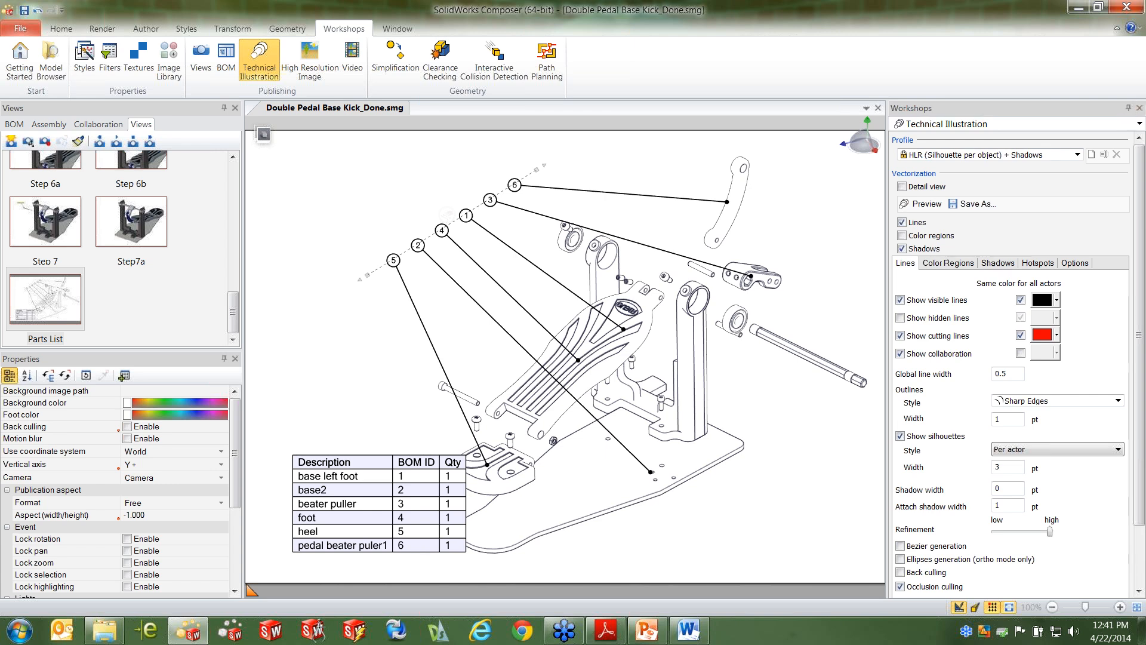
pyautogui.click(1140, 108)
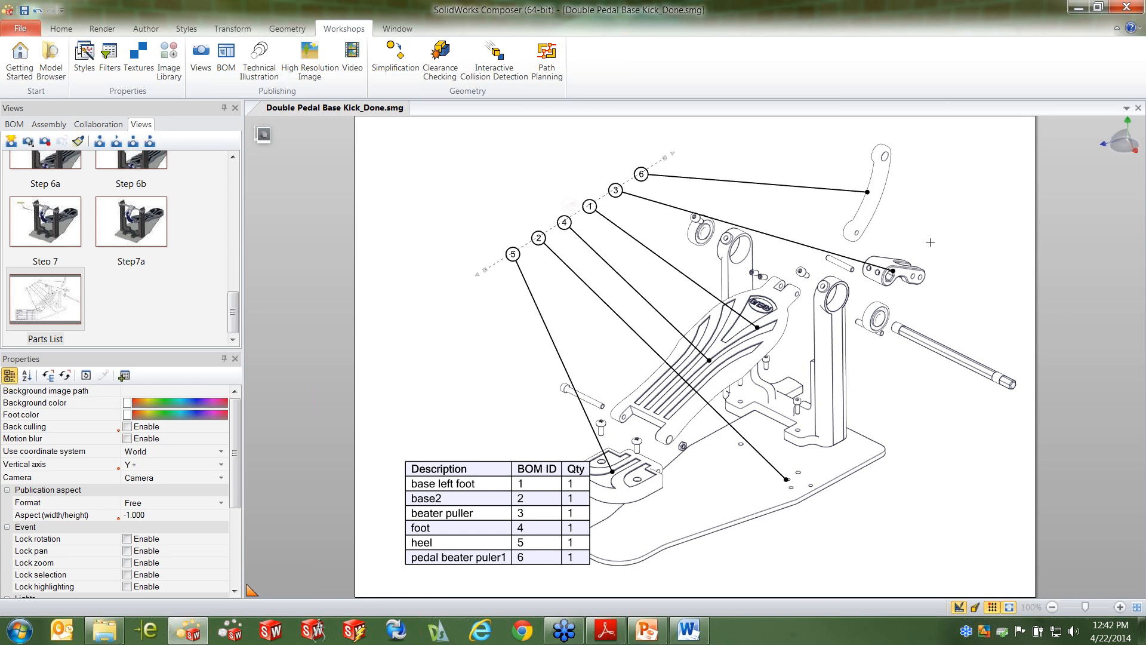
# Start a document update and choose Assem1dp.SLDASM from the BK2 folder of See It Composer 2 as the source
pyautogui.click(18, 28)
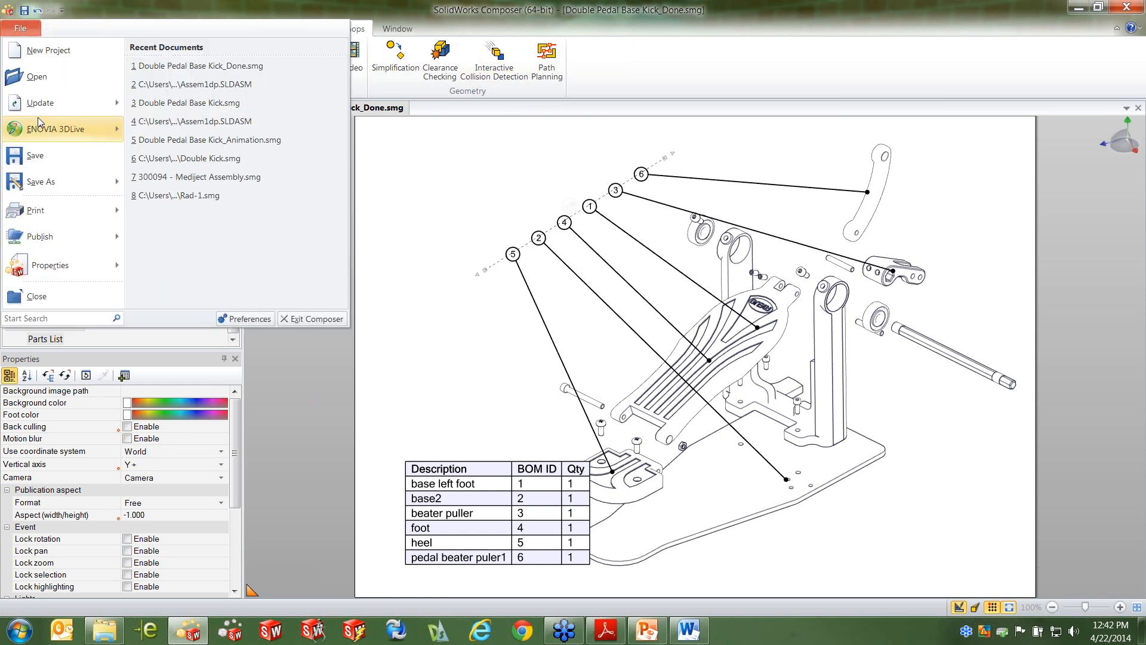
pyautogui.moveTo(40, 103)
pyautogui.click(216, 81)
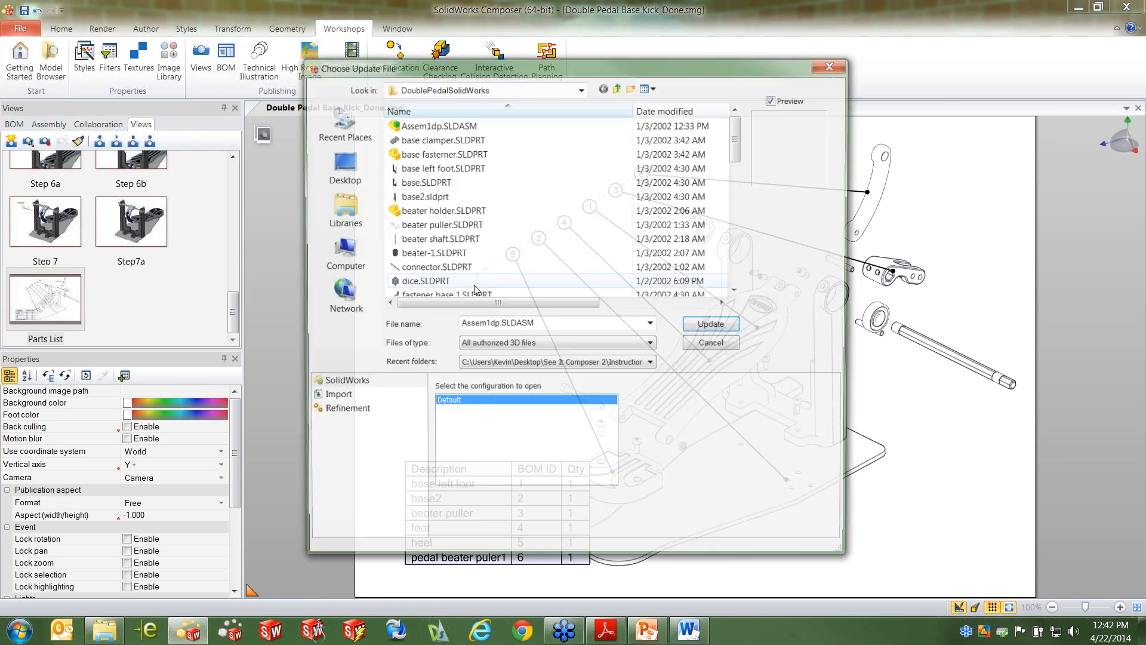
pyautogui.click(618, 86)
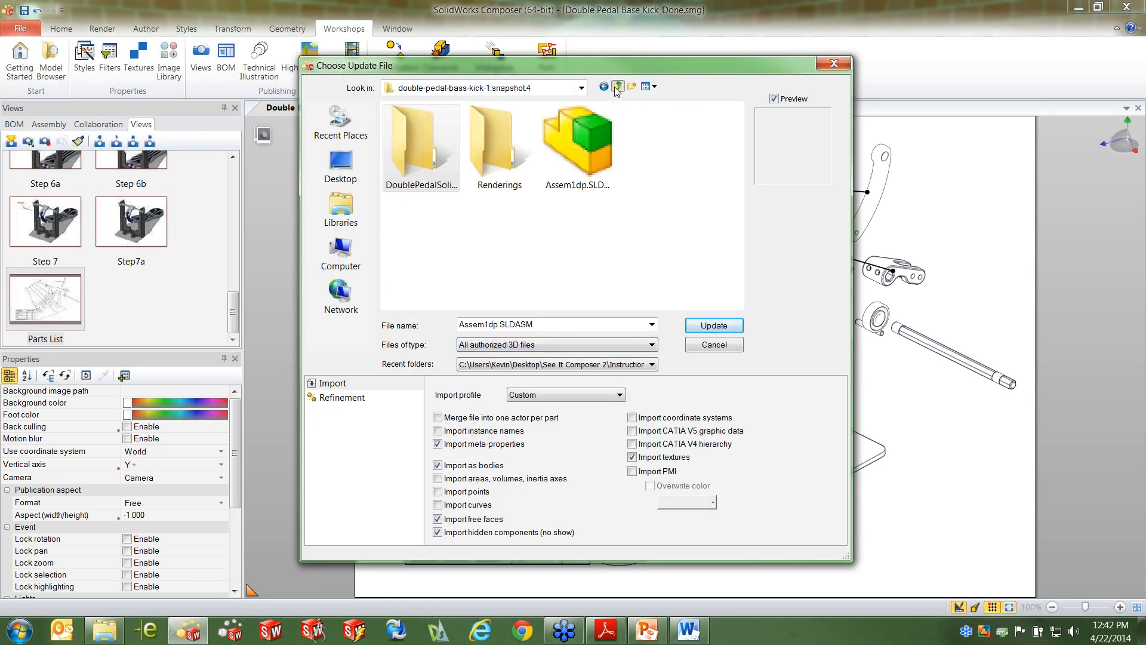
pyautogui.click(618, 87)
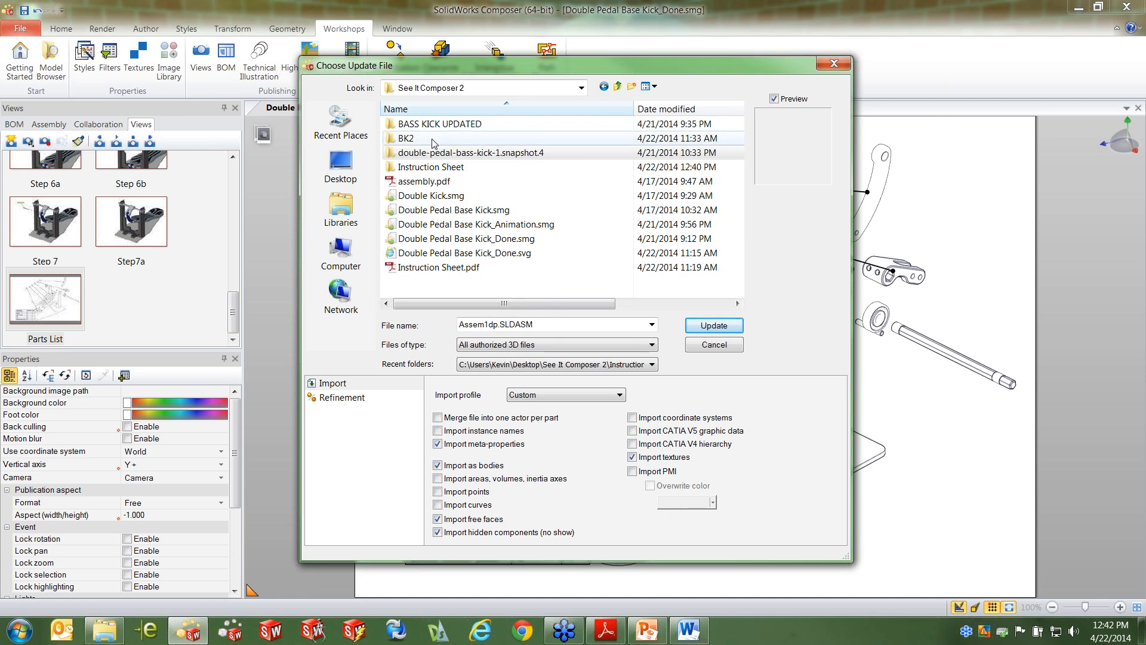
pyautogui.doubleClick(431, 122)
pyautogui.click(456, 140)
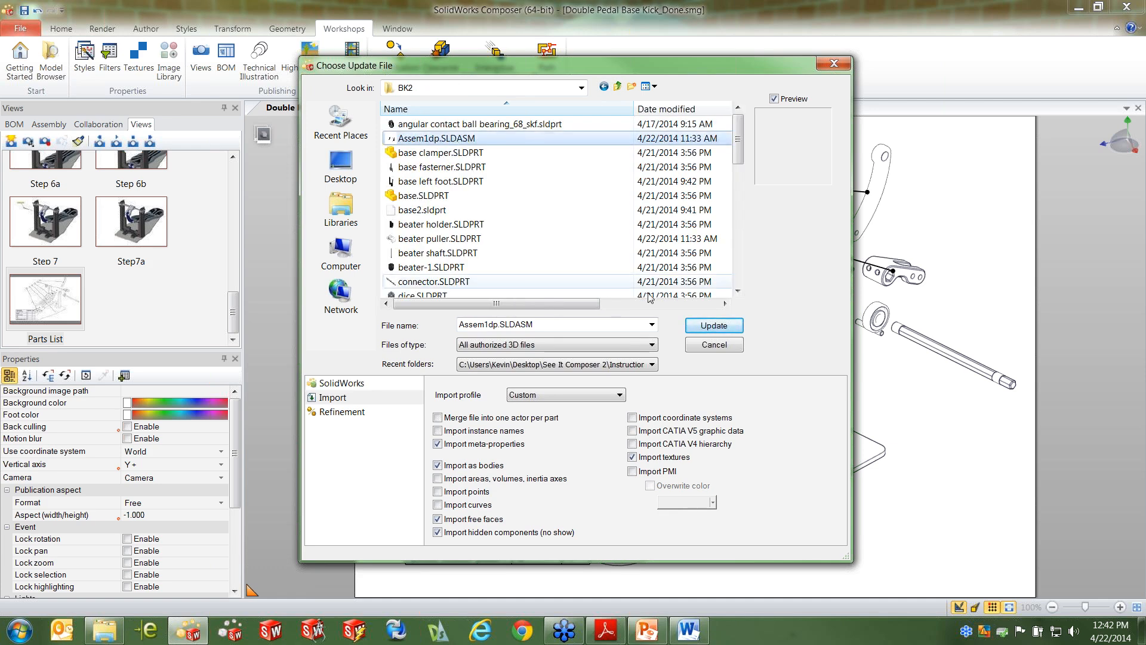
# Set the import profile to SolidWorks (default), run the update and minimize the Instruction Sheet folder window
pyautogui.click(599, 397)
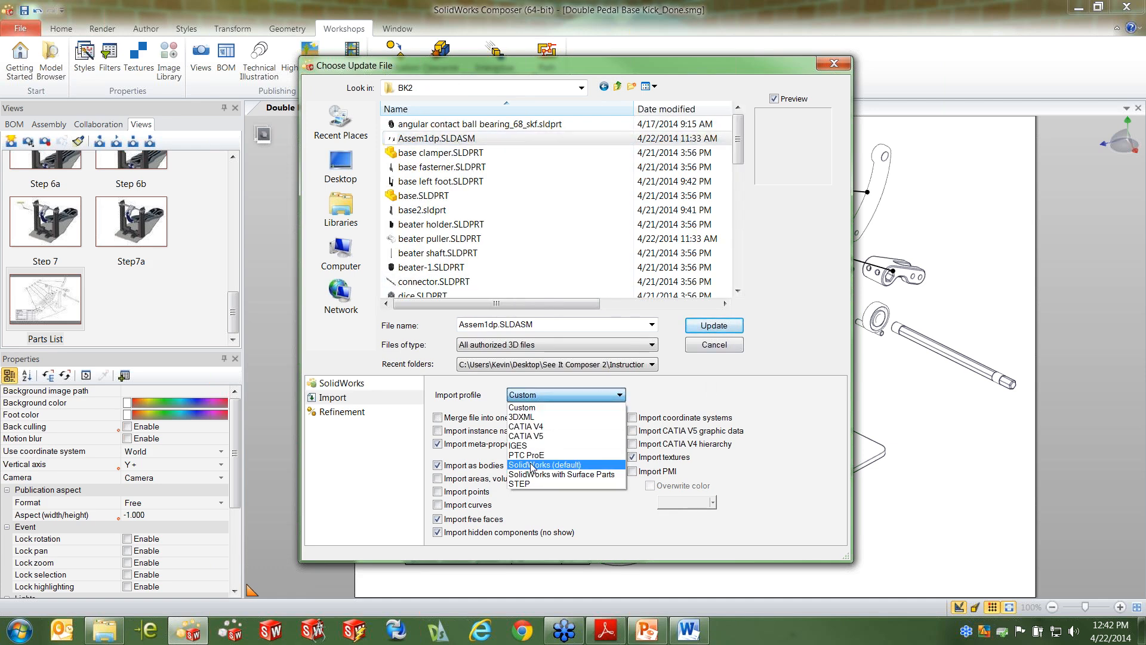
pyautogui.click(572, 468)
pyautogui.click(711, 326)
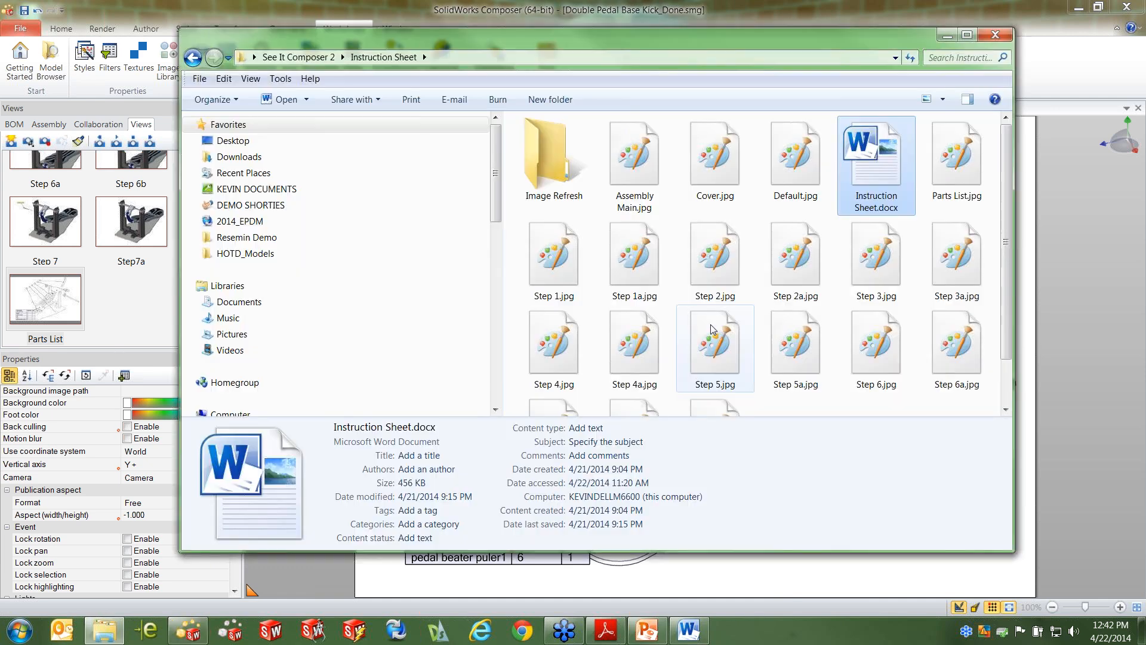
pyautogui.click(947, 34)
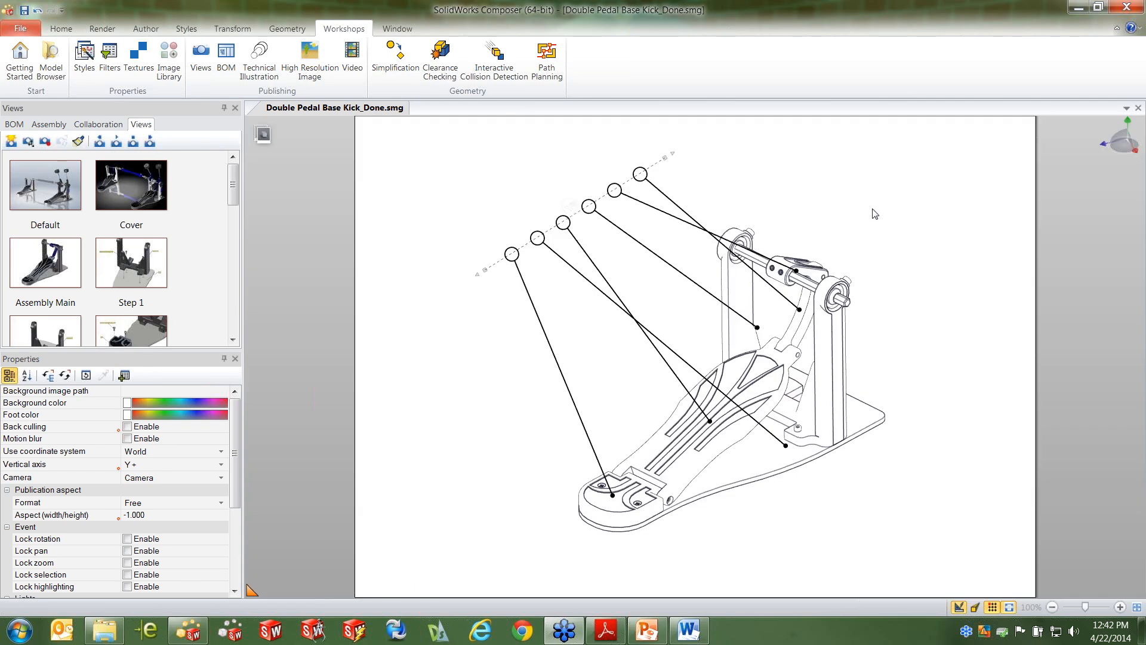
# Display the Parts List view to inspect the updated exploded assembly and BOM table
pyautogui.scroll(-10, 60, 281)
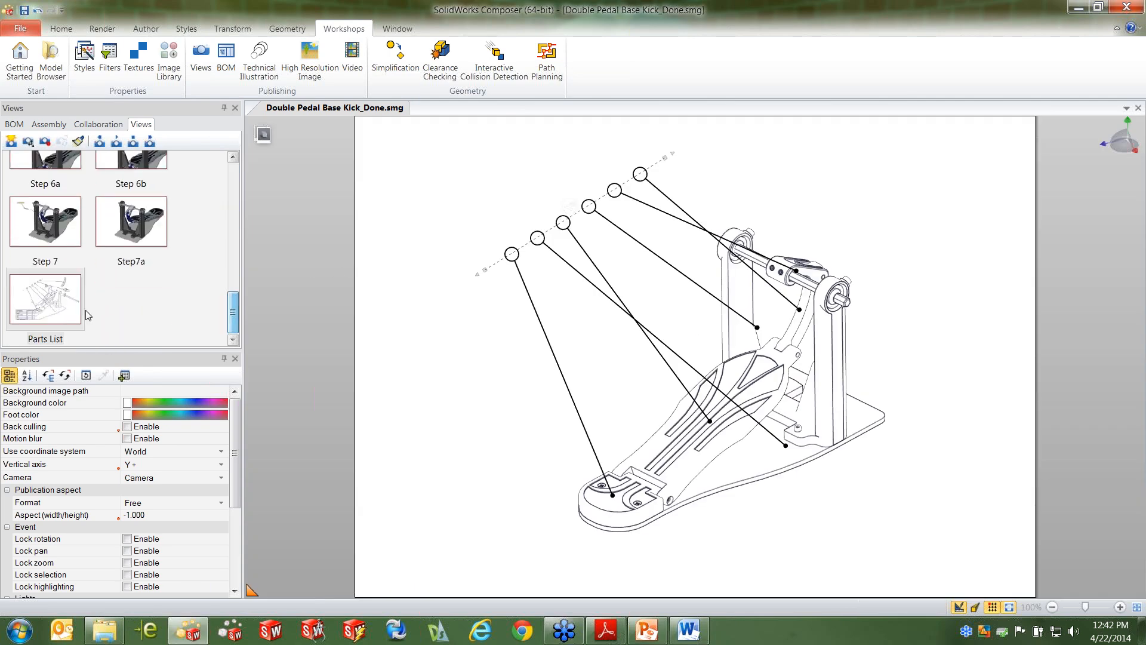
pyautogui.click(63, 302)
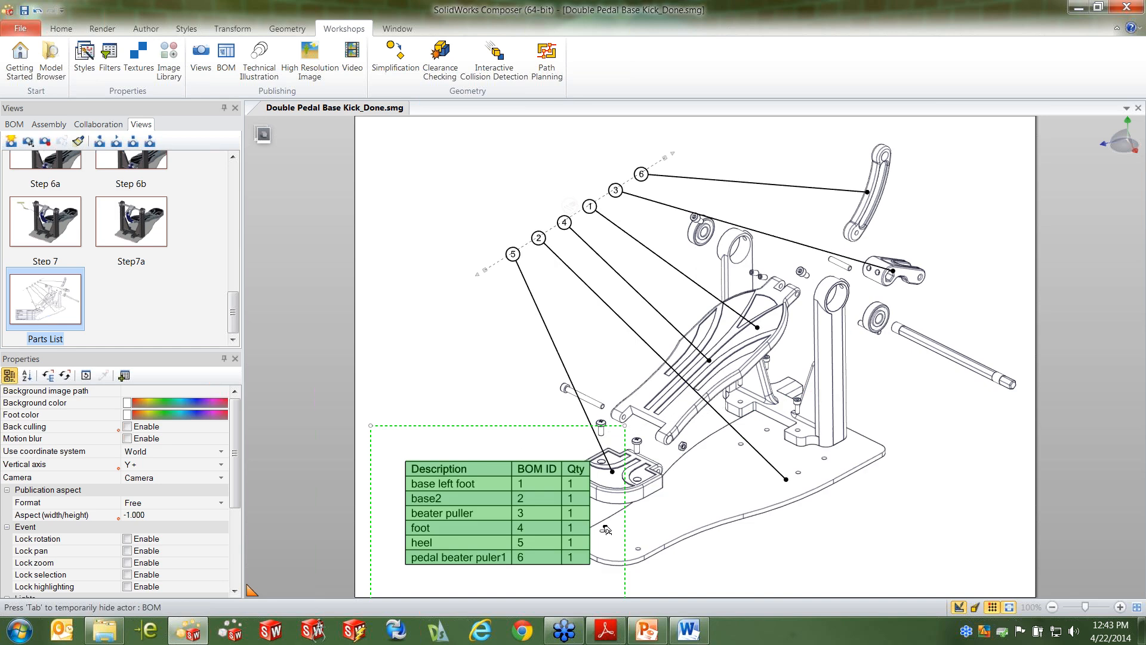
pyautogui.click(922, 462)
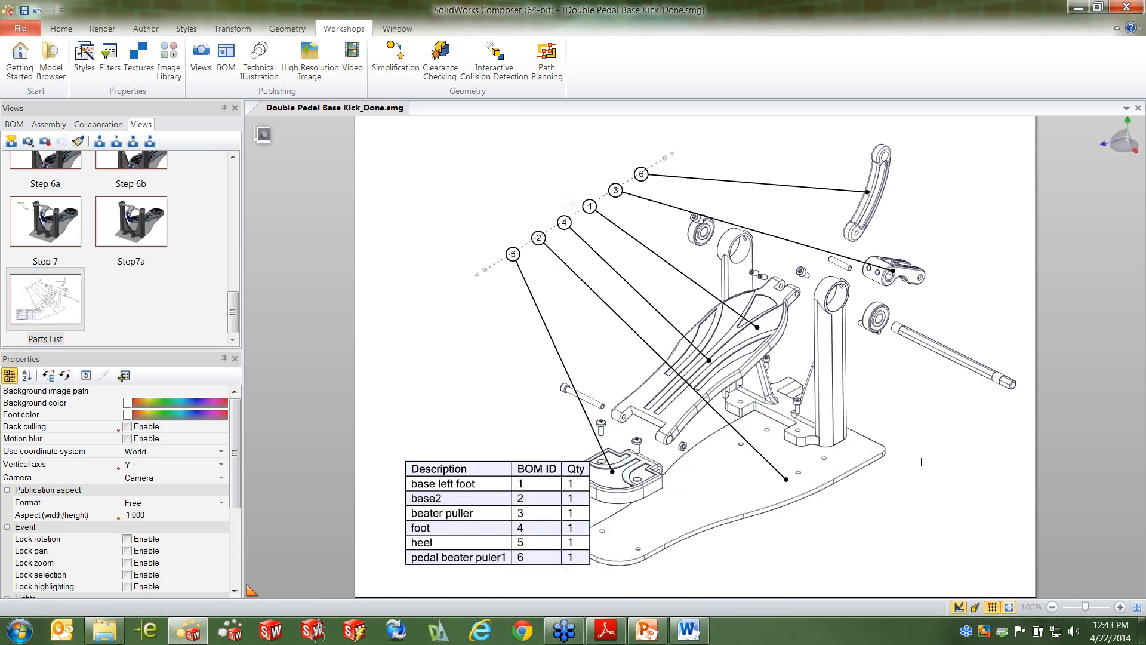
# Examine the updated geometry in the Step 1a, Step 3 and Step 3a views, including a close look at the blue pedal beater puller
pyautogui.moveTo(234, 313); pyautogui.dragTo(244, 190)
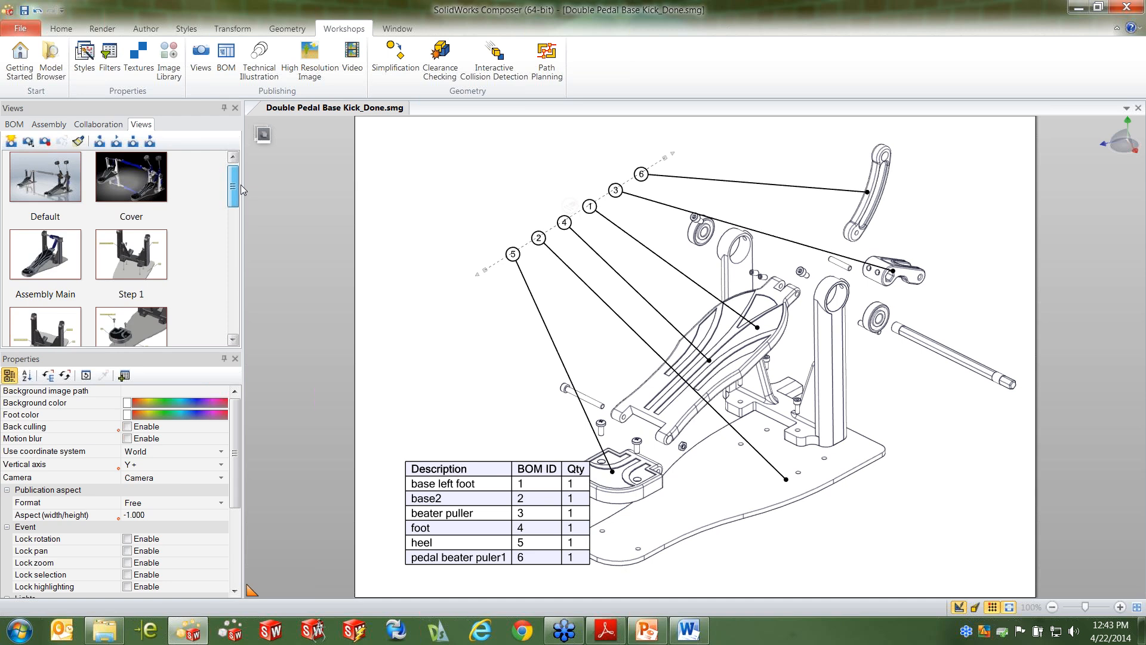
pyautogui.click(47, 334)
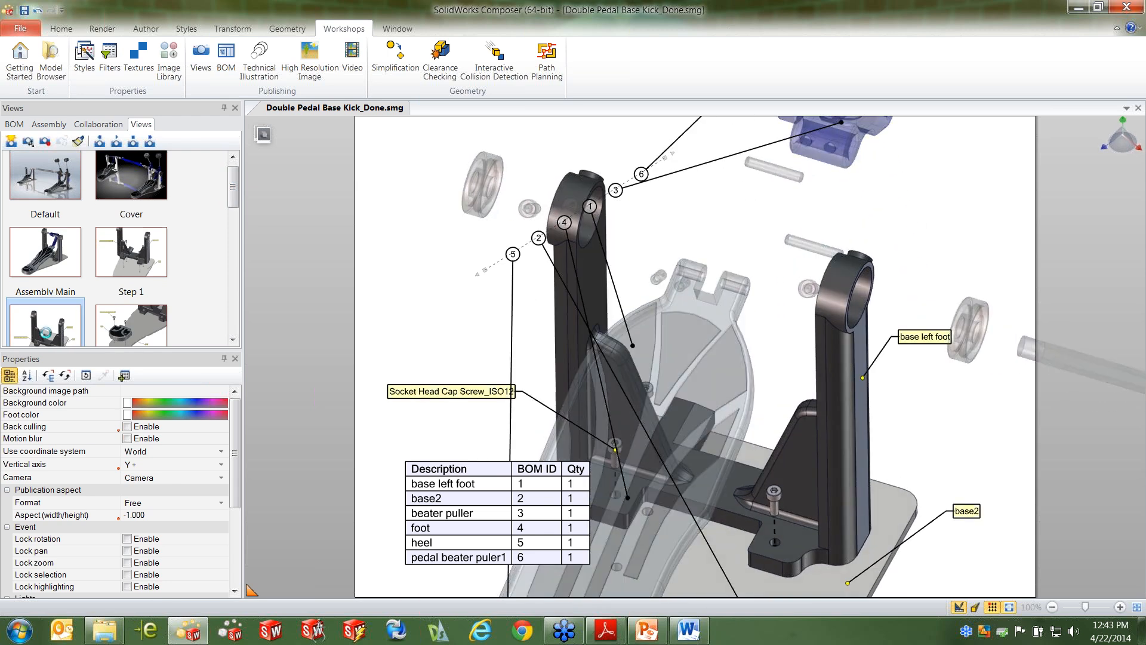
pyautogui.click(233, 338)
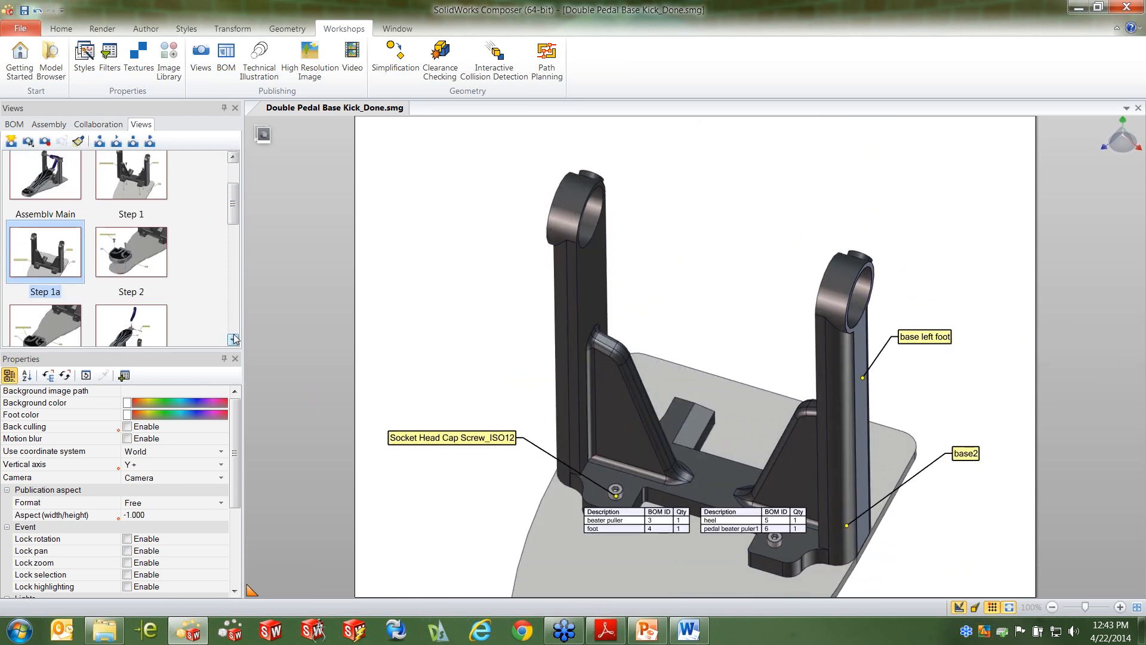
pyautogui.click(232, 338)
pyautogui.click(131, 252)
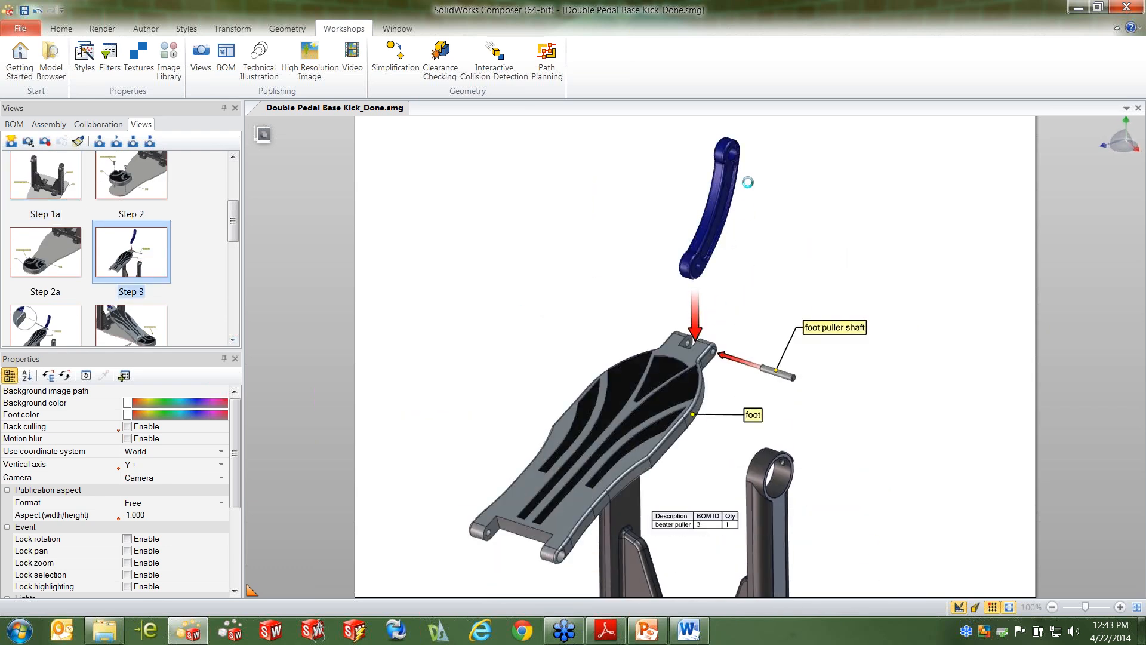
pyautogui.scroll(5, 736, 204)
pyautogui.moveTo(714, 238); pyautogui.dragTo(760, 173, button='right')
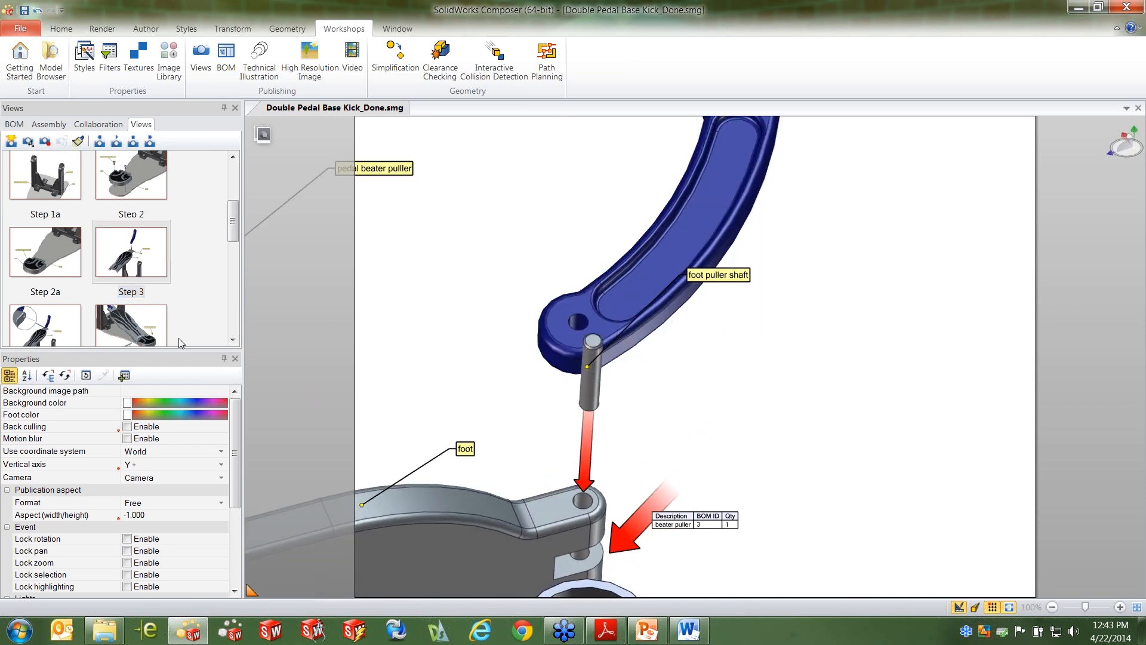
pyautogui.click(34, 330)
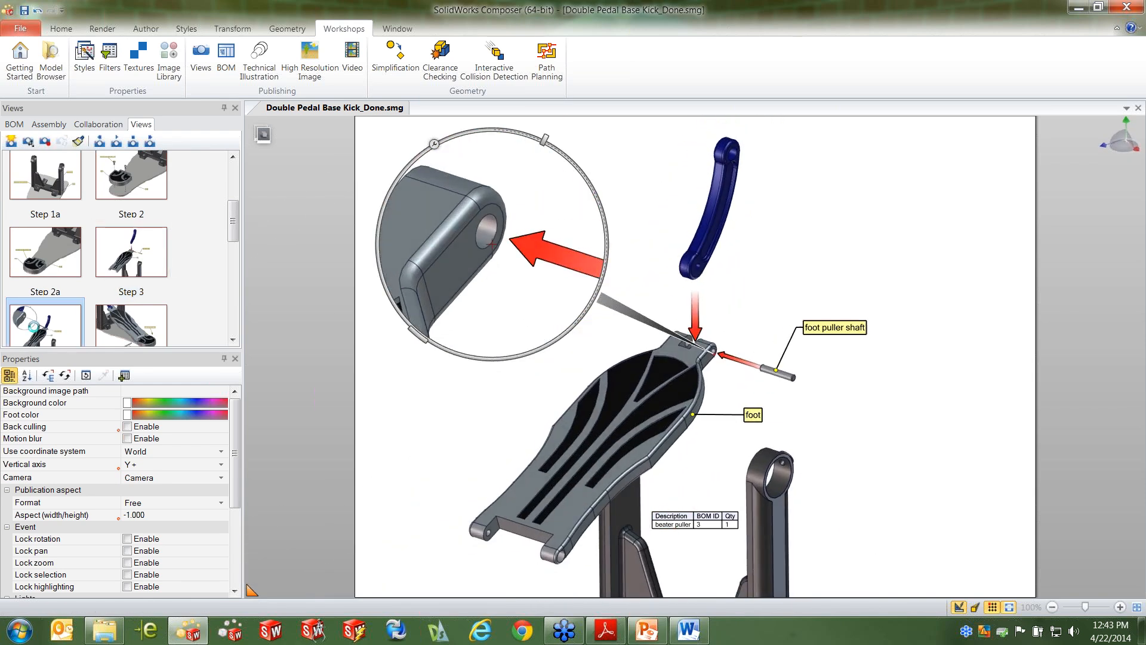
pyautogui.click(442, 398)
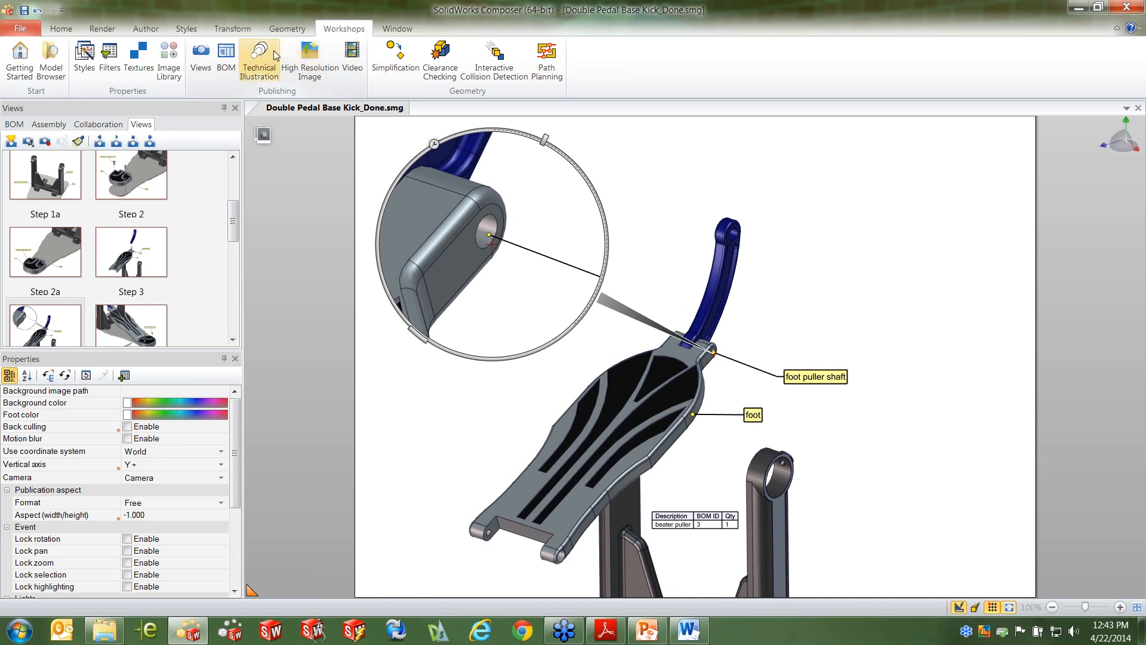
# Save the high-resolution JPEG output again as Double Pedal Base Kick_Done.jpg into the Instruction Sheet folder
pyautogui.click(313, 65)
pyautogui.click(990, 210)
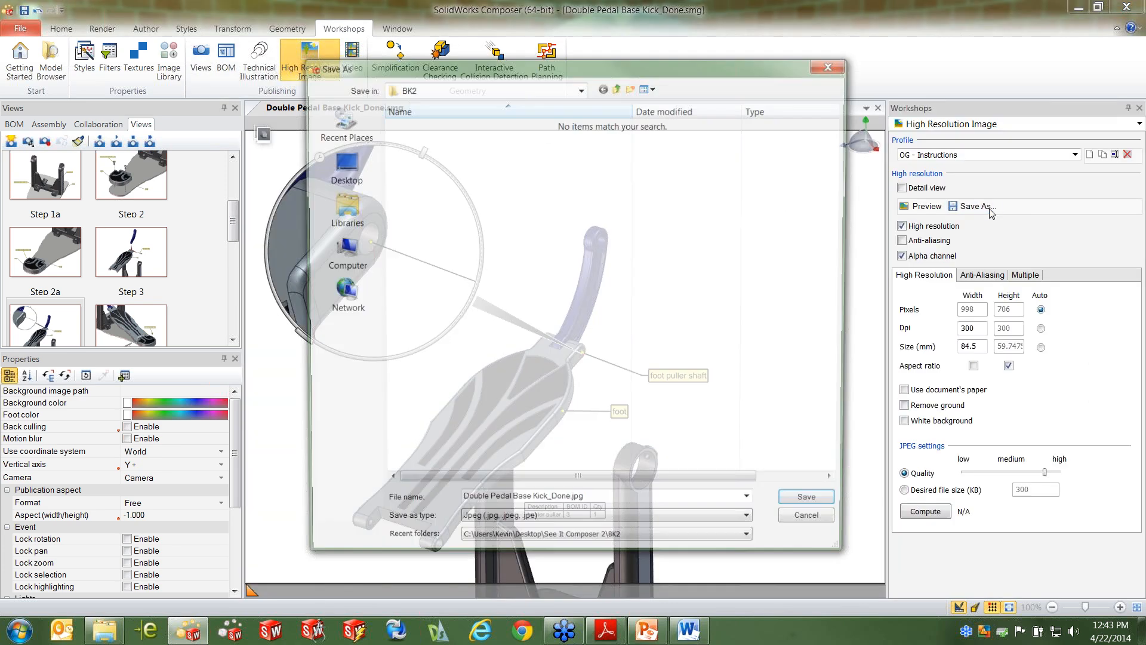
pyautogui.click(618, 88)
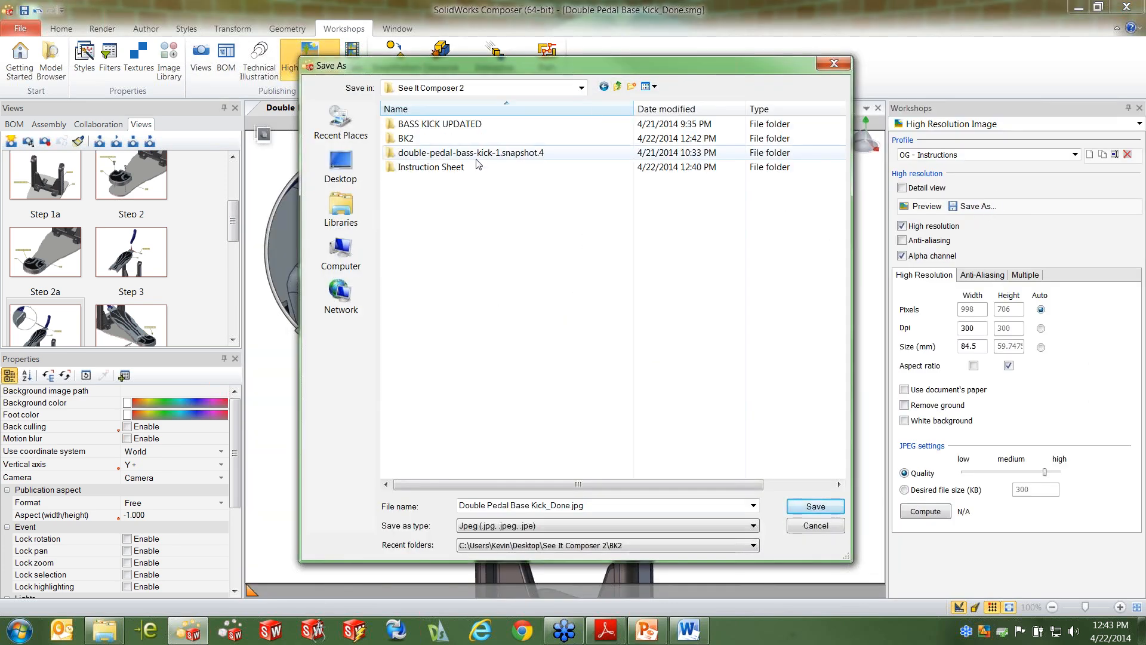
pyautogui.doubleClick(430, 167)
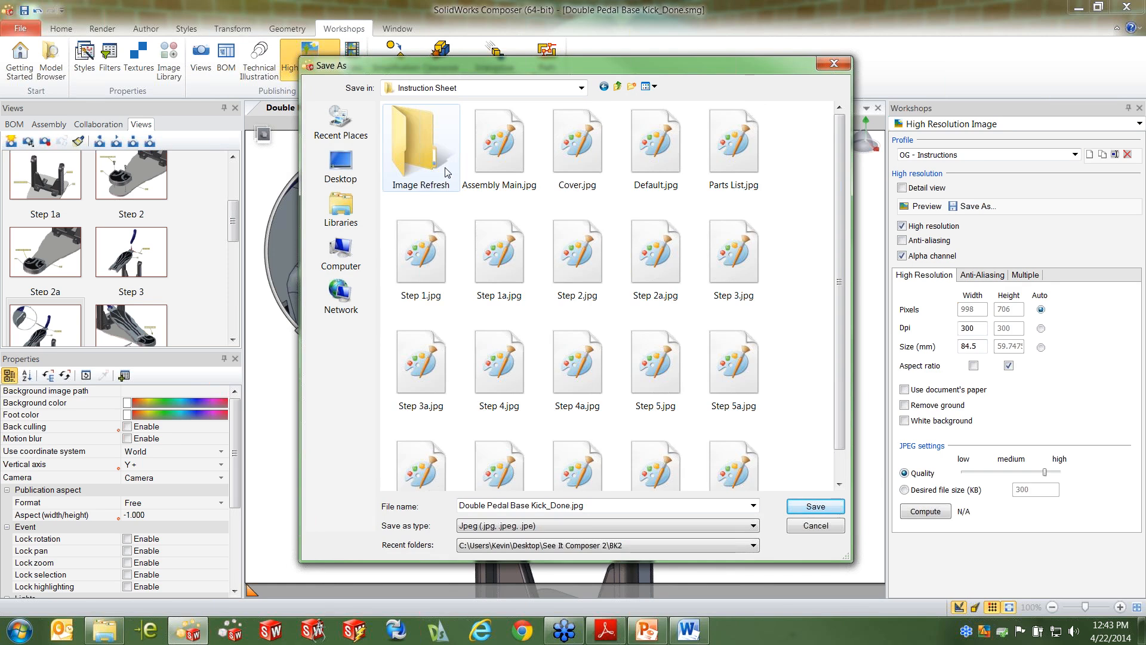
pyautogui.click(815, 506)
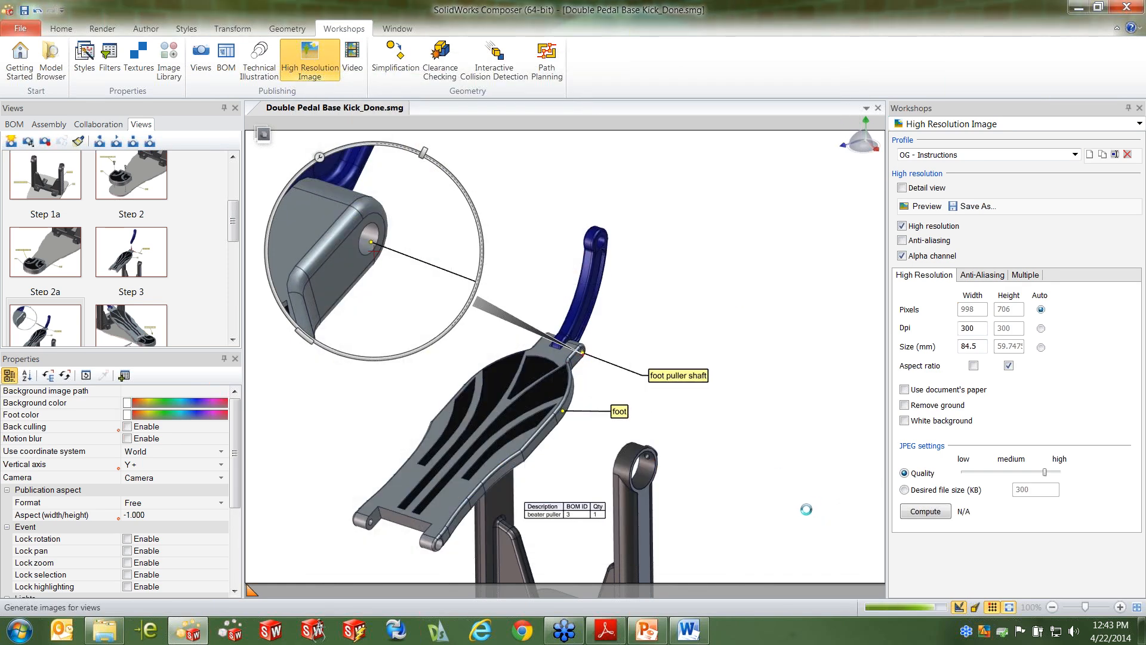
# Close the open instruction sheet in Word and minimize the Composer window to reach the desktop
pyautogui.click(690, 630)
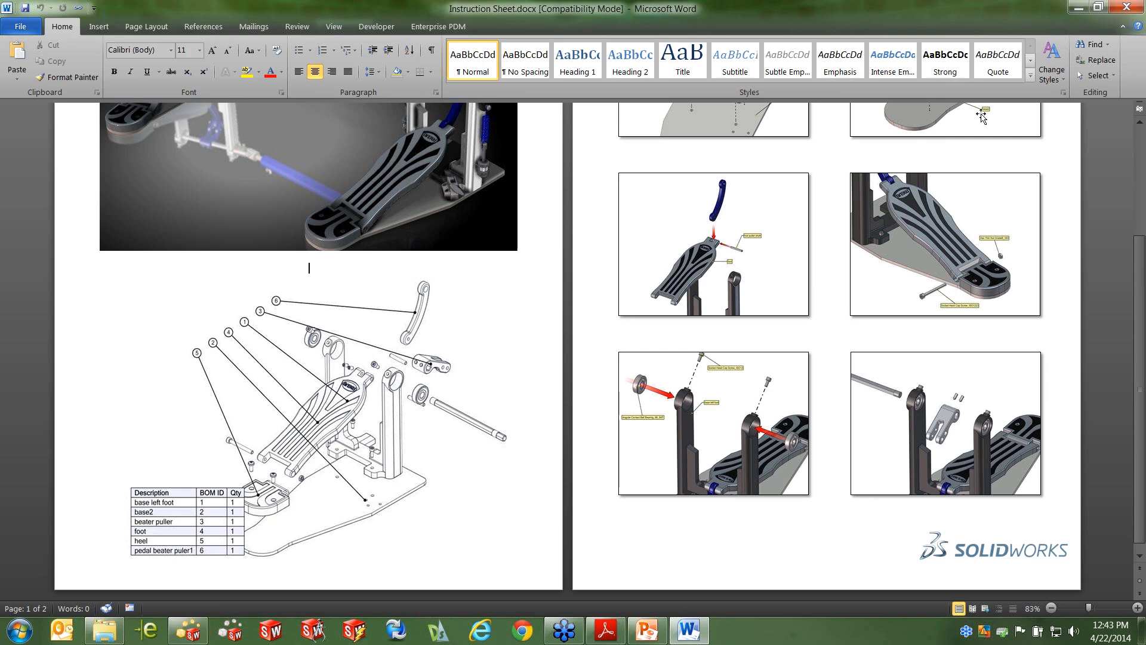
pyautogui.click(1128, 9)
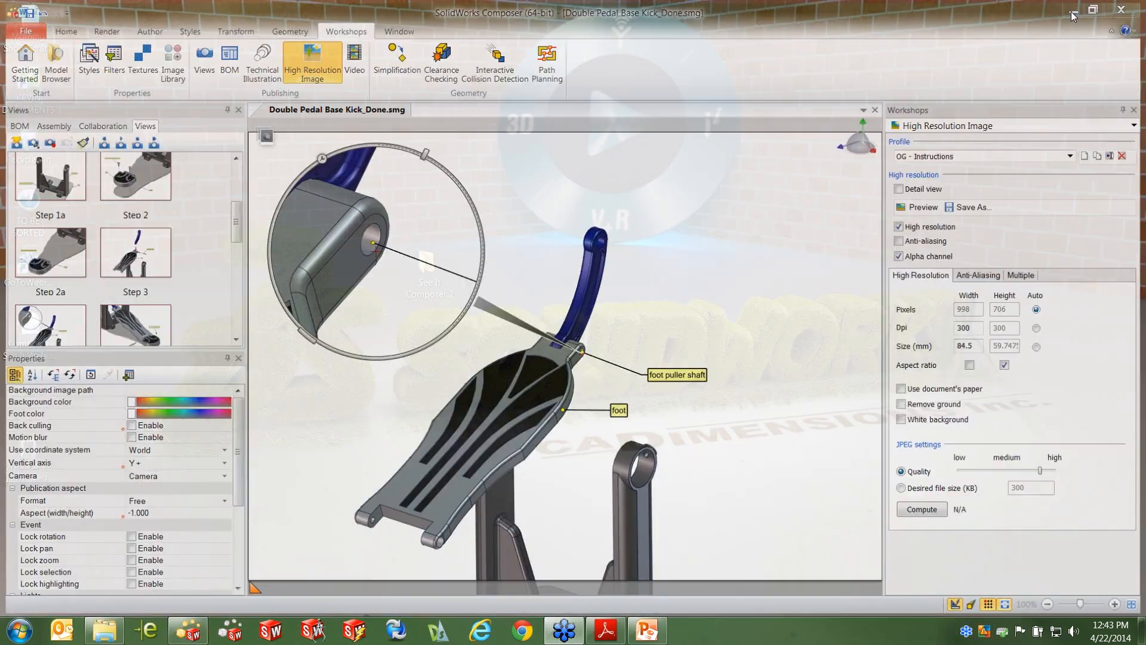
pyautogui.click(1073, 12)
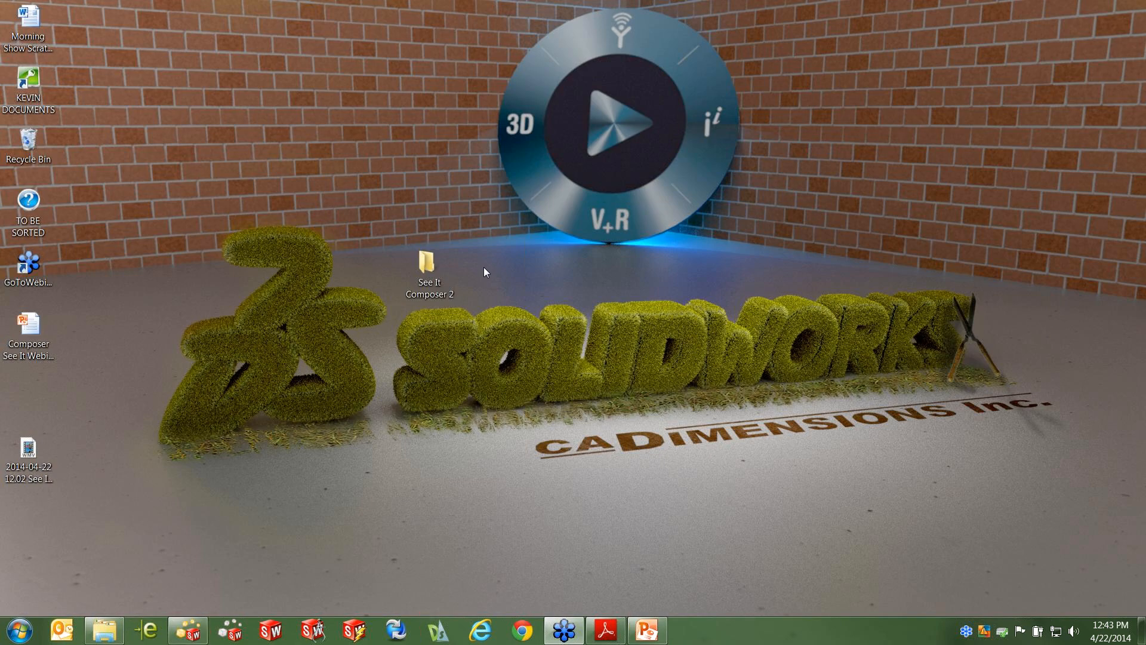
# Reopen Instruction Sheet.docx from the Instruction Sheet folder of See It Composer 2 and review its linked images and parts list
pyautogui.doubleClick(426, 263)
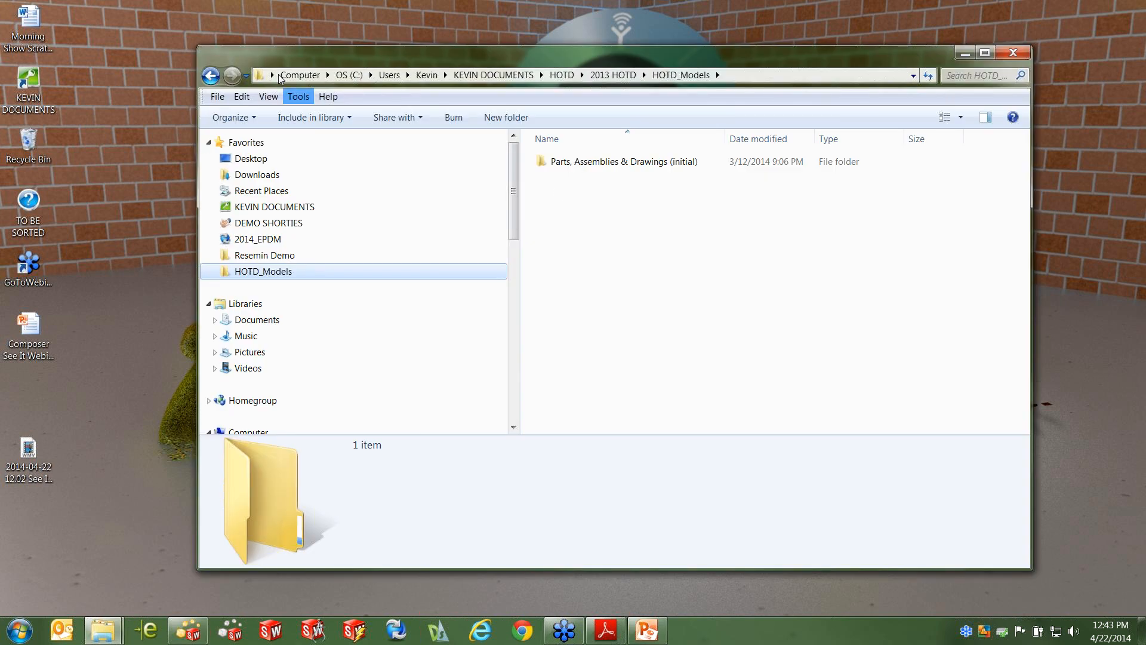
pyautogui.click(211, 77)
pyautogui.doubleClick(584, 210)
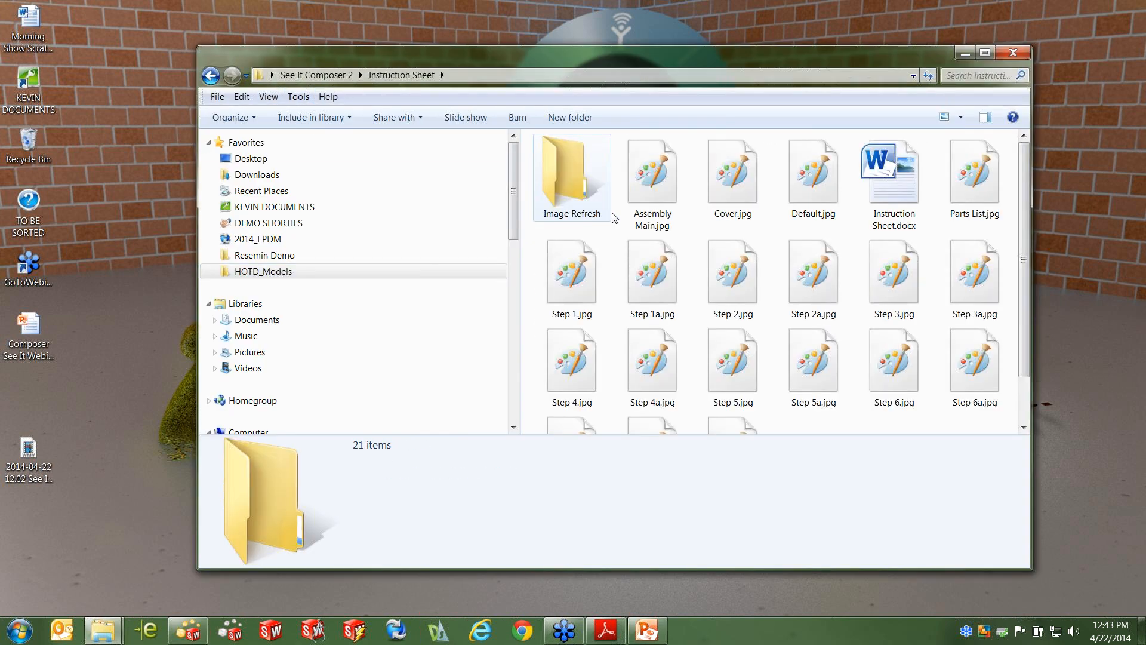
pyautogui.doubleClick(893, 173)
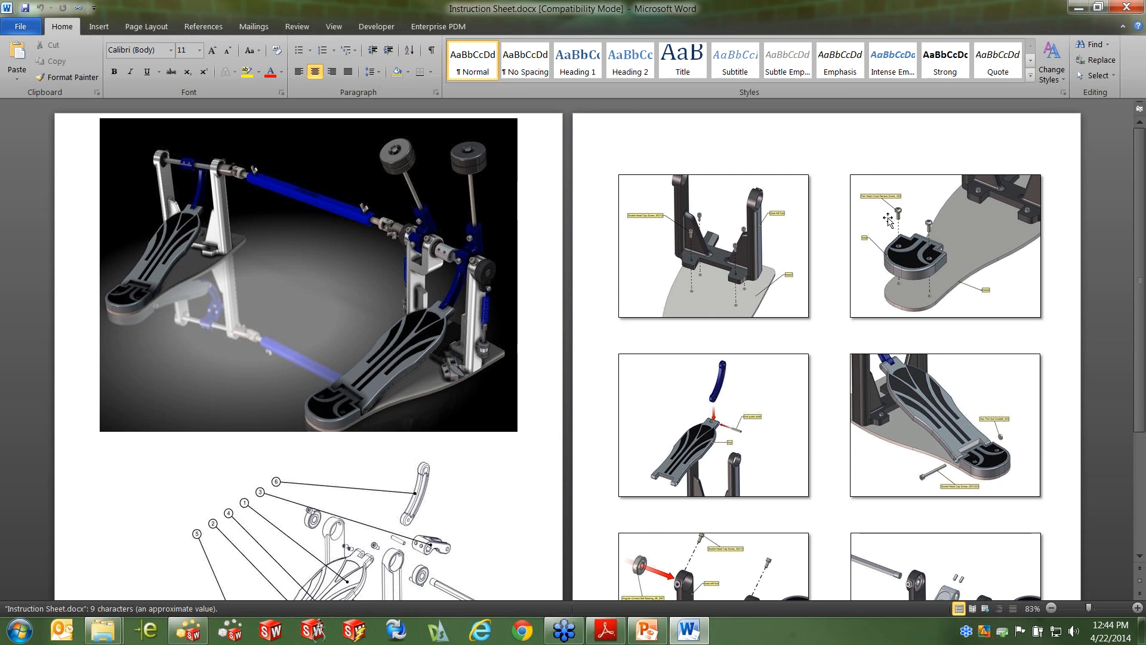
pyautogui.scroll(-5, 854, 266)
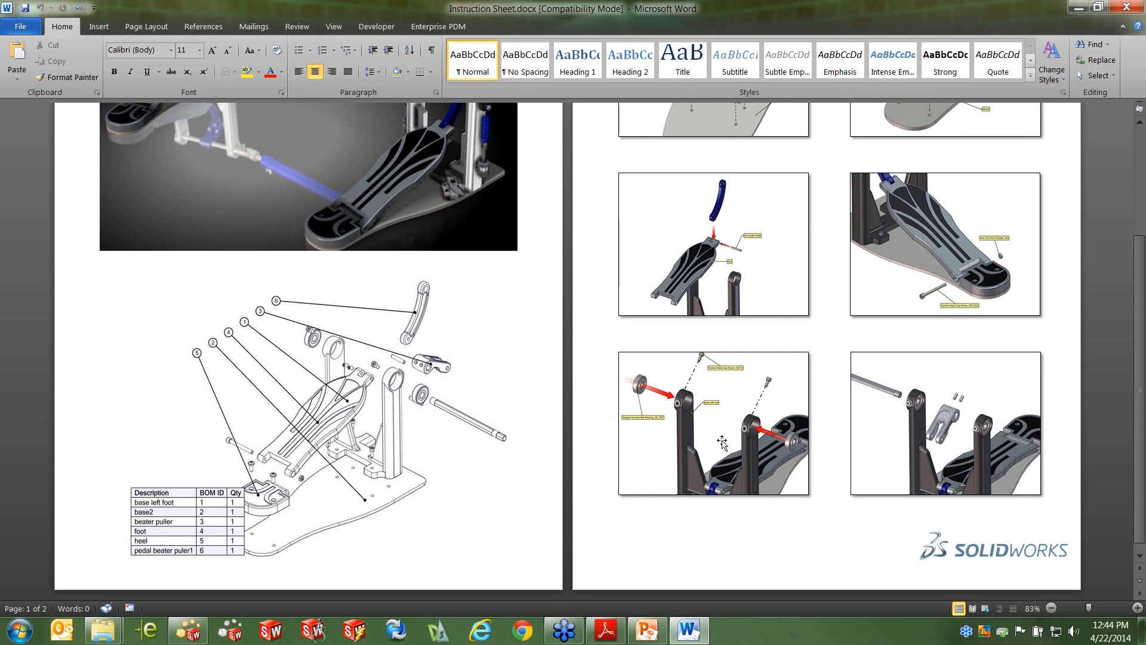
# Switch to the Composer See It Webinar 04-22-2014.pptx presentation in PowerPoint and start its slide show from the first slide
pyautogui.scroll(3, 722, 442)
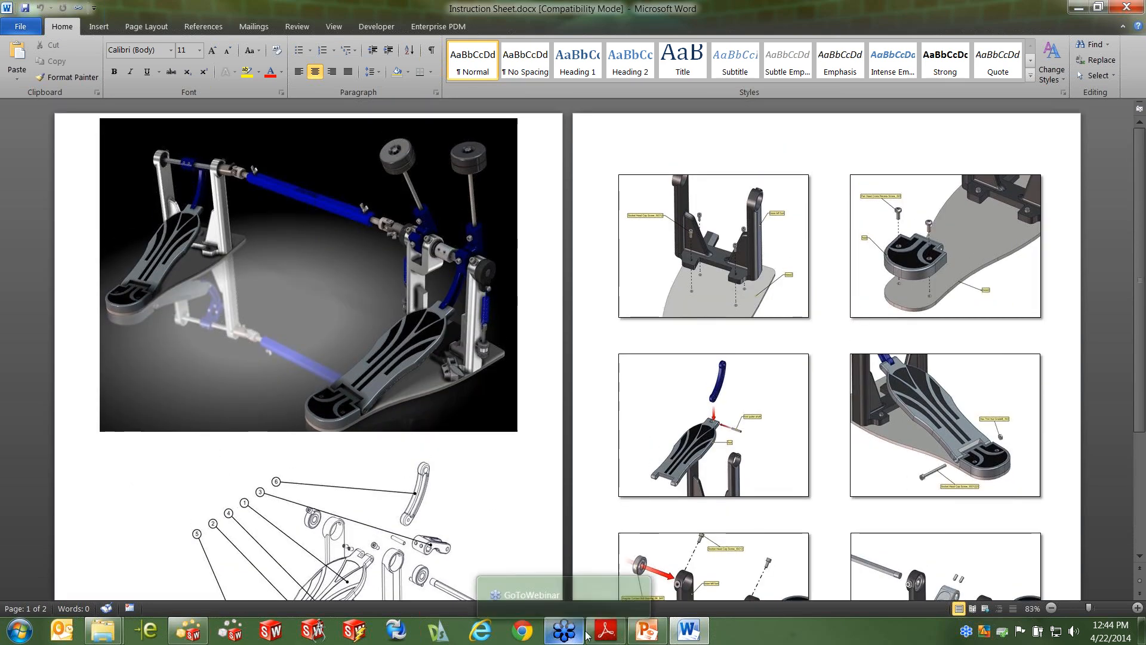
pyautogui.moveTo(654, 633)
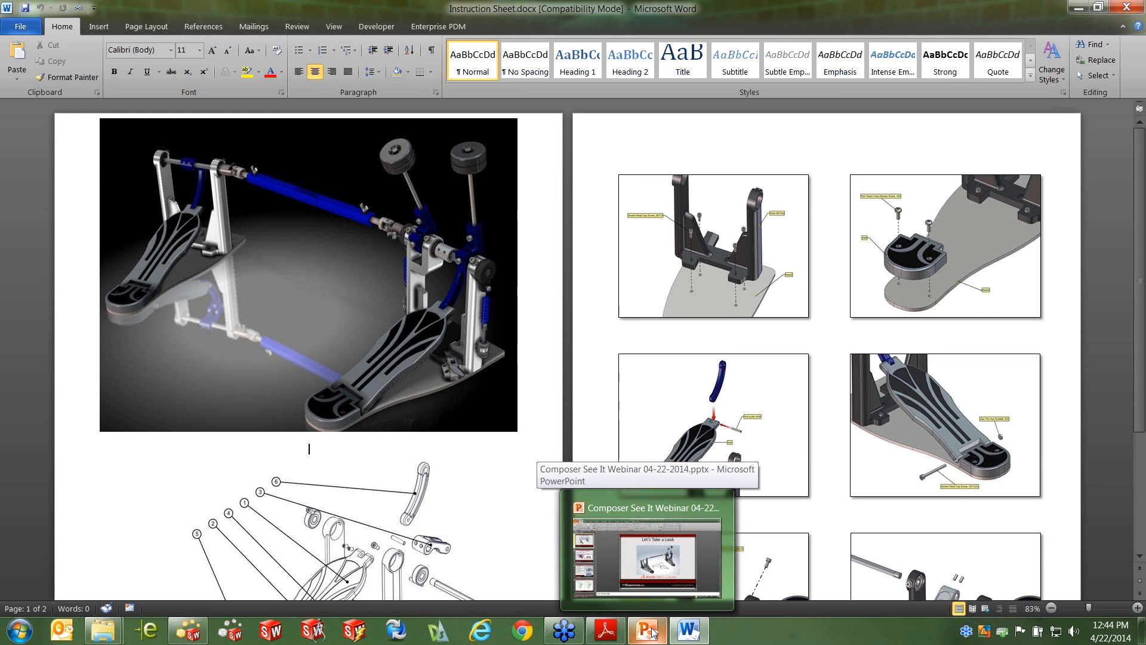
pyautogui.click(654, 633)
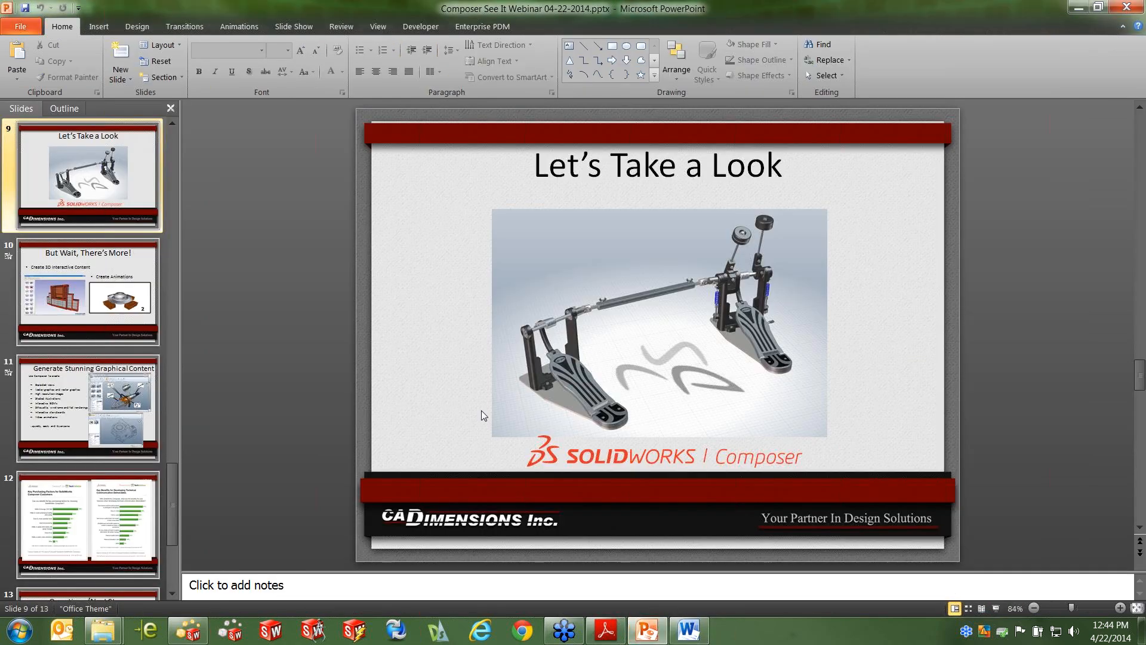
pyautogui.press('F5')
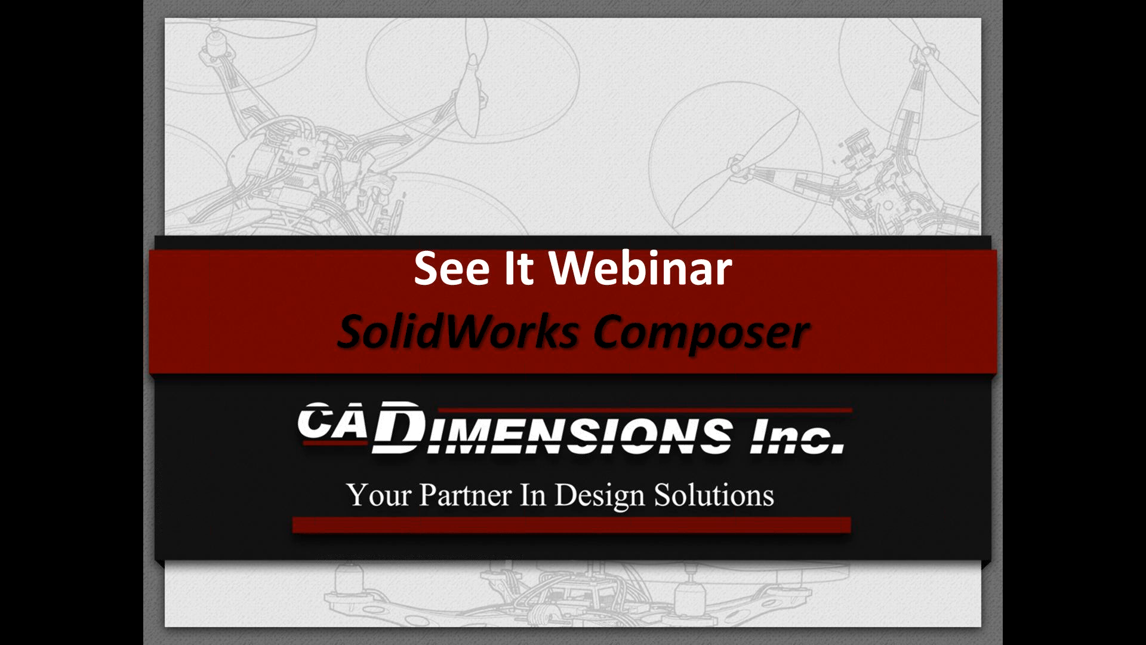
# Advance the slide show to the "But Wait, There's More!" slide about 3D interactive content and animations
pyautogui.press('Right')
pyautogui.press('Right')
pyautogui.press('Right')
pyautogui.press('Right')
pyautogui.press('Right')
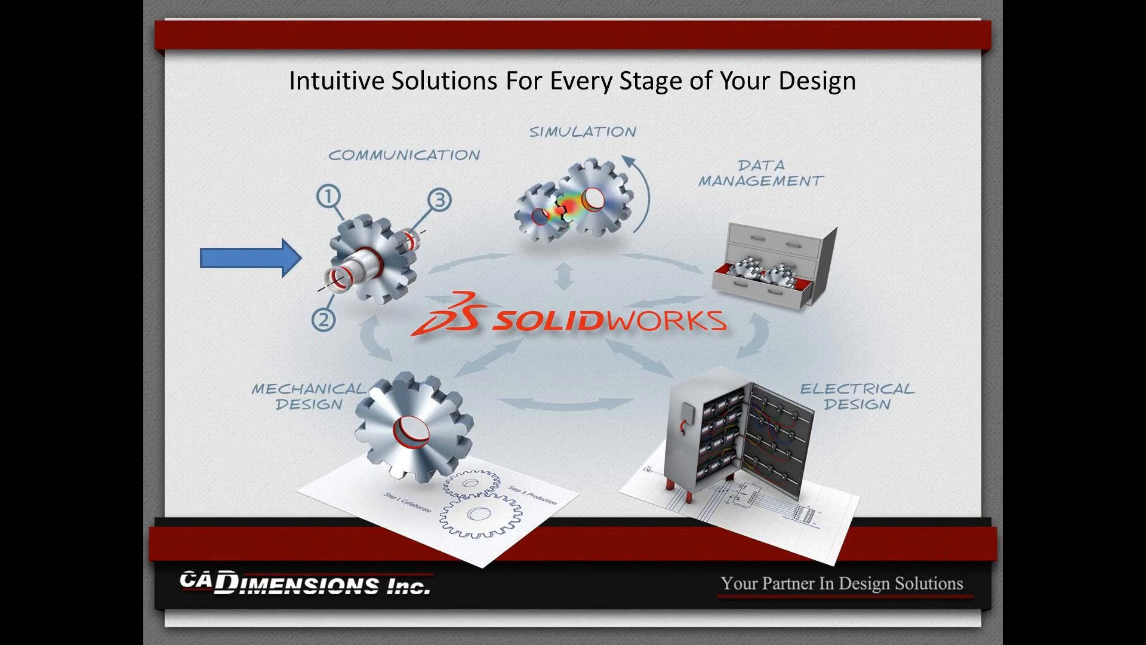
pyautogui.press('Right')
pyautogui.press('Right')
pyautogui.press('Right')
pyautogui.press('Right')
pyautogui.press('Right')
pyautogui.press('Right')
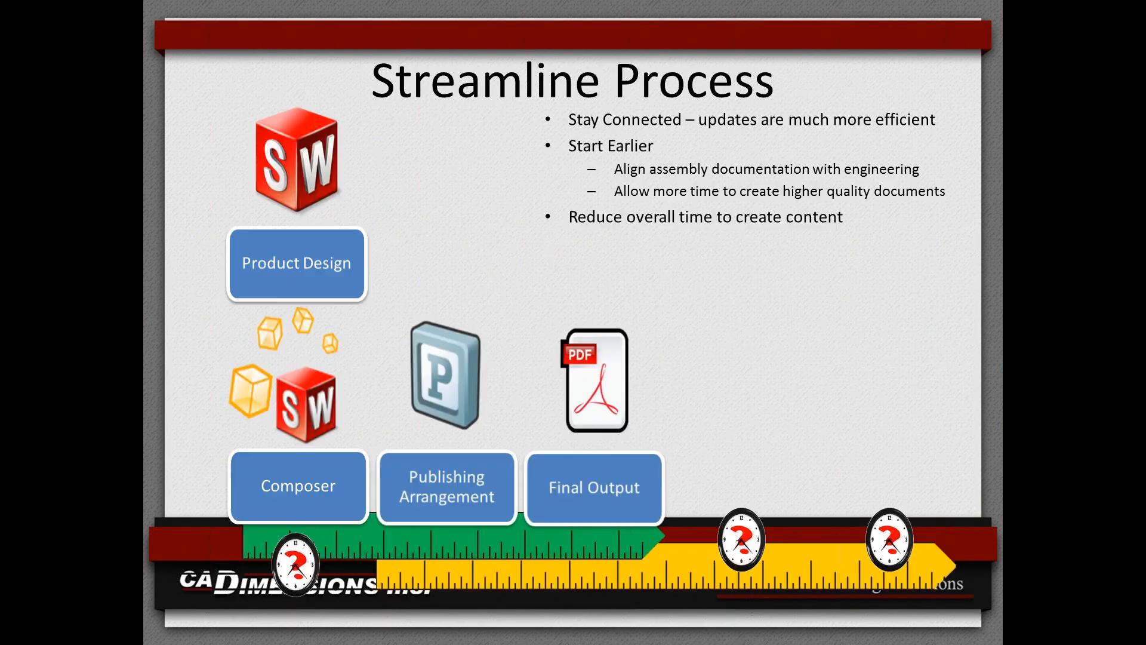
pyautogui.press('Right')
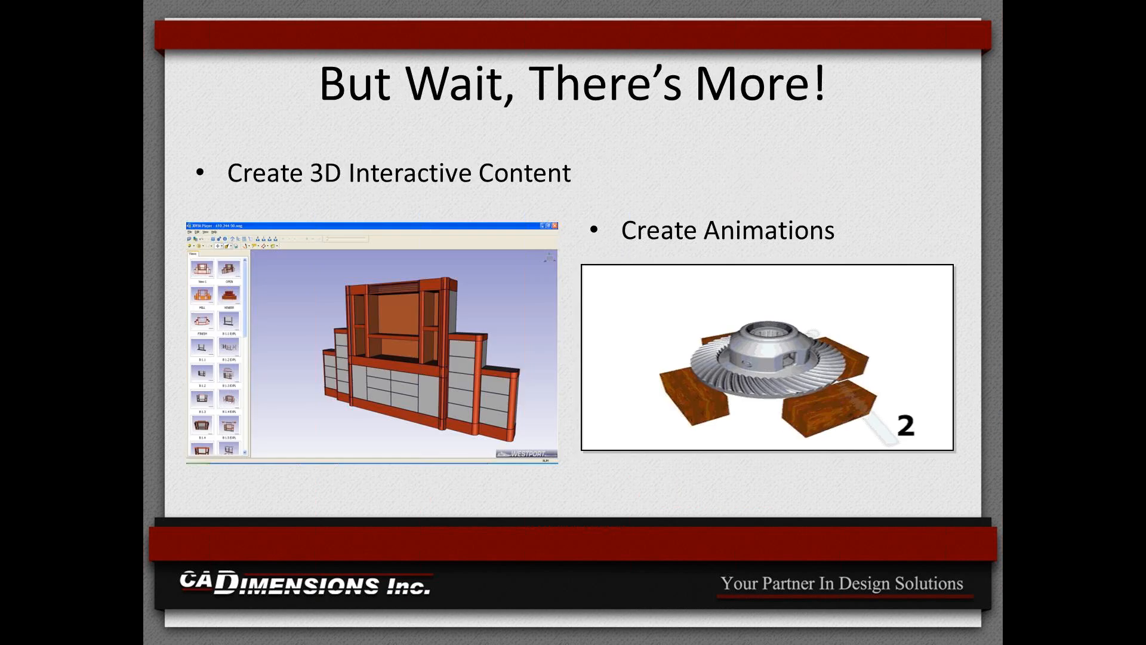